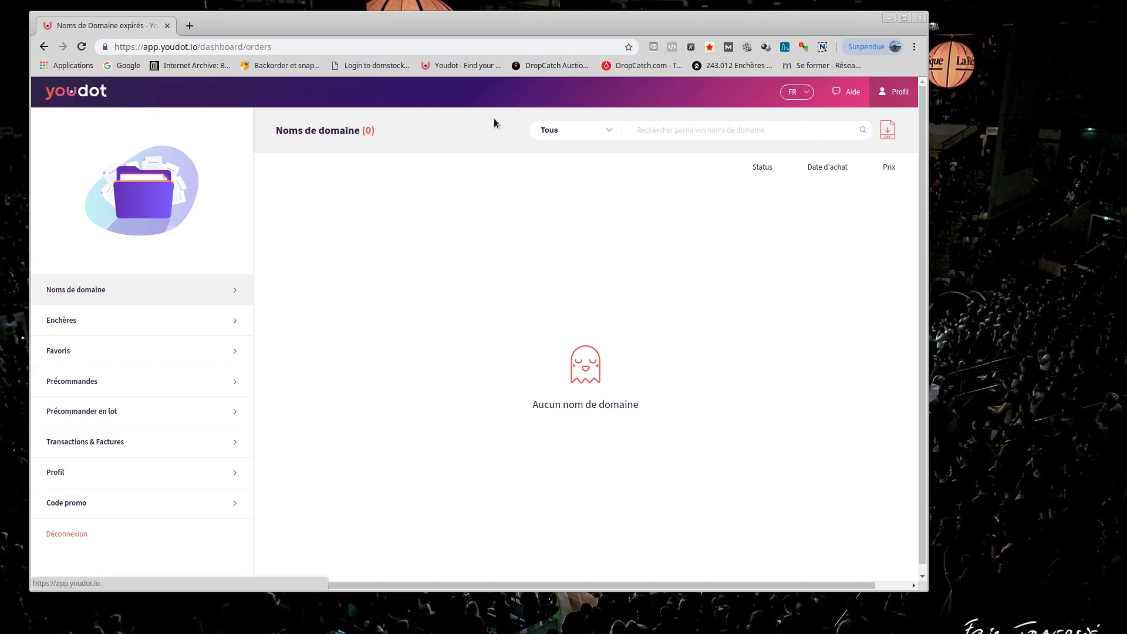
Open the full list of expired domains from the Youdot home page
{"action": "left_click", "coordinate": [85, 95]}
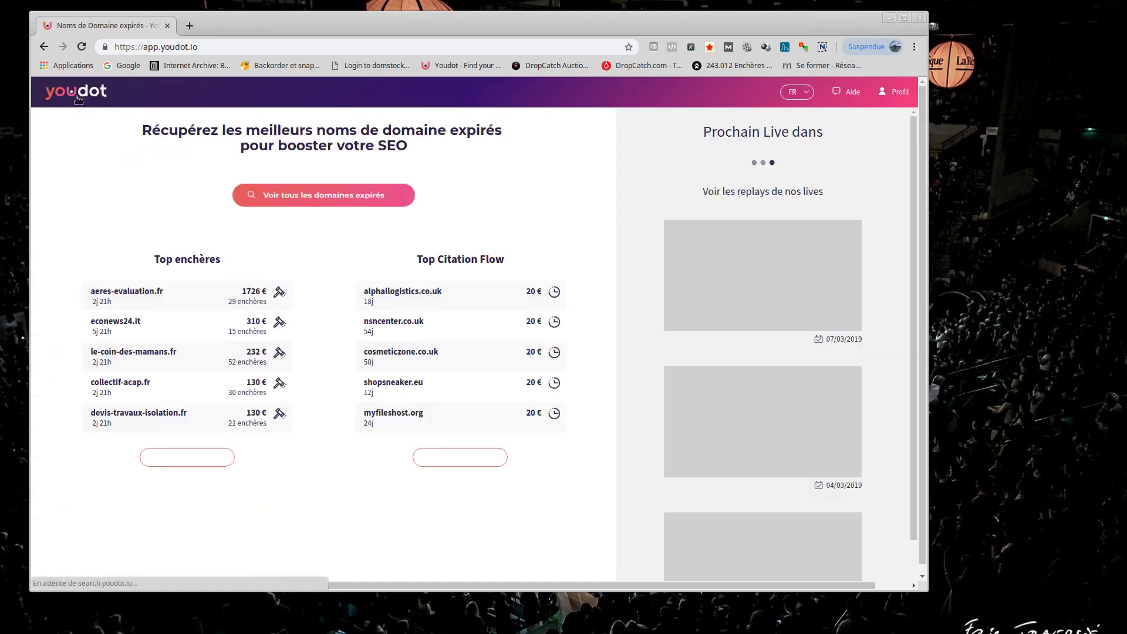
{"action": "left_click_drag", "start_coordinate": [561, 22], "coordinate": [539, 21]}
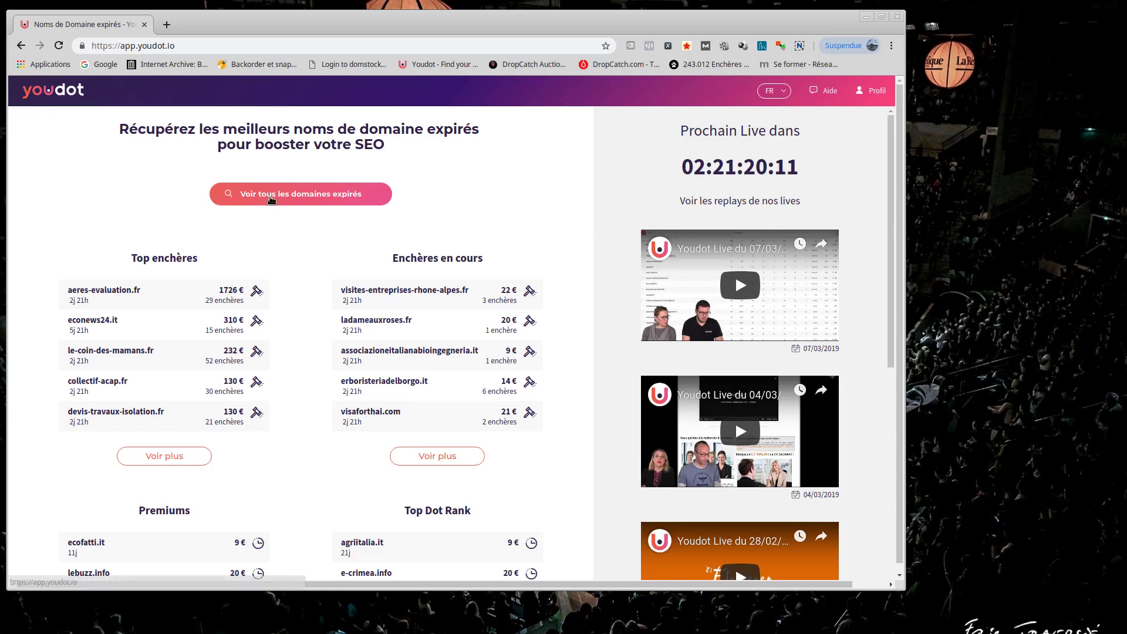
{"action": "left_click", "coordinate": [245, 199]}
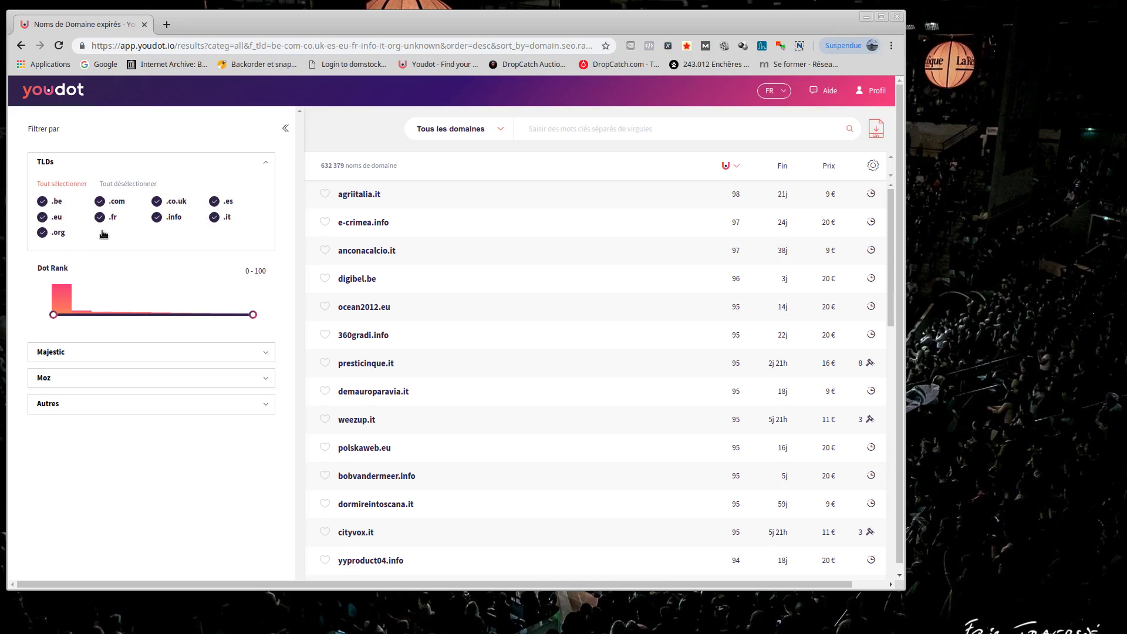
Set the Majestic "Domaines référents" filter to 30 - 1000+ and leave the Backlinks filter at 0 - 5000+
{"action": "left_click", "coordinate": [57, 358]}
{"action": "scroll", "coordinate": [135, 288], "scroll_direction": "down", "scroll_amount": 2}
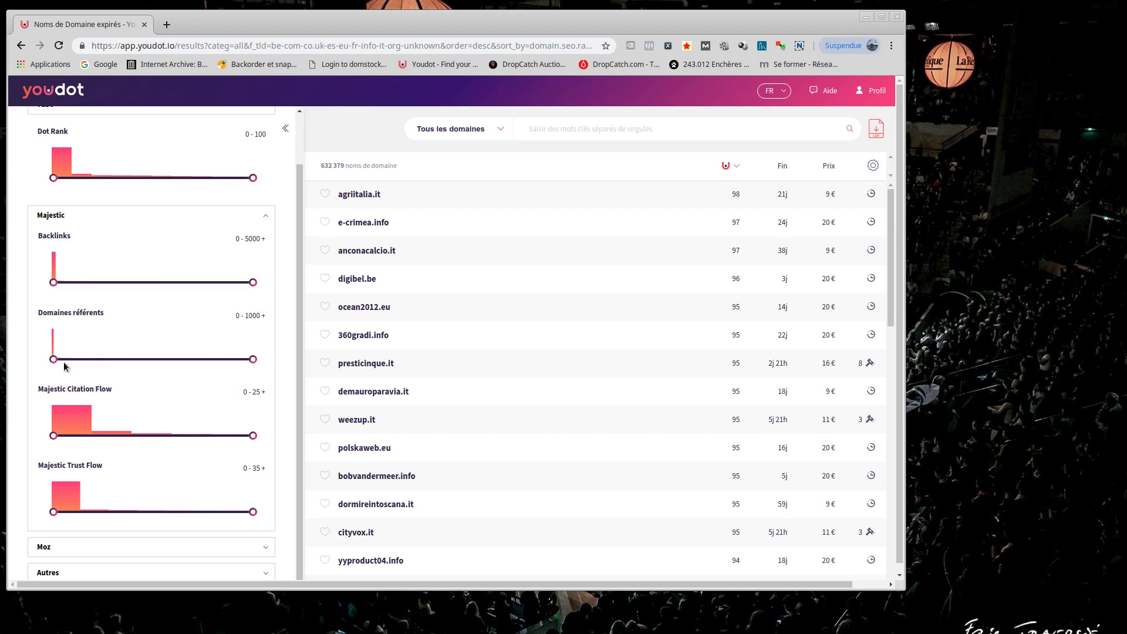
{"action": "left_click_drag", "start_coordinate": [59, 364], "coordinate": [63, 364]}
{"action": "left_click_drag", "start_coordinate": [62, 366], "coordinate": [59, 365]}
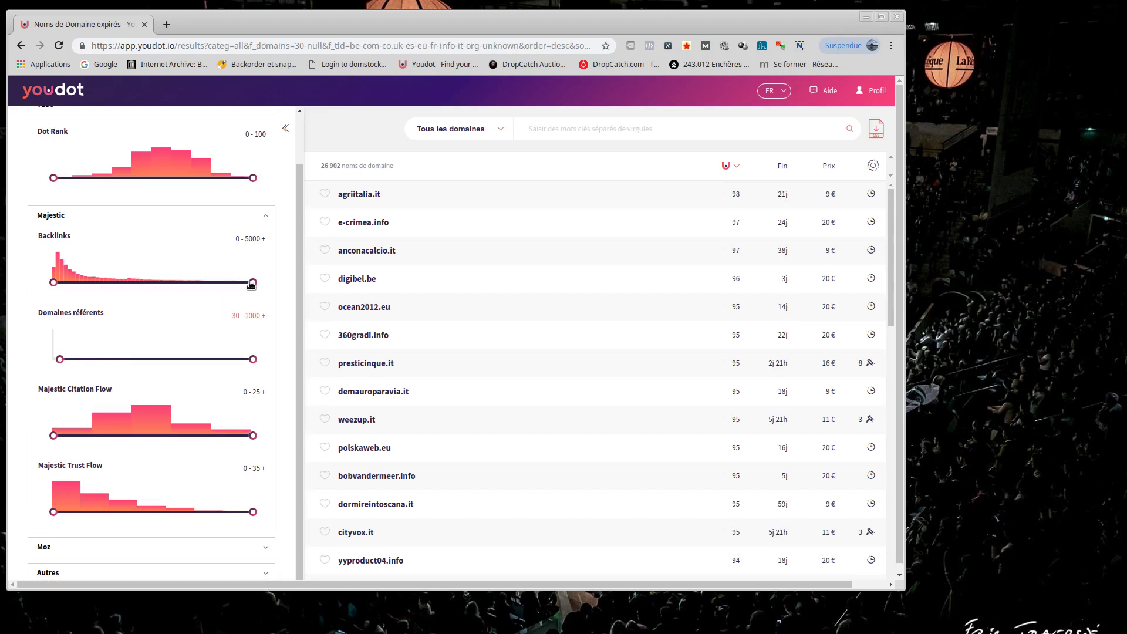
{"action": "left_click_drag", "start_coordinate": [251, 284], "coordinate": [88, 291]}
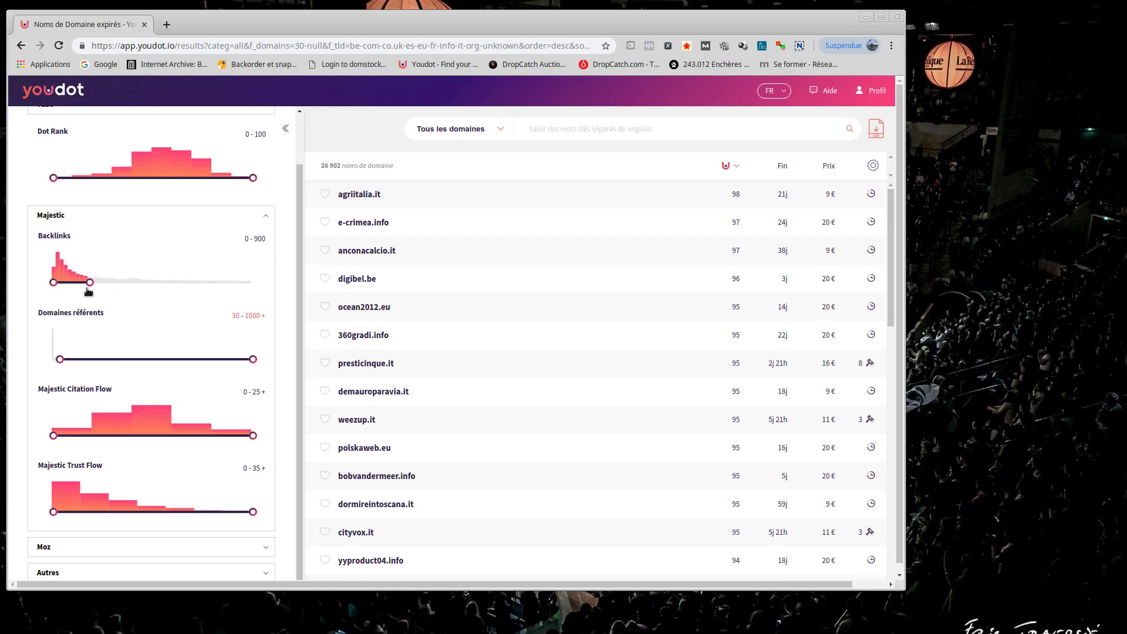
{"action": "left_click_drag", "start_coordinate": [107, 292], "coordinate": [262, 284]}
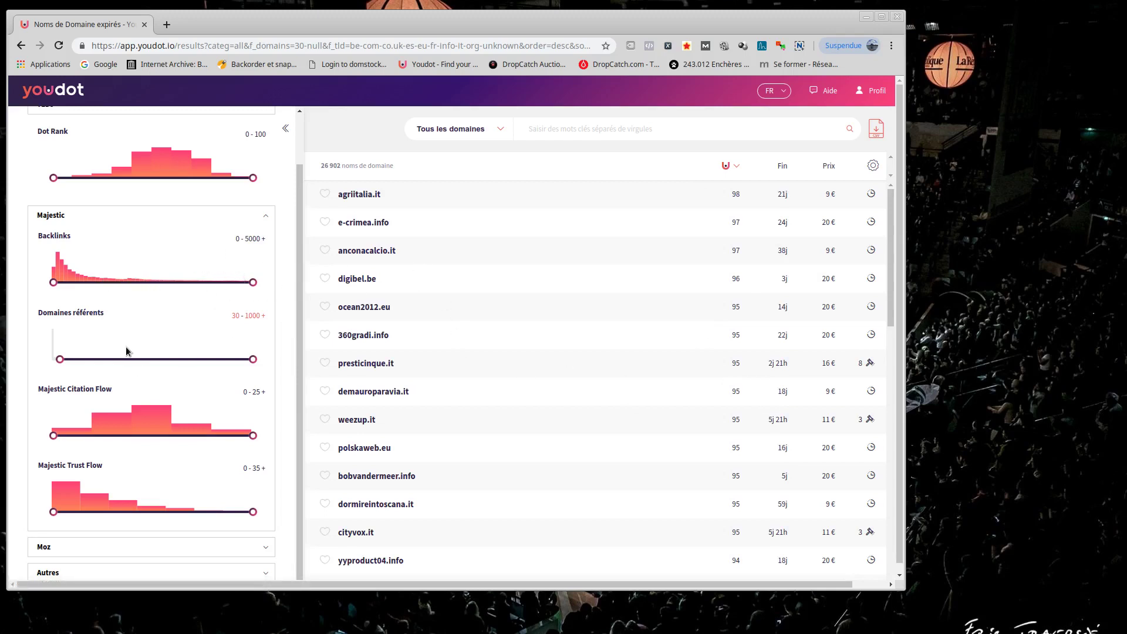
Raise the minimums of both Majestic Citation Flow and Majestic Trust Flow to 15
{"action": "scroll", "coordinate": [130, 373], "scroll_direction": "down", "scroll_amount": 1}
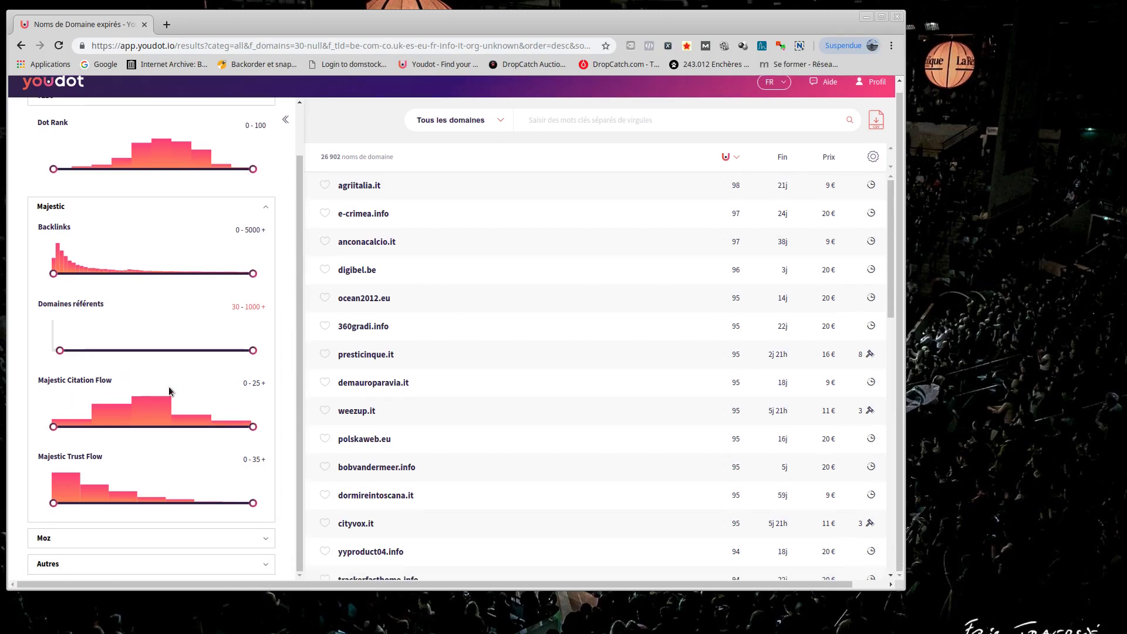
{"action": "left_click_drag", "start_coordinate": [53, 427], "coordinate": [164, 428]}
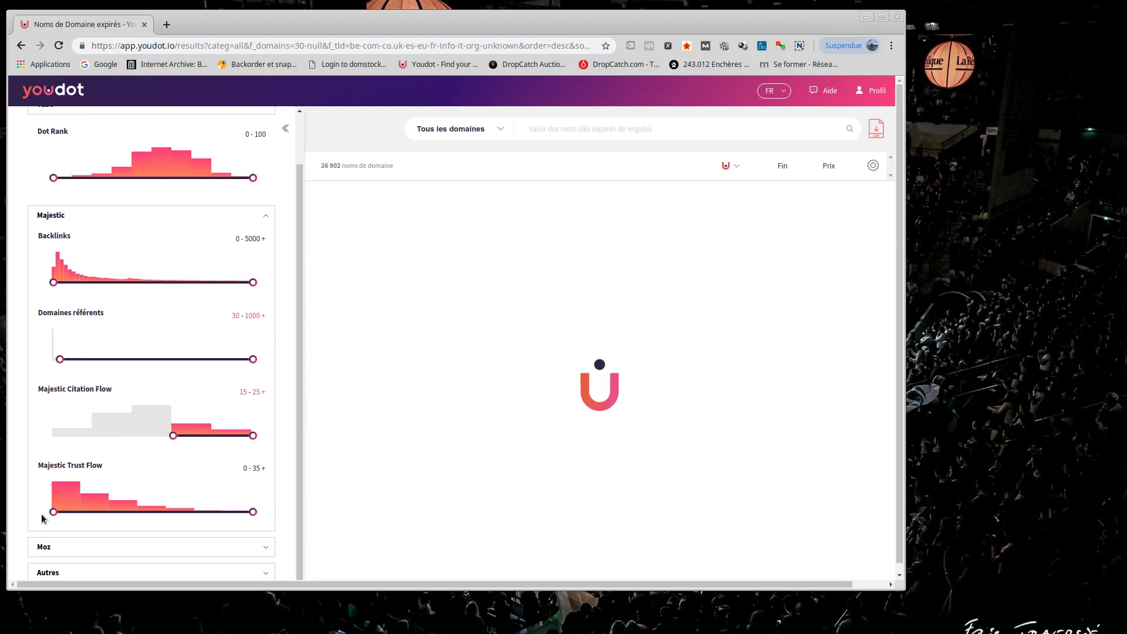
{"action": "left_click_drag", "start_coordinate": [54, 511], "coordinate": [136, 517]}
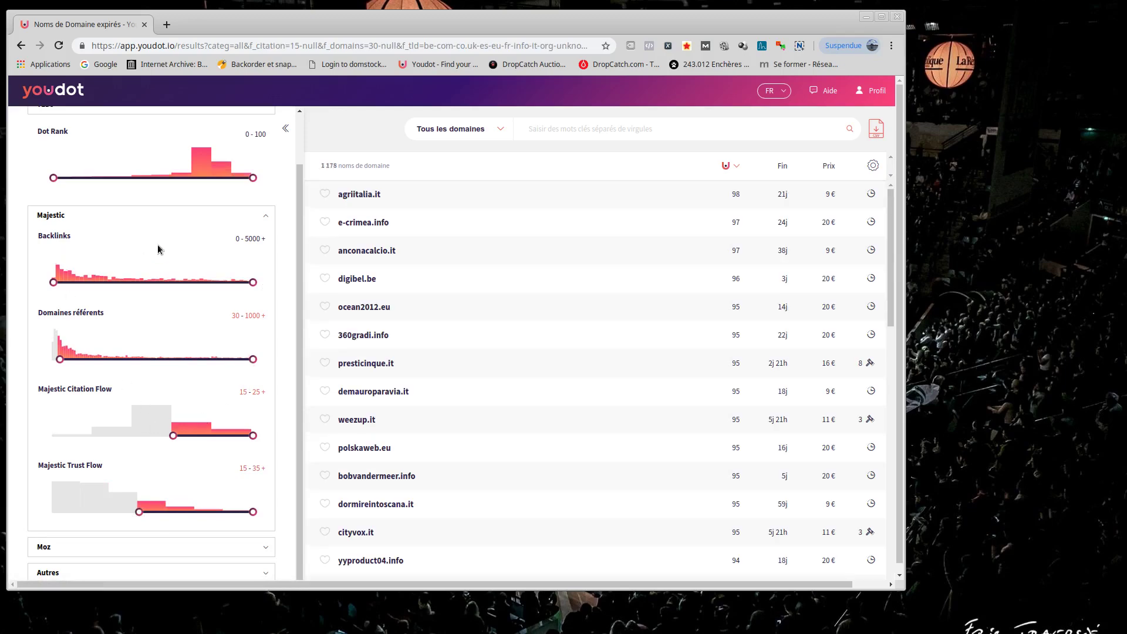
Limit the "Fin de la vente dans (jours)" filter to 0 - 1 and look over the matching domains
{"action": "scroll", "coordinate": [242, 256], "scroll_direction": "down", "scroll_amount": 1}
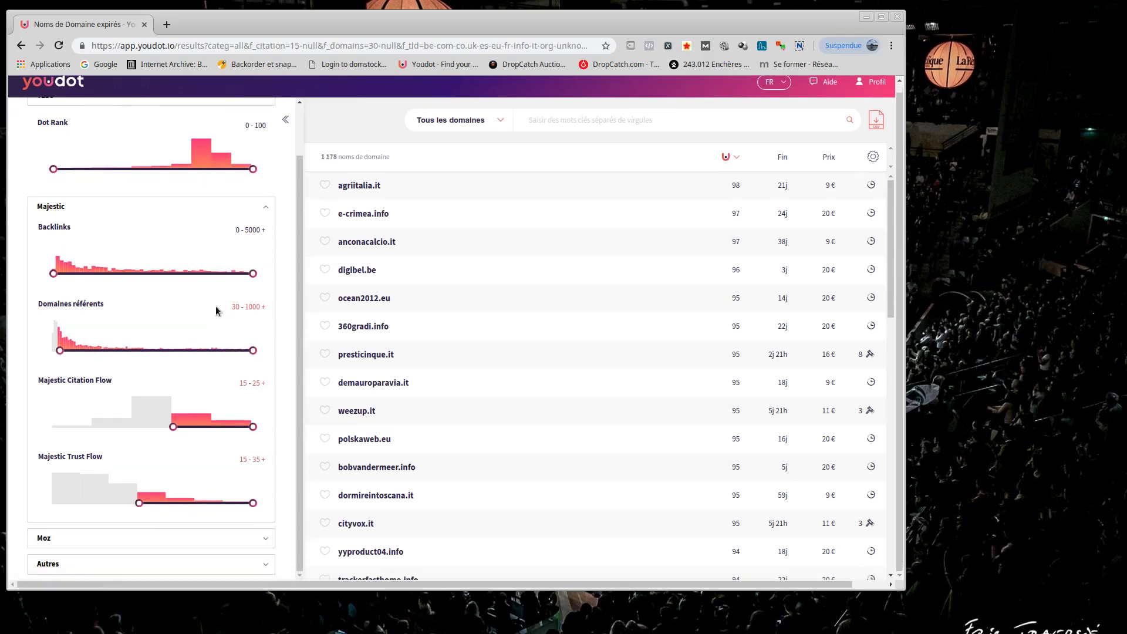
{"action": "left_click", "coordinate": [56, 566]}
{"action": "scroll", "coordinate": [62, 452], "scroll_direction": "down", "scroll_amount": 3}
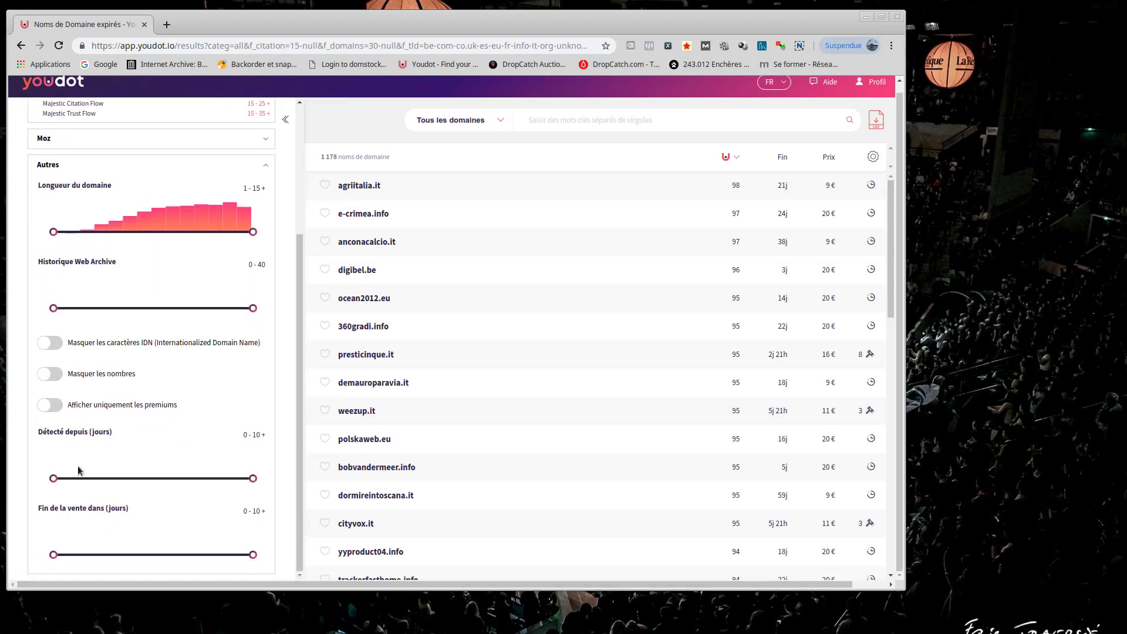
{"action": "left_click_drag", "start_coordinate": [46, 510], "coordinate": [138, 508]}
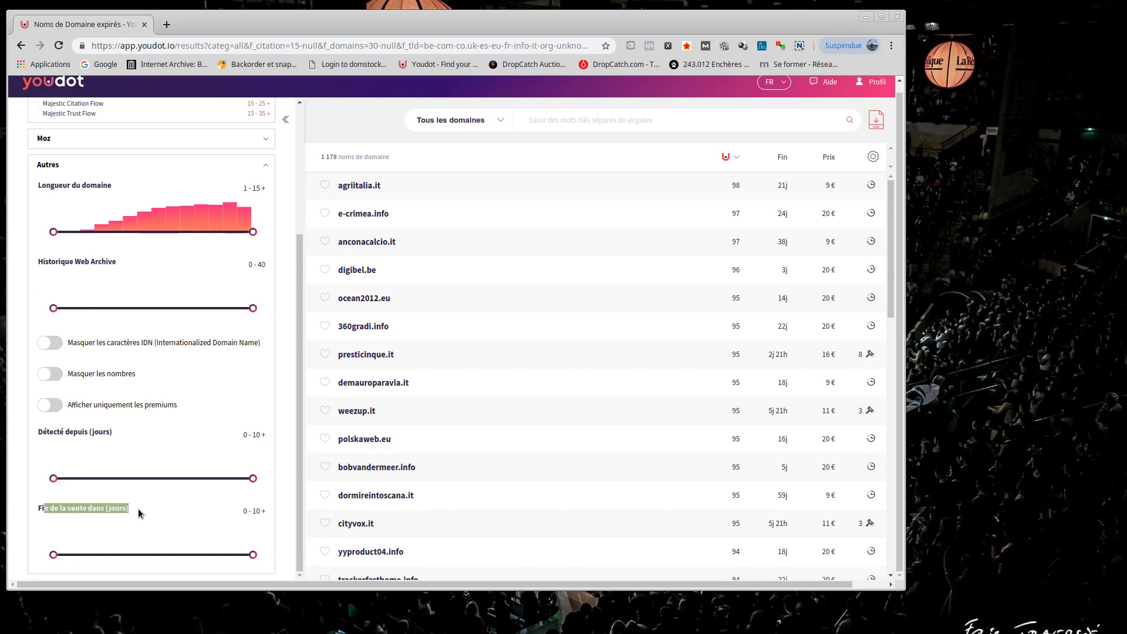
{"action": "left_click", "coordinate": [241, 554]}
{"action": "left_click_drag", "start_coordinate": [240, 554], "coordinate": [41, 555]}
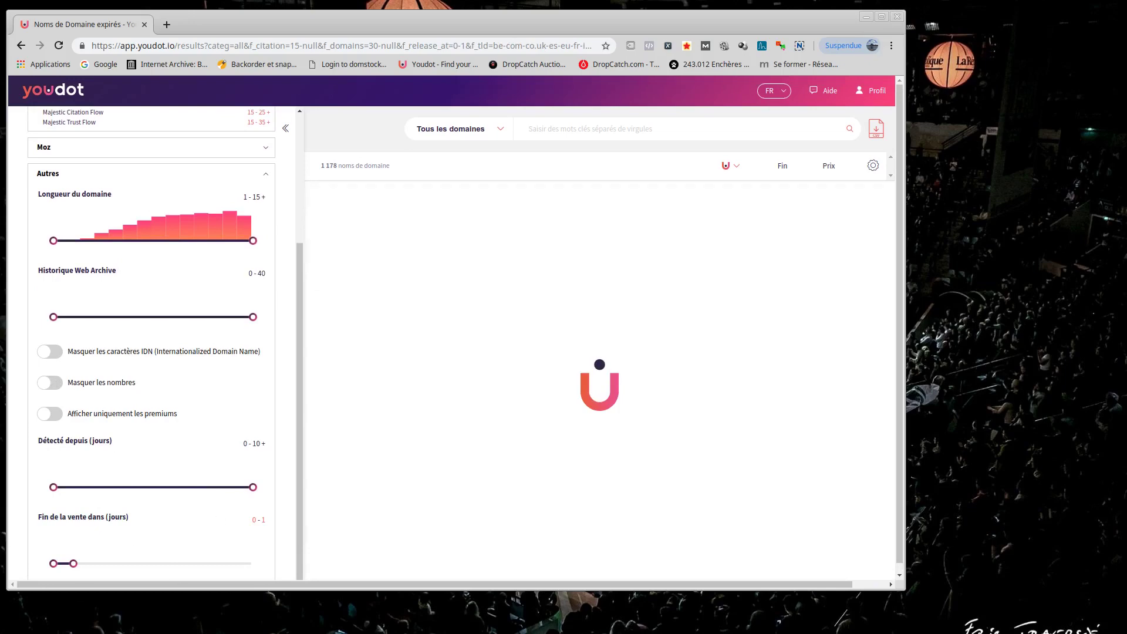
{"action": "scroll", "coordinate": [630, 358], "scroll_direction": "down", "scroll_amount": 1}
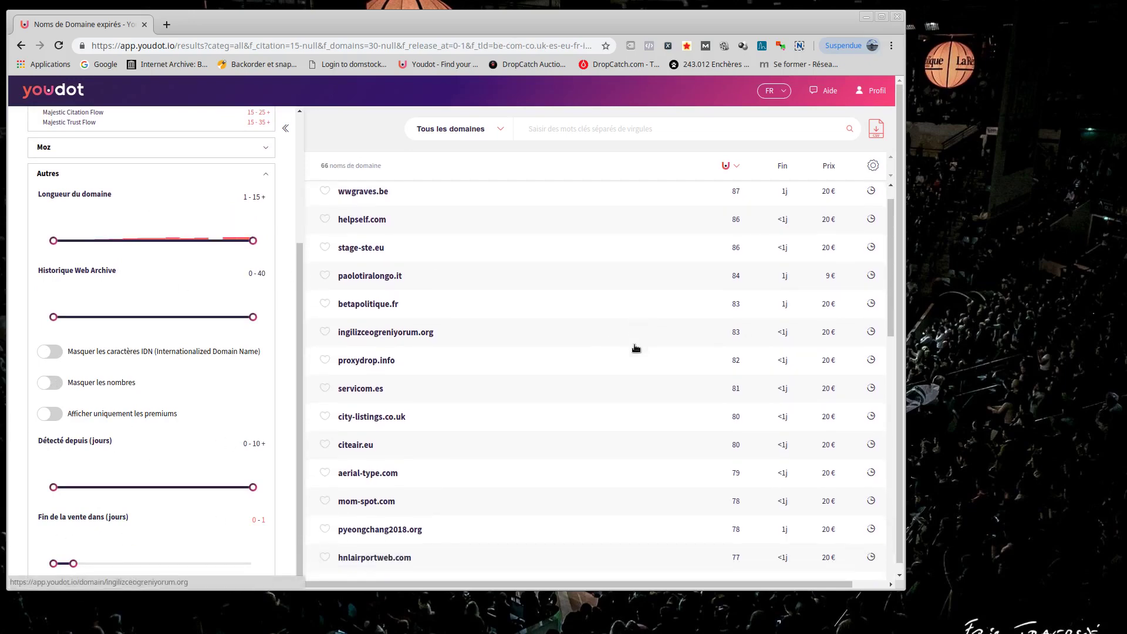
{"action": "scroll", "coordinate": [636, 348], "scroll_direction": "up", "scroll_amount": 1}
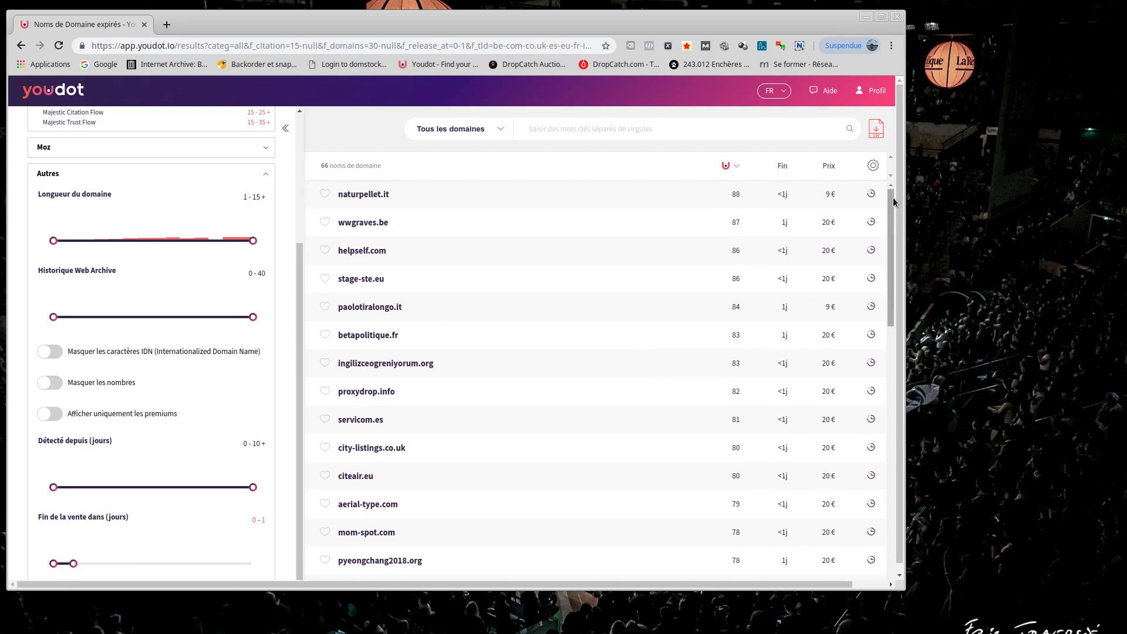
{"action": "left_click_drag", "start_coordinate": [897, 201], "coordinate": [907, 147]}
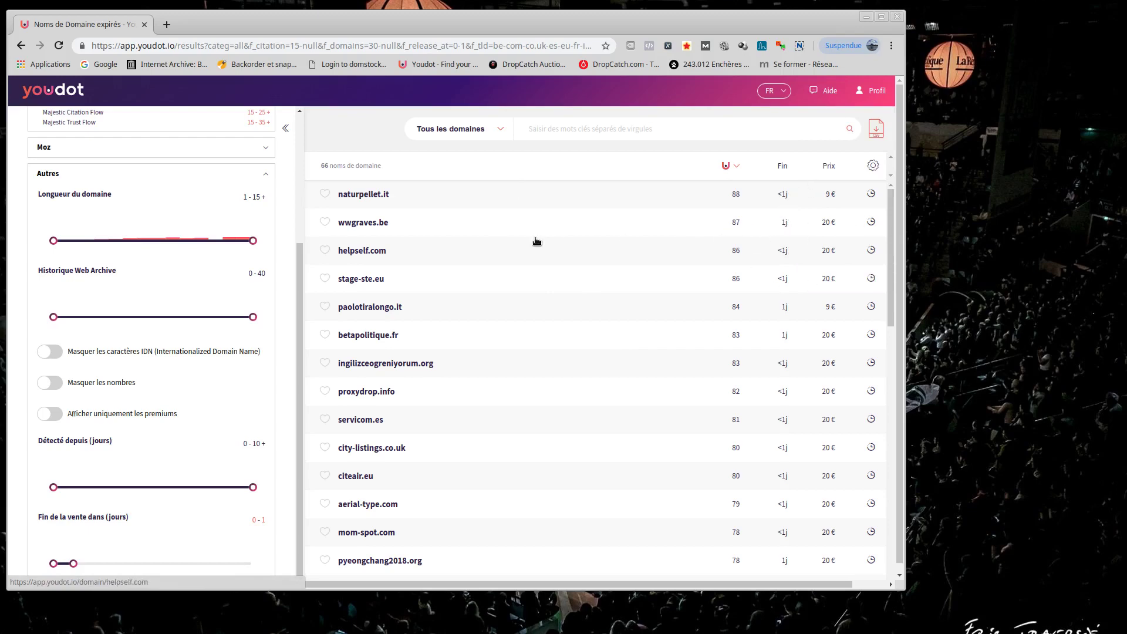
{"action": "scroll", "coordinate": [435, 321], "scroll_direction": "down", "scroll_amount": 1}
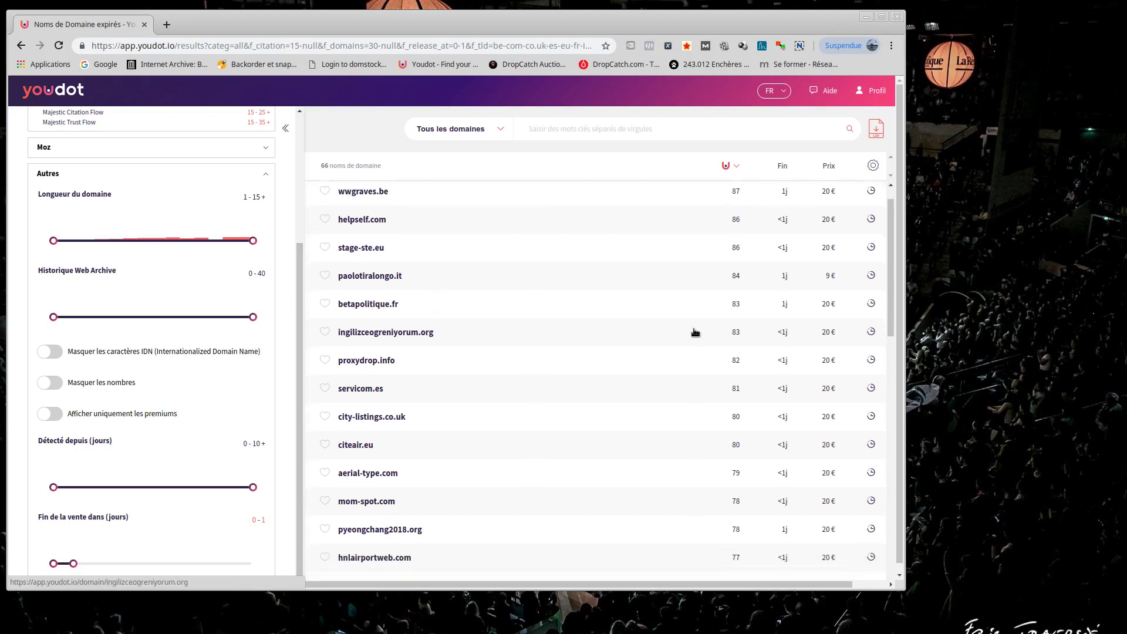
{"action": "scroll", "coordinate": [695, 332], "scroll_direction": "up", "scroll_amount": 1}
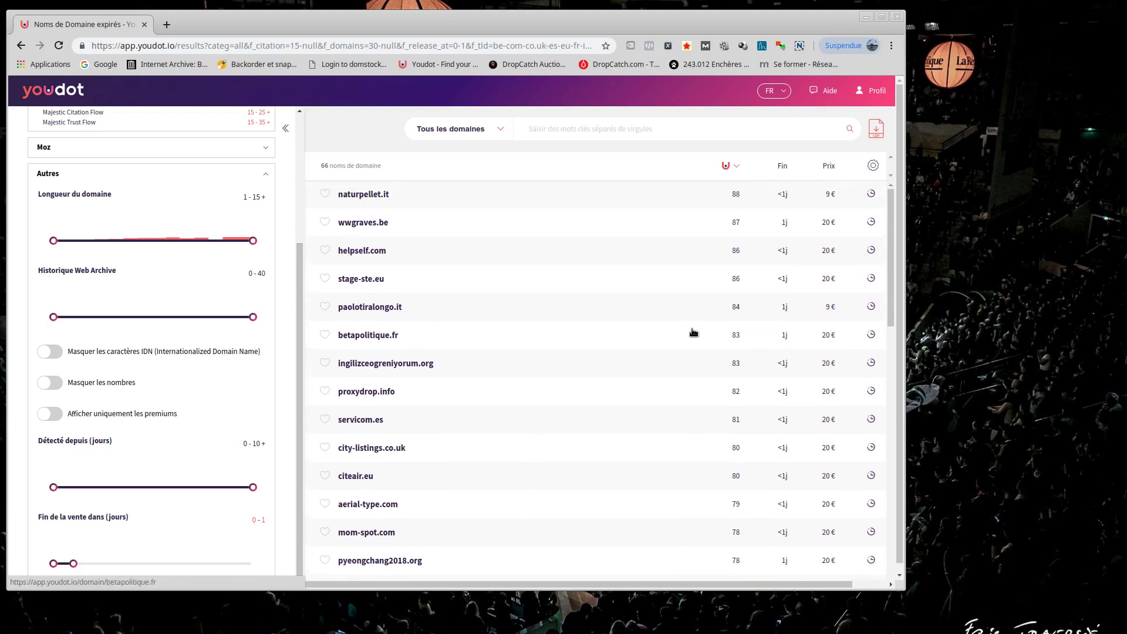
Show the XPath query overlay and capture the XPath of the "Longueur du domaine" filter element
{"action": "left_click", "coordinate": [667, 47]}
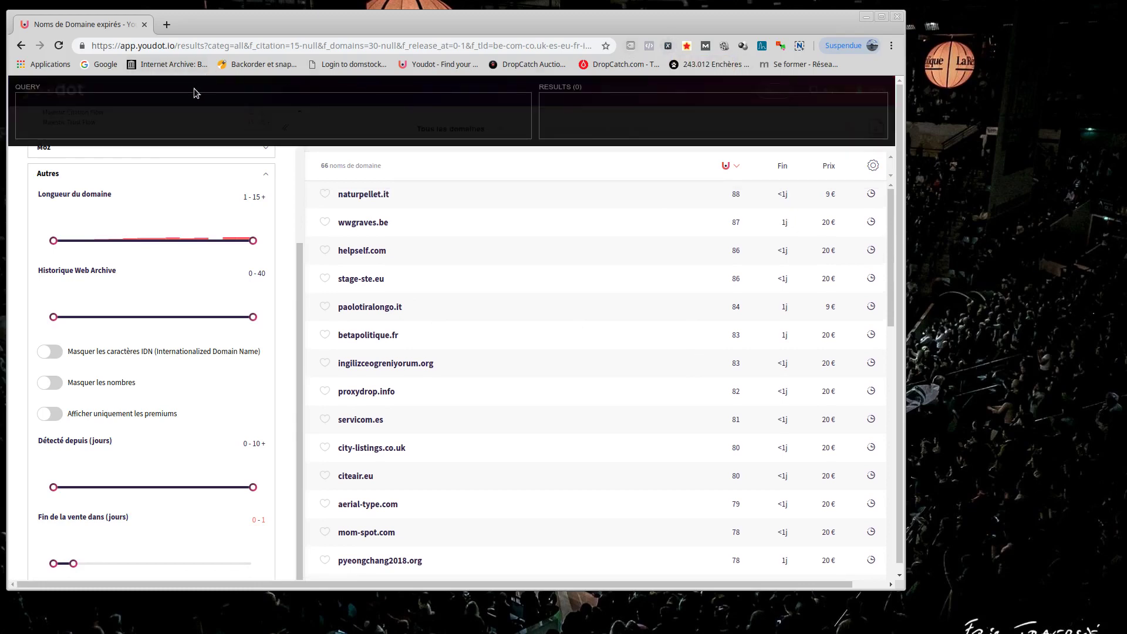
{"action": "key", "text": "shift"}
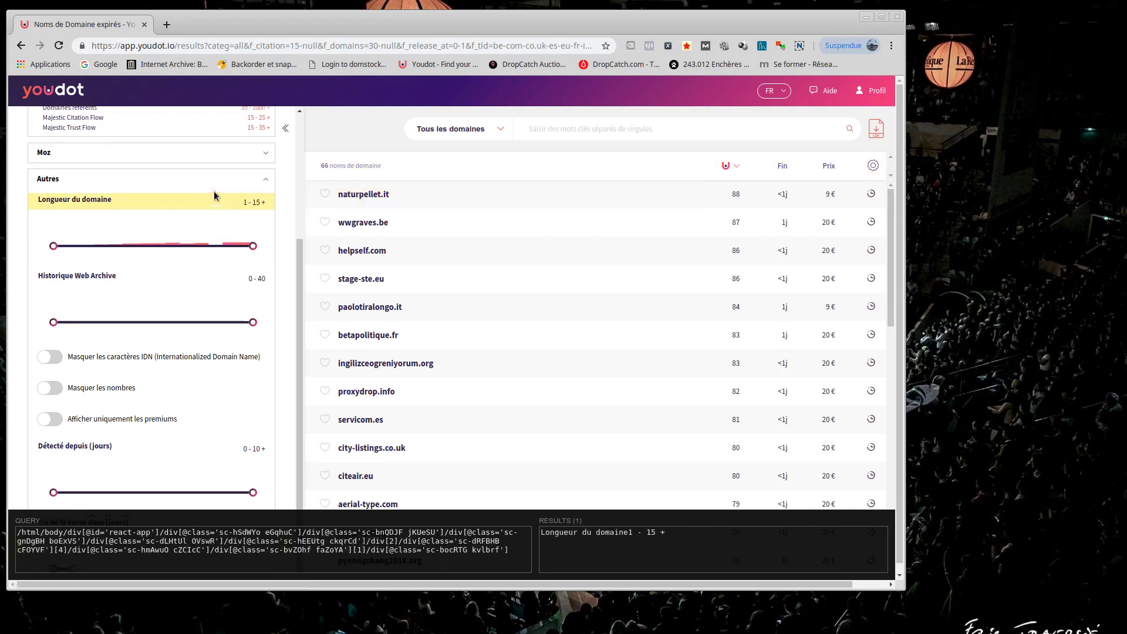
{"action": "scroll", "coordinate": [222, 224], "scroll_direction": "up", "scroll_amount": 3}
{"action": "left_click", "coordinate": [185, 265]}
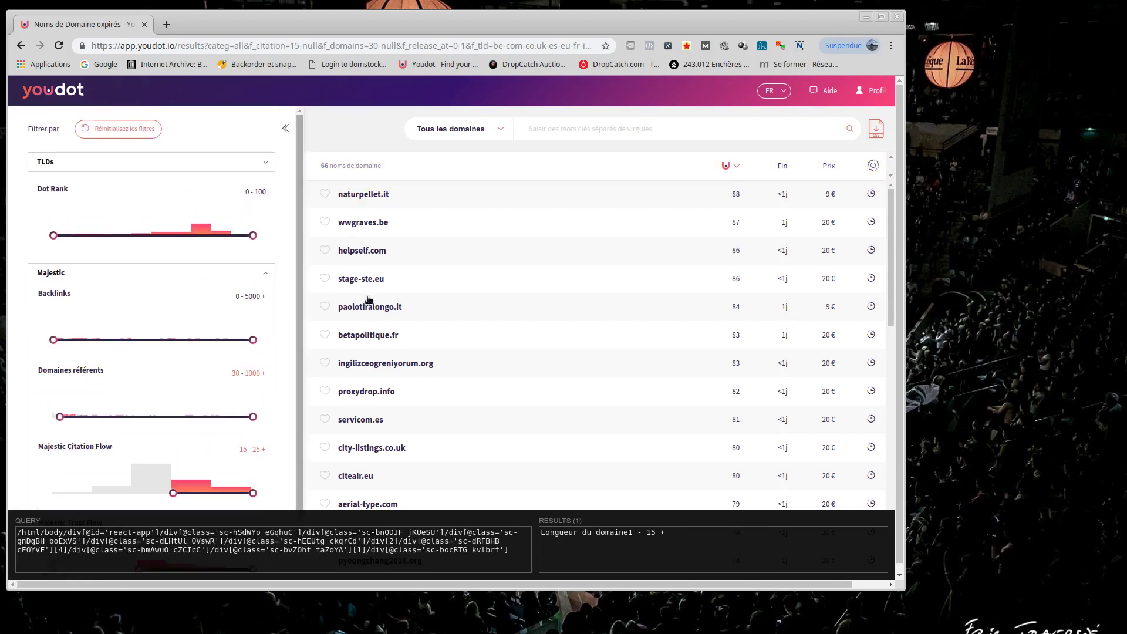
{"action": "scroll", "coordinate": [206, 260], "scroll_direction": "down", "scroll_amount": 1}
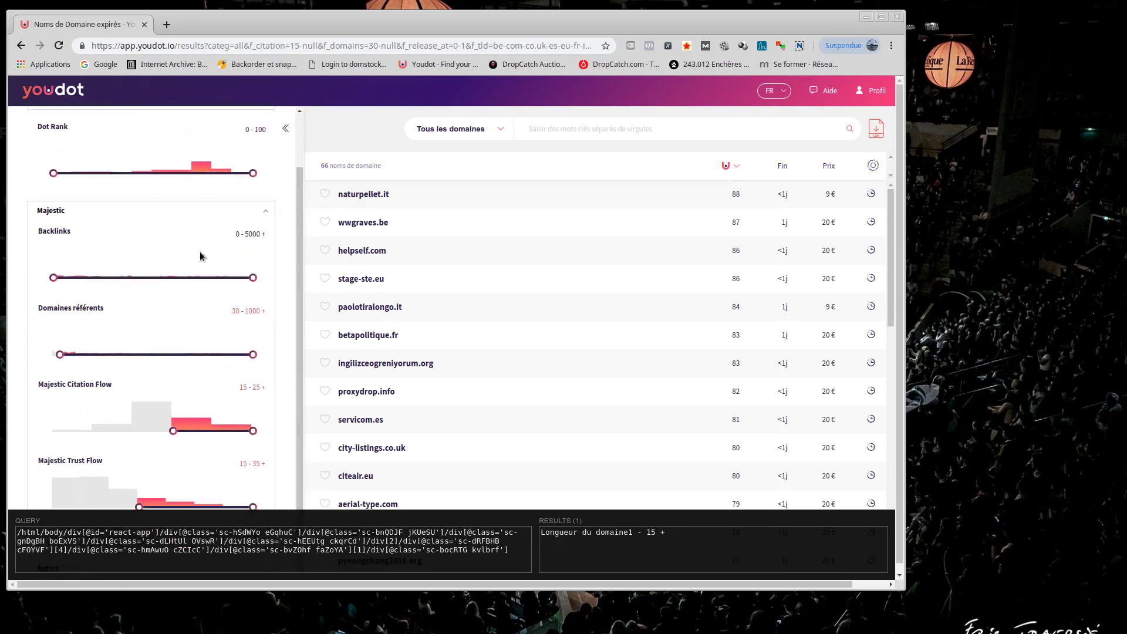
Search Google for "semrush" in a new browser tab and open the official SEMrush website
{"action": "left_click", "coordinate": [168, 25]}
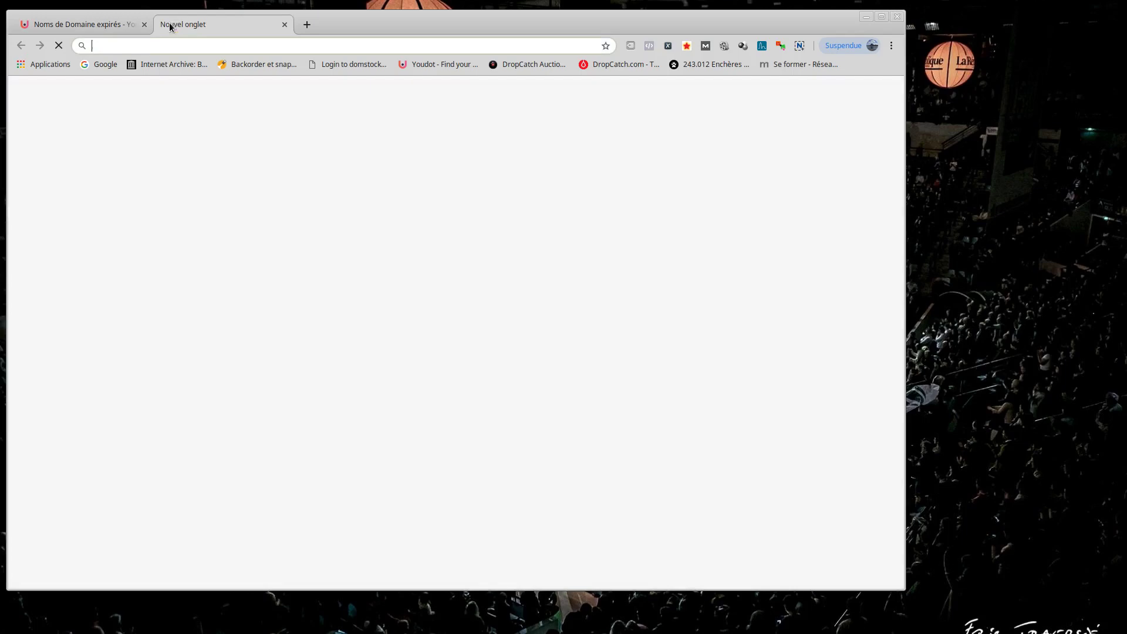
{"action": "left_click", "coordinate": [105, 65]}
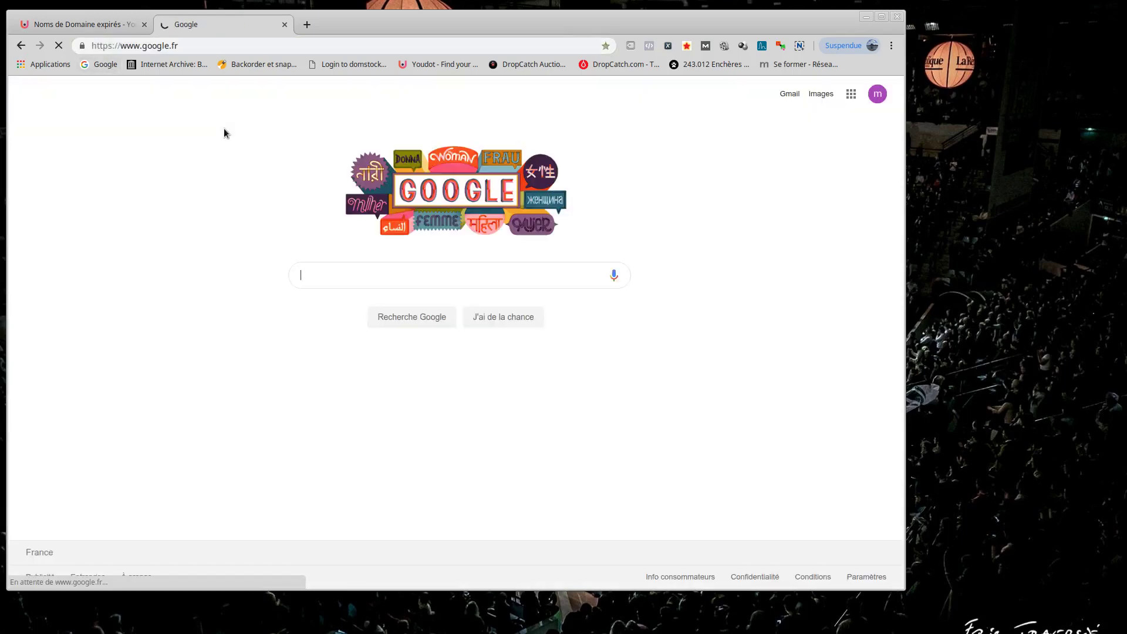
{"action": "type", "text": "sem"}
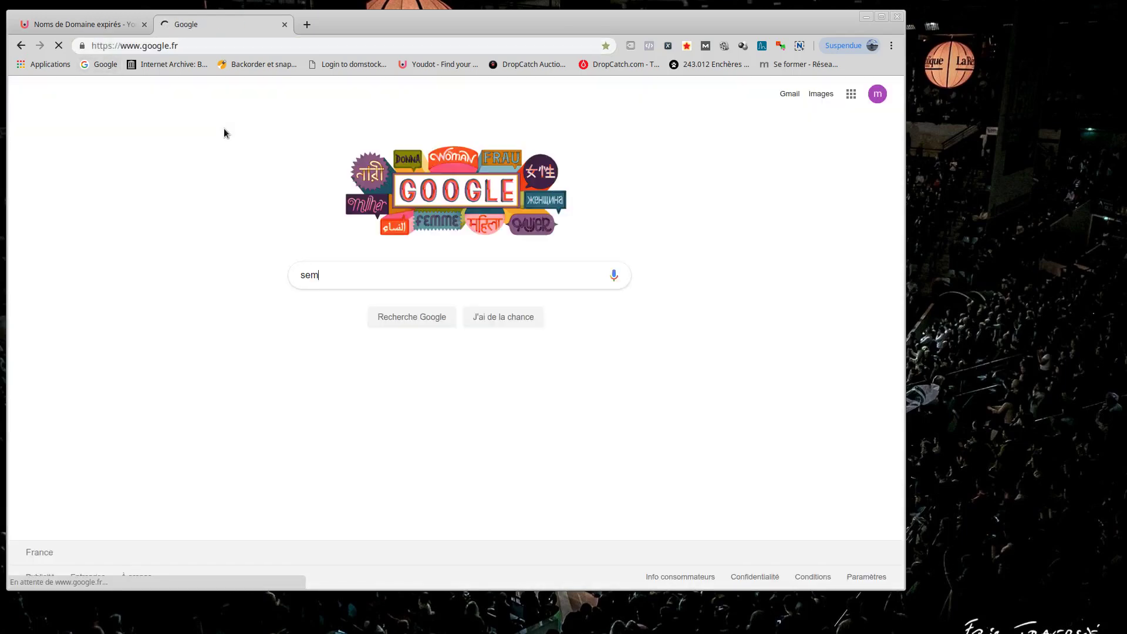
{"action": "type", "text": "rush"}
{"action": "key", "text": "Return"}
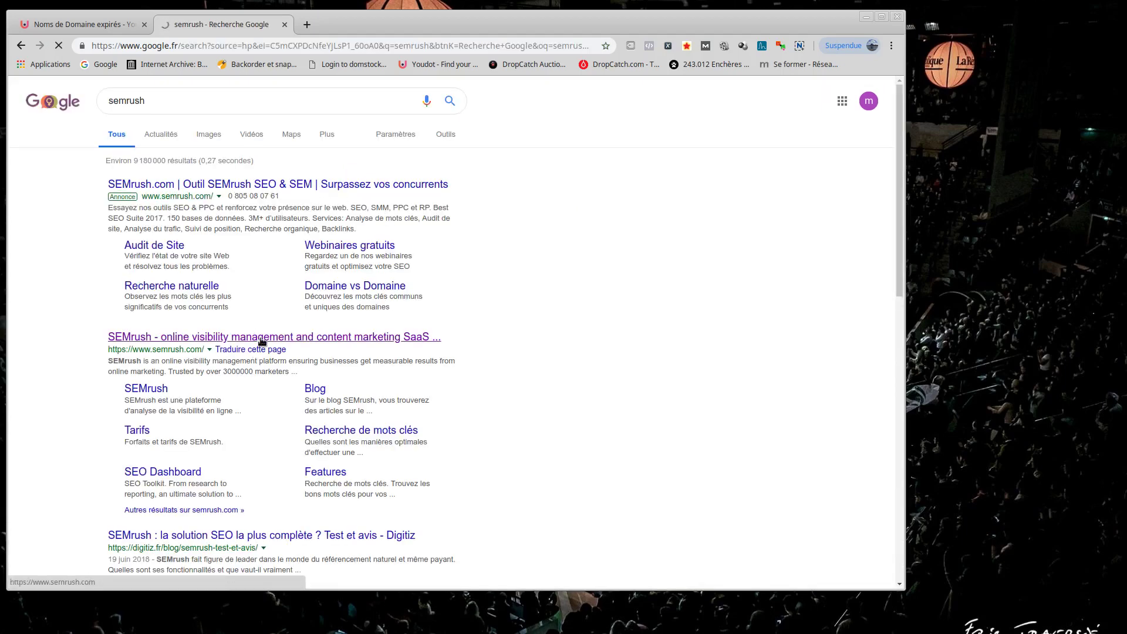
{"action": "left_click", "coordinate": [262, 339]}
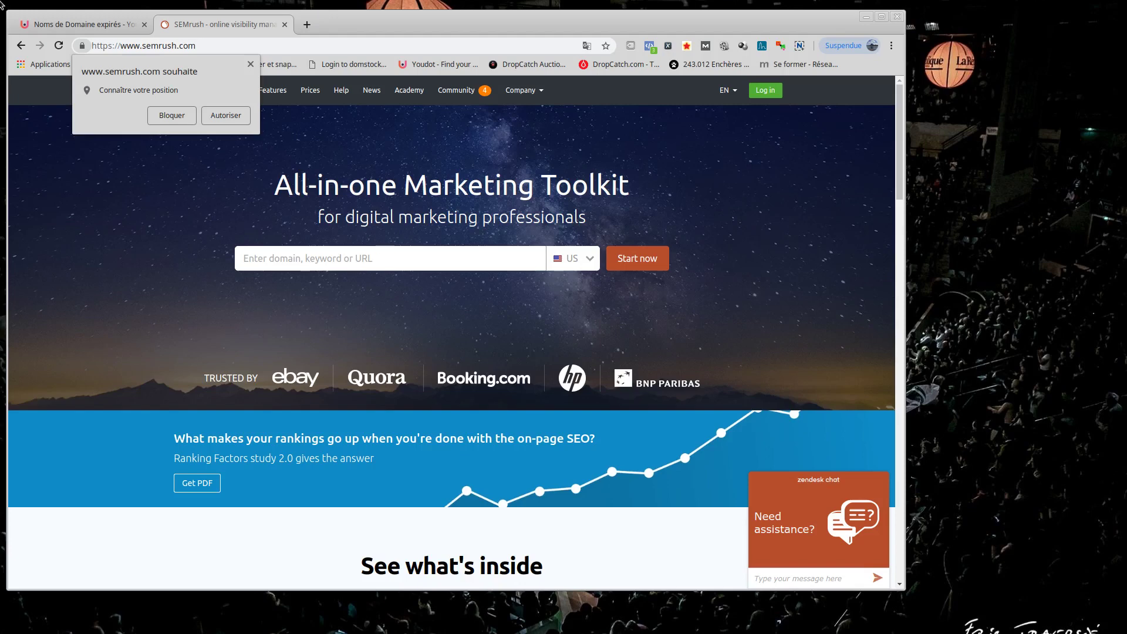
Log in to SEMrush with the account e-mail and password, dismissing the location request and saving the password in the browser
{"action": "left_click", "coordinate": [769, 98]}
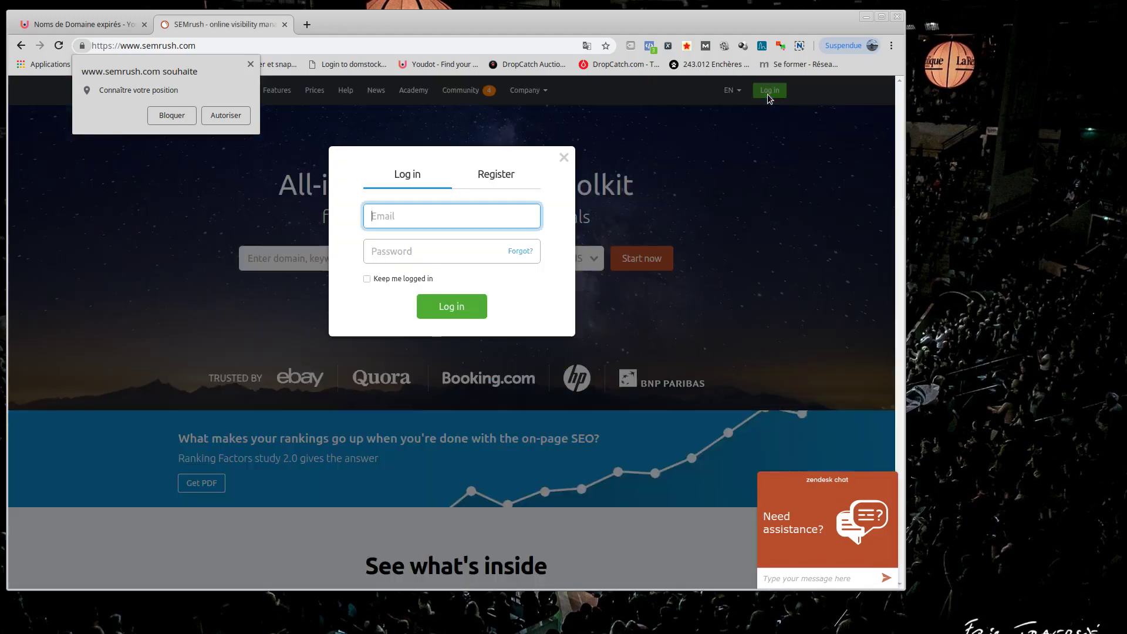
{"action": "right_click", "coordinate": [428, 217]}
{"action": "left_click", "coordinate": [464, 291]}
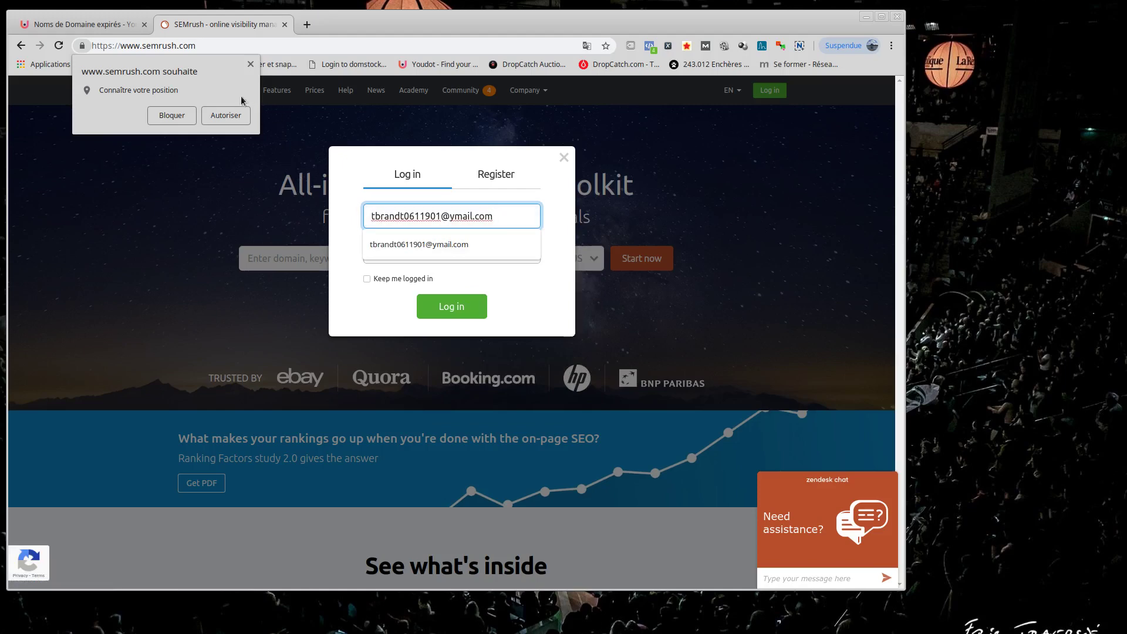
{"action": "left_click", "coordinate": [249, 65]}
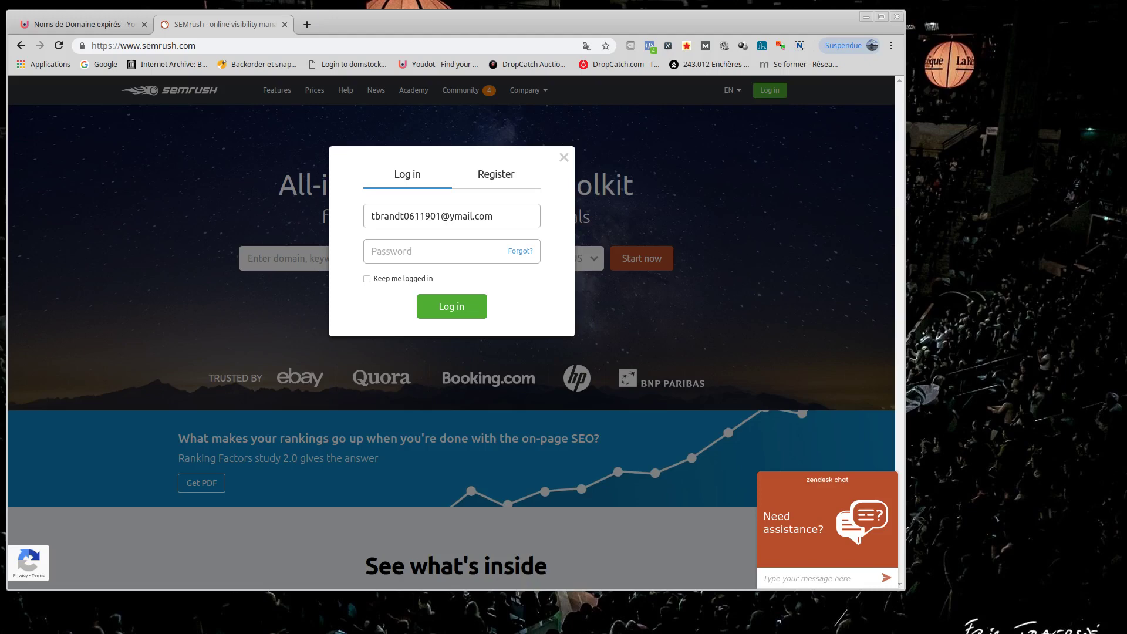
{"action": "right_click", "coordinate": [427, 250]}
{"action": "left_click", "coordinate": [480, 321]}
{"action": "left_click", "coordinate": [454, 305]}
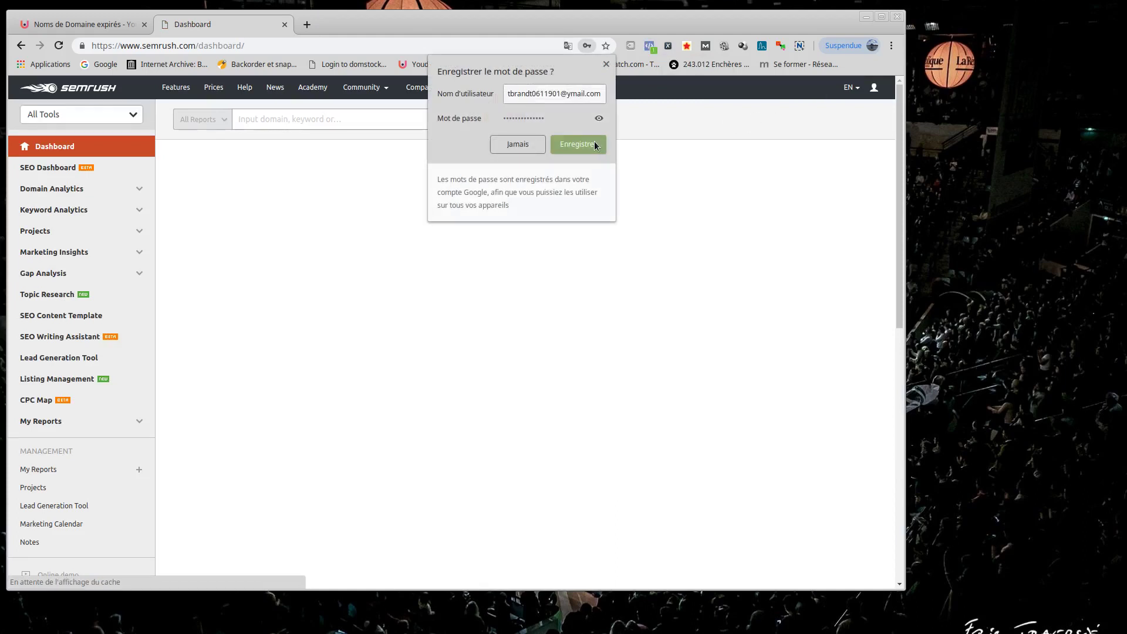
{"action": "left_click", "coordinate": [594, 145]}
Switch the SEMrush interface language to Français and expand the "Analyse des opportunités" tools
{"action": "left_click", "coordinate": [850, 87]}
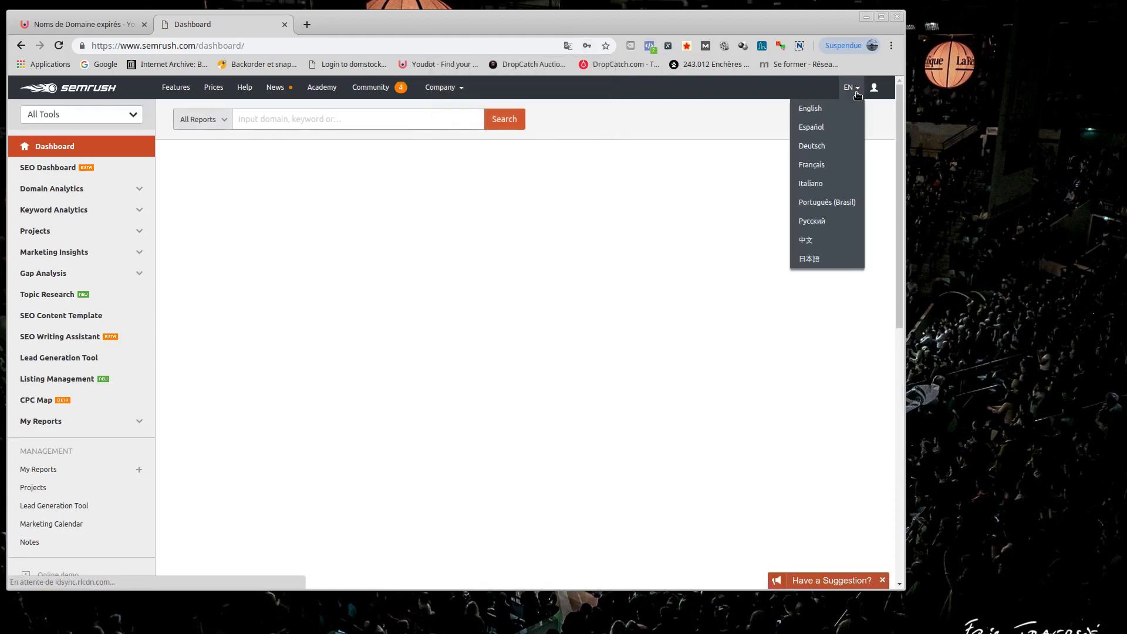
{"action": "left_click", "coordinate": [839, 166]}
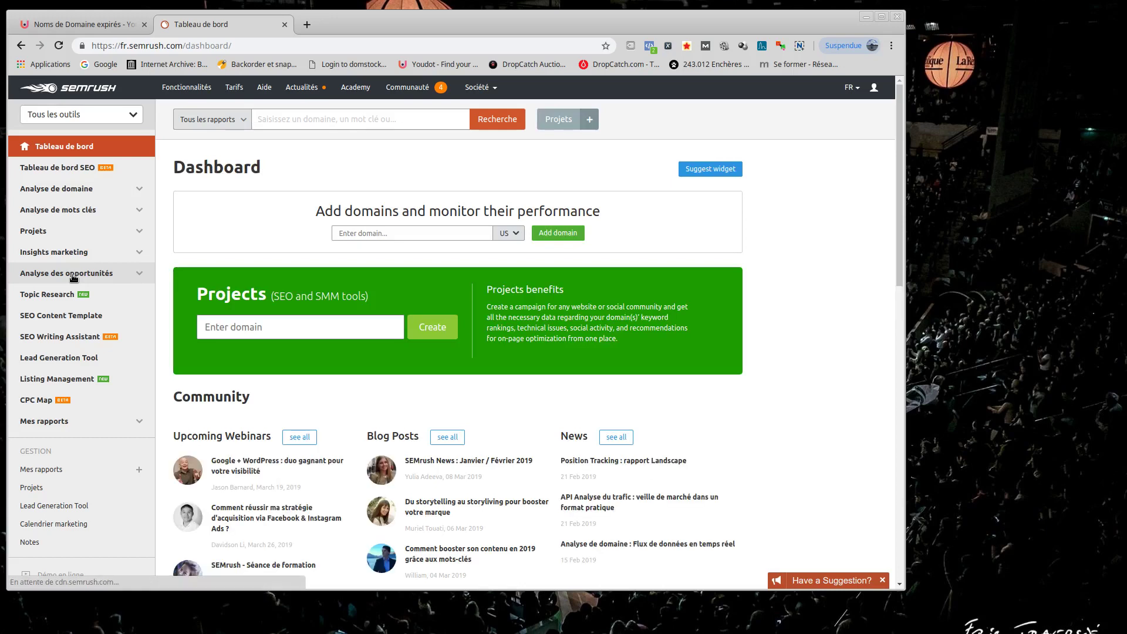
{"action": "left_click", "coordinate": [73, 276]}
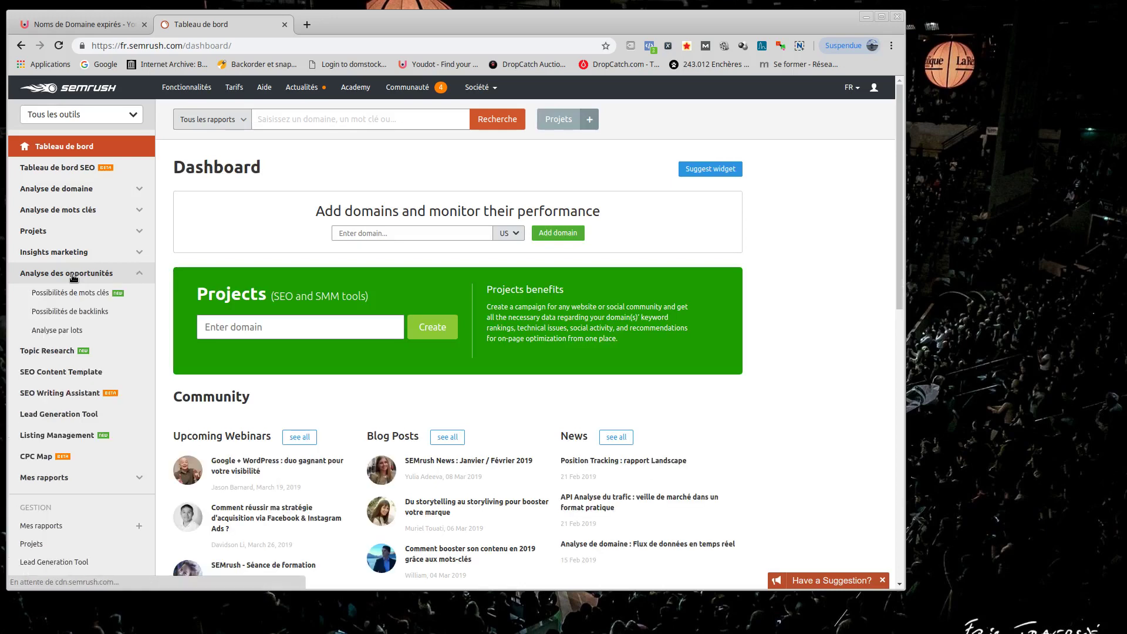
Open the Analyse par lots tool and look through its domain list down to the Par métriques table
{"action": "left_click", "coordinate": [58, 331]}
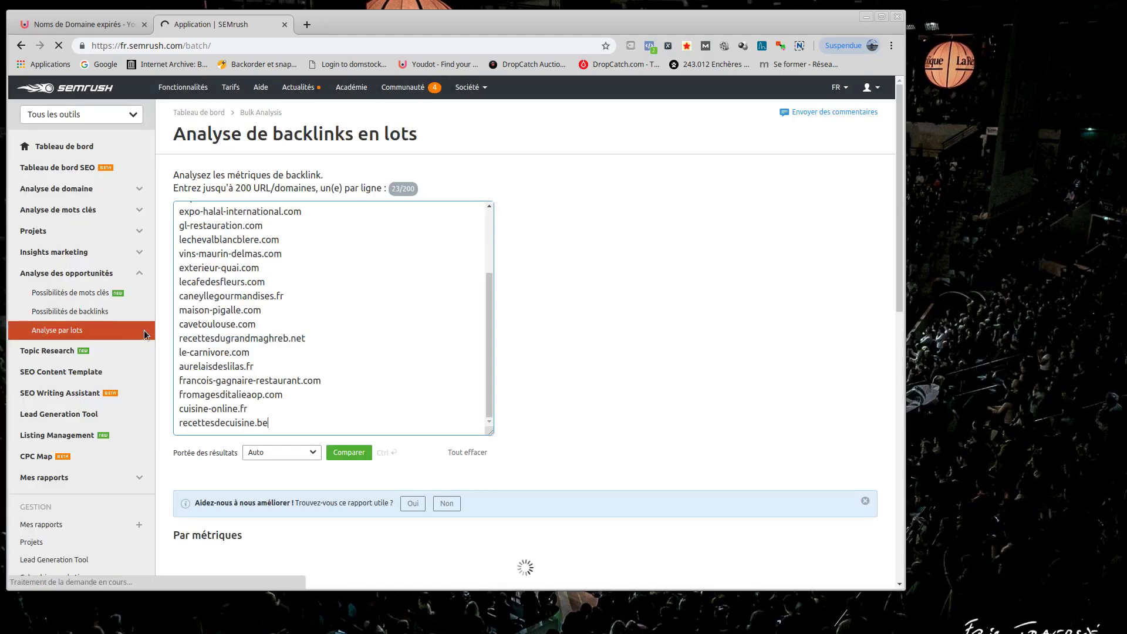
{"action": "left_click", "coordinate": [243, 267]}
{"action": "scroll", "coordinate": [361, 361], "scroll_direction": "up", "scroll_amount": 5}
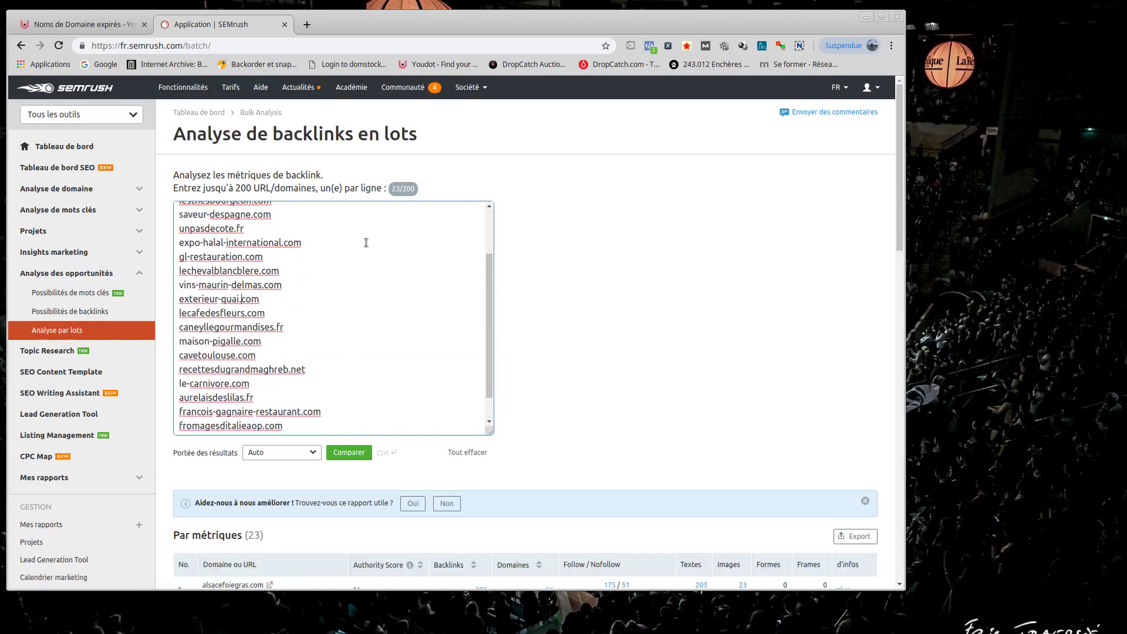
{"action": "scroll", "coordinate": [257, 331], "scroll_direction": "down", "scroll_amount": 6}
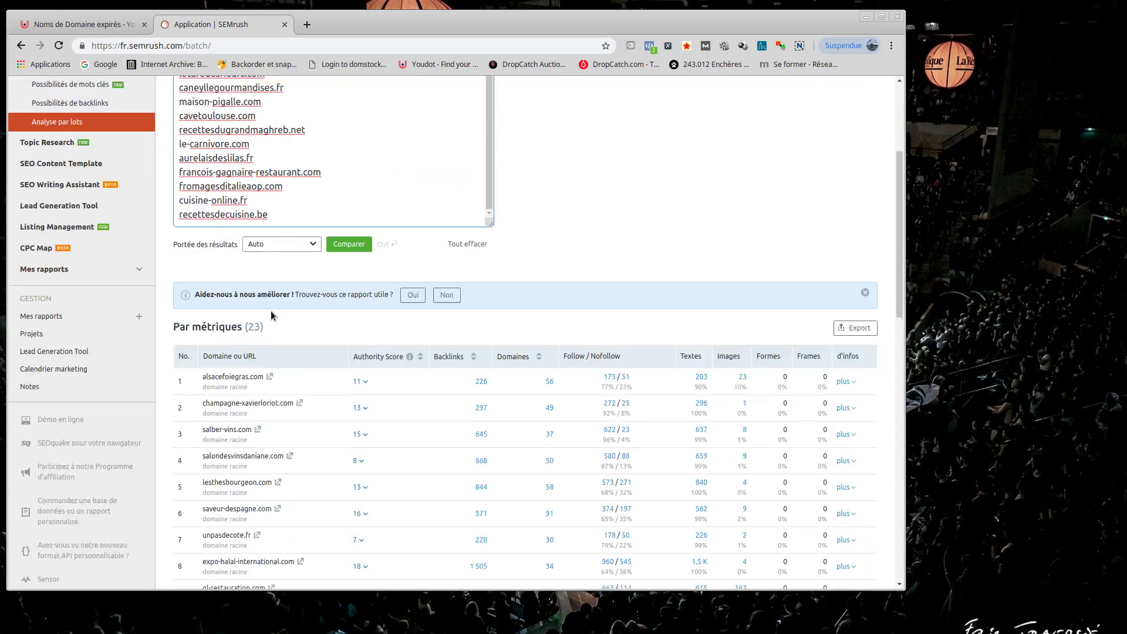
Check how the Authority Score of alsacefoiegras.com is calculated in the Par métriques table, and close the breakdown
{"action": "scroll", "coordinate": [435, 344], "scroll_direction": "down", "scroll_amount": 2}
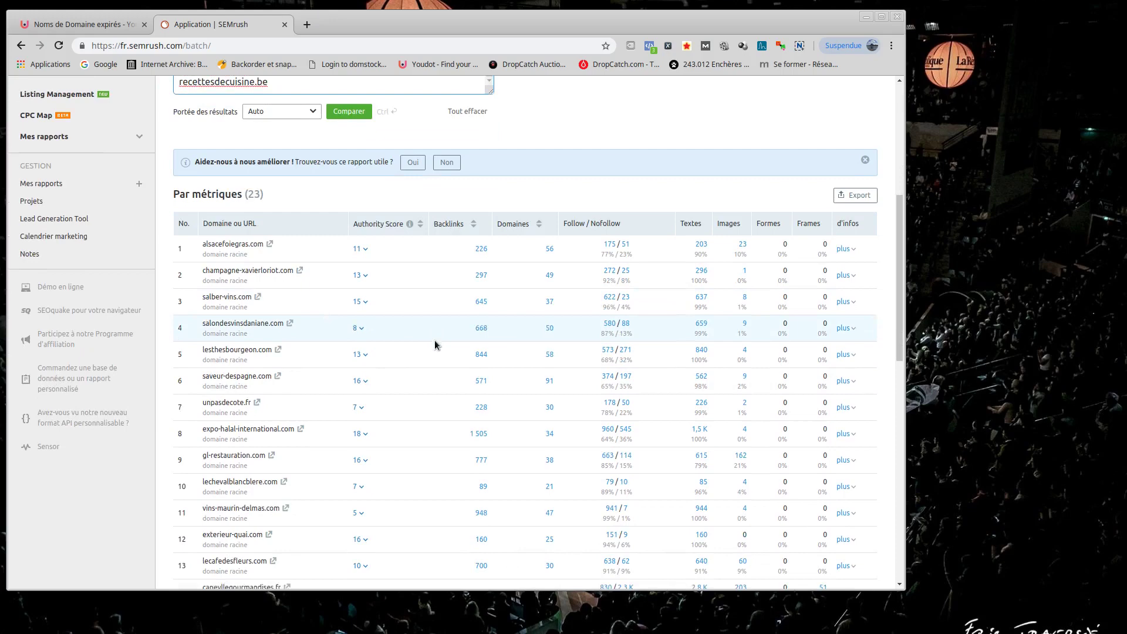
{"action": "left_click", "coordinate": [363, 249]}
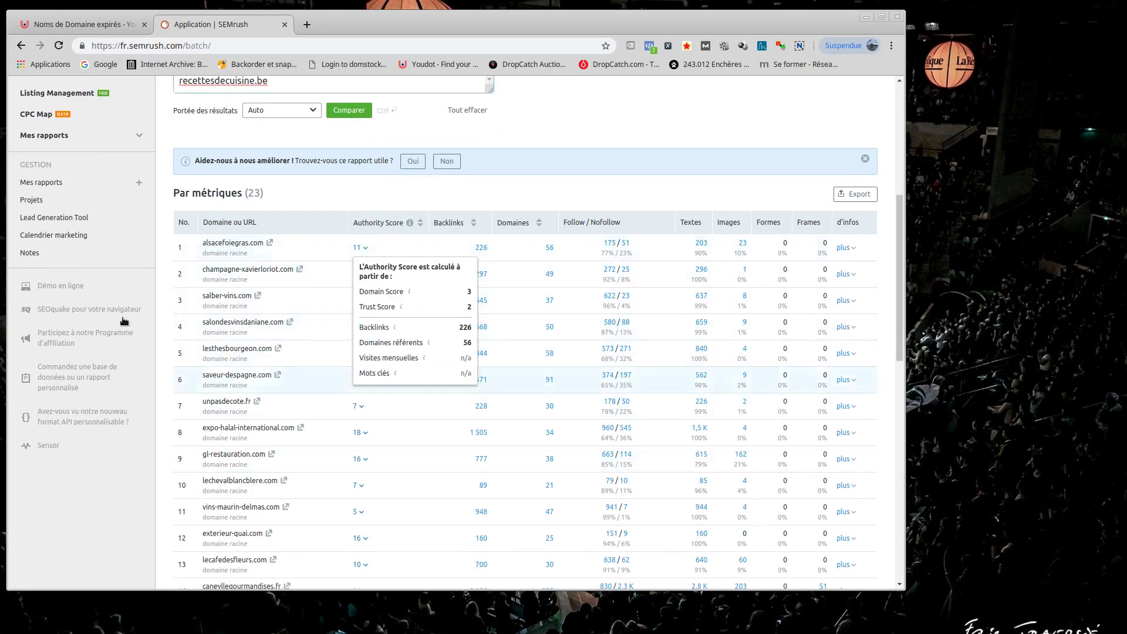
{"action": "left_click", "coordinate": [358, 197]}
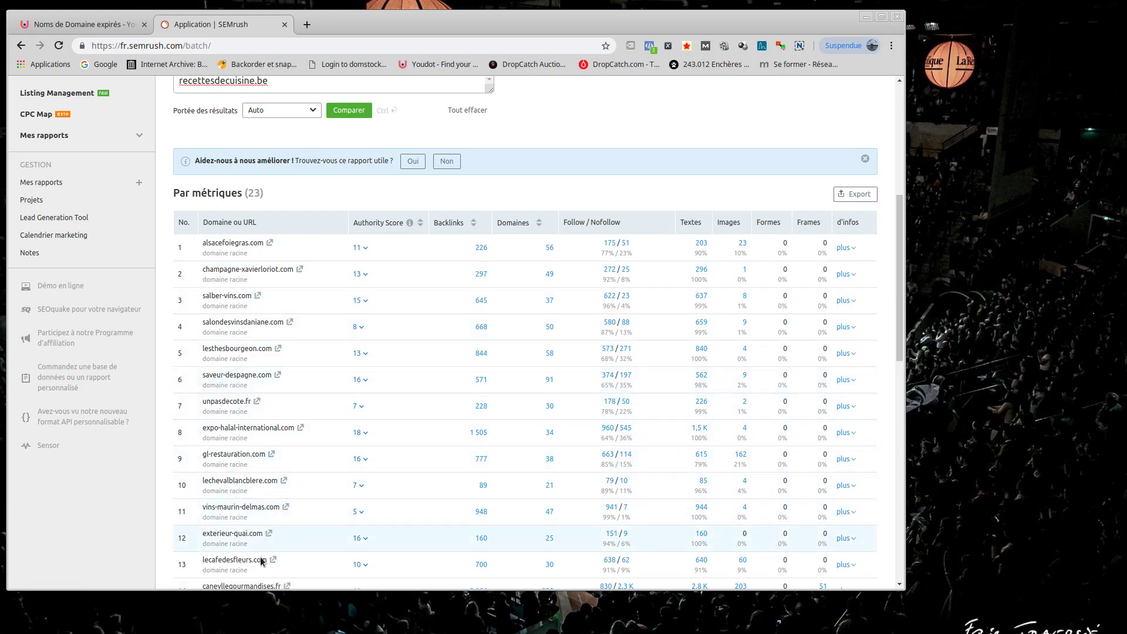
Examine the bulk-analysed domains and their Authority Score, backlinks, referring domains and follow/nofollow metrics against the input list
{"action": "scroll", "coordinate": [258, 562], "scroll_direction": "down", "scroll_amount": 2}
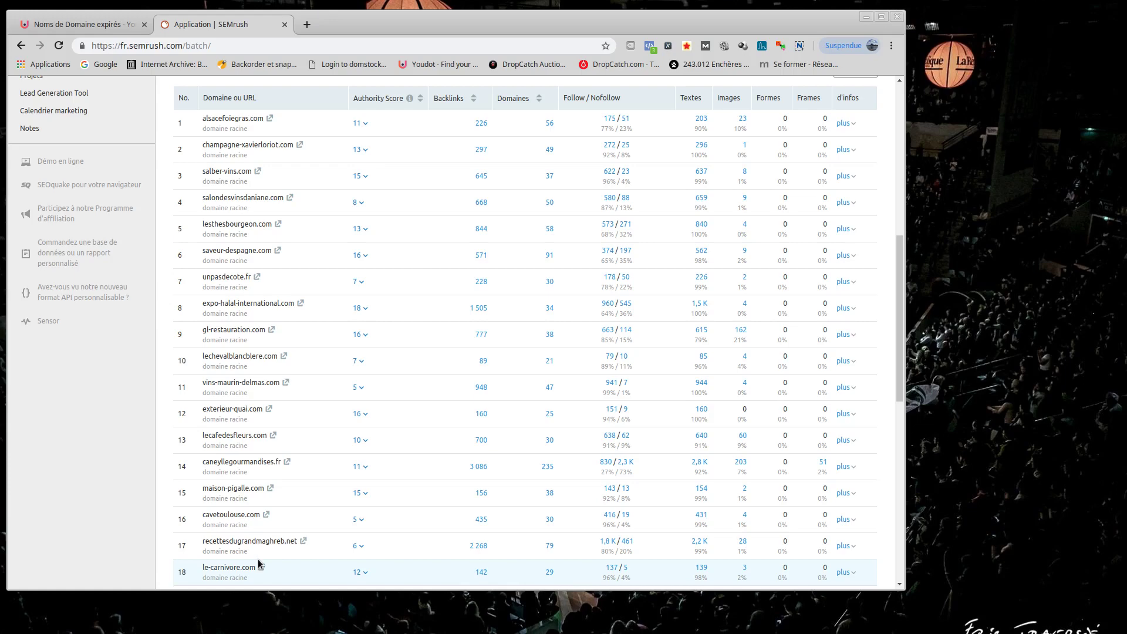
{"action": "scroll", "coordinate": [258, 563], "scroll_direction": "down", "scroll_amount": 1}
{"action": "scroll", "coordinate": [288, 470], "scroll_direction": "up", "scroll_amount": 4}
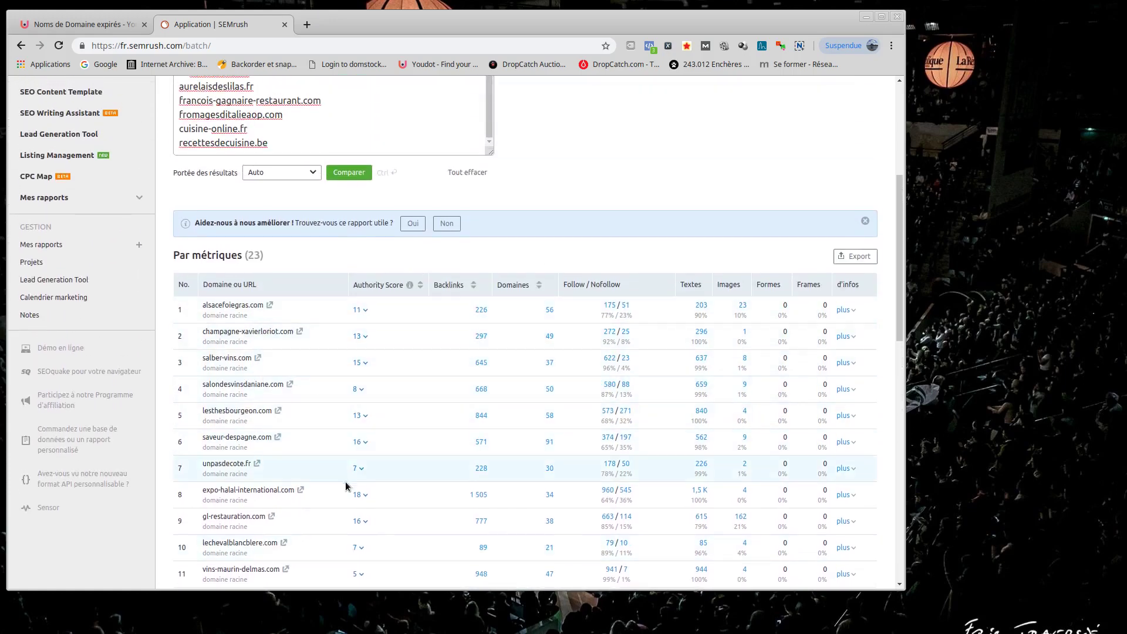
{"action": "scroll", "coordinate": [451, 370], "scroll_direction": "up", "scroll_amount": 2}
{"action": "scroll", "coordinate": [450, 376], "scroll_direction": "up", "scroll_amount": 2}
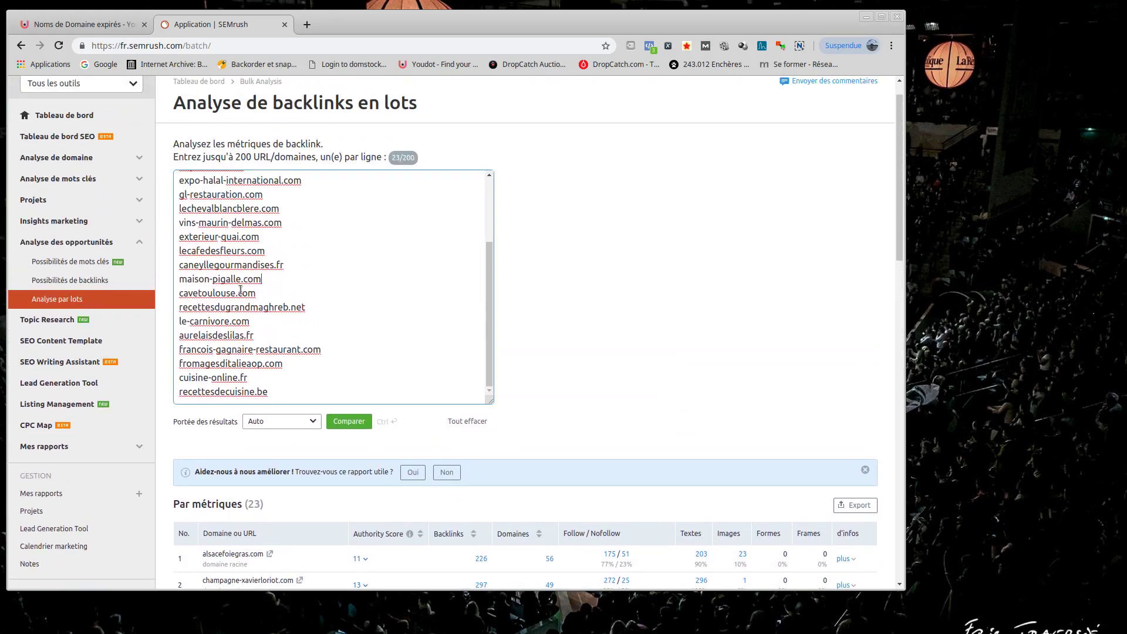
{"action": "scroll", "coordinate": [240, 289], "scroll_direction": "up", "scroll_amount": 3}
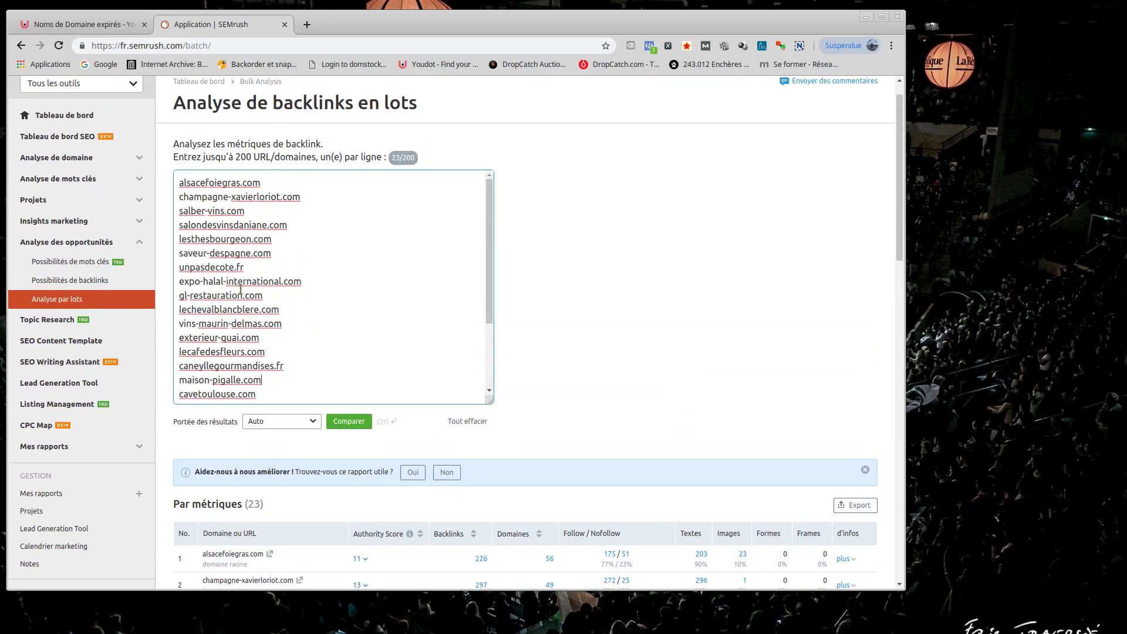
{"action": "scroll", "coordinate": [613, 332], "scroll_direction": "down", "scroll_amount": 5}
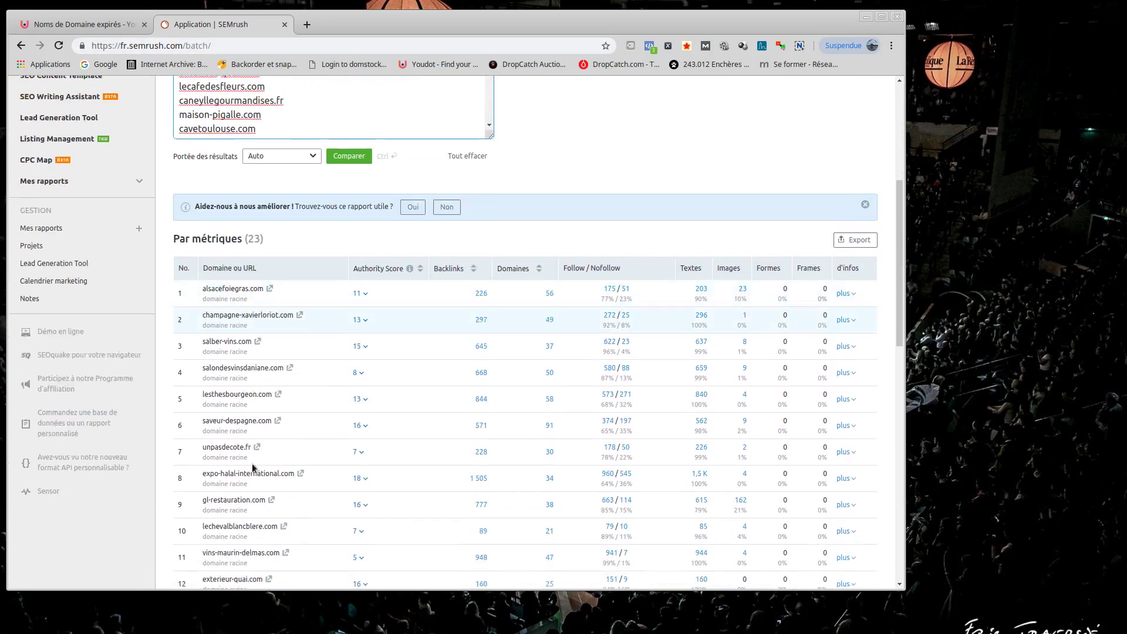
{"action": "scroll", "coordinate": [664, 202], "scroll_direction": "up", "scroll_amount": 5}
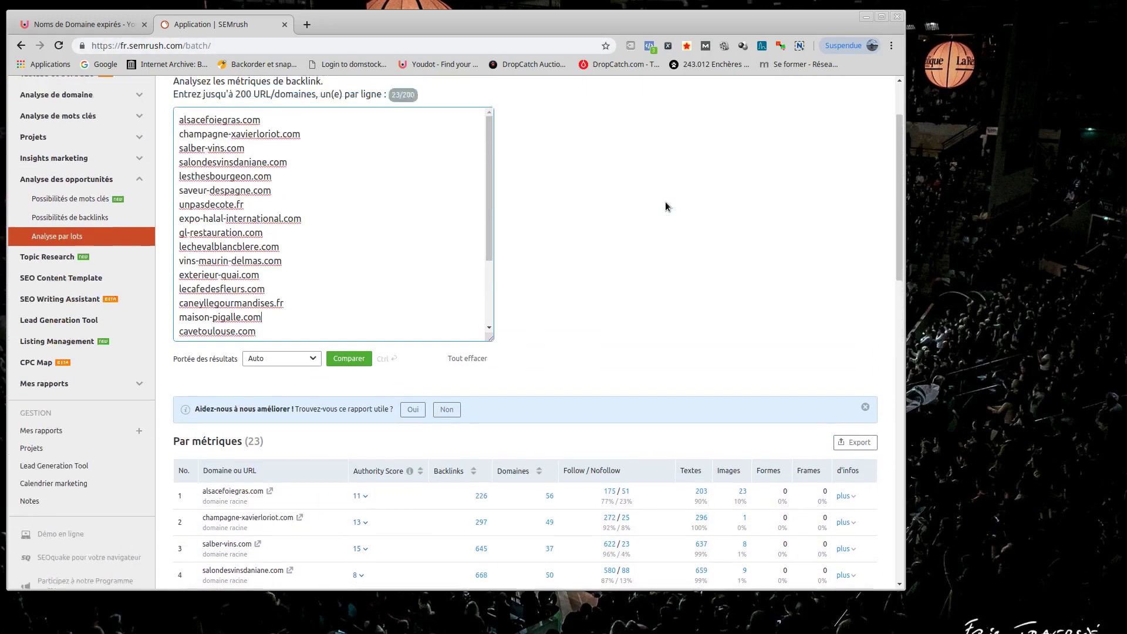
{"action": "scroll", "coordinate": [562, 333], "scroll_direction": "down", "scroll_amount": 2}
{"action": "scroll", "coordinate": [561, 333], "scroll_direction": "down", "scroll_amount": 3}
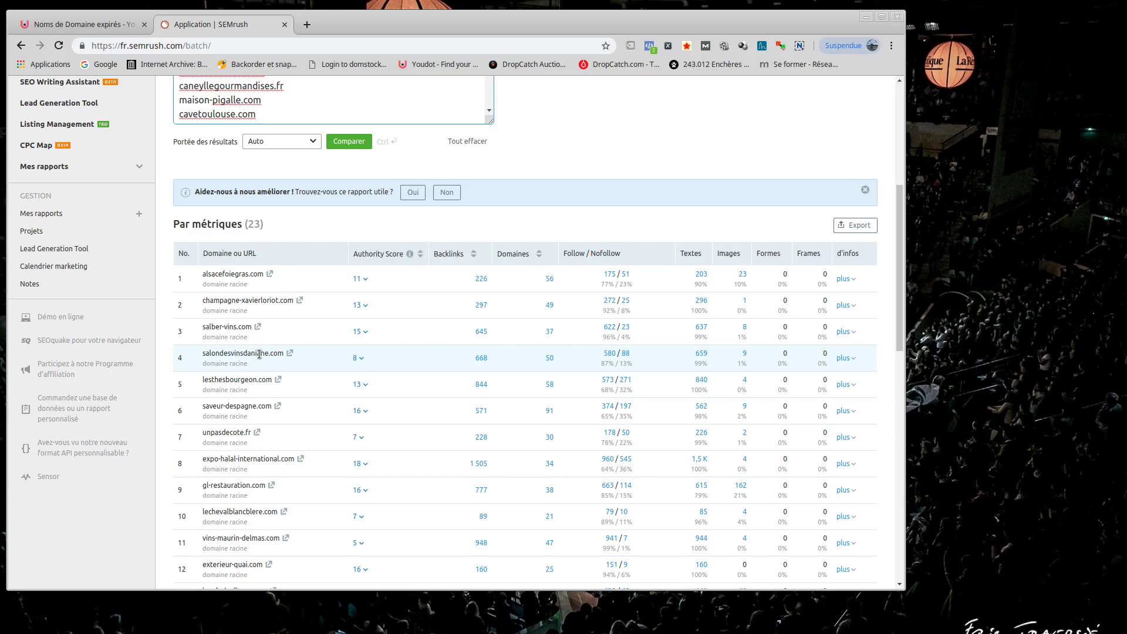
{"action": "scroll", "coordinate": [549, 209], "scroll_direction": "up", "scroll_amount": 5}
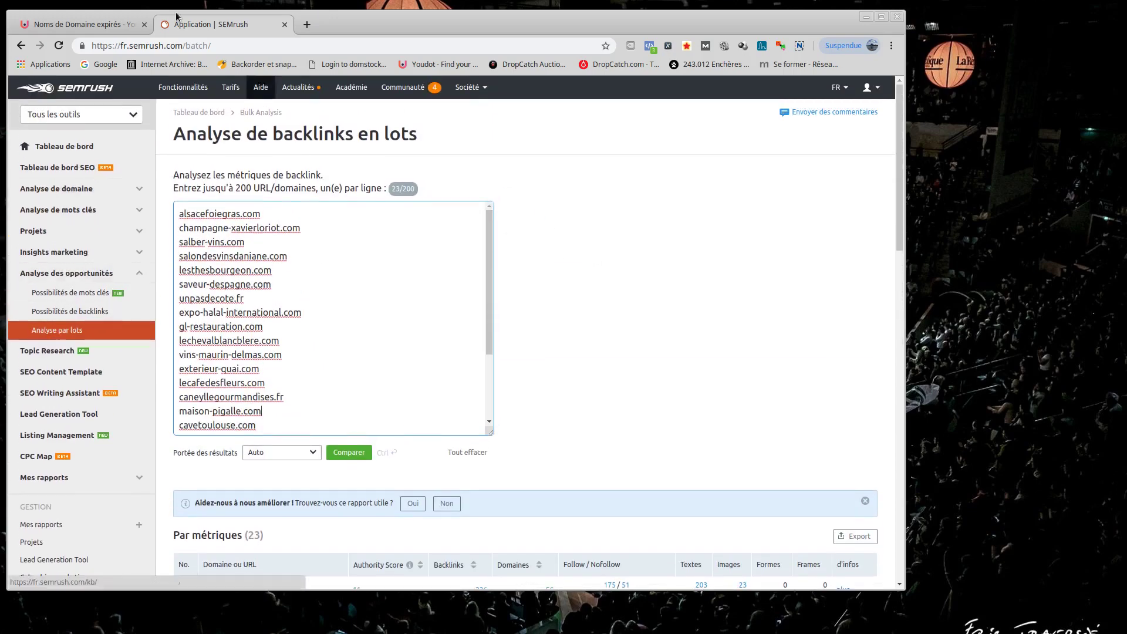
Switch back to the Youdot tab and raise the minimum Majestic Domaines référents to 100
{"action": "left_click", "coordinate": [97, 21]}
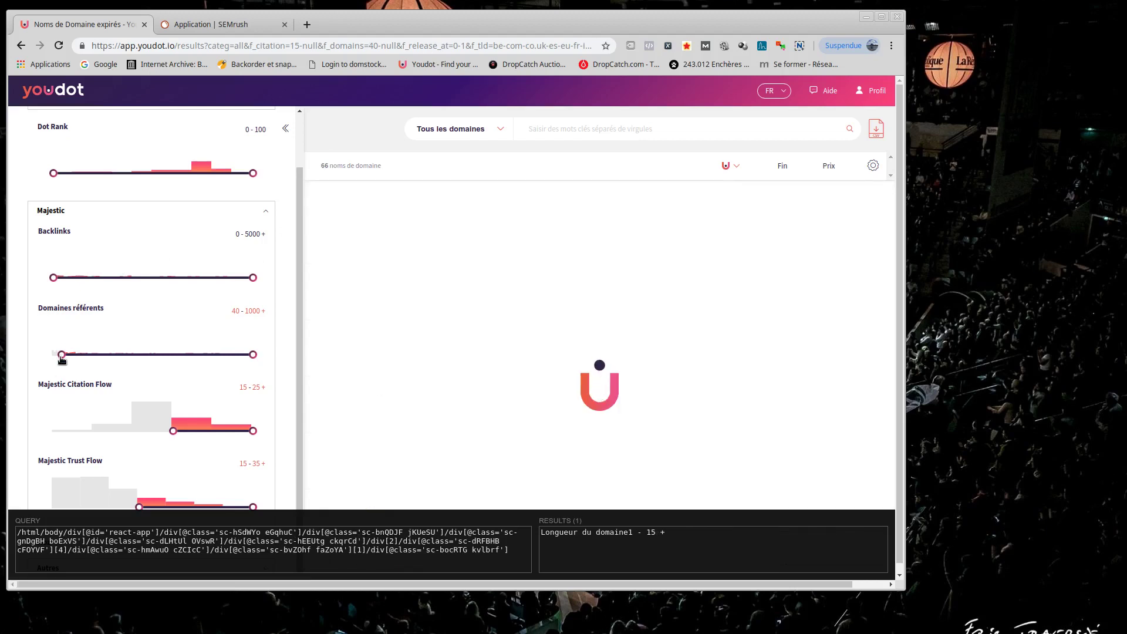
{"action": "left_click_drag", "start_coordinate": [62, 359], "coordinate": [74, 360]}
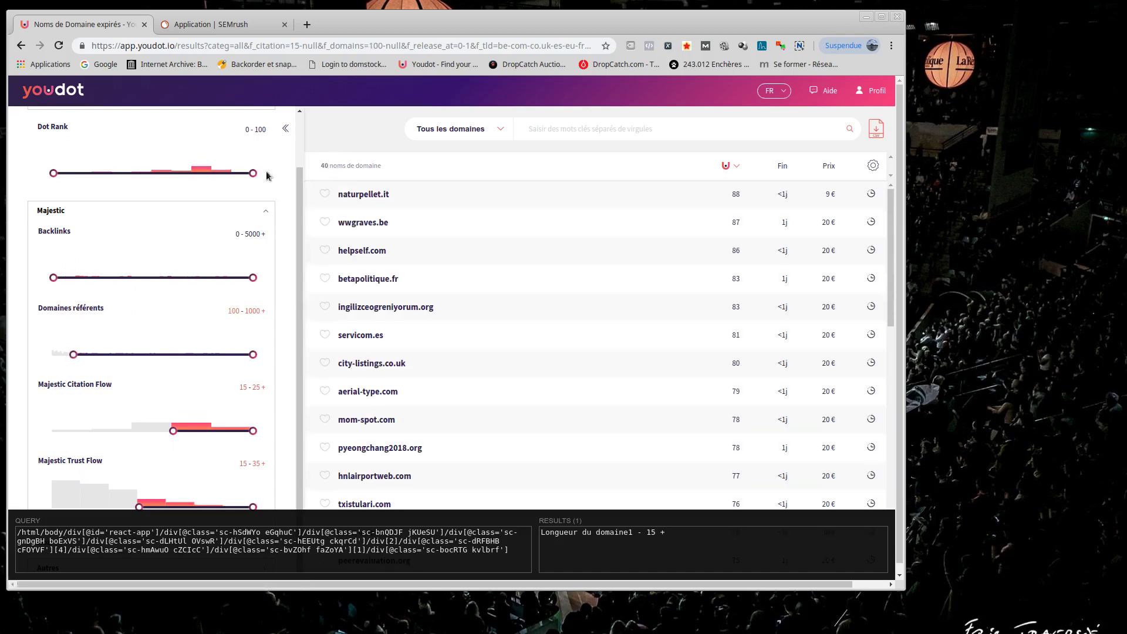
Capture the XPath of the naturpellet.it domain name and replace the unnamed div levels and indexes after scrollview-wrapper with //
{"action": "key", "text": "shift"}
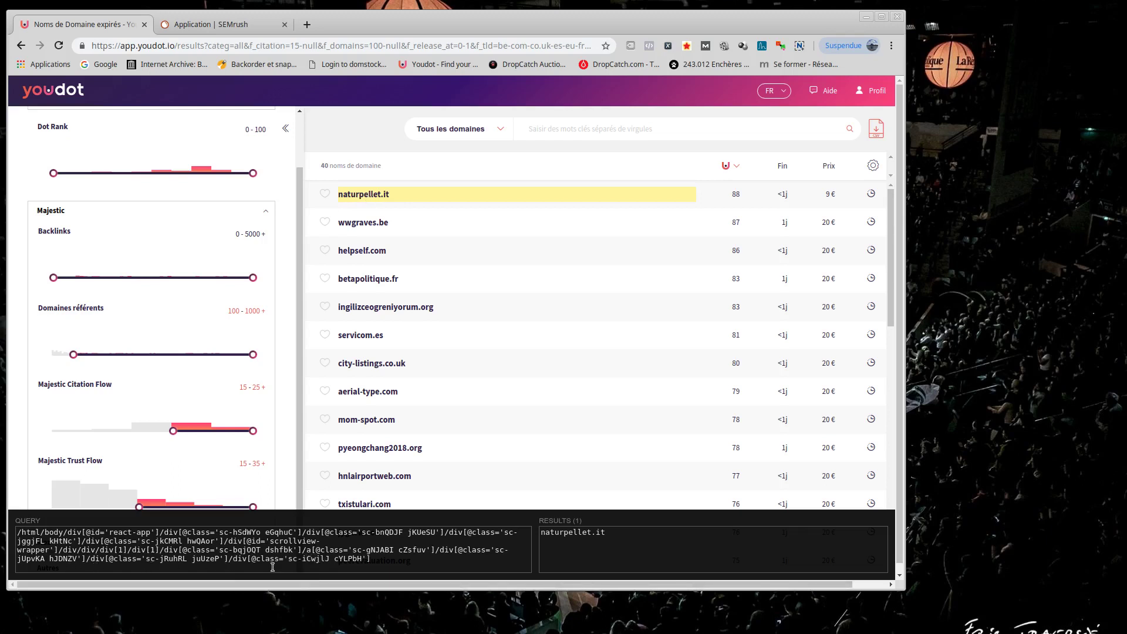
{"action": "scroll", "coordinate": [354, 549], "scroll_direction": "down", "scroll_amount": 1}
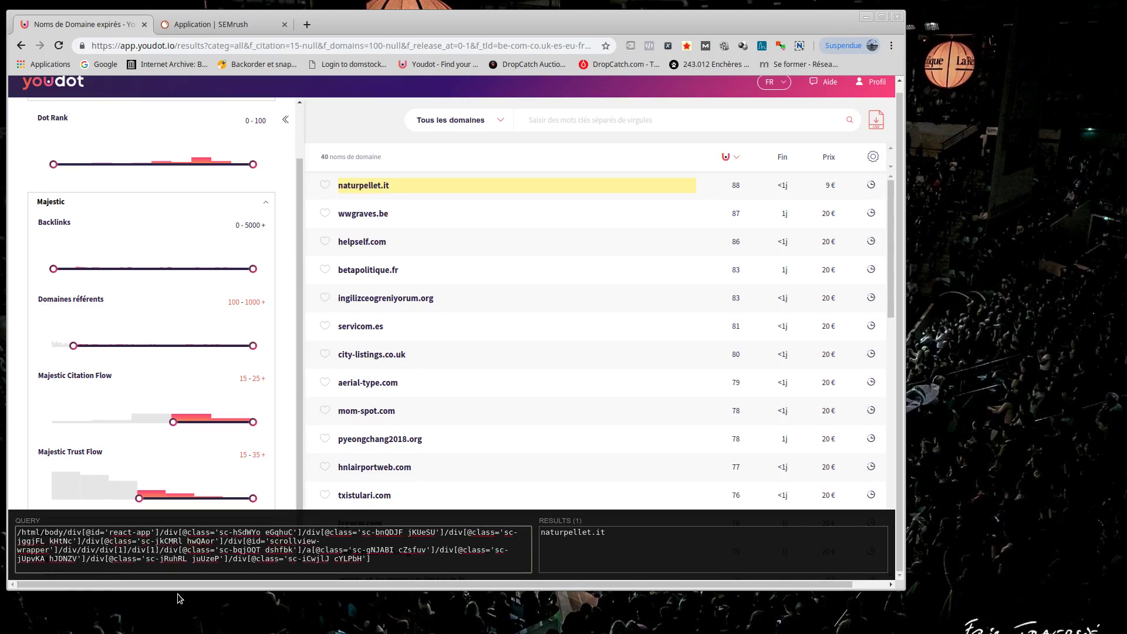
{"action": "key", "text": "BackSpace"}
{"action": "key", "text": "BackSpace"}
{"action": "key", "text": "BackSpace"}
{"action": "key", "text": "BackSpace"}
{"action": "key", "text": "BackSpace"}
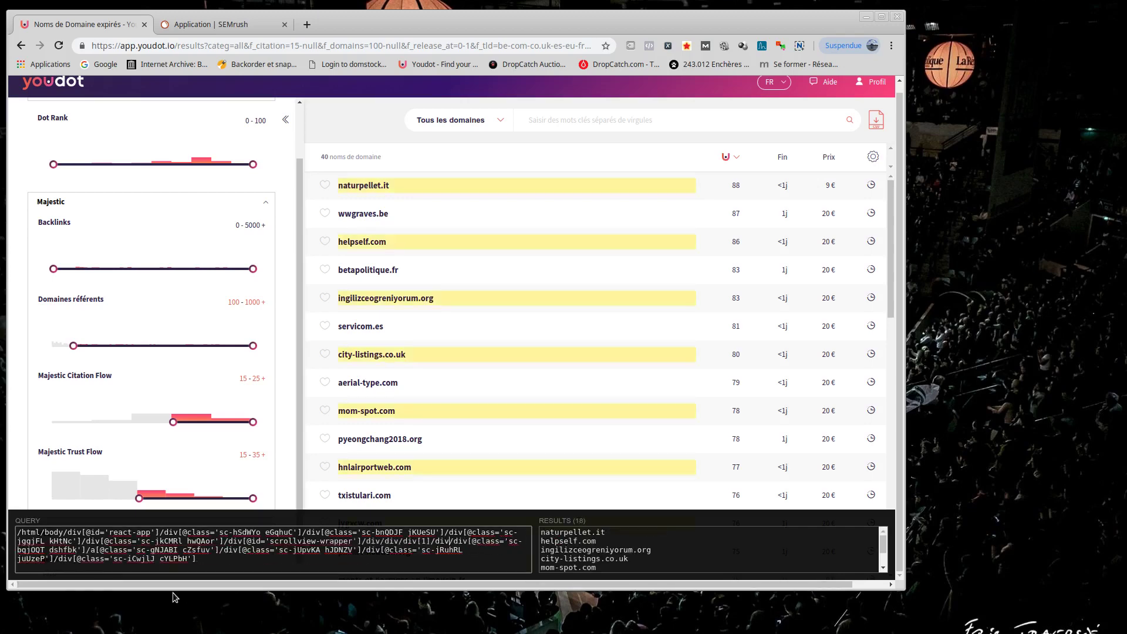
{"action": "key", "text": "BackSpace"}
{"action": "key", "text": "BackSpace"}
{"action": "key", "text": "BackSpace"}
{"action": "key", "text": "BackSpace"}
{"action": "key", "text": "BackSpace"}
{"action": "key", "text": "BackSpace"}
{"action": "key", "text": "BackSpace"}
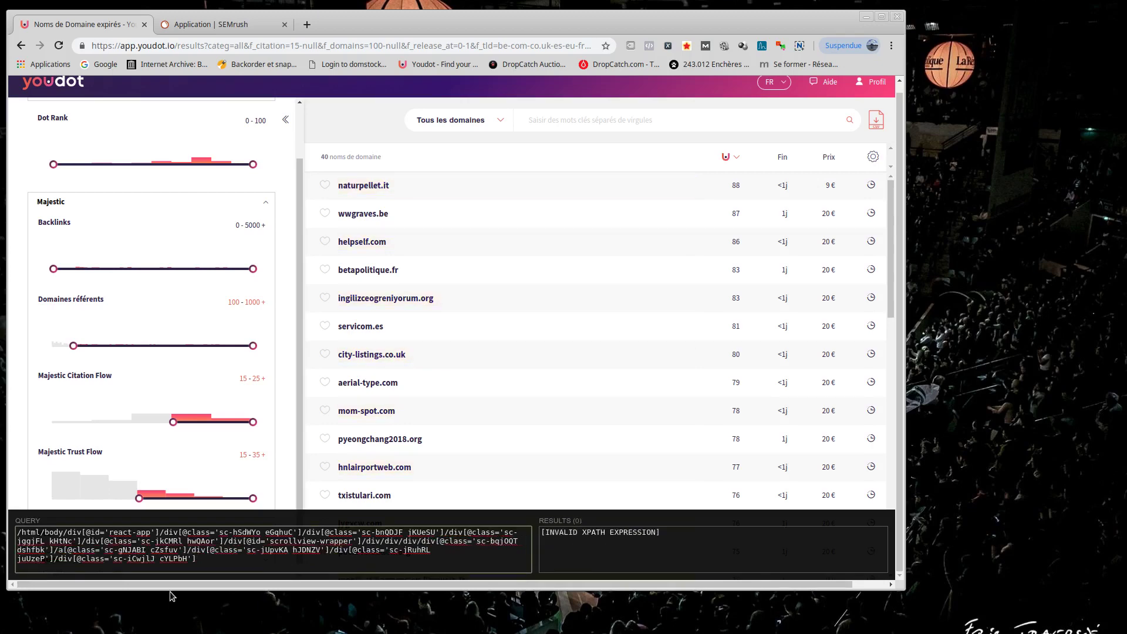
{"action": "key", "text": "BackSpace"}
{"action": "key", "text": "BackSpace"}
{"action": "key", "text": "BackSpace"}
{"action": "key", "text": "BackSpace"}
{"action": "key", "text": "BackSpace"}
{"action": "key", "text": "BackSpace"}
{"action": "key", "text": "BackSpace"}
{"action": "key", "text": "BackSpace"}
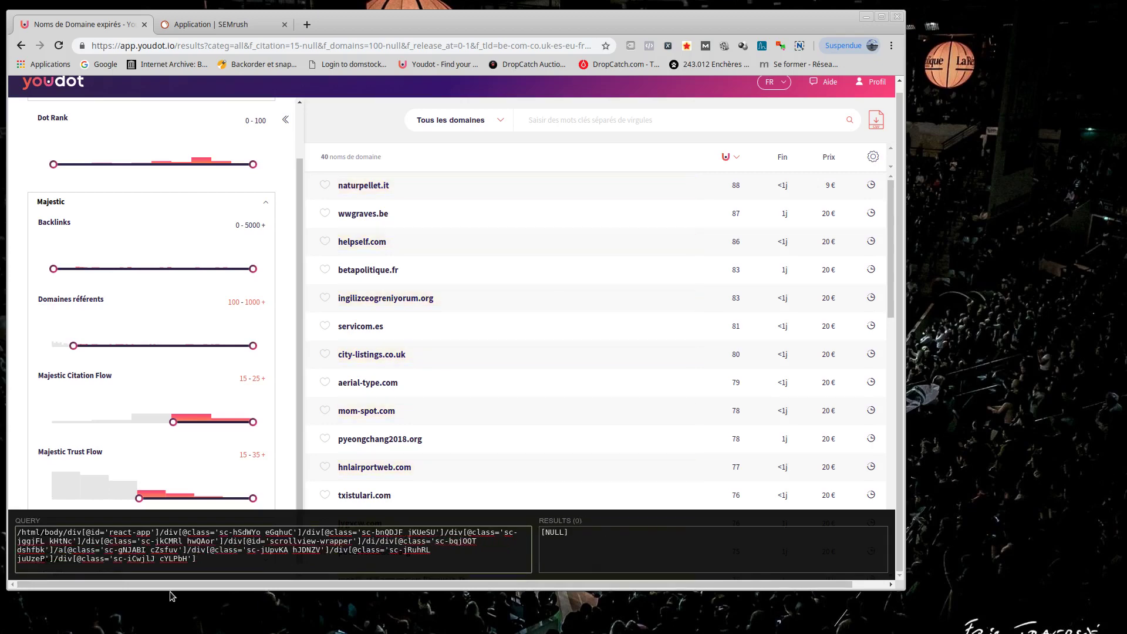
{"action": "key", "text": "BackSpace"}
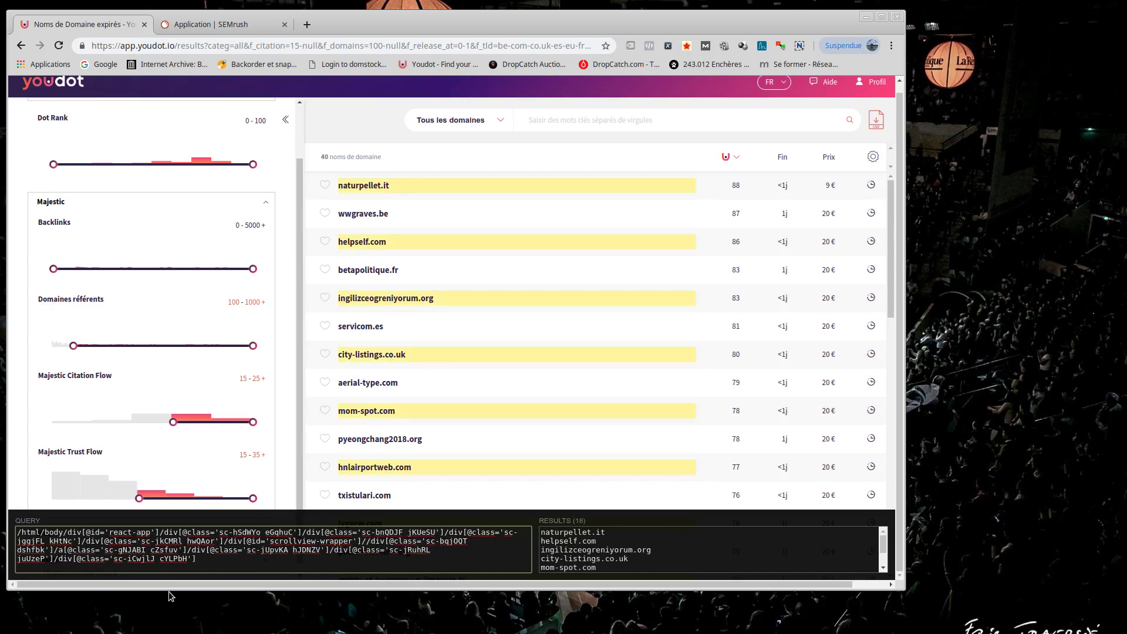
{"action": "key", "text": "BackSpace"}
{"action": "key", "text": "BackSpace"}
{"action": "key", "text": "BackSpace"}
{"action": "key", "text": "BackSpace"}
{"action": "key", "text": "BackSpace"}
{"action": "key", "text": "BackSpace"}
{"action": "key", "text": "BackSpace"}
{"action": "key", "text": "BackSpace"}
{"action": "key", "text": "BackSpace"}
{"action": "key", "text": "BackSpace"}
{"action": "key", "text": "BackSpace"}
{"action": "key", "text": "BackSpace"}
{"action": "key", "text": "BackSpace"}
{"action": "key", "text": "BackSpace"}
{"action": "key", "text": "BackSpace"}
{"action": "key", "text": "BackSpace"}
{"action": "key", "text": "BackSpace"}
{"action": "key", "text": "BackSpace"}
{"action": "key", "text": "BackSpace"}
{"action": "key", "text": "BackSpace"}
{"action": "key", "text": "BackSpace"}
{"action": "key", "text": "BackSpace"}
{"action": "key", "text": "BackSpace"}
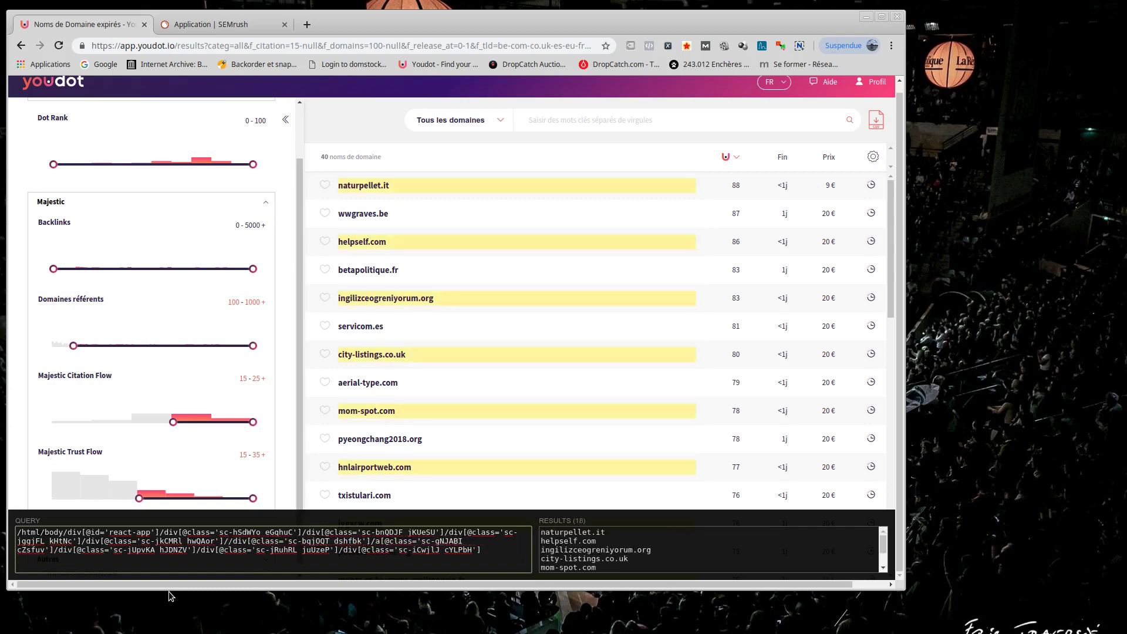
{"action": "key", "text": "Delete"}
{"action": "key", "text": "Delete"}
{"action": "key", "text": "Delete"}
{"action": "key", "text": "Delete"}
{"action": "key", "text": "Delete"}
{"action": "key", "text": "Delete"}
{"action": "key", "text": "Delete"}
{"action": "key", "text": "Delete"}
{"action": "key", "text": "Delete"}
{"action": "key", "text": "Delete"}
{"action": "key", "text": "Delete"}
{"action": "key", "text": "Delete"}
{"action": "key", "text": "Delete"}
{"action": "key", "text": "Delete"}
{"action": "key", "text": "Delete"}
{"action": "key", "text": "Delete"}
{"action": "key", "text": "Delete"}
{"action": "key", "text": "Delete"}
{"action": "key", "text": "Delete"}
{"action": "key", "text": "Delete"}
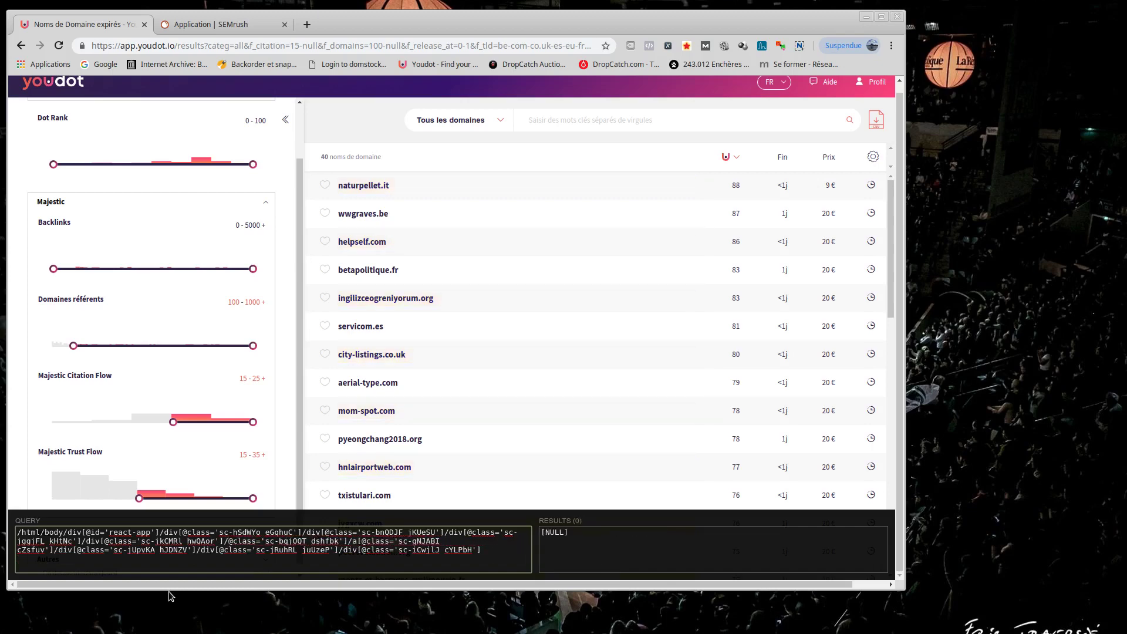
{"action": "key", "text": "Delete"}
{"action": "key", "text": "Delete"}
{"action": "key", "text": "Delete"}
{"action": "key", "text": "Delete"}
{"action": "key", "text": "Delete"}
{"action": "key", "text": "Delete"}
{"action": "key", "text": "Delete"}
{"action": "key", "text": "Delete"}
{"action": "key", "text": "Delete"}
{"action": "key", "text": "Delete"}
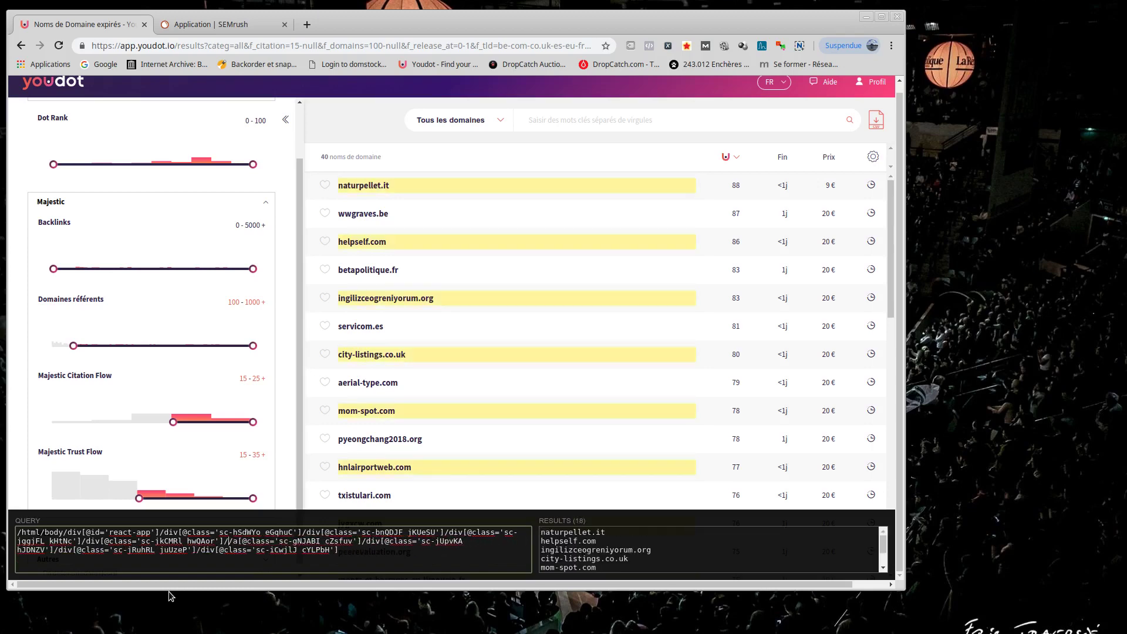
{"action": "key", "text": "Delete"}
{"action": "key", "text": "Delete"}
{"action": "key", "text": "Delete"}
{"action": "key", "text": "Delete"}
{"action": "key", "text": "Delete"}
{"action": "key", "text": "Delete"}
{"action": "key", "text": "Delete"}
{"action": "key", "text": "Delete"}
{"action": "key", "text": "Delete"}
{"action": "key", "text": "Delete"}
{"action": "key", "text": "Delete"}
{"action": "key", "text": "Delete"}
{"action": "key", "text": "Delete"}
{"action": "key", "text": "Delete"}
{"action": "key", "text": "Delete"}
{"action": "key", "text": "Delete"}
{"action": "key", "text": "Delete"}
{"action": "key", "text": "Delete"}
{"action": "key", "text": "Delete"}
{"action": "key", "text": "Delete"}
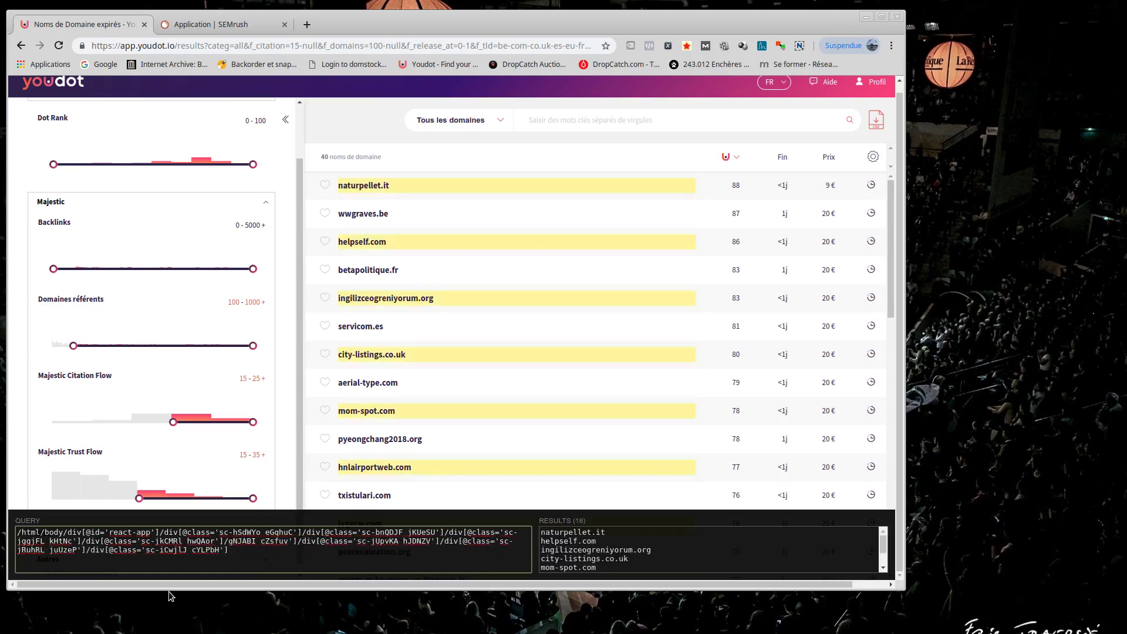
{"action": "key", "text": "Delete"}
{"action": "key", "text": "Delete"}
{"action": "key", "text": "Delete"}
{"action": "key", "text": "Delete"}
{"action": "key", "text": "Delete"}
{"action": "key", "text": "Delete"}
{"action": "key", "text": "Delete"}
{"action": "key", "text": "Delete"}
{"action": "key", "text": "Delete"}
{"action": "key", "text": "Delete"}
{"action": "key", "text": "Delete"}
{"action": "key", "text": "Delete"}
{"action": "key", "text": "Delete"}
{"action": "key", "text": "Delete"}
{"action": "key", "text": "Delete"}
{"action": "key", "text": "Delete"}
{"action": "key", "text": "Delete"}
{"action": "key", "text": "Delete"}
{"action": "key", "text": "Delete"}
{"action": "key", "text": "Delete"}
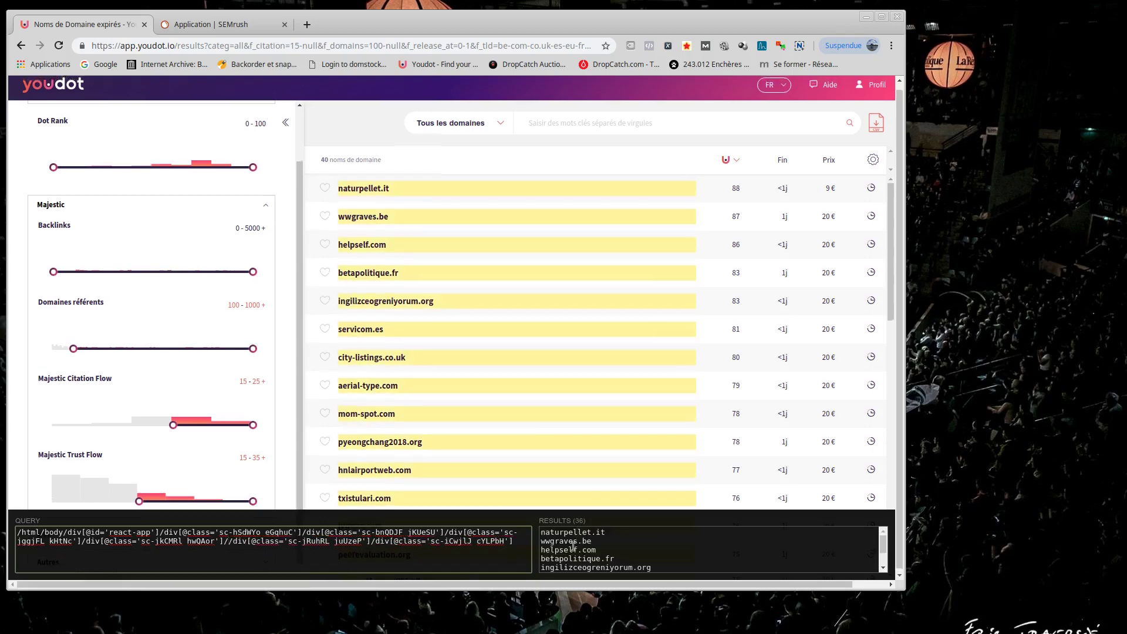
Compare the XPath results with the domain list down to its last rows, and select all the extracted results
{"action": "scroll", "coordinate": [585, 548], "scroll_direction": "down", "scroll_amount": 2}
{"action": "scroll", "coordinate": [584, 549], "scroll_direction": "down", "scroll_amount": 8}
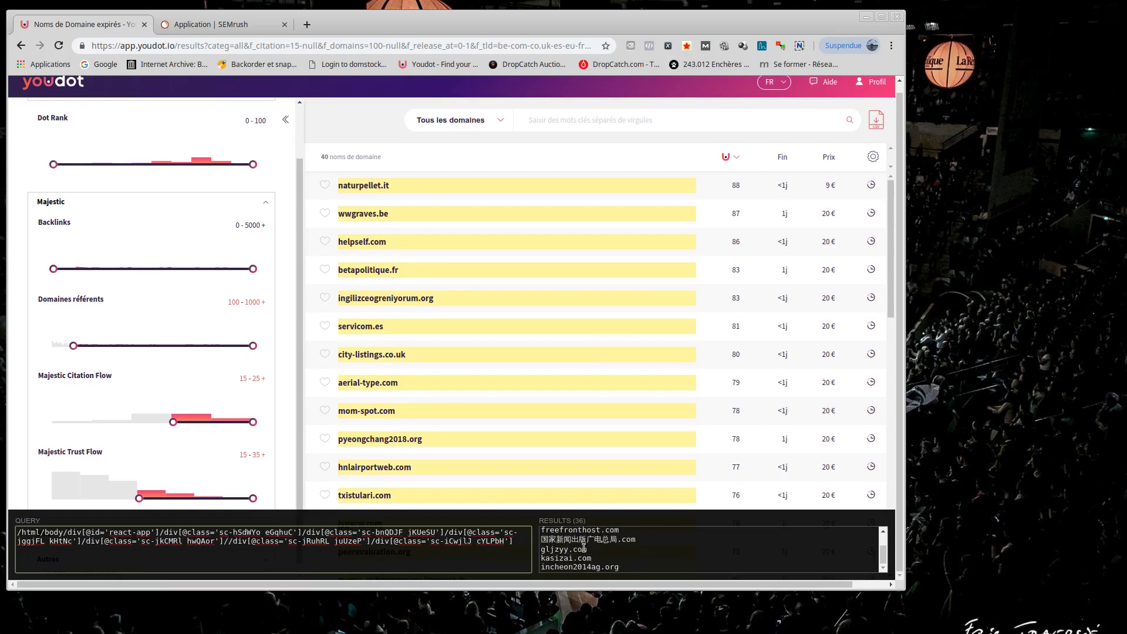
{"action": "left_click_drag", "start_coordinate": [580, 518], "coordinate": [601, 516]}
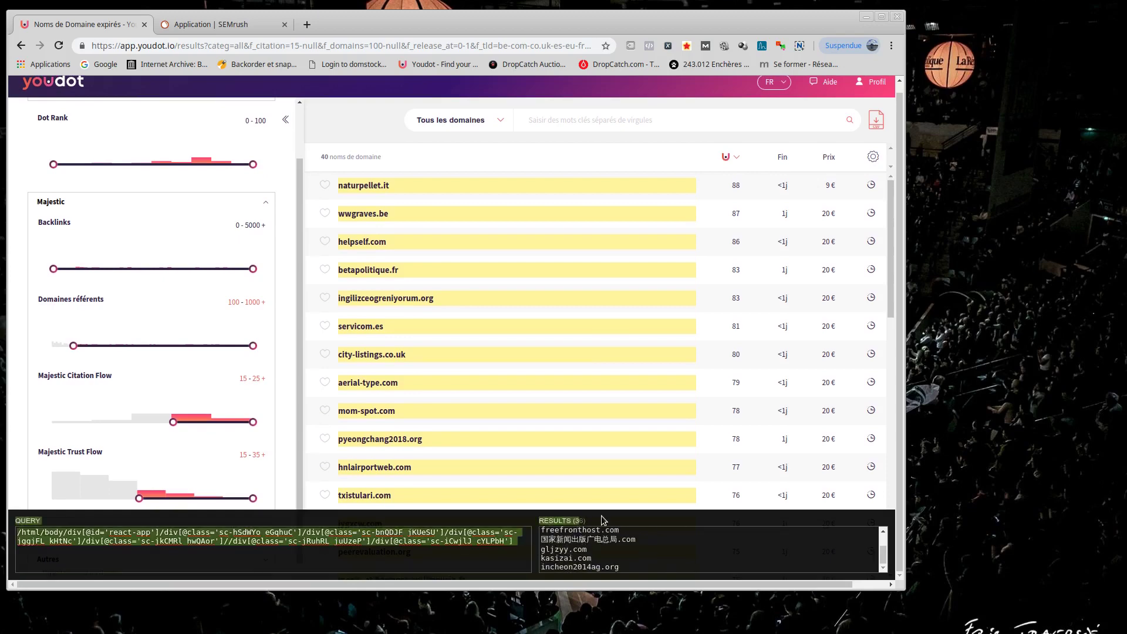
{"action": "left_click", "coordinate": [576, 527]}
{"action": "left_click", "coordinate": [585, 553]}
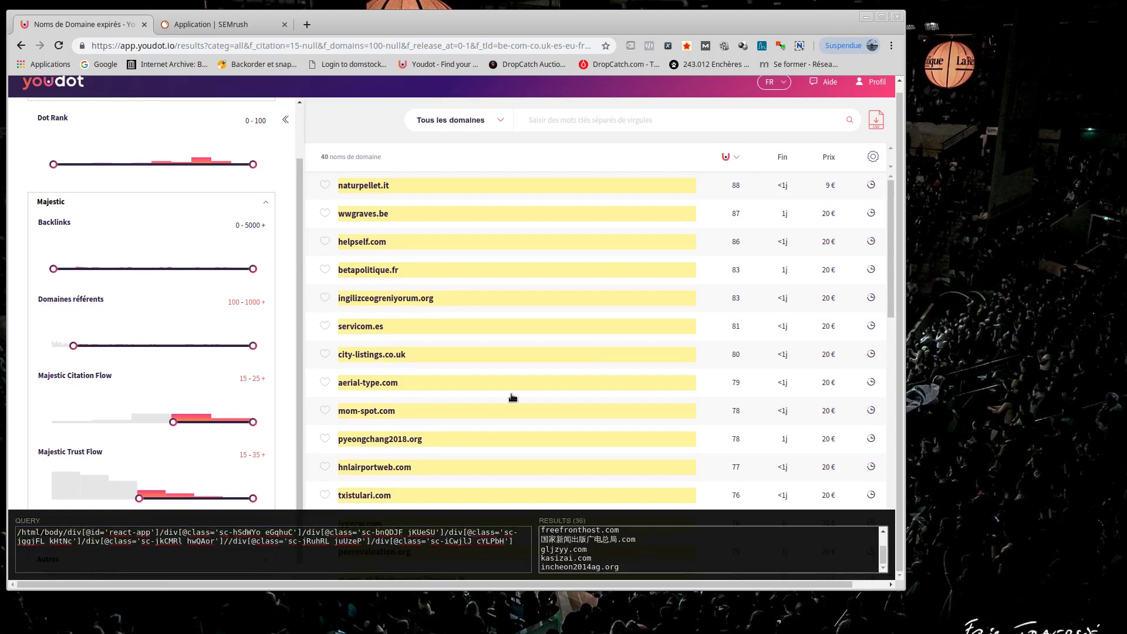
{"action": "left_click_drag", "start_coordinate": [890, 263], "coordinate": [891, 576]}
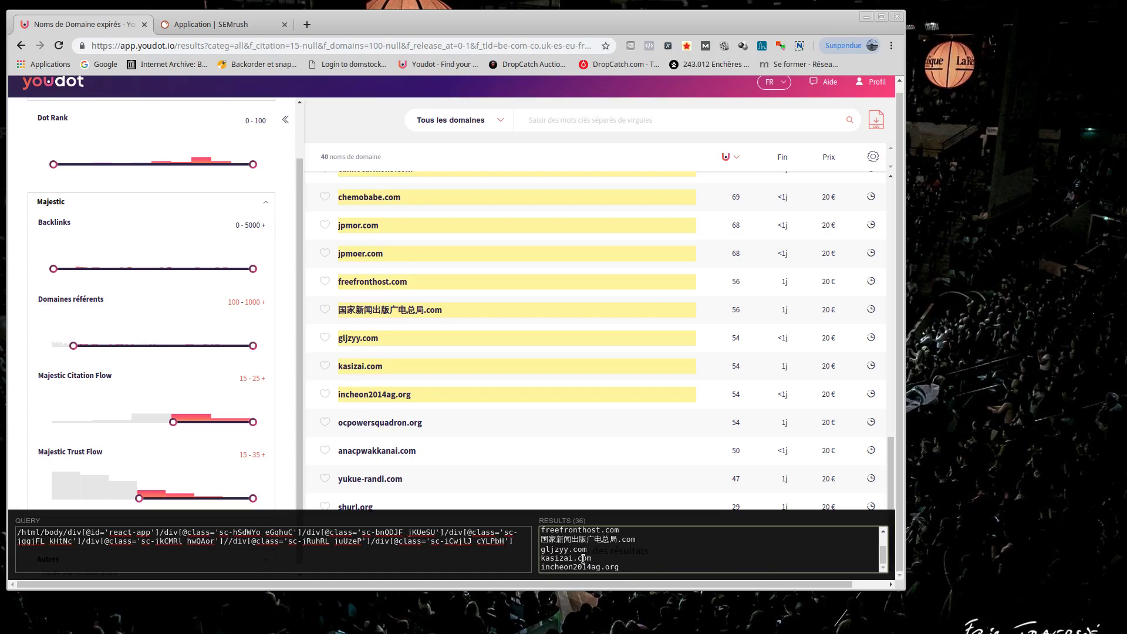
{"action": "key", "text": "ctrl+a"}
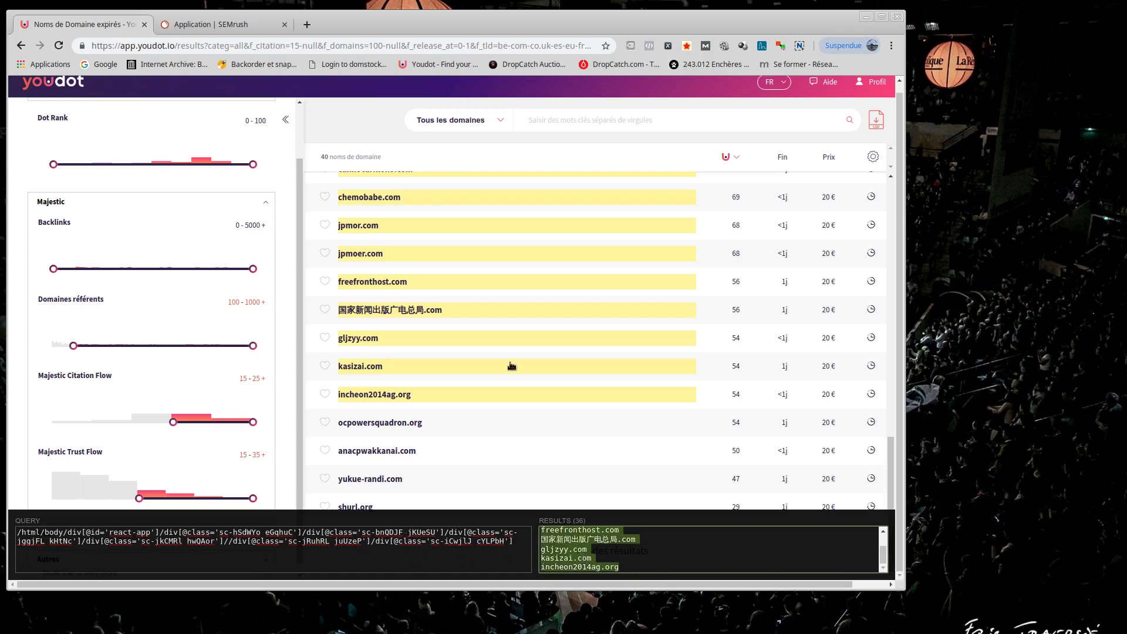
Return to the first domain in the list and capture the XPath of naturpellet.it again
{"action": "left_click_drag", "start_coordinate": [891, 470], "coordinate": [945, 141]}
{"action": "scroll", "coordinate": [527, 272], "scroll_direction": "up", "scroll_amount": 1}
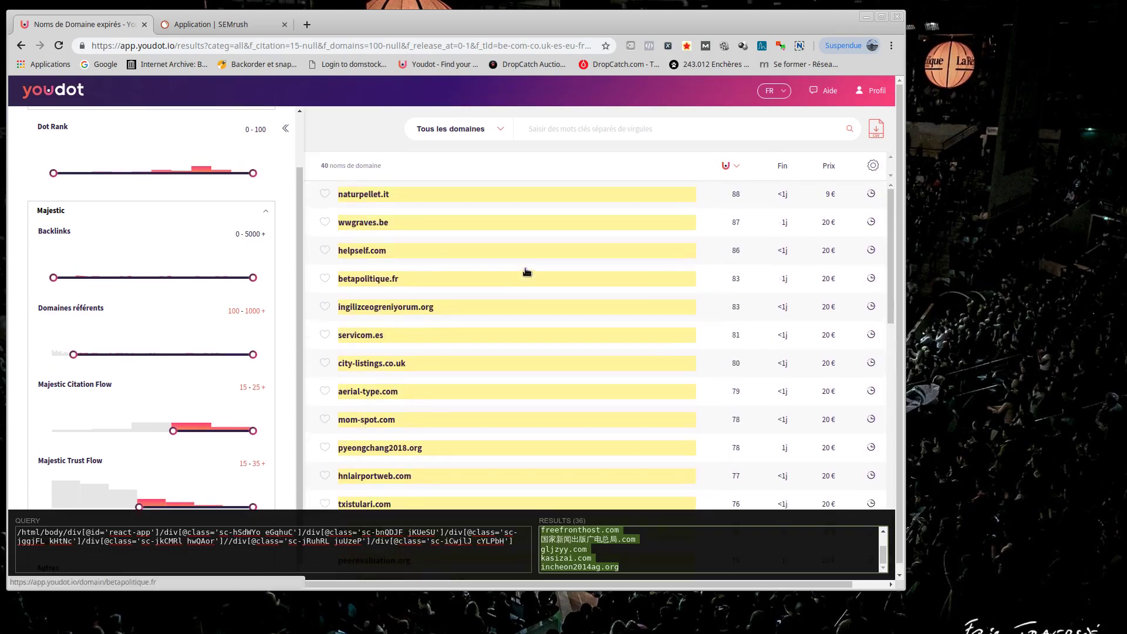
{"action": "scroll", "coordinate": [527, 272], "scroll_direction": "down", "scroll_amount": 1}
{"action": "scroll", "coordinate": [578, 330], "scroll_direction": "up", "scroll_amount": 1}
{"action": "key", "text": "shift"}
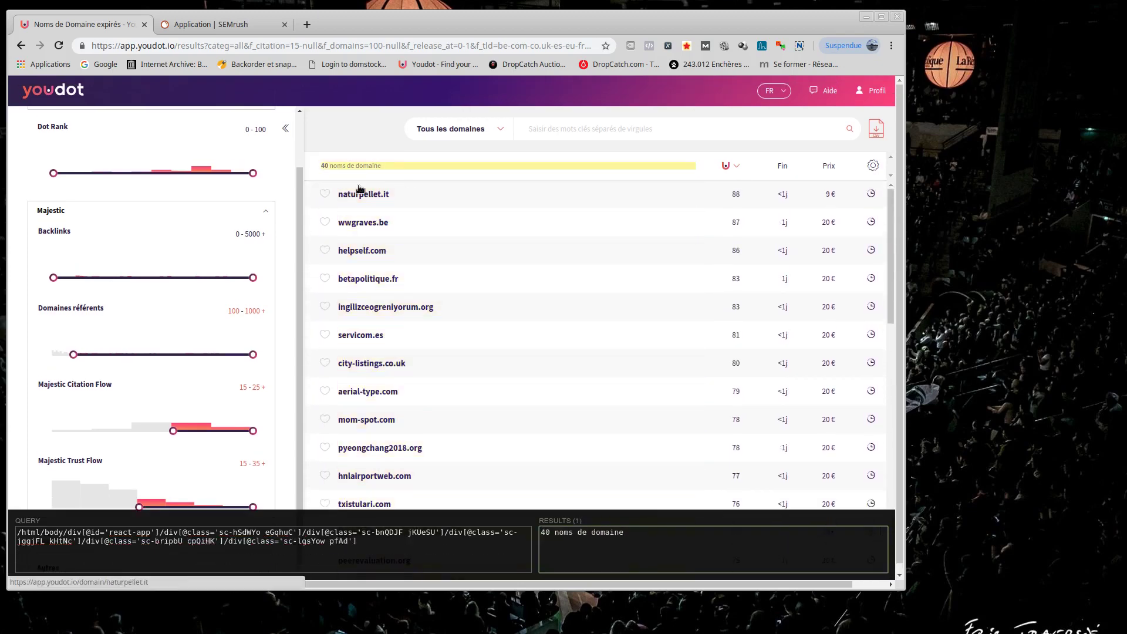
{"action": "key", "text": "shift"}
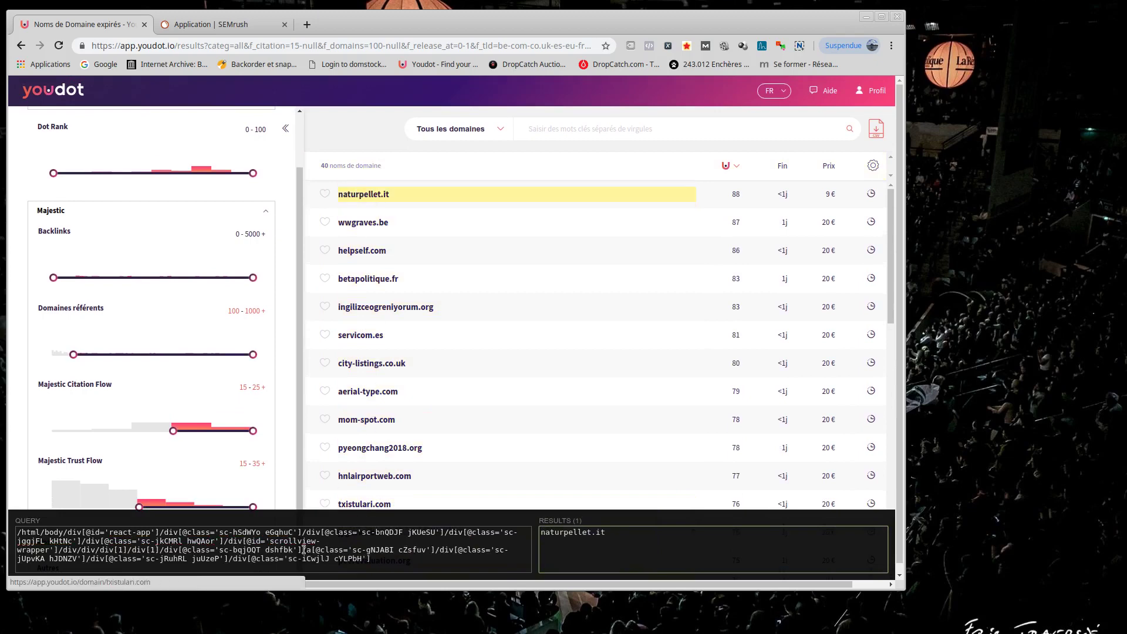
{"action": "left_click", "coordinate": [229, 558]}
{"action": "key", "text": "BackSpace"}
{"action": "key", "text": "BackSpace"}
{"action": "key", "text": "BackSpace"}
{"action": "key", "text": "BackSpace"}
{"action": "key", "text": "BackSpace"}
{"action": "key", "text": "BackSpace"}
{"action": "key", "text": "BackSpace"}
{"action": "key", "text": "BackSpace"}
{"action": "key", "text": "BackSpace"}
{"action": "key", "text": "BackSpace"}
{"action": "key", "text": "BackSpace"}
{"action": "key", "text": "BackSpace"}
{"action": "key", "text": "BackSpace"}
{"action": "key", "text": "BackSpace"}
{"action": "key", "text": "BackSpace"}
{"action": "key", "text": "BackSpace"}
{"action": "key", "text": "BackSpace"}
{"action": "key", "text": "BackSpace"}
{"action": "key", "text": "BackSpace"}
{"action": "key", "text": "BackSpace"}
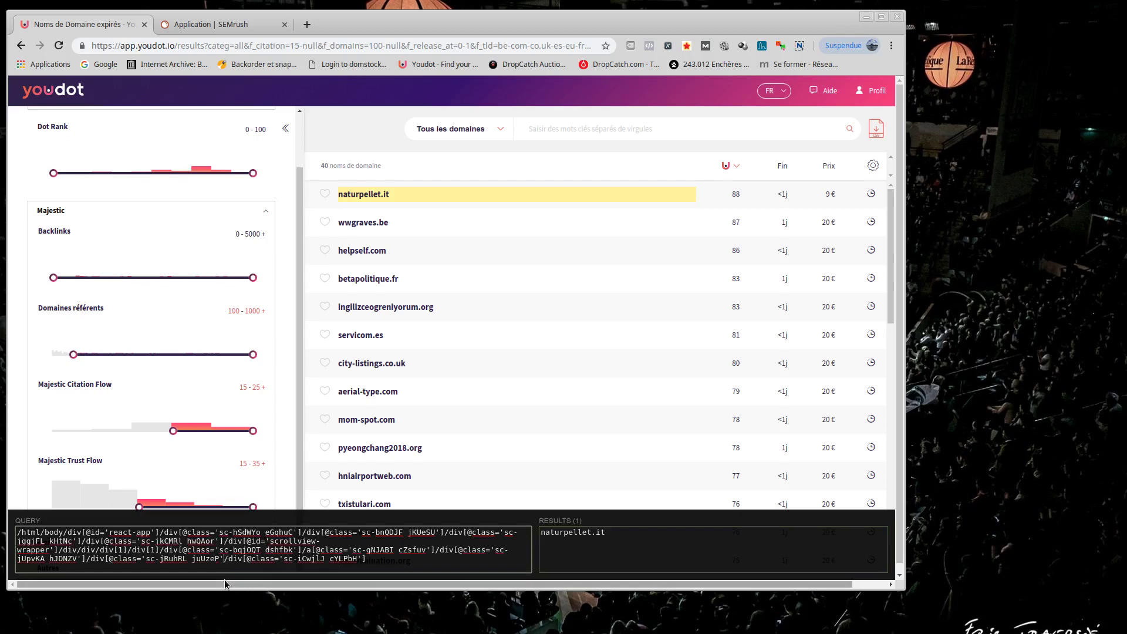
{"action": "key", "text": "BackSpace"}
{"action": "key", "text": "BackSpace"}
{"action": "key", "text": "BackSpace"}
{"action": "key", "text": "BackSpace"}
{"action": "key", "text": "BackSpace"}
{"action": "key", "text": "BackSpace"}
{"action": "key", "text": "BackSpace"}
{"action": "key", "text": "BackSpace"}
{"action": "key", "text": "BackSpace"}
{"action": "key", "text": "BackSpace"}
{"action": "key", "text": "BackSpace"}
{"action": "key", "text": "BackSpace"}
{"action": "key", "text": "BackSpace"}
{"action": "key", "text": "BackSpace"}
{"action": "key", "text": "BackSpace"}
{"action": "key", "text": "BackSpace"}
{"action": "key", "text": "BackSpace"}
{"action": "key", "text": "BackSpace"}
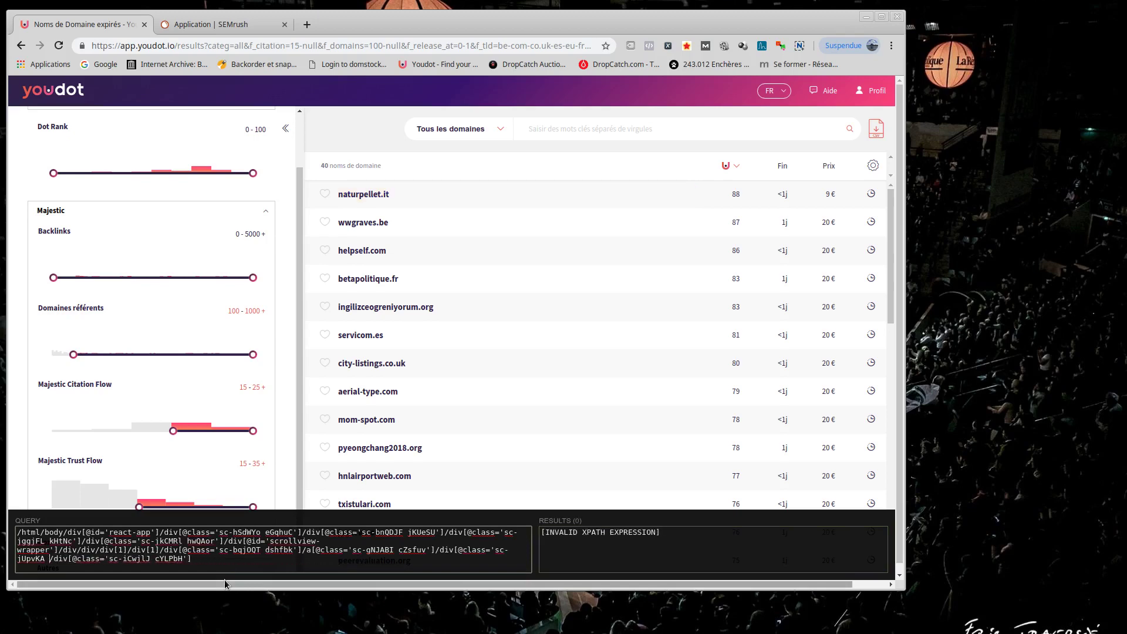
{"action": "key", "text": "BackSpace"}
{"action": "key", "text": "BackSpace"}
{"action": "key", "text": "BackSpace"}
{"action": "key", "text": "BackSpace"}
{"action": "key", "text": "BackSpace"}
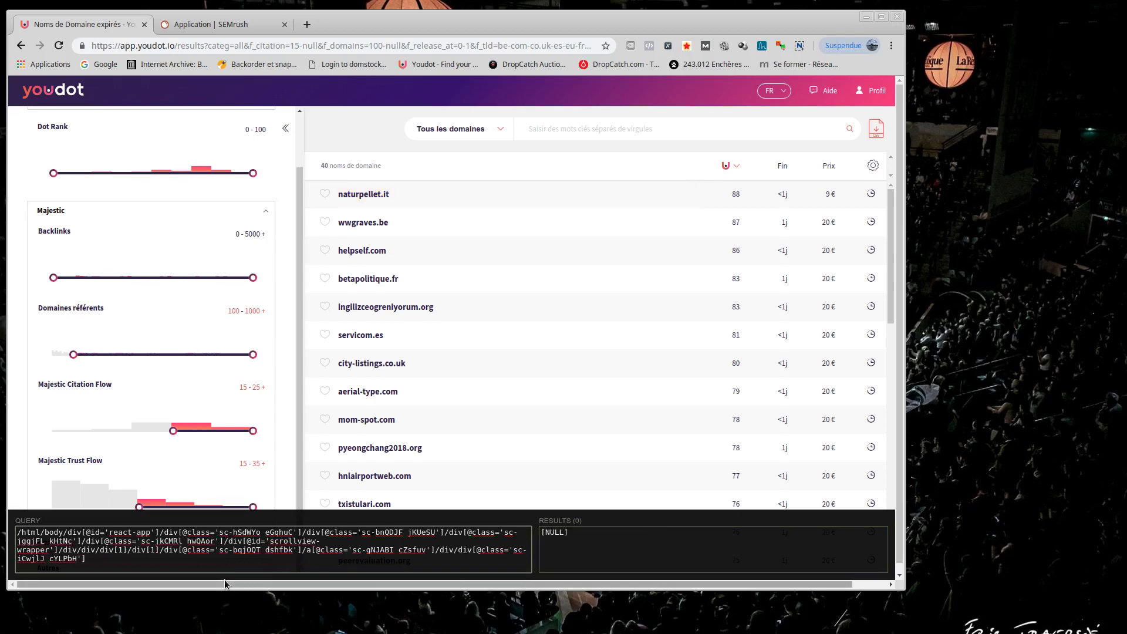
{"action": "key", "text": "BackSpace"}
{"action": "key", "text": "BackSpace"}
{"action": "key", "text": "BackSpace"}
{"action": "key", "text": "BackSpace"}
{"action": "key", "text": "BackSpace"}
{"action": "key", "text": "BackSpace"}
{"action": "key", "text": "BackSpace"}
{"action": "key", "text": "BackSpace"}
{"action": "key", "text": "BackSpace"}
{"action": "key", "text": "BackSpace"}
{"action": "key", "text": "BackSpace"}
{"action": "key", "text": "BackSpace"}
{"action": "key", "text": "BackSpace"}
{"action": "key", "text": "BackSpace"}
{"action": "key", "text": "BackSpace"}
{"action": "key", "text": "BackSpace"}
{"action": "key", "text": "BackSpace"}
{"action": "key", "text": "BackSpace"}
{"action": "key", "text": "BackSpace"}
{"action": "key", "text": "BackSpace"}
{"action": "key", "text": "BackSpace"}
{"action": "key", "text": "BackSpace"}
{"action": "key", "text": "BackSpace"}
{"action": "key", "text": "BackSpace"}
{"action": "key", "text": "BackSpace"}
{"action": "key", "text": "BackSpace"}
{"action": "key", "text": "BackSpace"}
{"action": "key", "text": "BackSpace"}
{"action": "key", "text": "BackSpace"}
{"action": "key", "text": "BackSpace"}
{"action": "key", "text": "BackSpace"}
{"action": "key", "text": "BackSpace"}
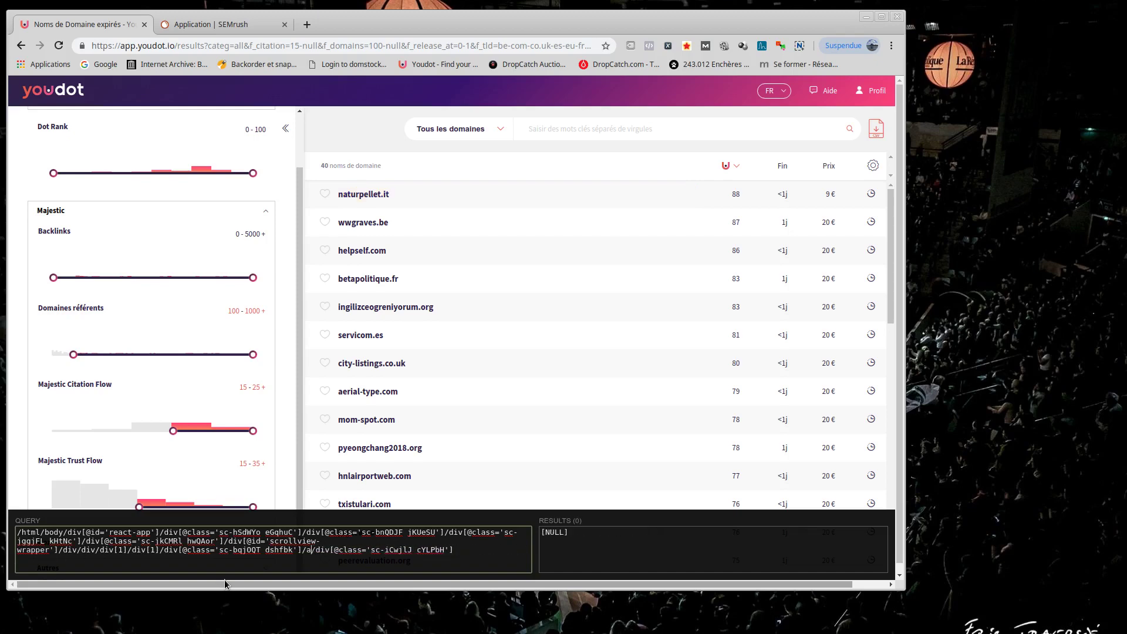
{"action": "key", "text": "BackSpace"}
{"action": "key", "text": "BackSpace"}
{"action": "key", "text": "BackSpace"}
{"action": "key", "text": "BackSpace"}
{"action": "key", "text": "BackSpace"}
{"action": "key", "text": "BackSpace"}
{"action": "key", "text": "BackSpace"}
{"action": "key", "text": "BackSpace"}
{"action": "key", "text": "BackSpace"}
{"action": "key", "text": "BackSpace"}
{"action": "key", "text": "BackSpace"}
{"action": "key", "text": "BackSpace"}
{"action": "key", "text": "BackSpace"}
{"action": "key", "text": "BackSpace"}
{"action": "key", "text": "BackSpace"}
{"action": "key", "text": "BackSpace"}
{"action": "key", "text": "BackSpace"}
{"action": "key", "text": "BackSpace"}
{"action": "key", "text": "BackSpace"}
{"action": "key", "text": "BackSpace"}
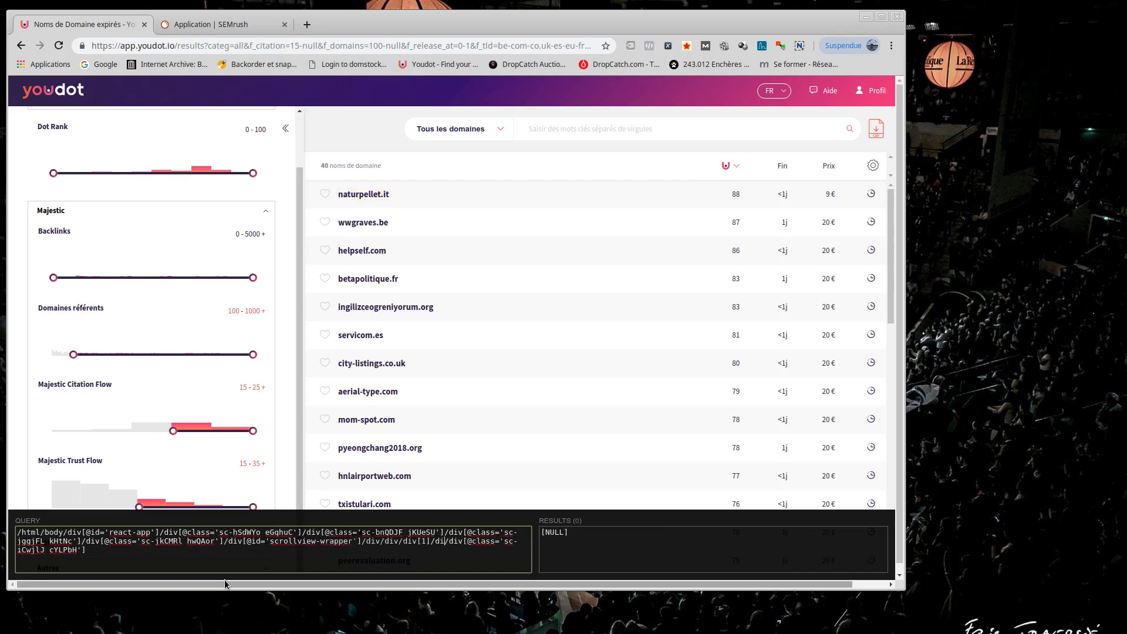
{"action": "key", "text": "BackSpace"}
{"action": "key", "text": "BackSpace"}
{"action": "key", "text": "BackSpace"}
{"action": "key", "text": "BackSpace"}
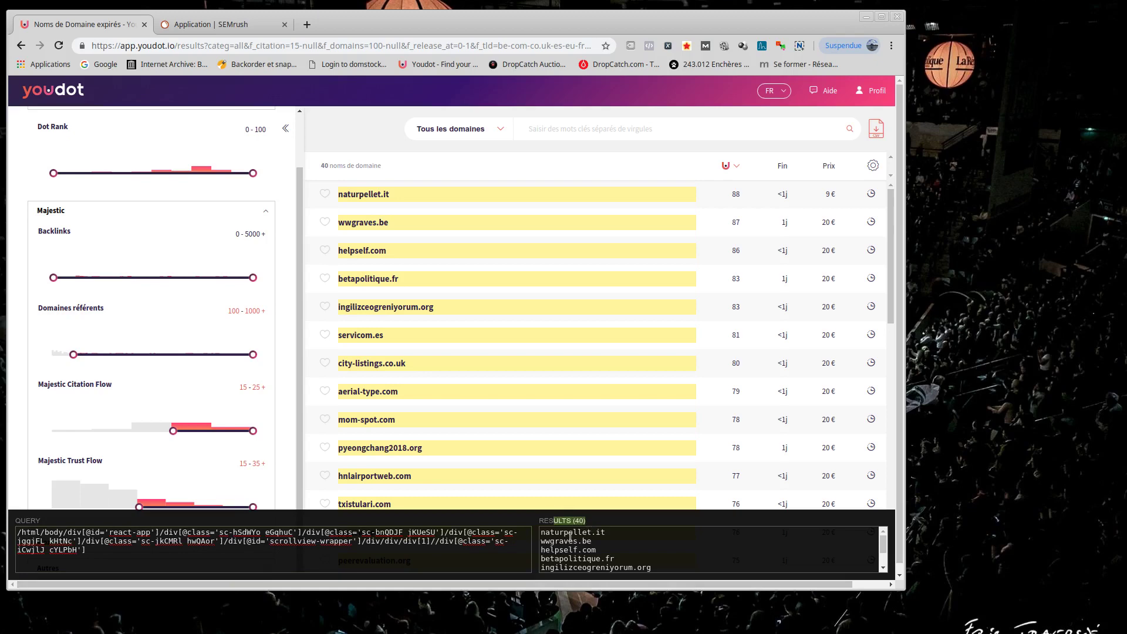
Replace the domains in SEMrush's bulk backlink analysis with all the extracted XPath results and run the comparison
{"action": "left_click", "coordinate": [570, 543]}
{"action": "key", "text": "ctrl+a"}
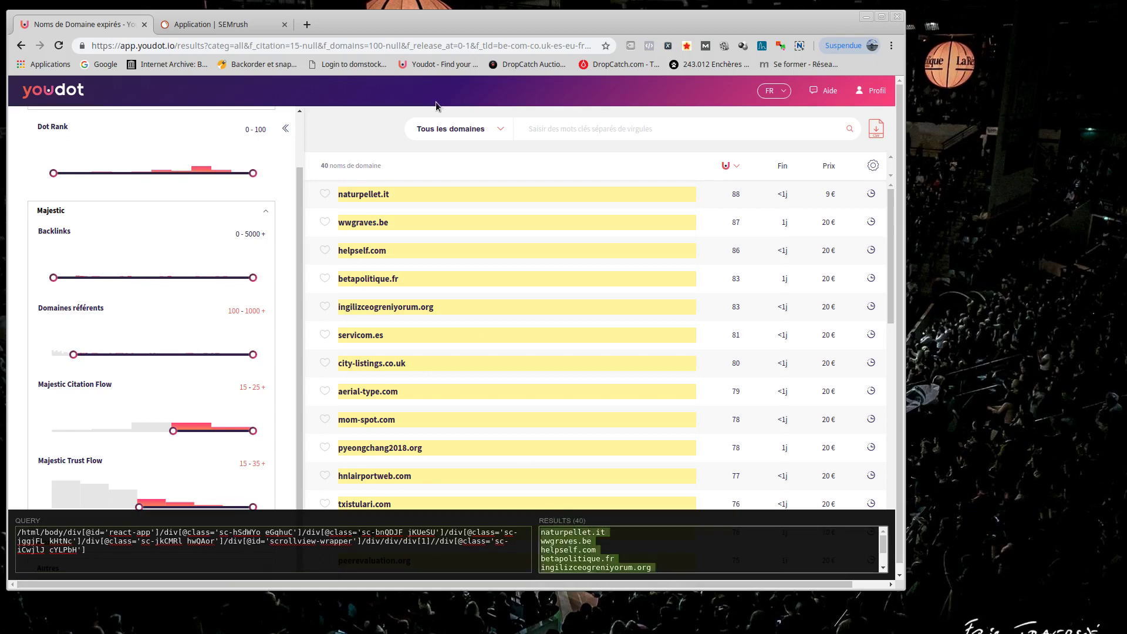
{"action": "left_click", "coordinate": [253, 31]}
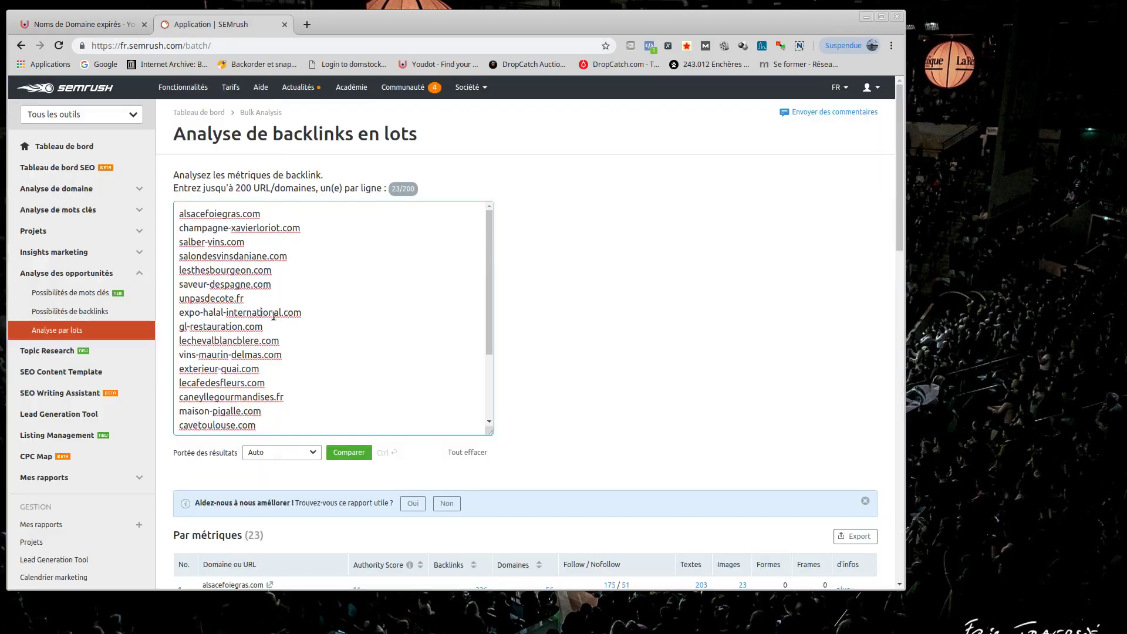
{"action": "key", "text": "ctrl+a"}
{"action": "key", "text": "BackSpace"}
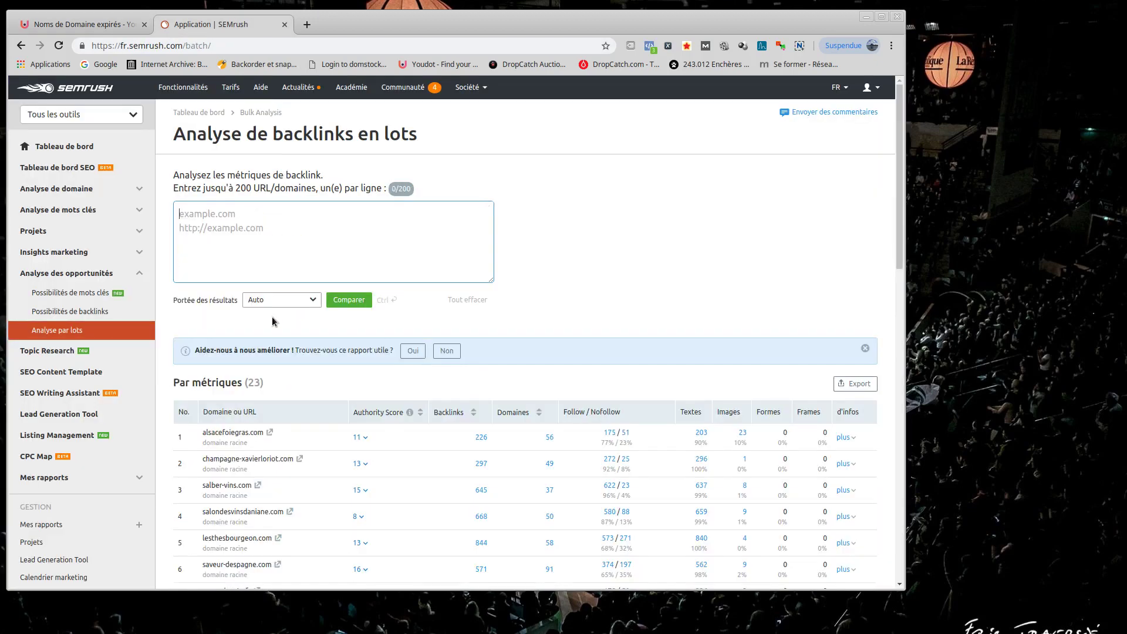
{"action": "key", "text": "ctrl+v"}
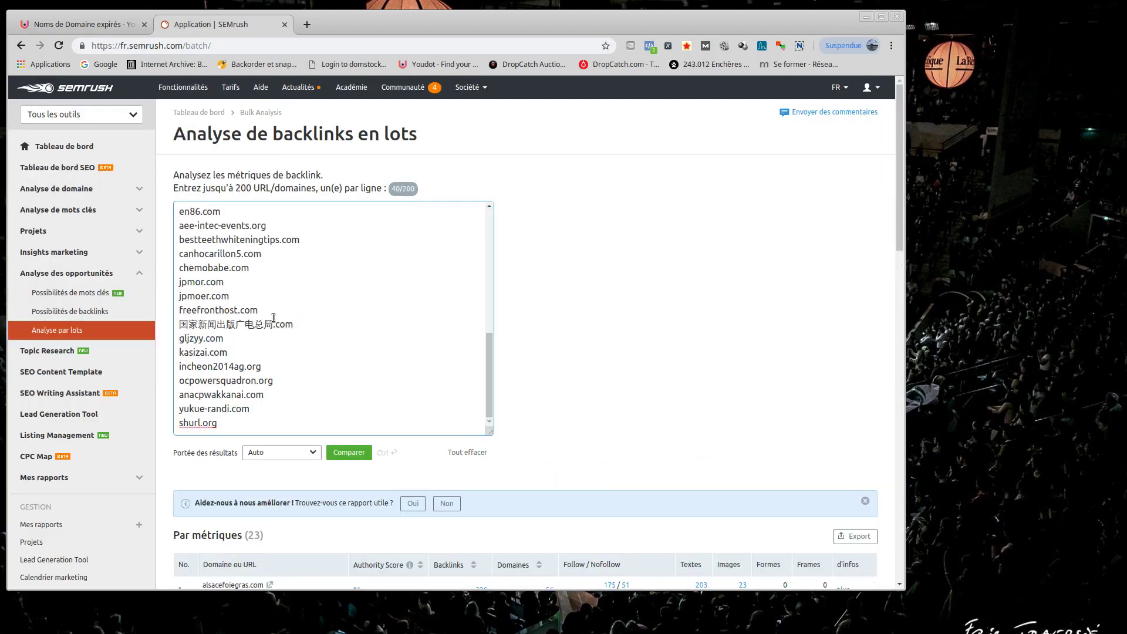
{"action": "left_click", "coordinate": [346, 452]}
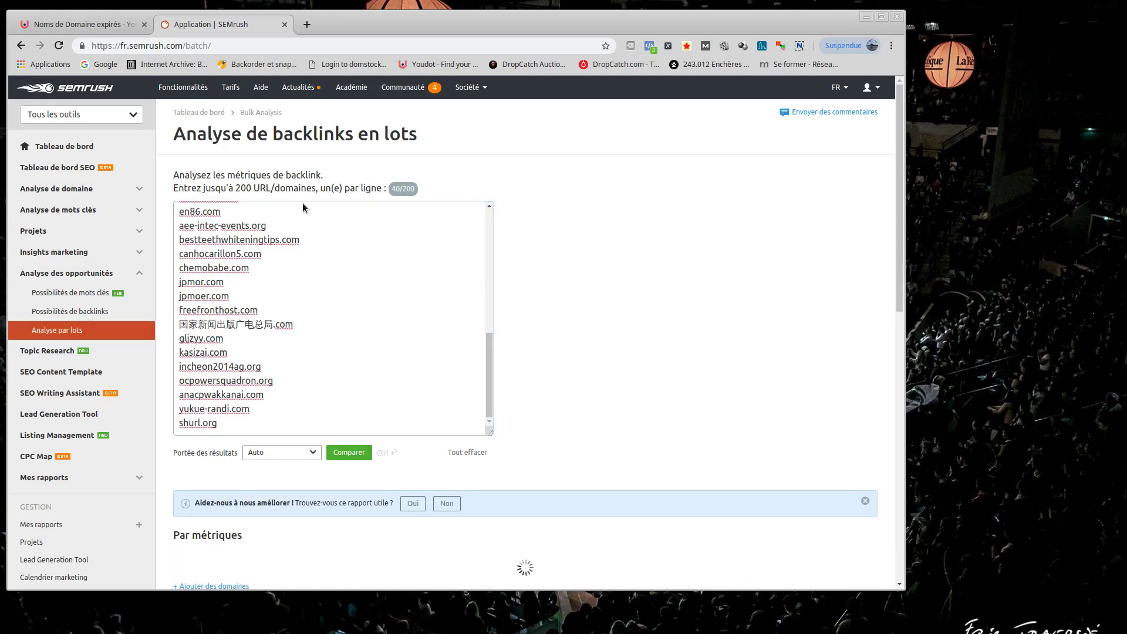
{"action": "scroll", "coordinate": [321, 375], "scroll_direction": "down", "scroll_amount": 5}
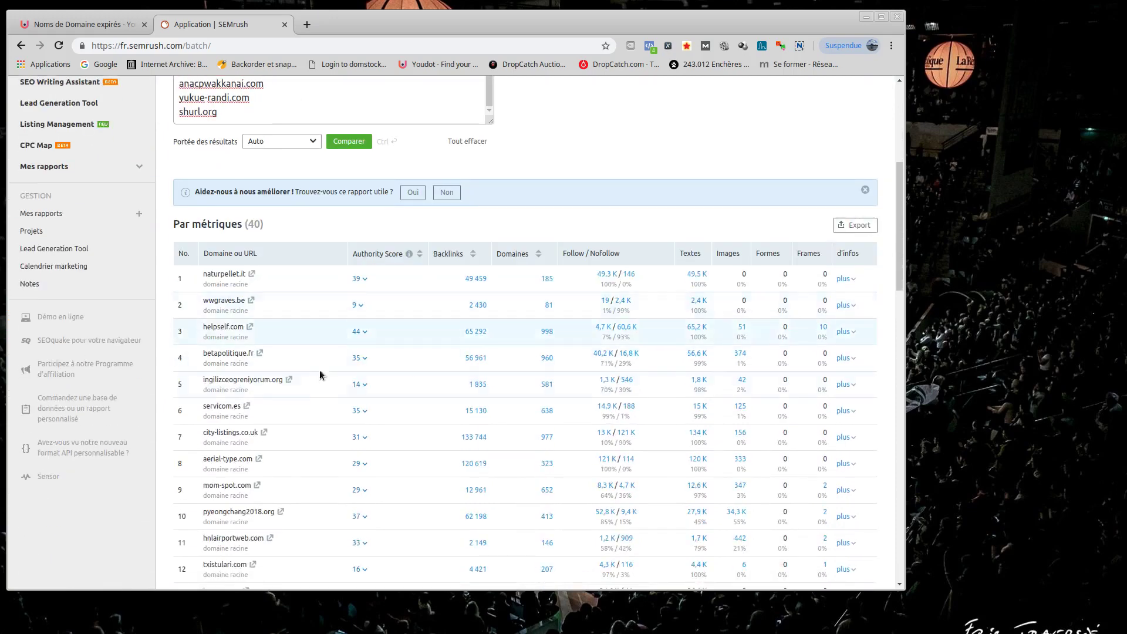
{"action": "left_click", "coordinate": [111, 29]}
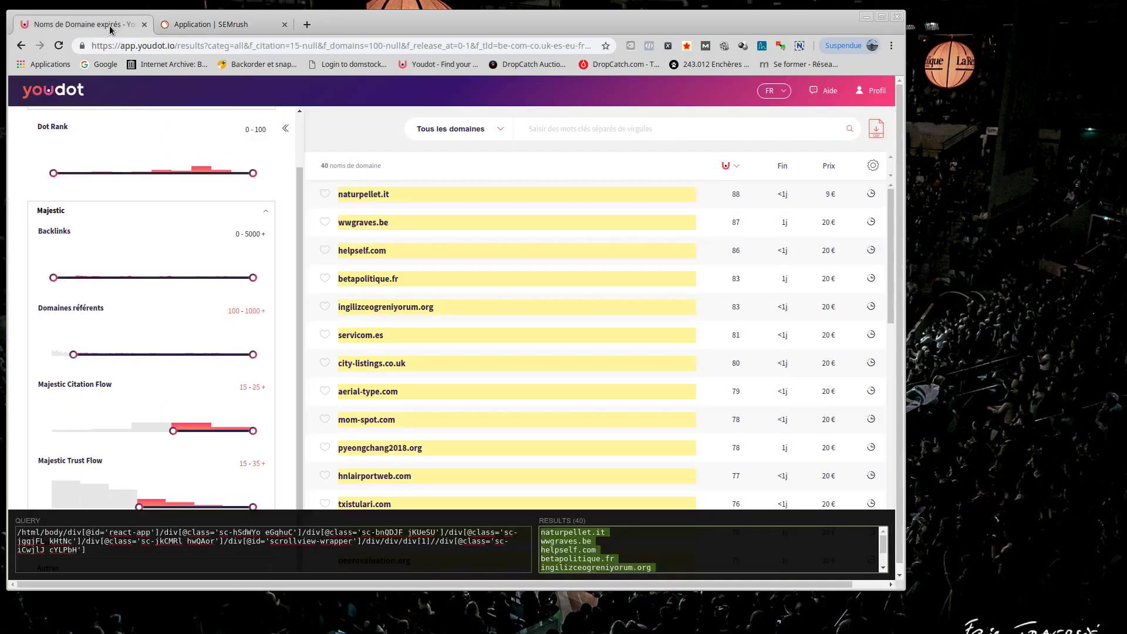
{"action": "scroll", "coordinate": [146, 241], "scroll_direction": "up", "scroll_amount": 2}
{"action": "scroll", "coordinate": [145, 241], "scroll_direction": "down", "scroll_amount": 1}
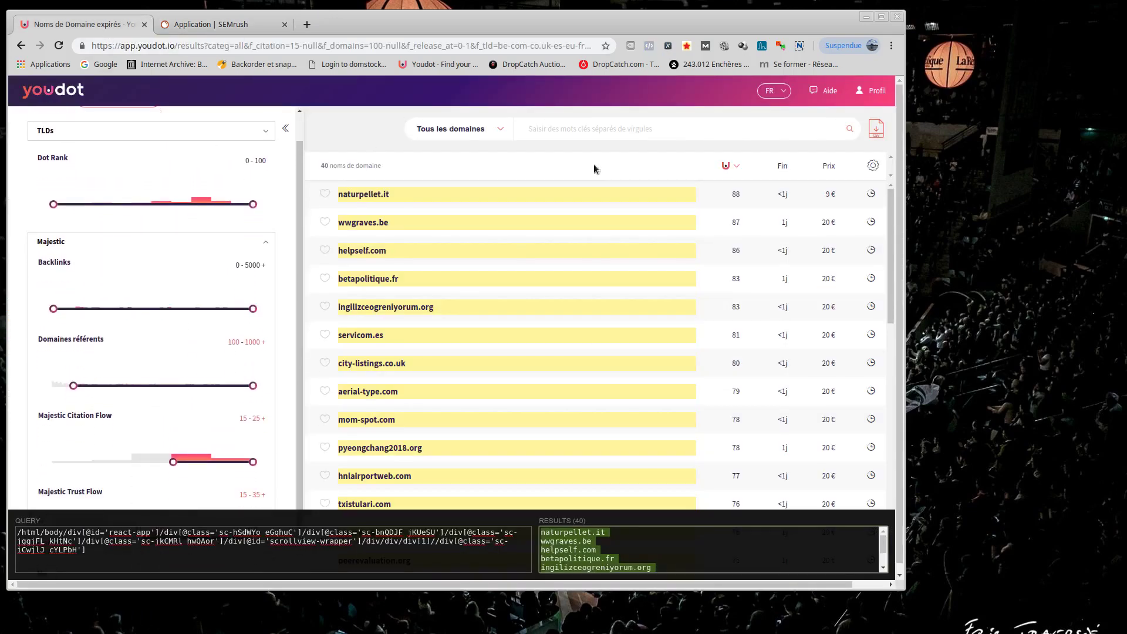
{"action": "scroll", "coordinate": [118, 291], "scroll_direction": "up", "scroll_amount": 1}
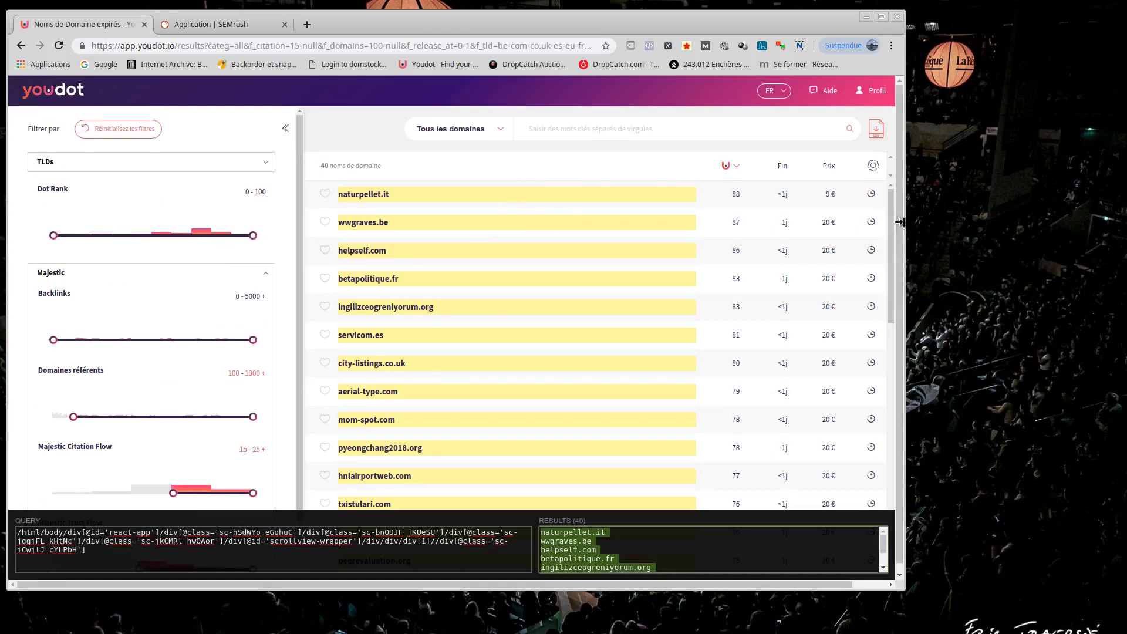
{"action": "scroll", "coordinate": [901, 200], "scroll_direction": "down", "scroll_amount": 1}
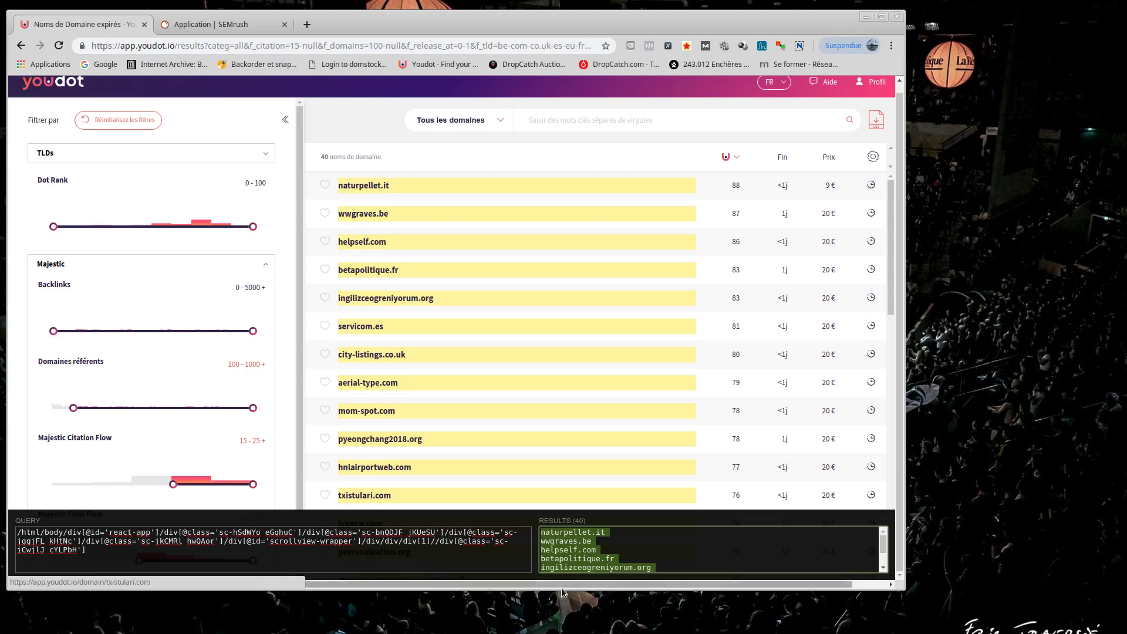
Search Google for "majestic" in a new tab and open the fr.majestic.com site
{"action": "left_click", "coordinate": [305, 25]}
{"action": "left_click", "coordinate": [101, 64]}
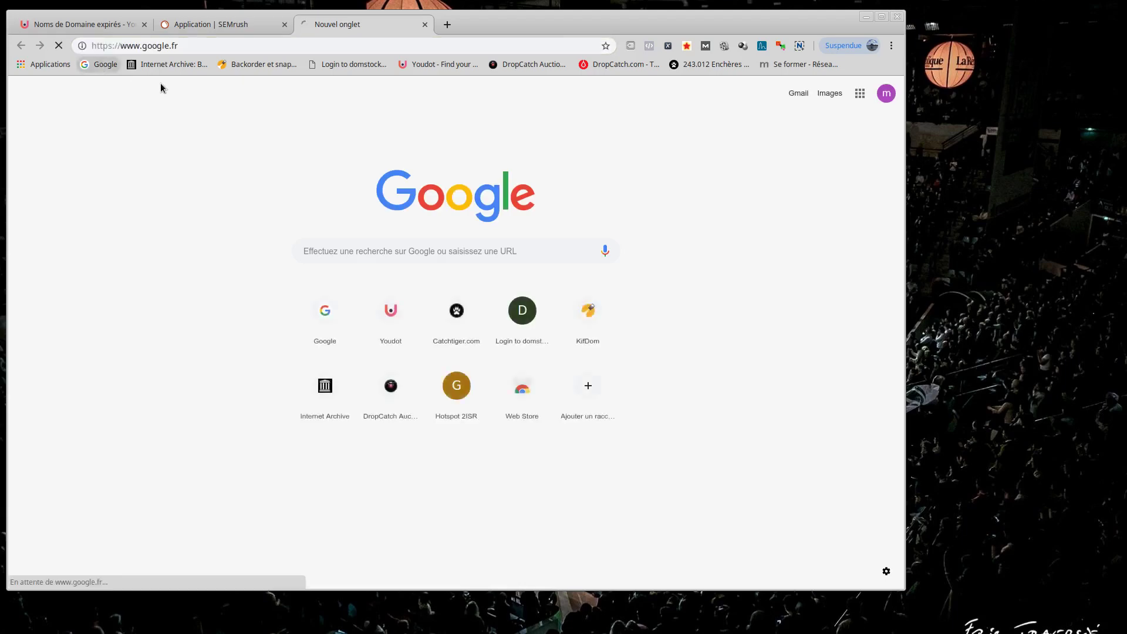
{"action": "type", "text": "maje"}
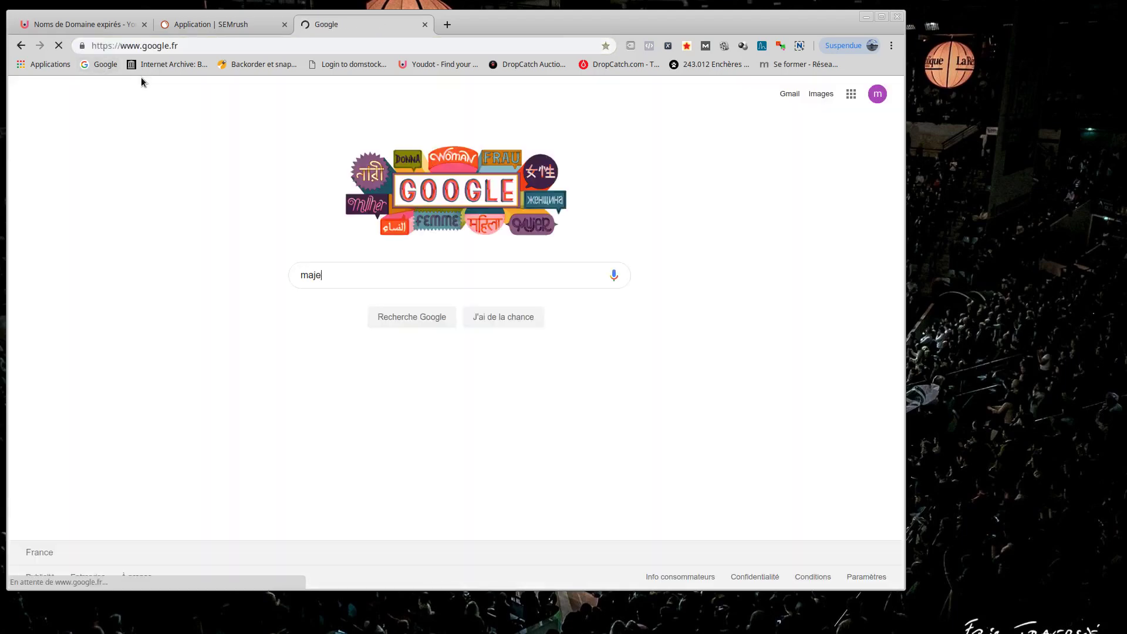
{"action": "type", "text": "stic"}
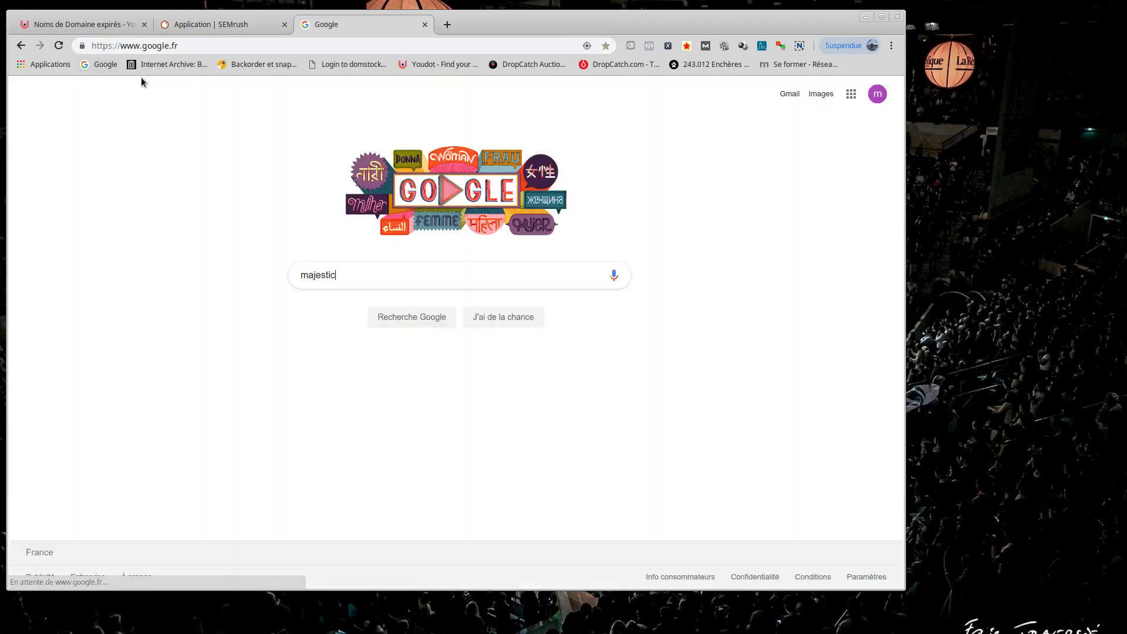
{"action": "key", "text": "Return"}
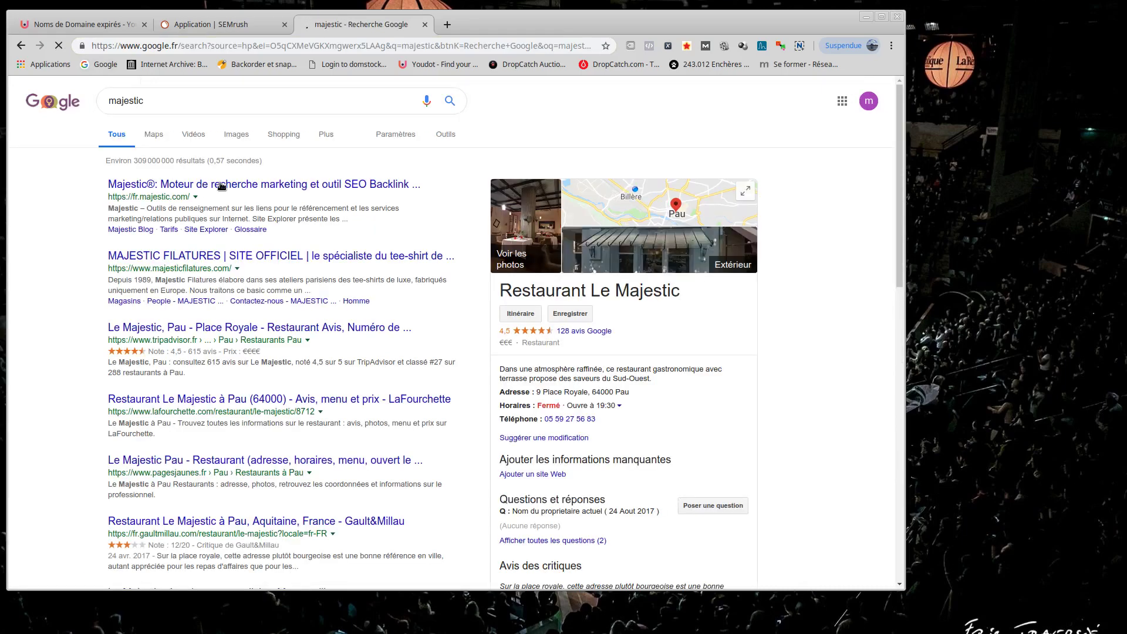
{"action": "left_click", "coordinate": [221, 186]}
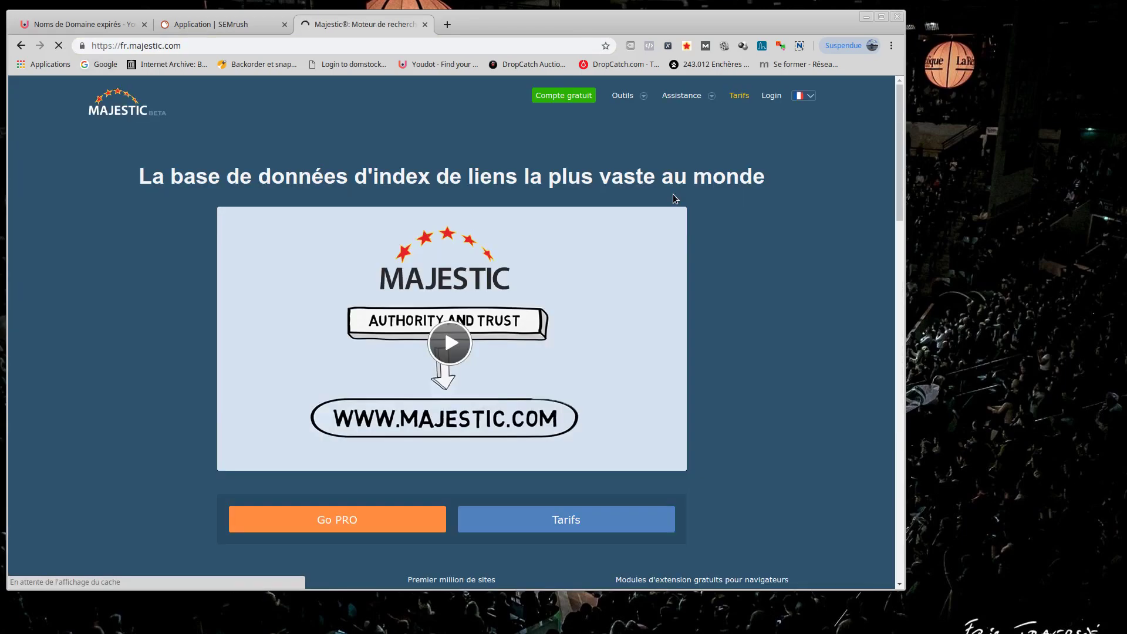
Return to the SEMrush bulk analysis and sort the domains by Authority Score, highest first
{"action": "left_click", "coordinate": [240, 28]}
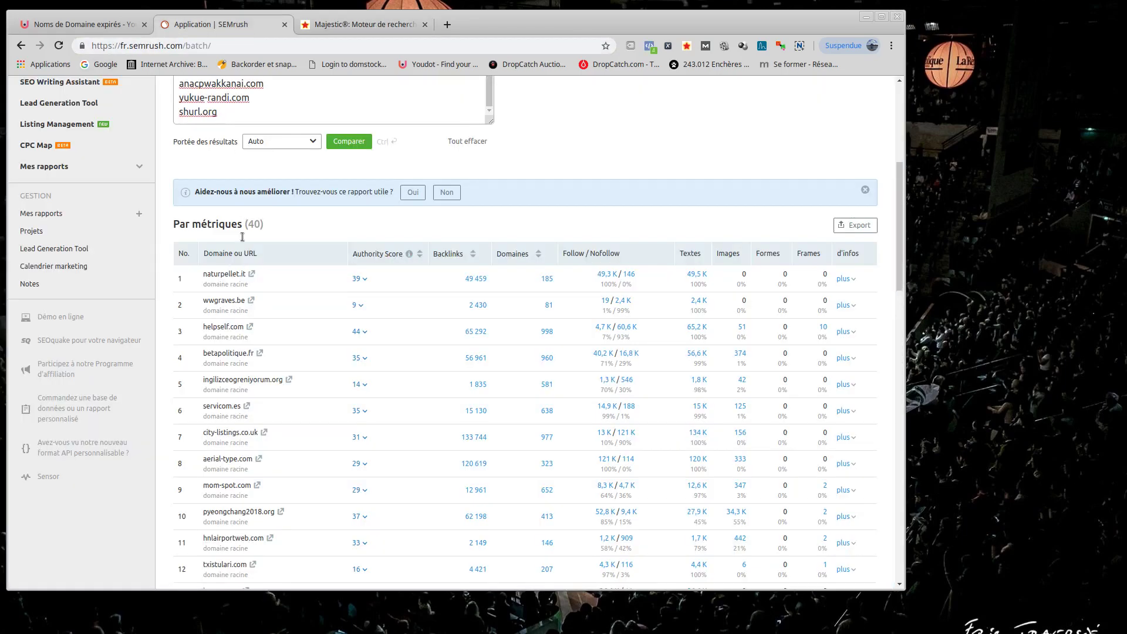
{"action": "left_click_drag", "start_coordinate": [247, 275], "coordinate": [203, 275]}
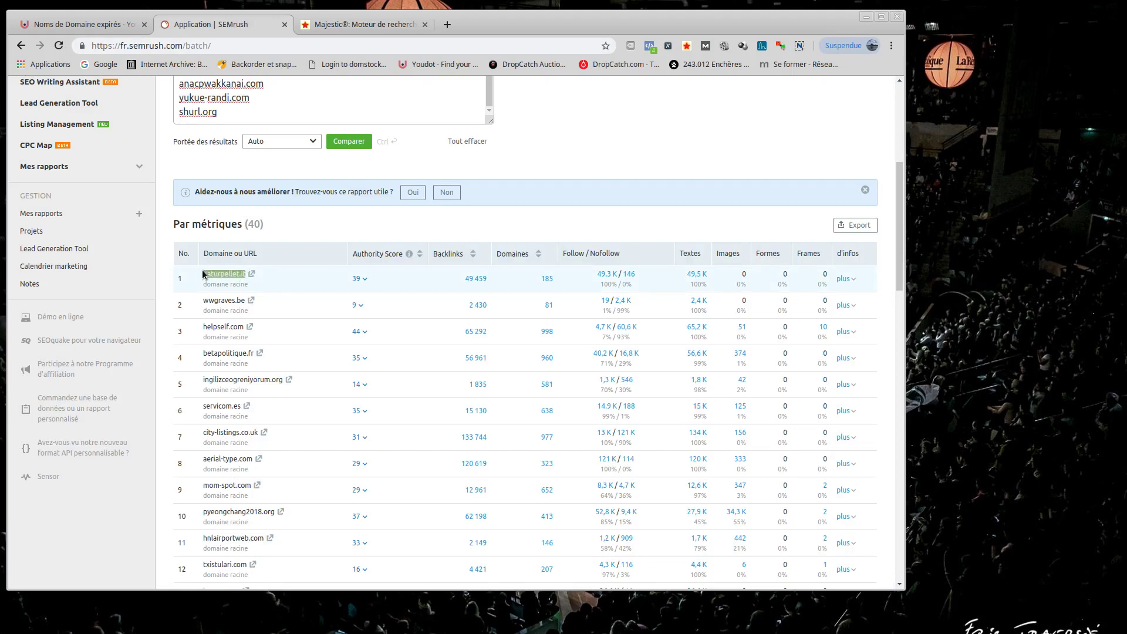
{"action": "left_click", "coordinate": [373, 256]}
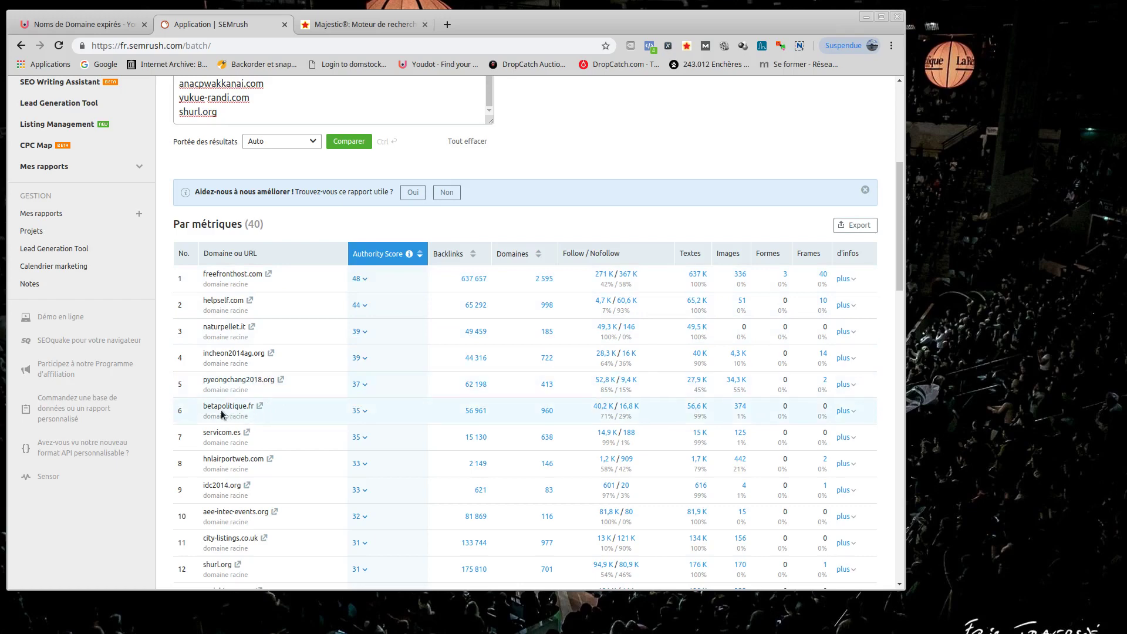
Examine the Authority Score breakdown of betapolitique.fr and look through the sorted domains for promising candidates
{"action": "left_click_drag", "start_coordinate": [211, 406], "coordinate": [242, 405]}
{"action": "left_click", "coordinate": [365, 412]}
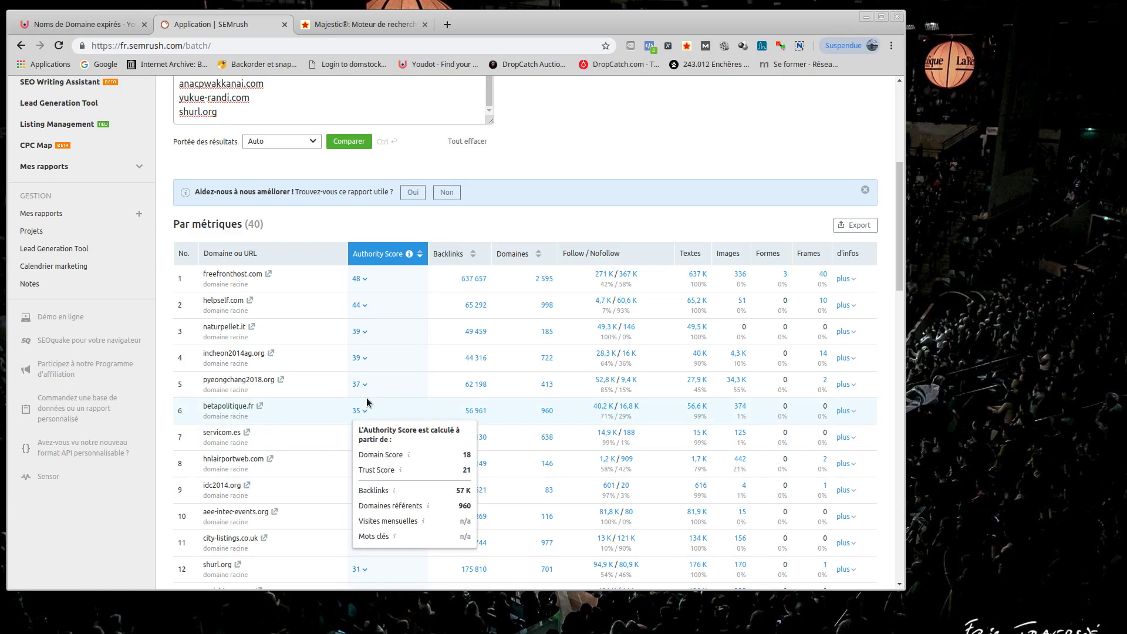
{"action": "left_click", "coordinate": [362, 411]}
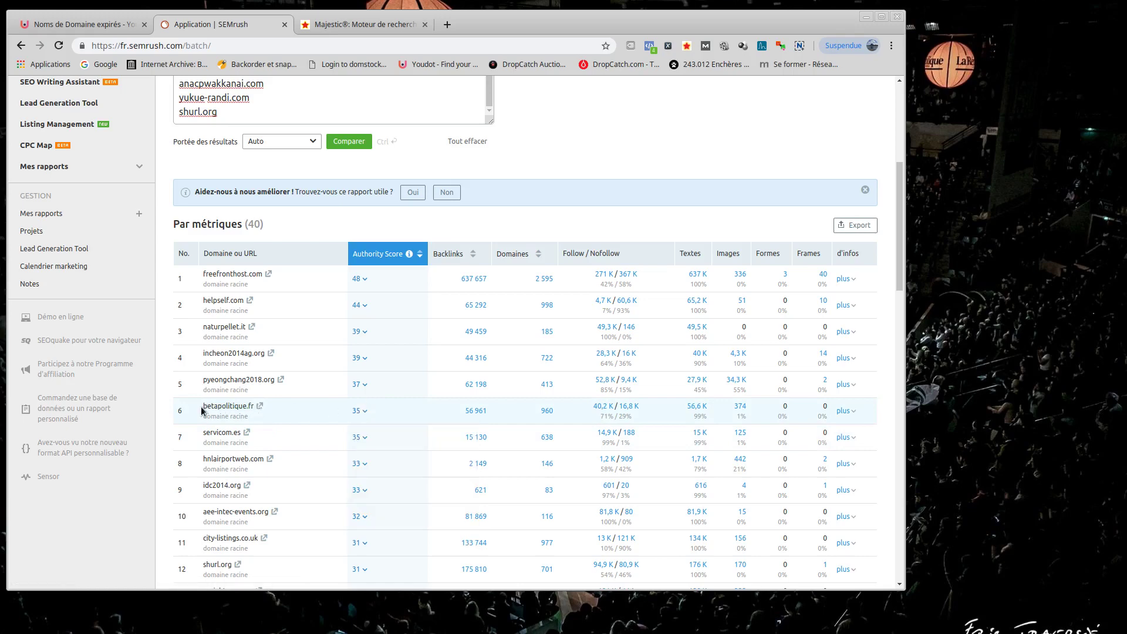
{"action": "scroll", "coordinate": [202, 409], "scroll_direction": "down", "scroll_amount": 3}
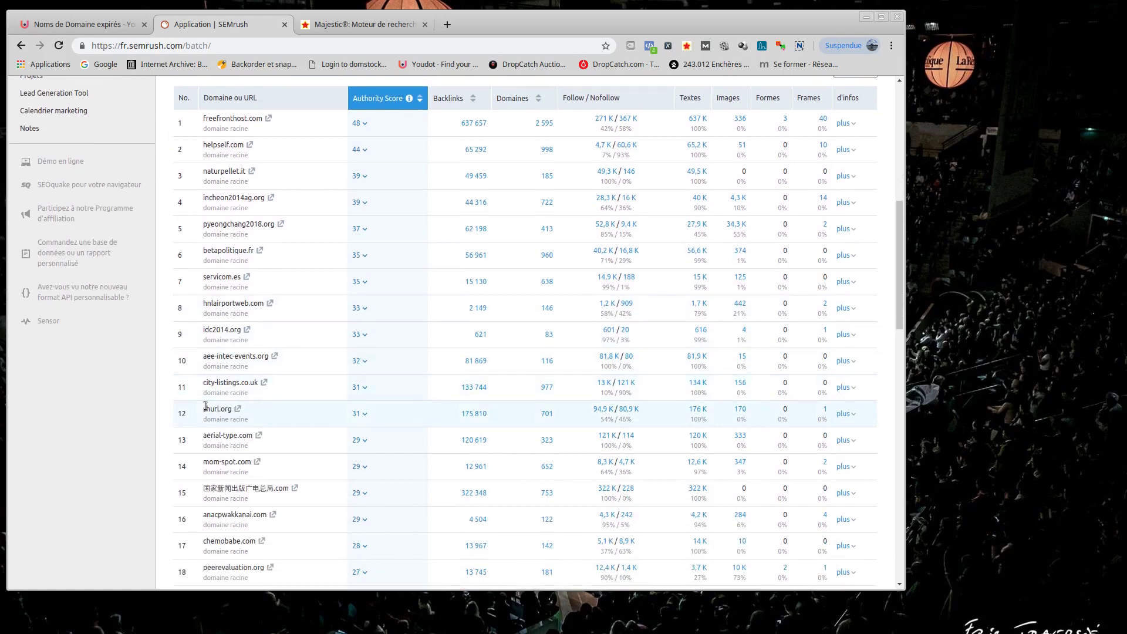
{"action": "scroll", "coordinate": [205, 406], "scroll_direction": "down", "scroll_amount": 2}
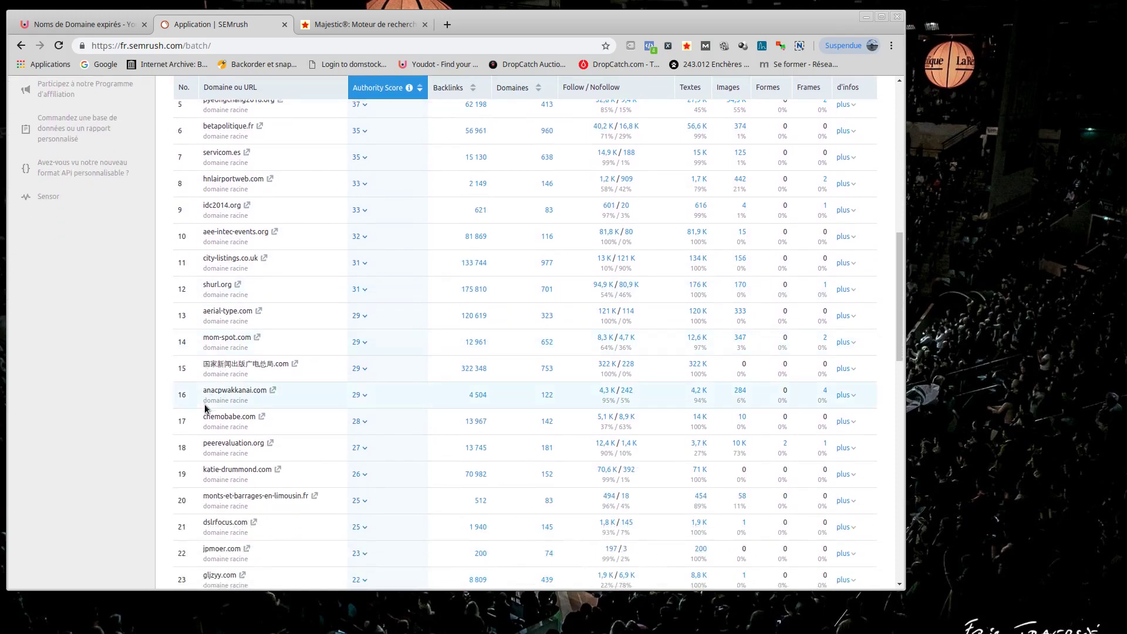
{"action": "scroll", "coordinate": [204, 408], "scroll_direction": "down", "scroll_amount": 2}
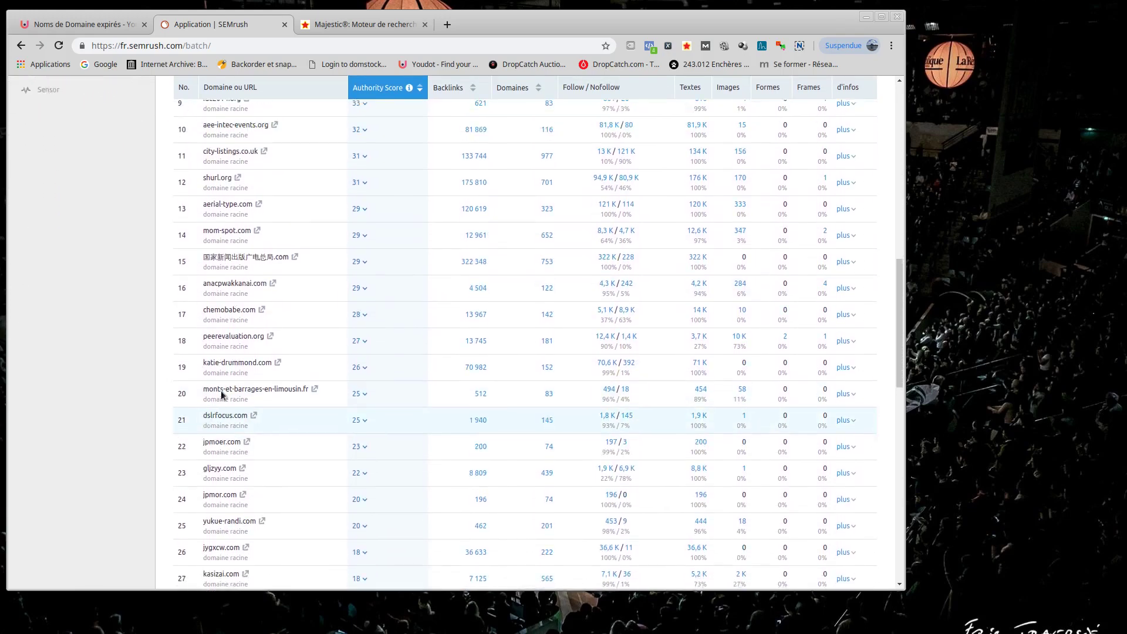
{"action": "scroll", "coordinate": [232, 385], "scroll_direction": "up", "scroll_amount": 6}
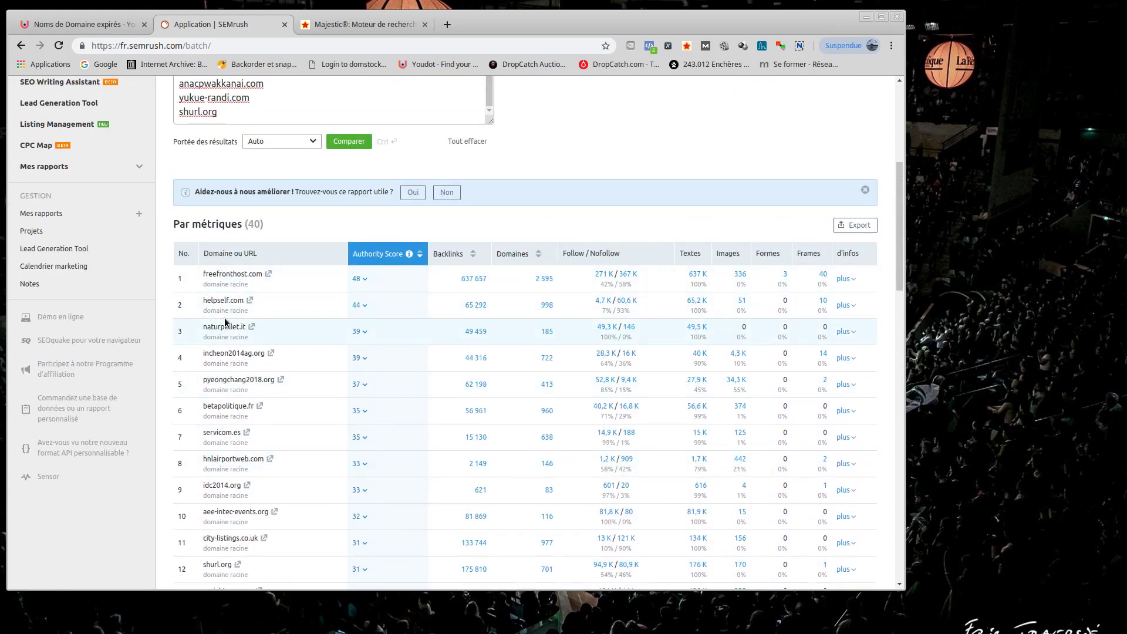
{"action": "scroll", "coordinate": [241, 340], "scroll_direction": "down", "scroll_amount": 1}
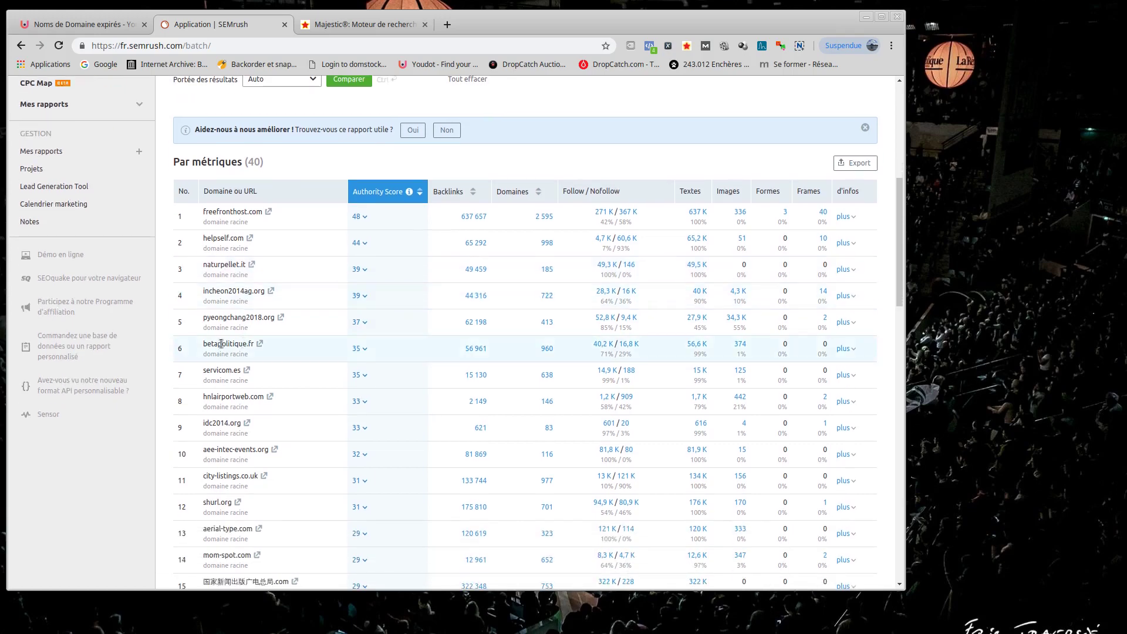
{"action": "scroll", "coordinate": [221, 344], "scroll_direction": "down", "scroll_amount": 1}
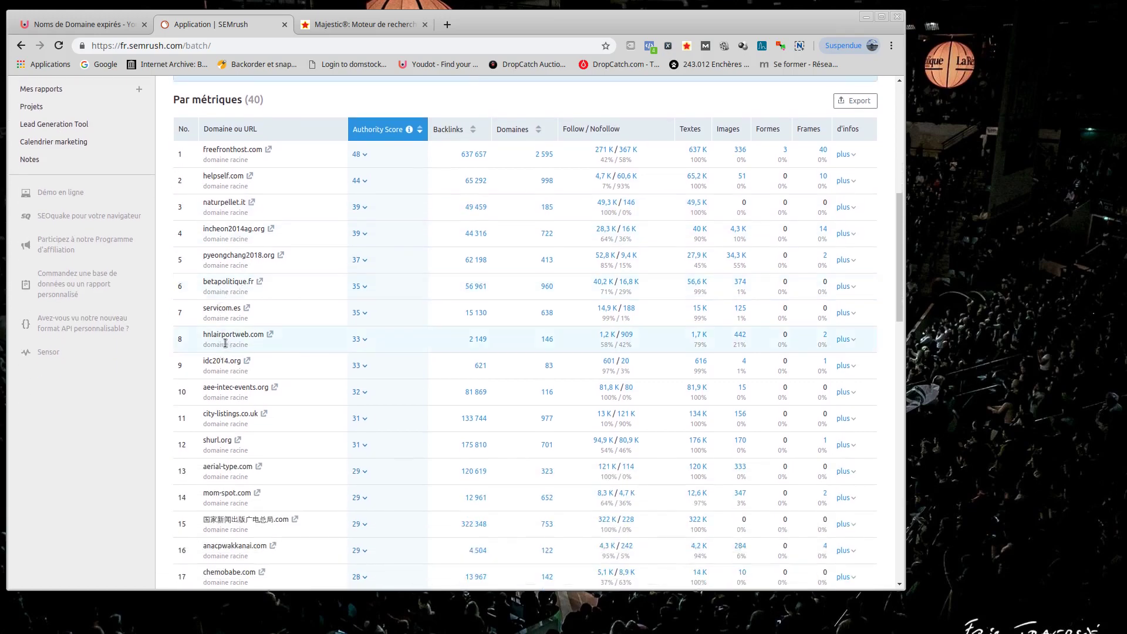
{"action": "scroll", "coordinate": [225, 343], "scroll_direction": "up", "scroll_amount": 2}
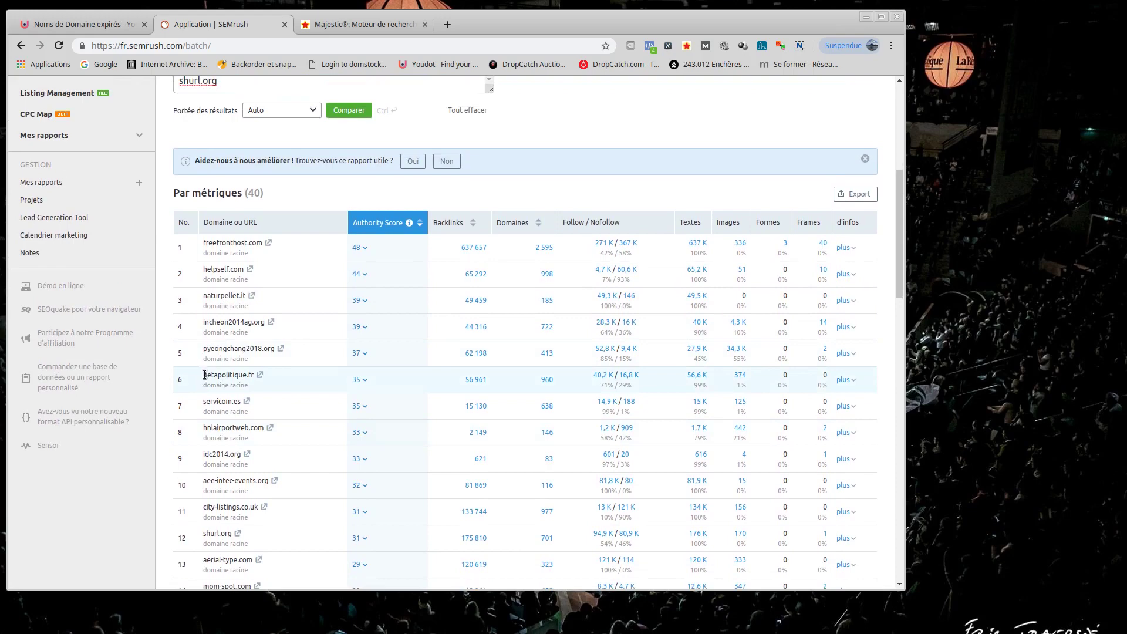
Copy betapolitique.fr from the SEMrush results and look it up on the Majestic site using the Fresh Index
{"action": "mouse_move", "coordinate": [204, 381]}
{"action": "left_mouse_down"}
{"action": "mouse_move", "coordinate": [229, 376]}
{"action": "mouse_move", "coordinate": [205, 373]}
{"action": "left_mouse_up"}
{"action": "right_click", "coordinate": [206, 373]}
{"action": "left_click", "coordinate": [219, 383]}
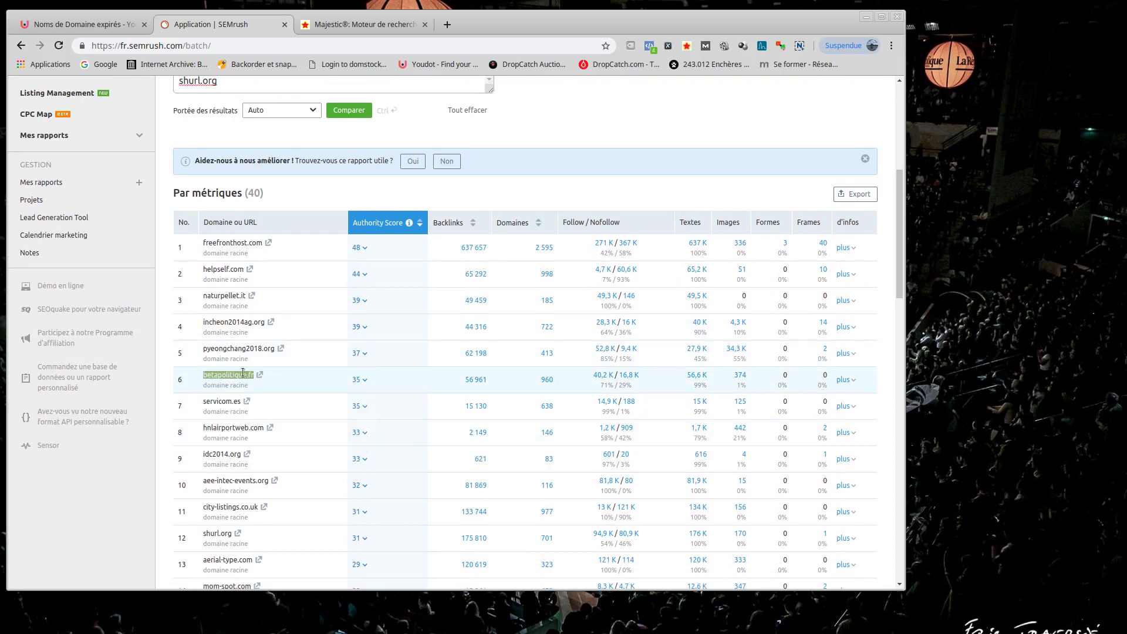
{"action": "left_click", "coordinate": [366, 25]}
{"action": "scroll", "coordinate": [350, 381], "scroll_direction": "down", "scroll_amount": 5}
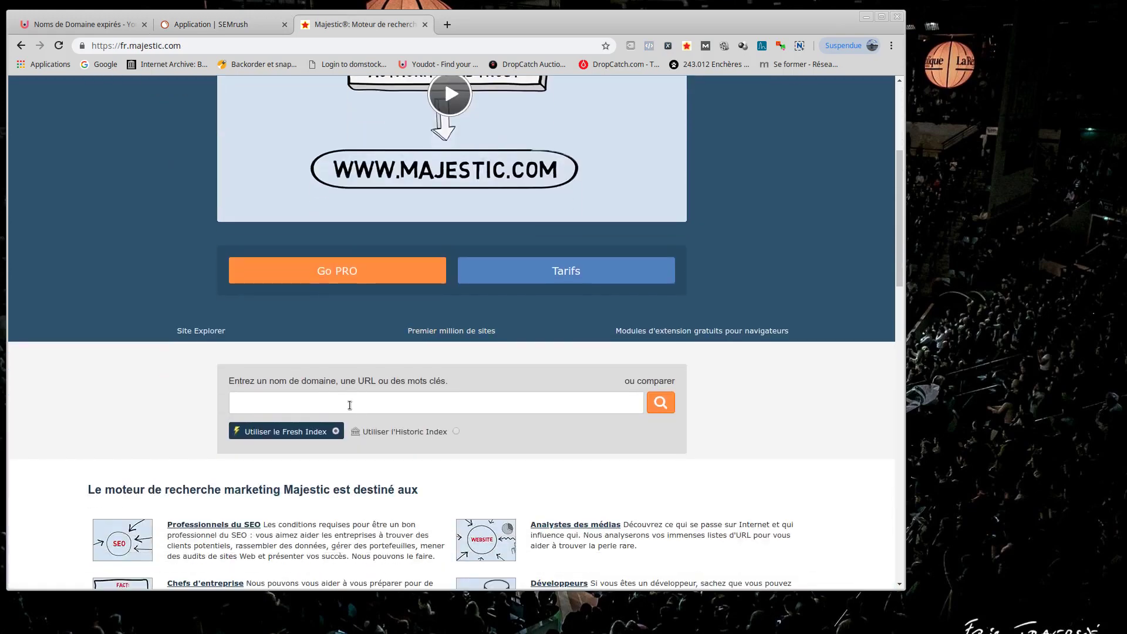
{"action": "right_click", "coordinate": [351, 407]}
{"action": "left_click", "coordinate": [375, 477]}
{"action": "left_click", "coordinate": [660, 403]}
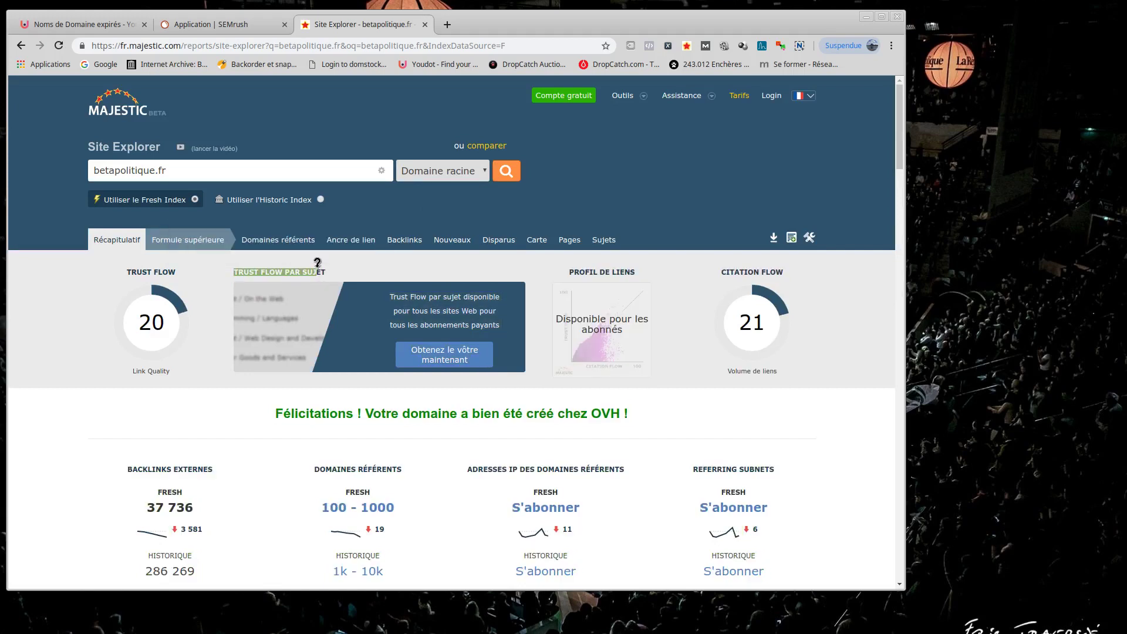
Examine the Majestic summary of betapolitique.fr, from Trust Flow and Citation Flow down to the anchor text table
{"action": "left_click_drag", "start_coordinate": [322, 265], "coordinate": [294, 265]}
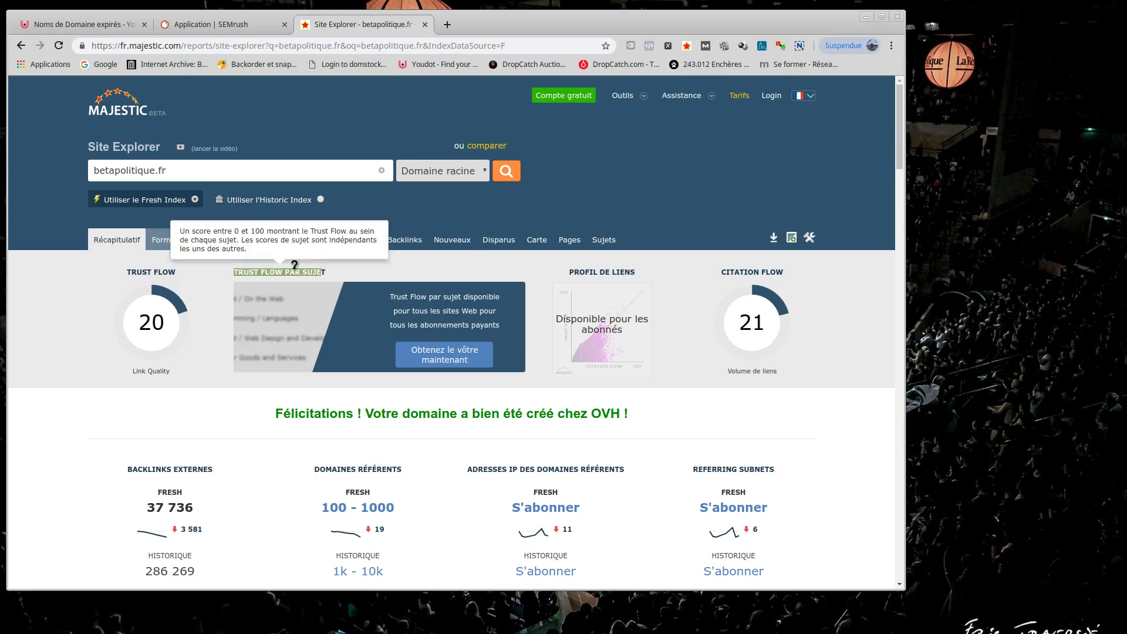
{"action": "scroll", "coordinate": [411, 271], "scroll_direction": "down", "scroll_amount": 3}
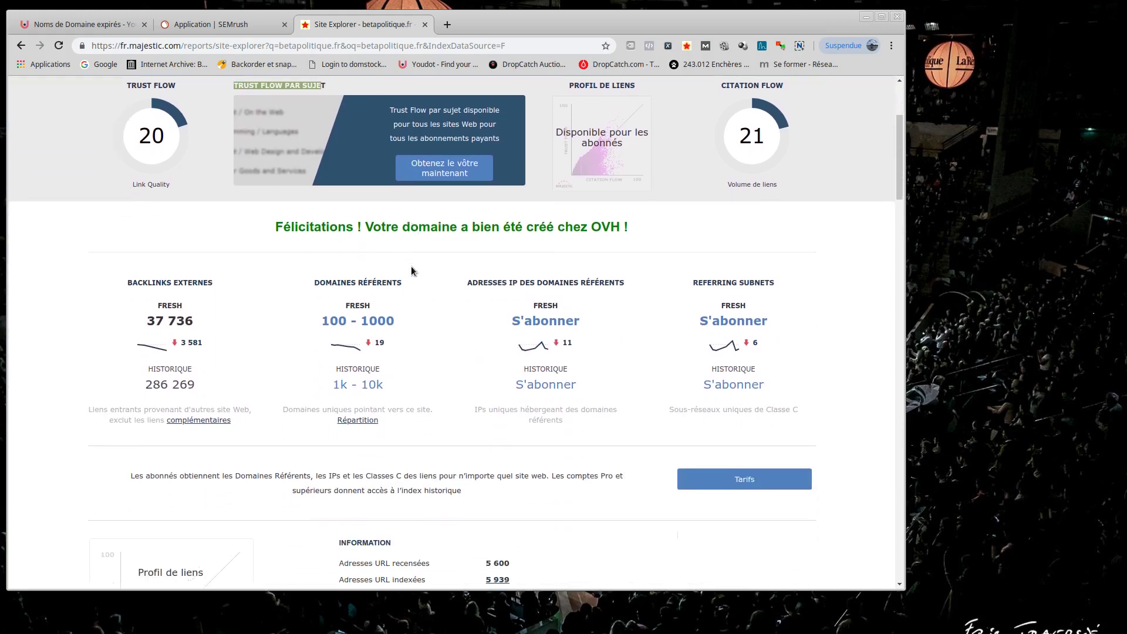
{"action": "scroll", "coordinate": [417, 264], "scroll_direction": "down", "scroll_amount": 1}
{"action": "scroll", "coordinate": [414, 261], "scroll_direction": "up", "scroll_amount": 3}
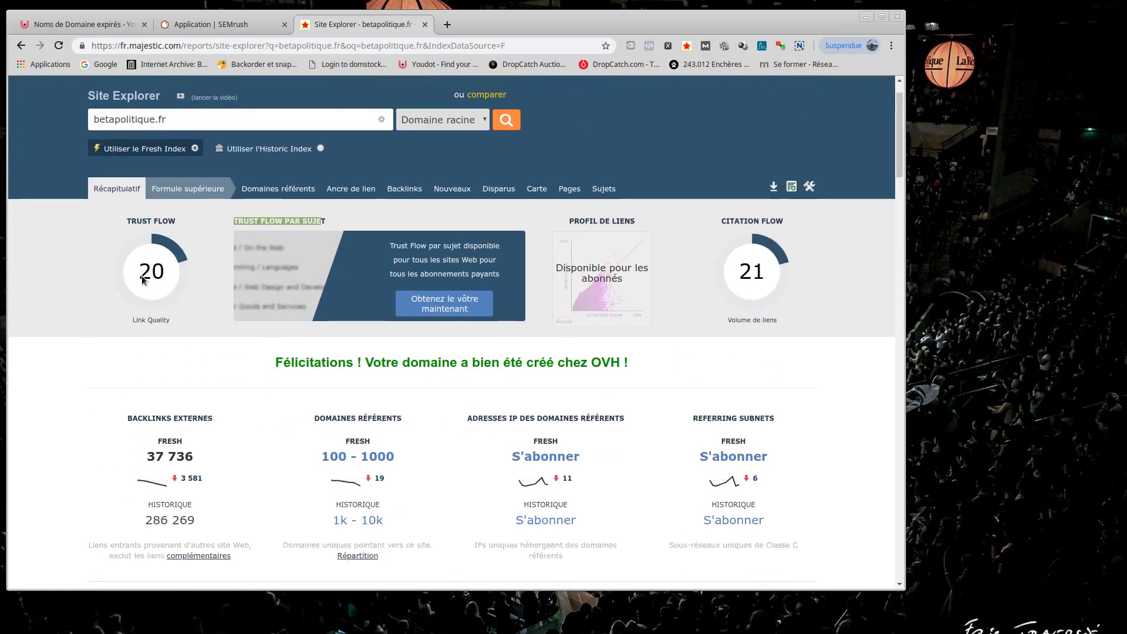
{"action": "scroll", "coordinate": [373, 266], "scroll_direction": "down", "scroll_amount": 6}
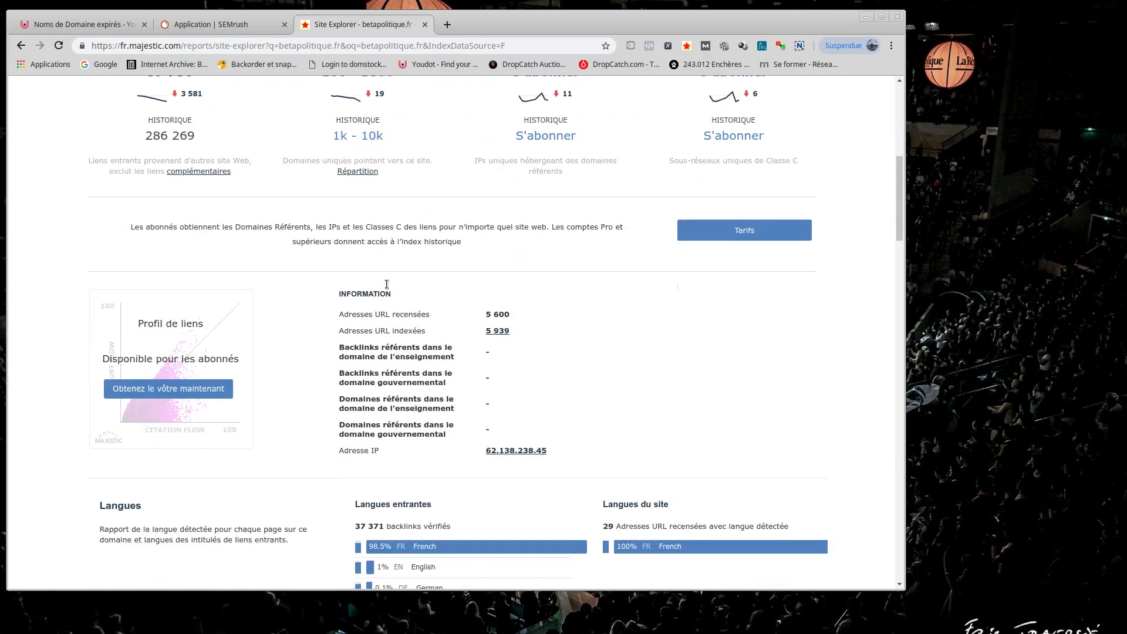
{"action": "scroll", "coordinate": [386, 284], "scroll_direction": "down", "scroll_amount": 3}
{"action": "scroll", "coordinate": [339, 340], "scroll_direction": "down", "scroll_amount": 3}
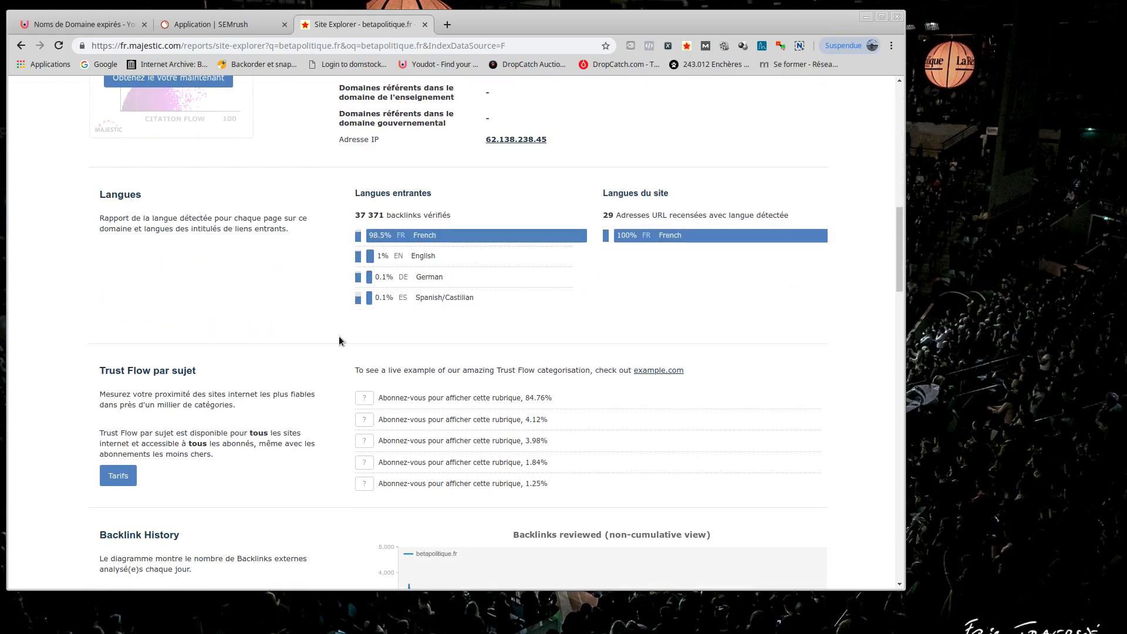
{"action": "scroll", "coordinate": [340, 339], "scroll_direction": "down", "scroll_amount": 6}
{"action": "scroll", "coordinate": [343, 337], "scroll_direction": "up", "scroll_amount": 1}
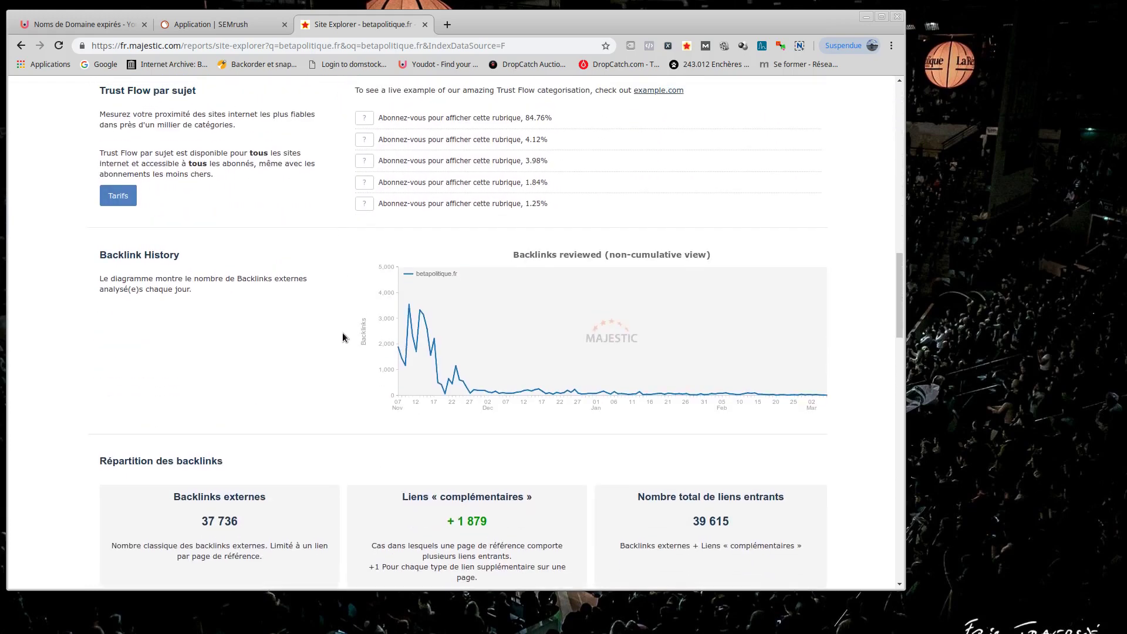
{"action": "scroll", "coordinate": [343, 336], "scroll_direction": "down", "scroll_amount": 8}
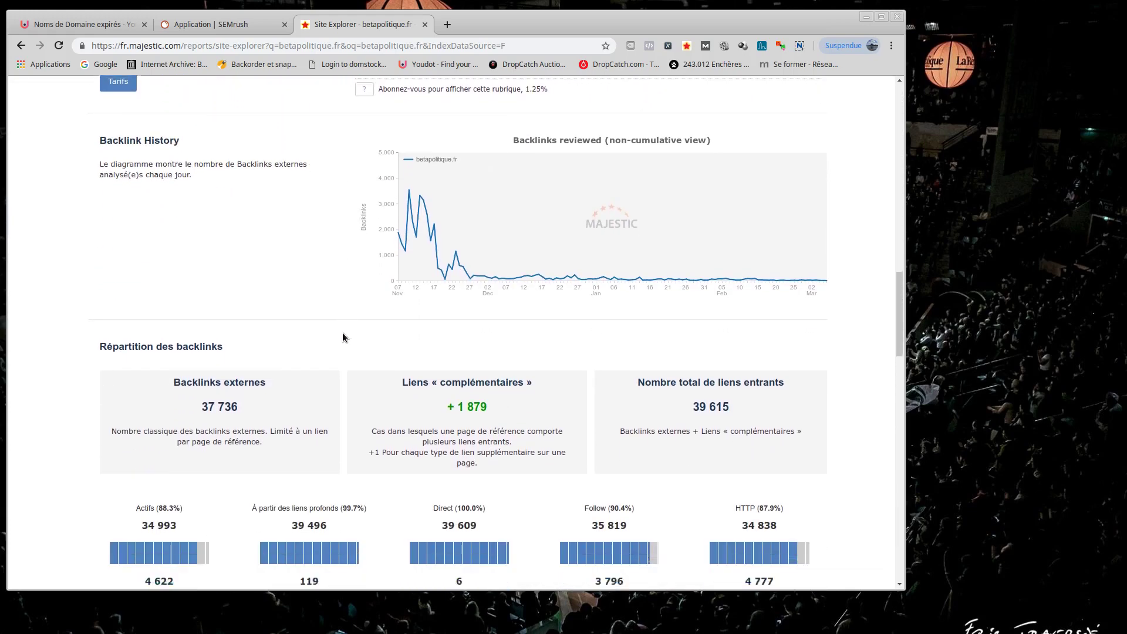
{"action": "scroll", "coordinate": [343, 332], "scroll_direction": "down", "scroll_amount": 11}
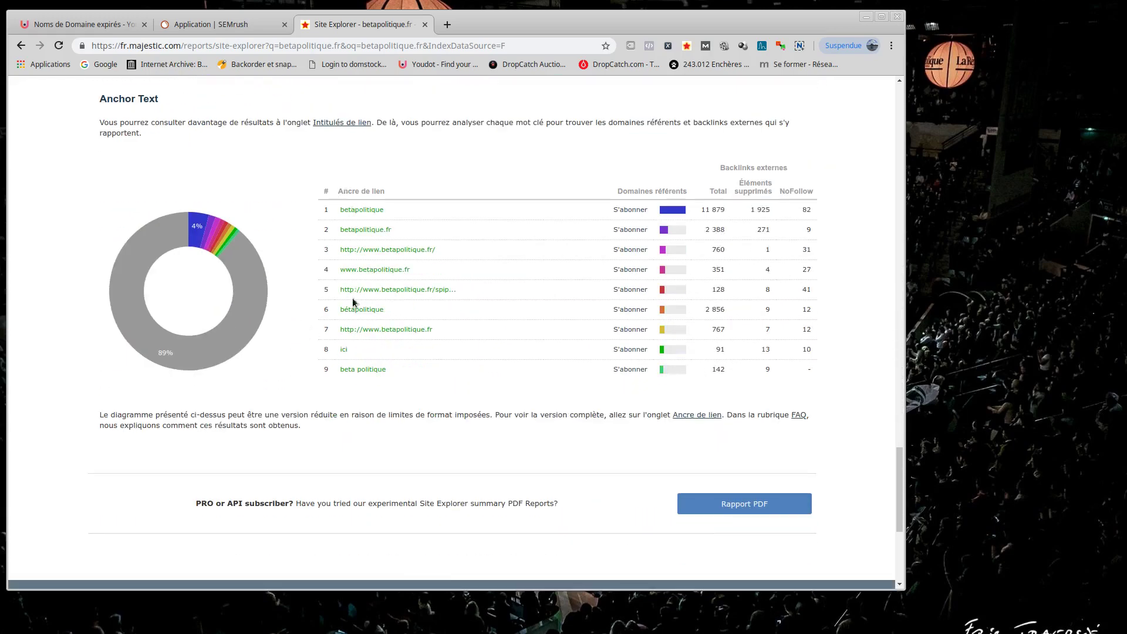
{"action": "scroll", "coordinate": [898, 492], "scroll_direction": "down", "scroll_amount": 2}
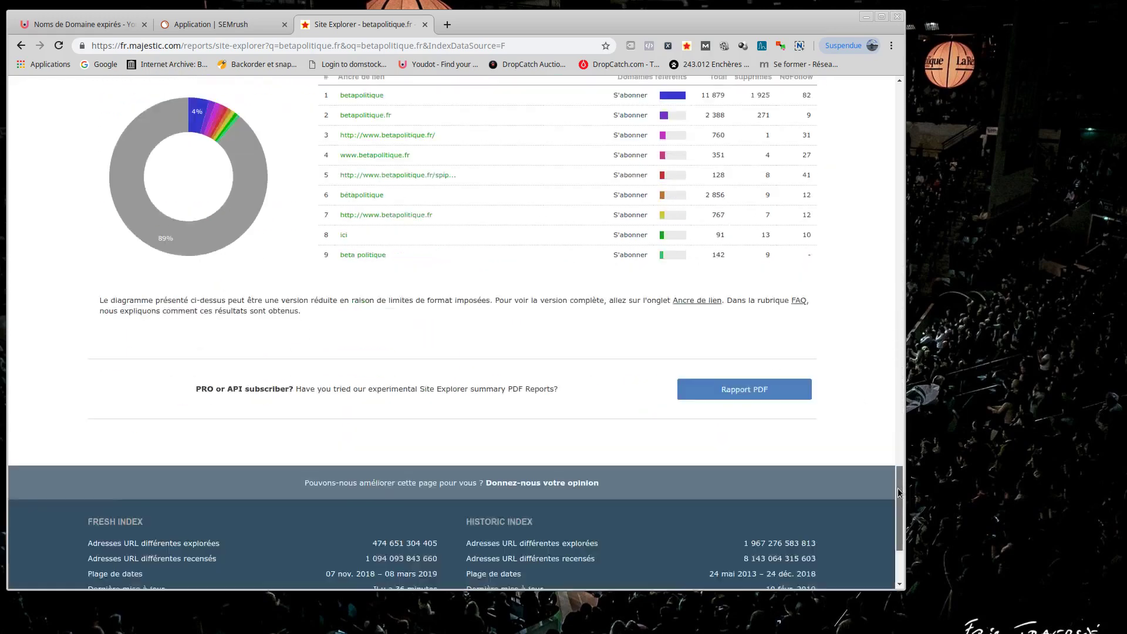
{"action": "left_click_drag", "start_coordinate": [898, 492], "coordinate": [490, 94]}
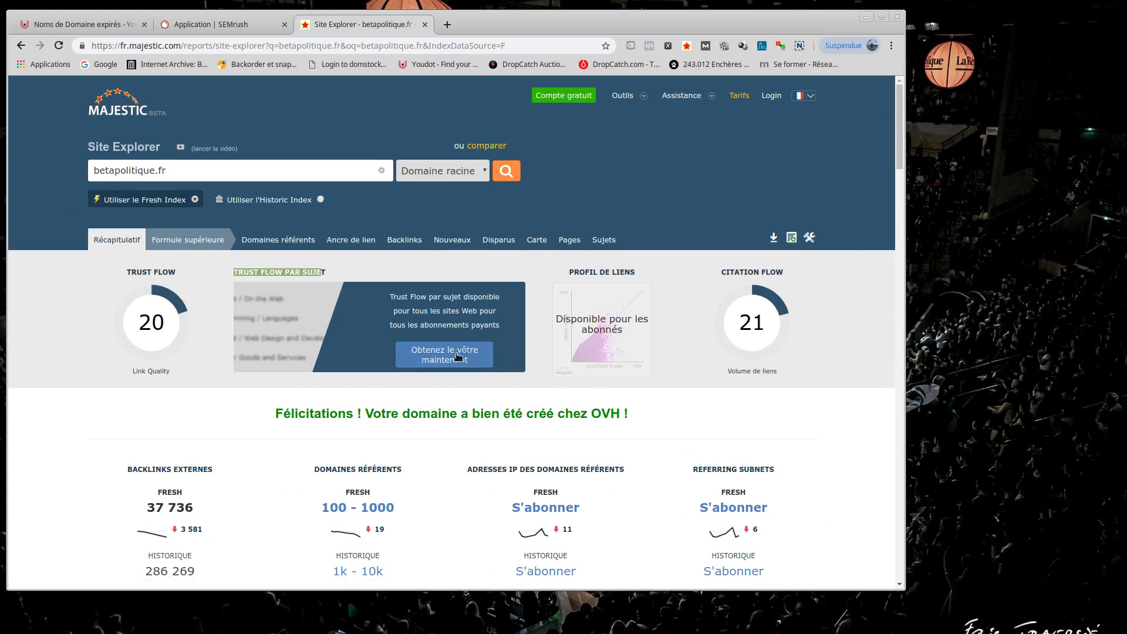
Review the betapolitique.fr report again, covering referring domains, link languages, Trust Flow by topic, backlink history and backlink breakdown
{"action": "mouse_move", "coordinate": [668, 106]}
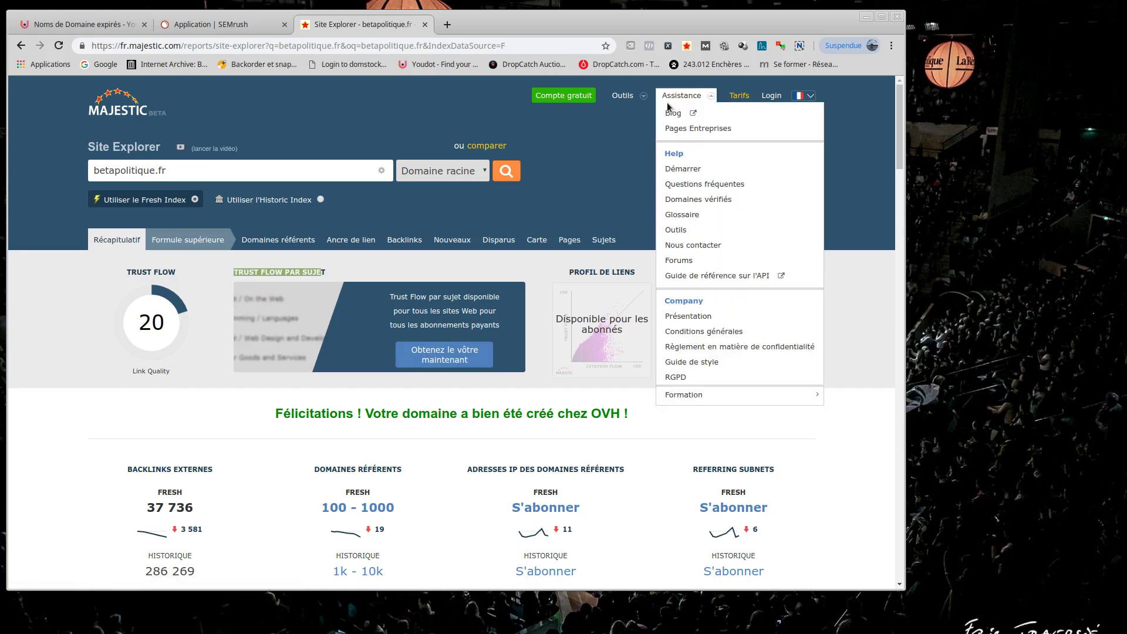
{"action": "mouse_move", "coordinate": [621, 96]}
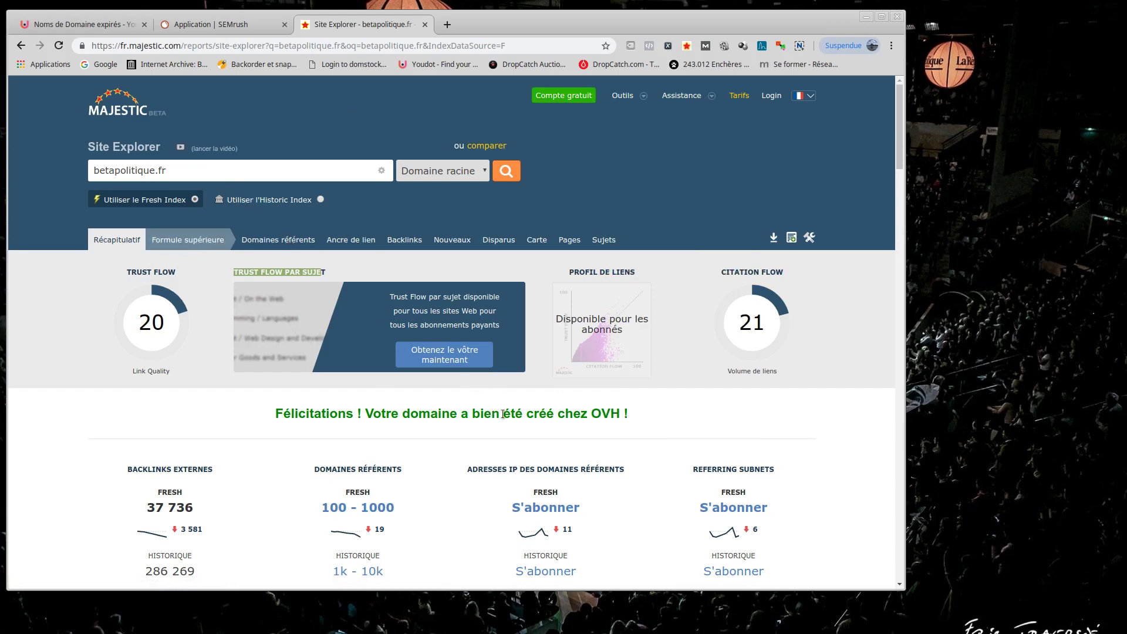
{"action": "left_click_drag", "start_coordinate": [461, 411], "coordinate": [611, 413]}
{"action": "scroll", "coordinate": [610, 413], "scroll_direction": "down", "scroll_amount": 1}
{"action": "scroll", "coordinate": [610, 411], "scroll_direction": "down", "scroll_amount": 3}
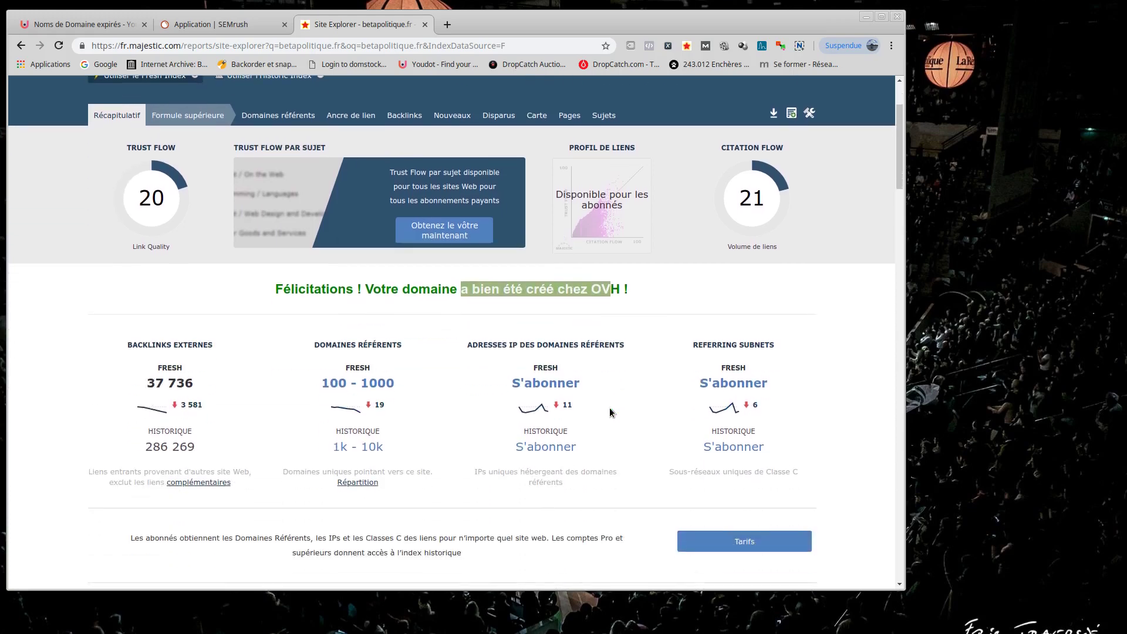
{"action": "scroll", "coordinate": [469, 353], "scroll_direction": "down", "scroll_amount": 2}
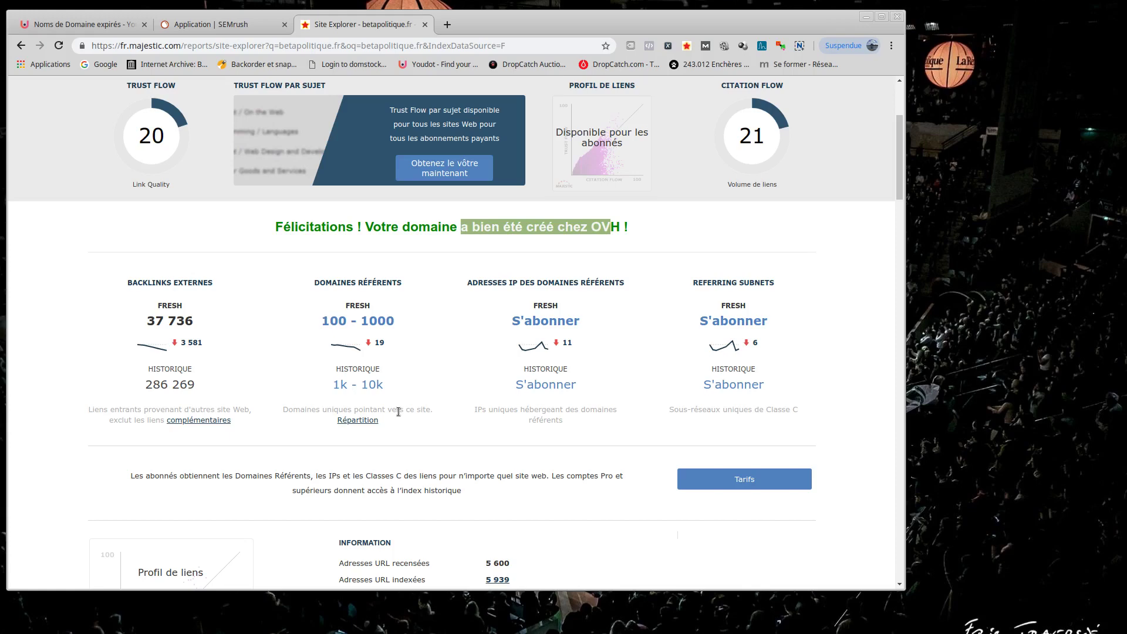
{"action": "scroll", "coordinate": [398, 411], "scroll_direction": "down", "scroll_amount": 10}
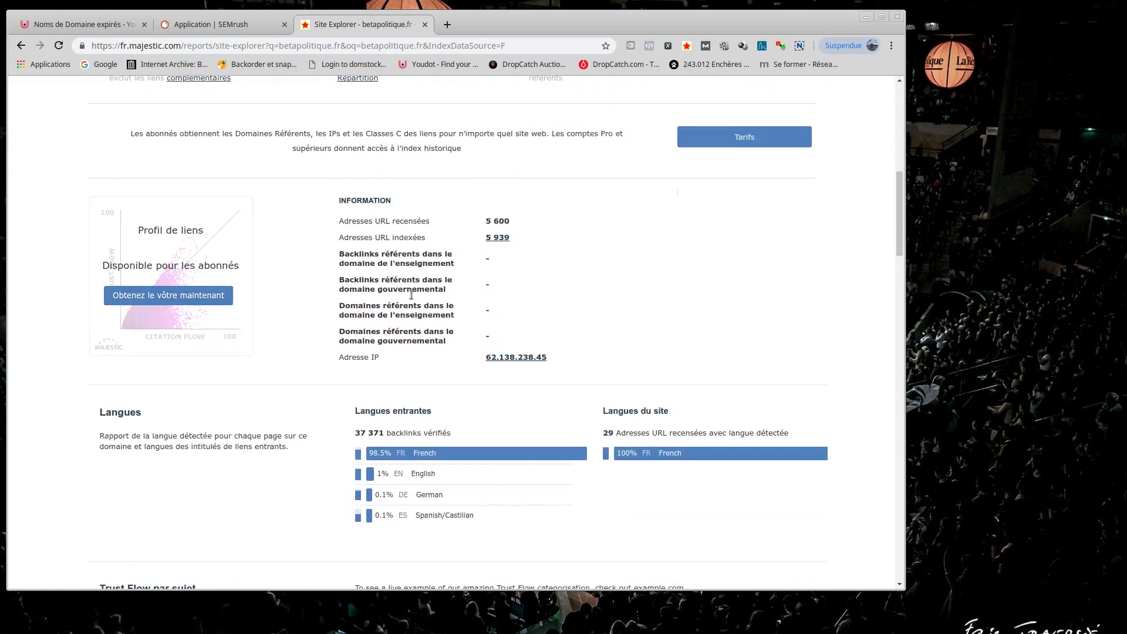
{"action": "scroll", "coordinate": [466, 411], "scroll_direction": "down", "scroll_amount": 1}
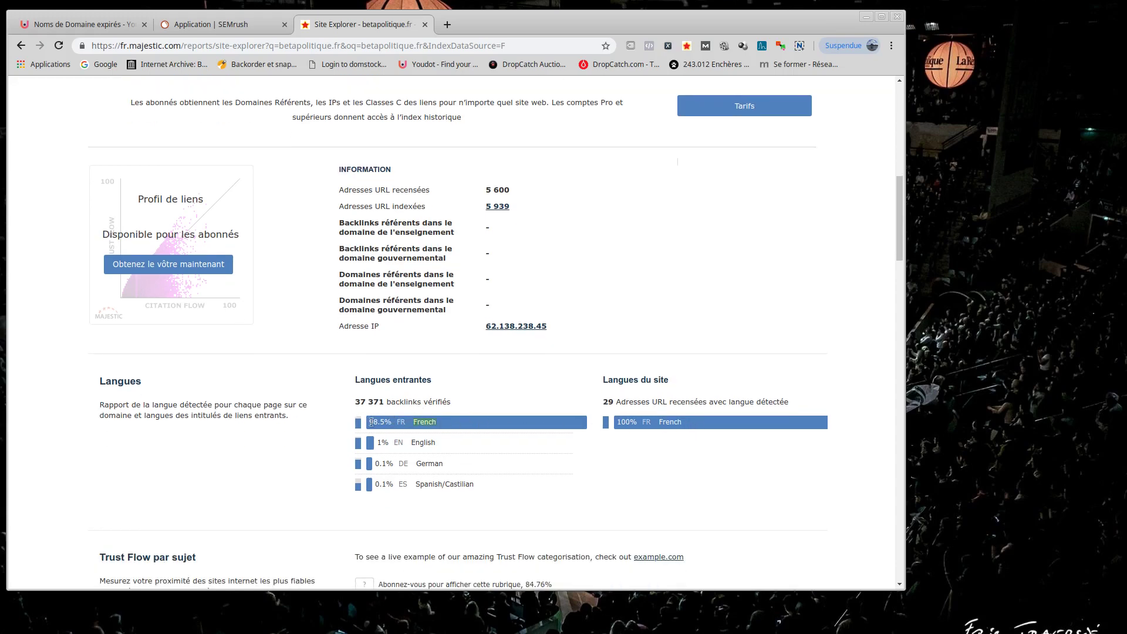
{"action": "scroll", "coordinate": [401, 321], "scroll_direction": "down", "scroll_amount": 6}
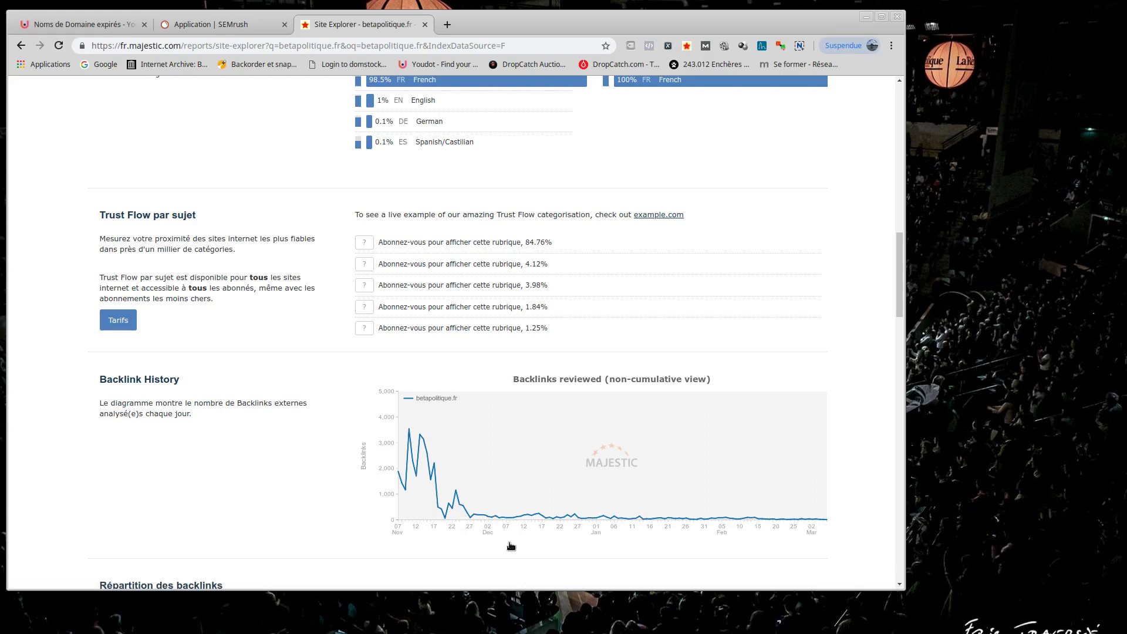
{"action": "scroll", "coordinate": [459, 336], "scroll_direction": "down", "scroll_amount": 8}
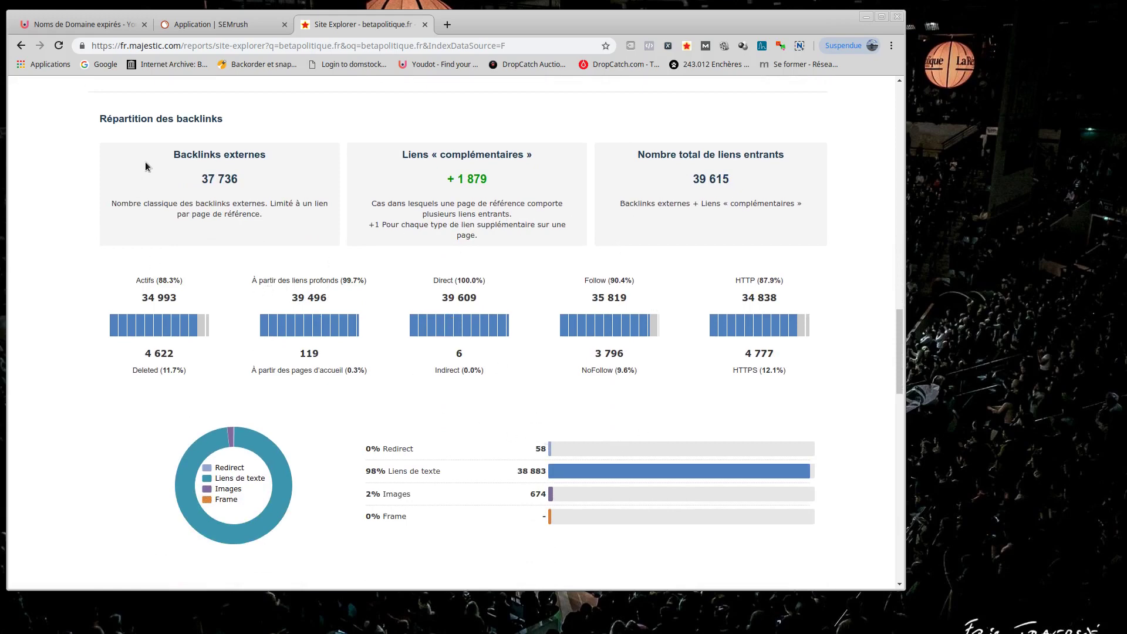
{"action": "scroll", "coordinate": [508, 275], "scroll_direction": "up", "scroll_amount": 5}
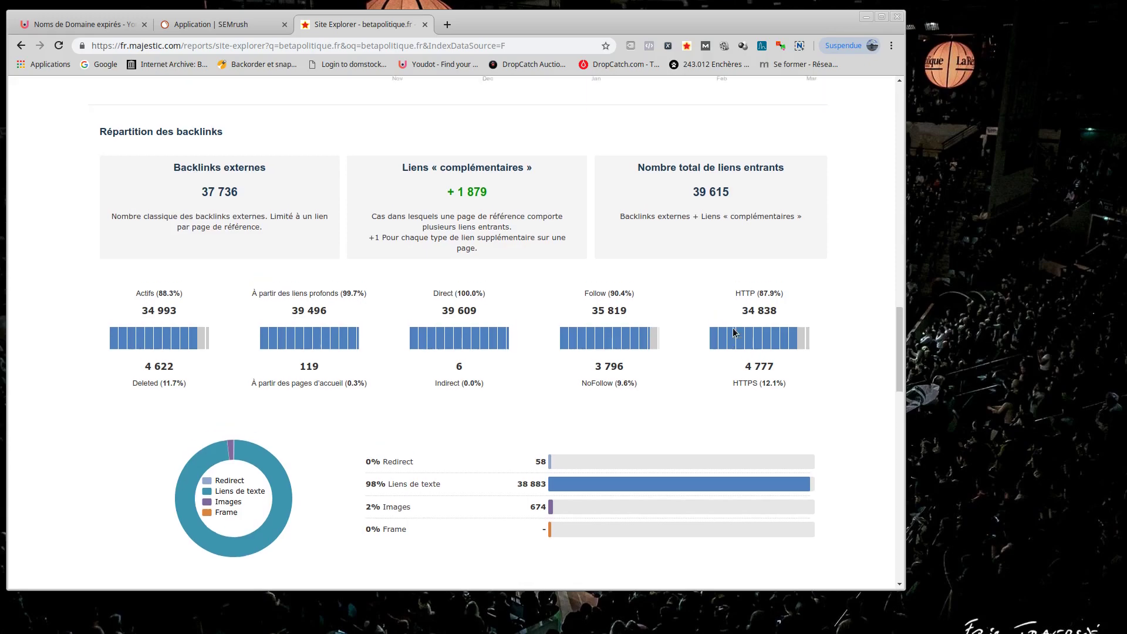
{"action": "scroll", "coordinate": [457, 240], "scroll_direction": "up", "scroll_amount": 15}
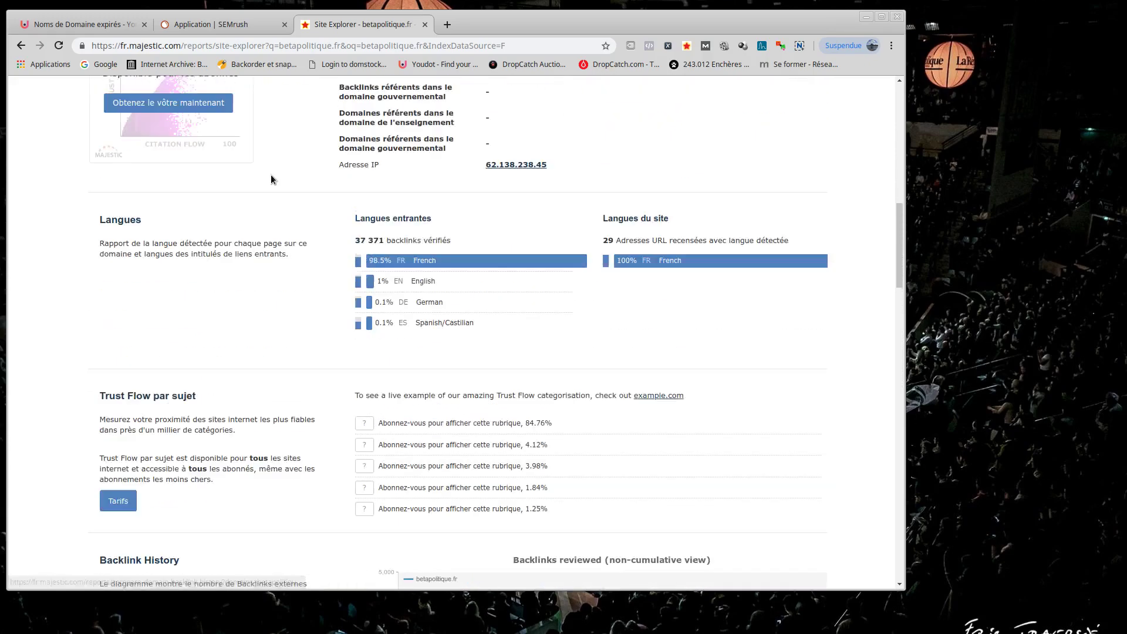
{"action": "scroll", "coordinate": [458, 276], "scroll_direction": "up", "scroll_amount": 2}
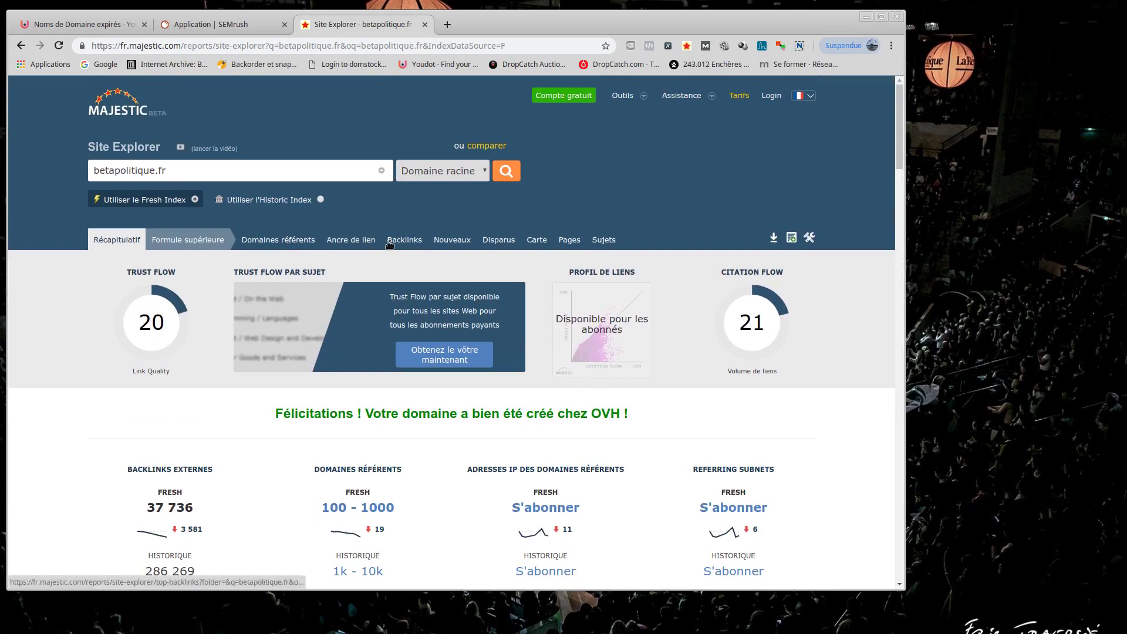
Open the referring domains report for betapolitique.fr, read the plan and tool descriptions, and return to the summary
{"action": "left_click", "coordinate": [298, 240]}
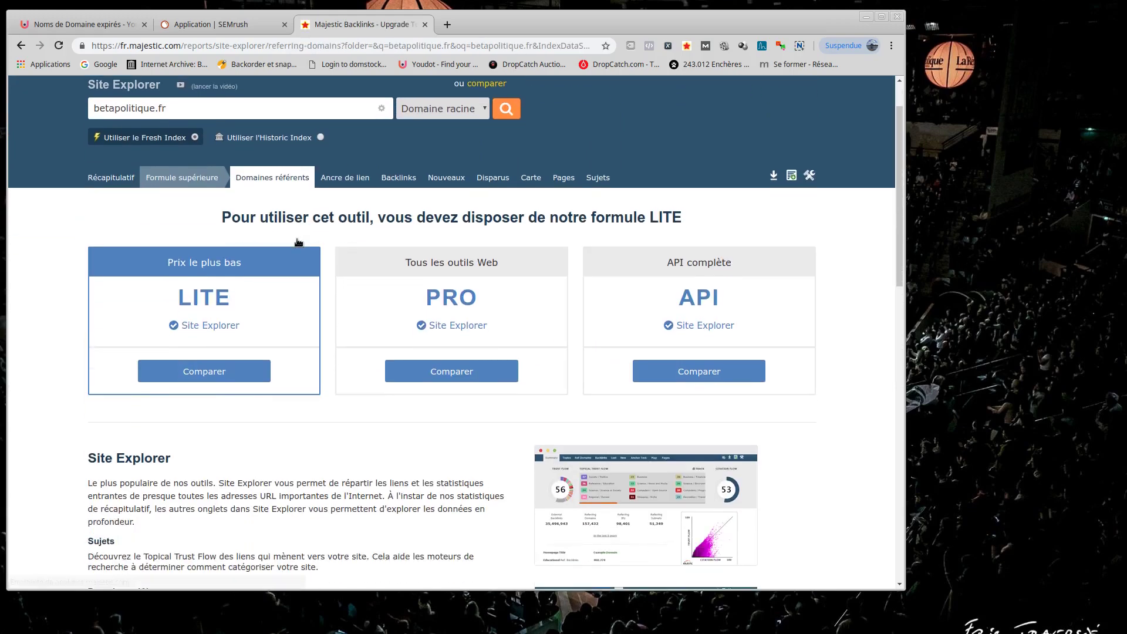
{"action": "scroll", "coordinate": [302, 241], "scroll_direction": "down", "scroll_amount": 3}
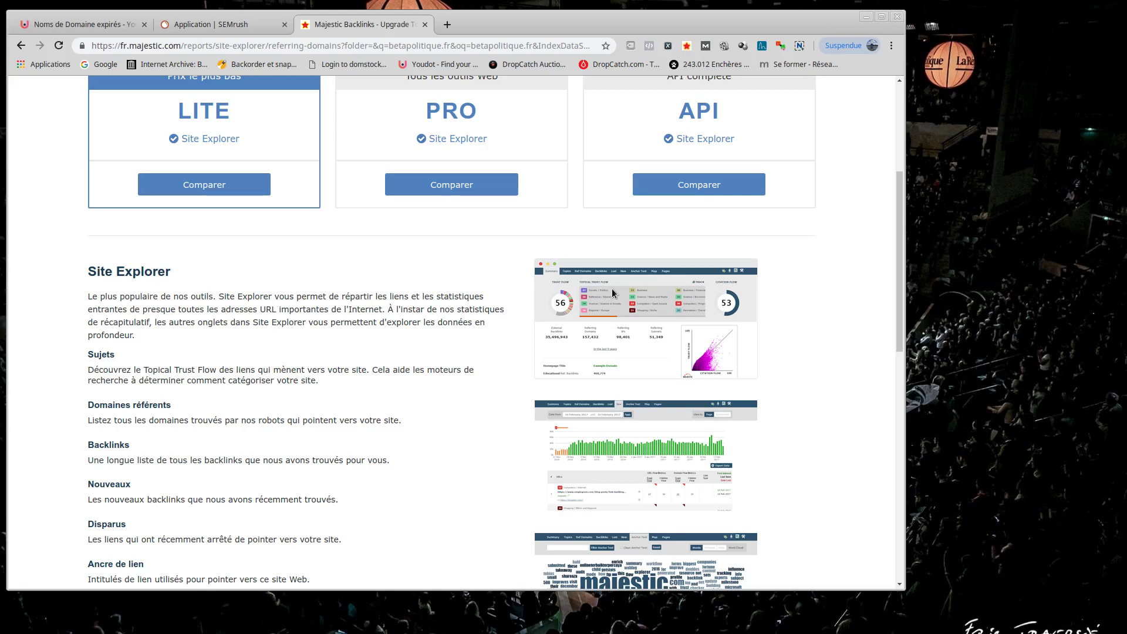
{"action": "scroll", "coordinate": [614, 291], "scroll_direction": "down", "scroll_amount": 1}
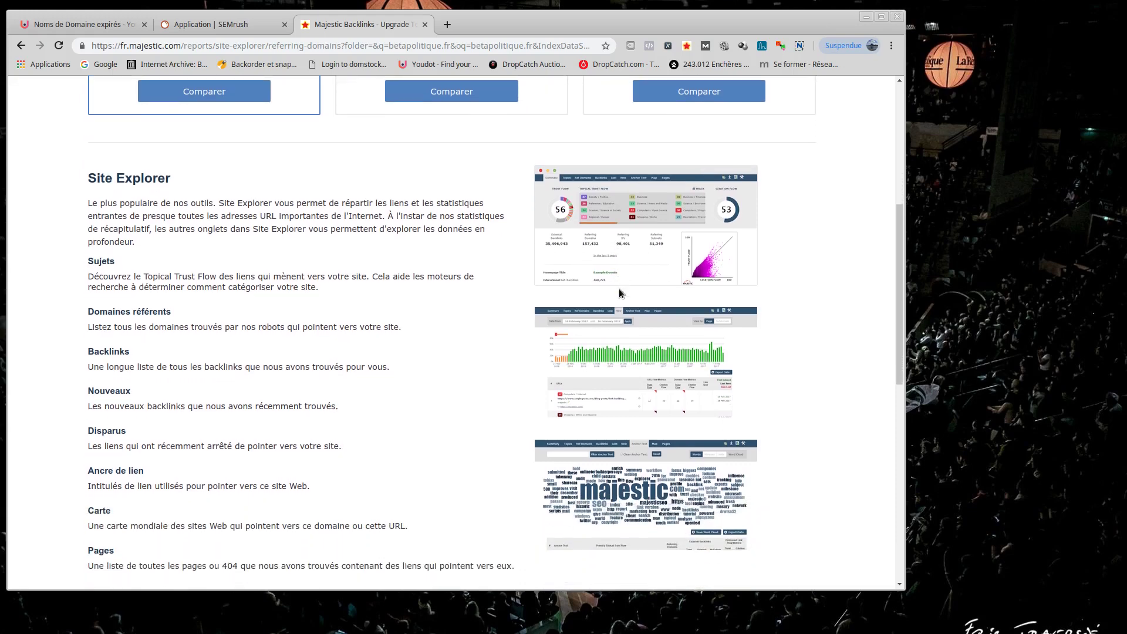
{"action": "scroll", "coordinate": [731, 338], "scroll_direction": "up", "scroll_amount": 5}
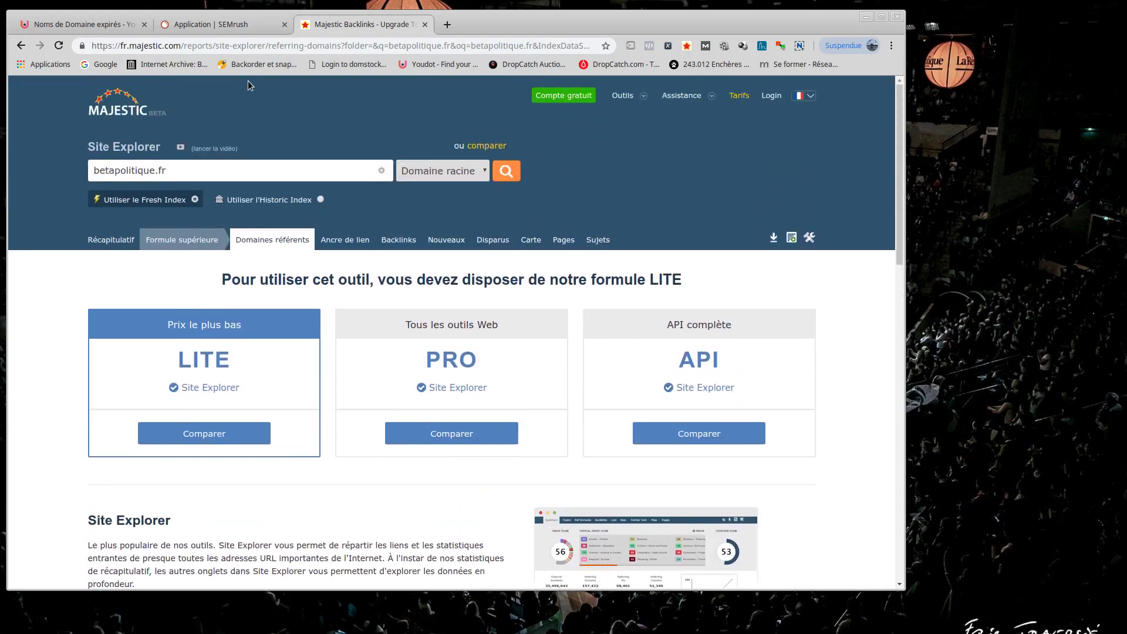
{"action": "left_click", "coordinate": [124, 241]}
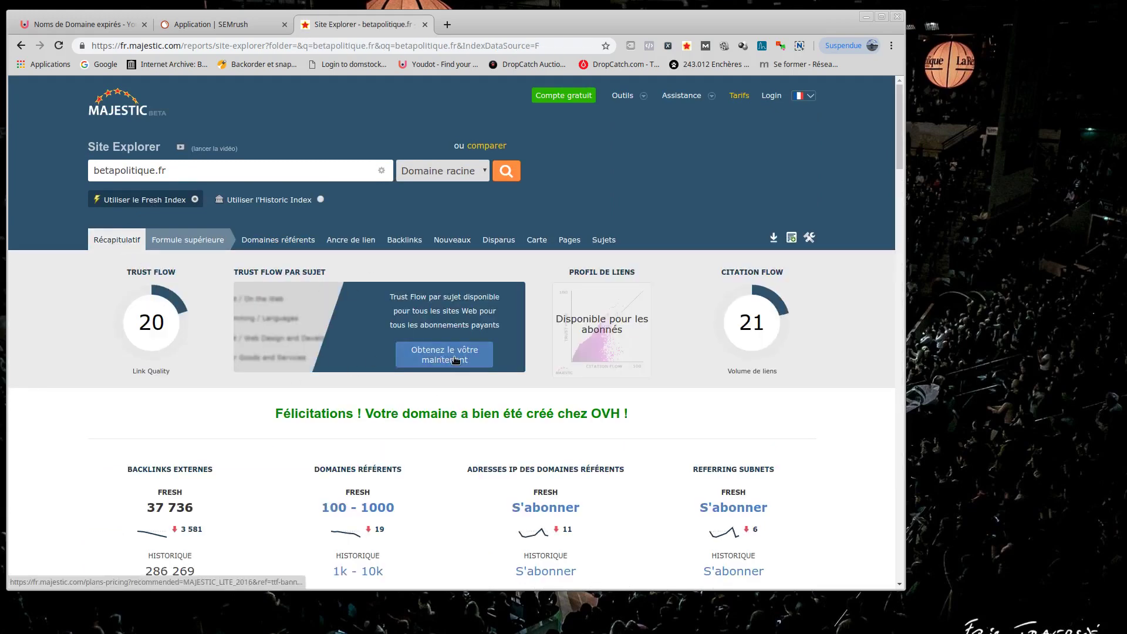
Open Majestic's subscription plans from the Trust Flow by topic offer and look back at the SEMrush bulk analysis
{"action": "left_click", "coordinate": [453, 359]}
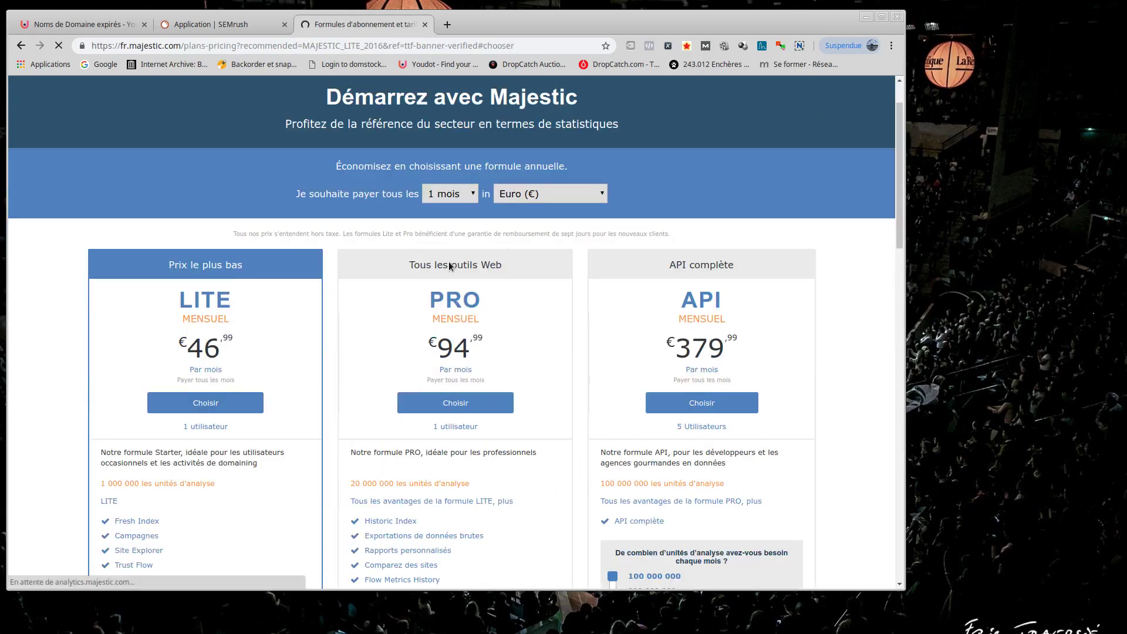
{"action": "left_click", "coordinate": [205, 26]}
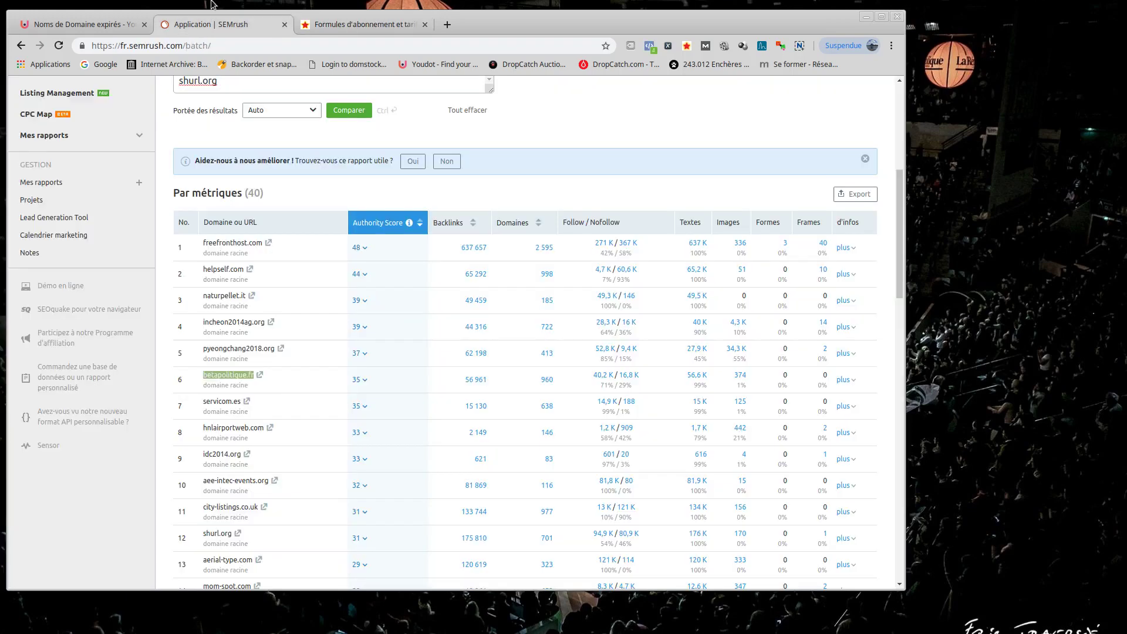
{"action": "scroll", "coordinate": [434, 342], "scroll_direction": "up", "scroll_amount": 2}
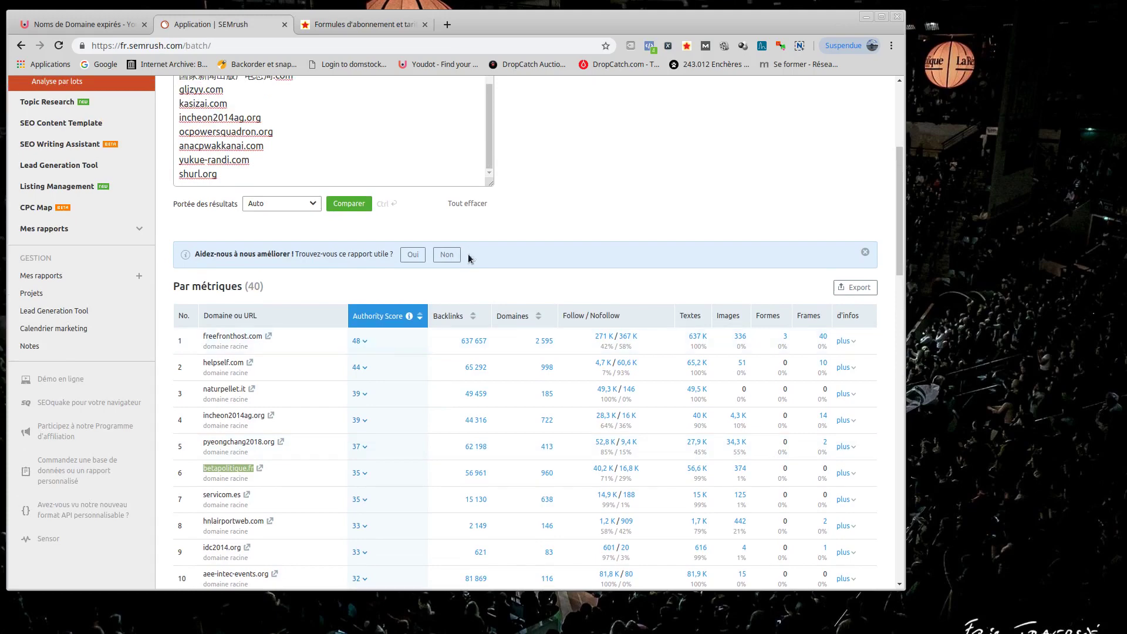
{"action": "scroll", "coordinate": [407, 235], "scroll_direction": "up", "scroll_amount": 3}
Return to Majestic's plan prices to review them and go back to the betapolitique.fr summary
{"action": "left_click", "coordinate": [342, 24]}
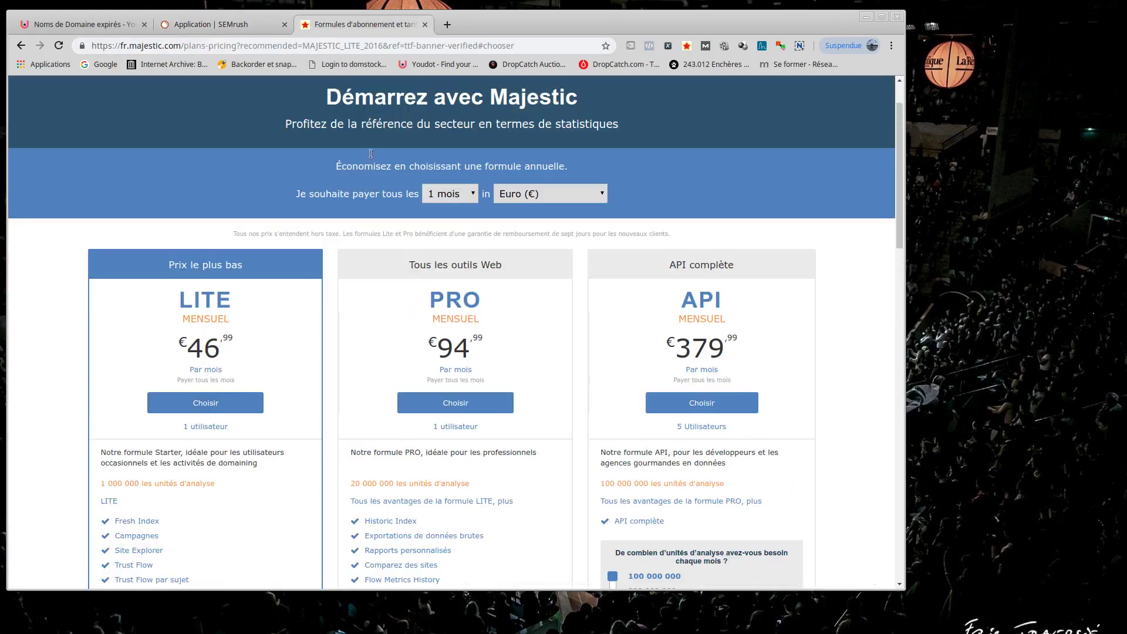
{"action": "scroll", "coordinate": [461, 196], "scroll_direction": "up", "scroll_amount": 1}
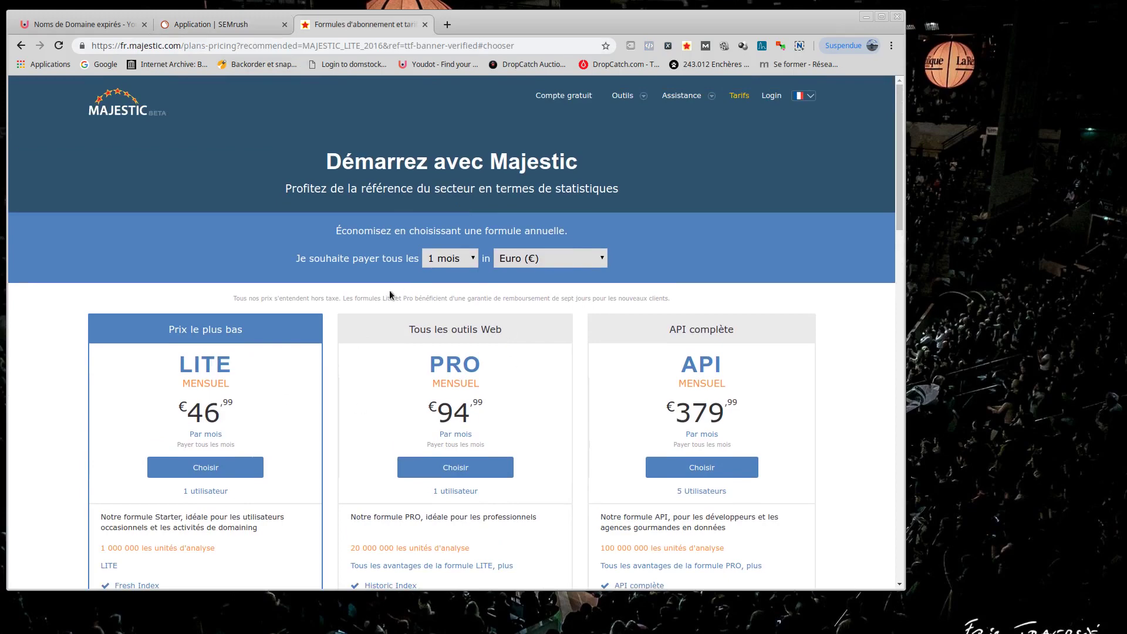
{"action": "left_click", "coordinate": [21, 46]}
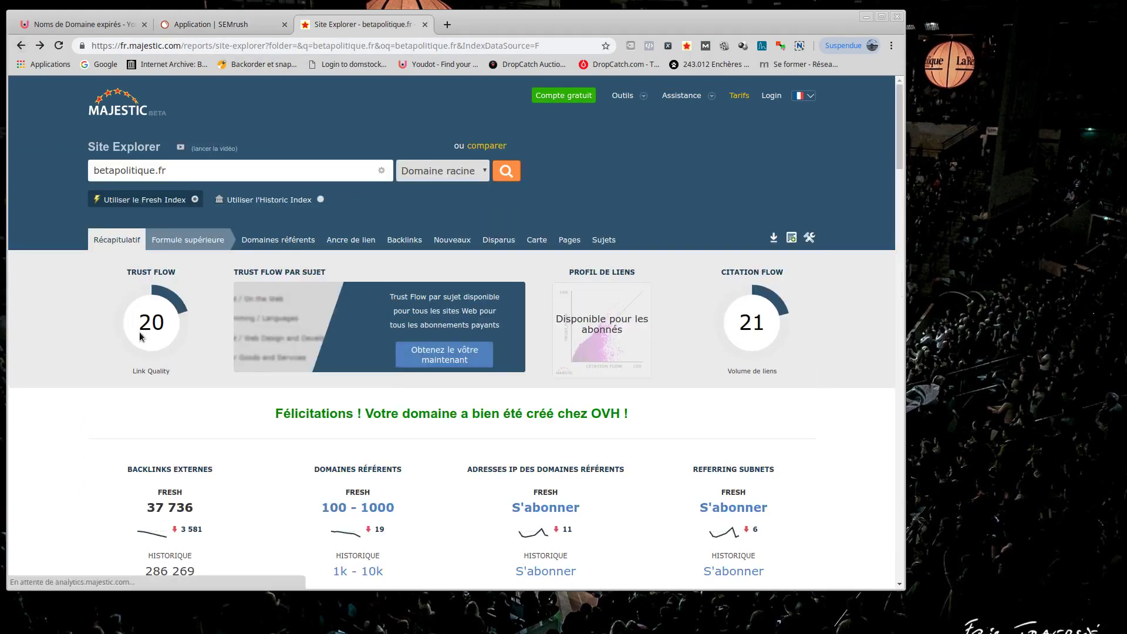
Search Google for "ranxexplorer" in a new browser tab and open the Ranxplorer website
{"action": "left_click", "coordinate": [217, 174]}
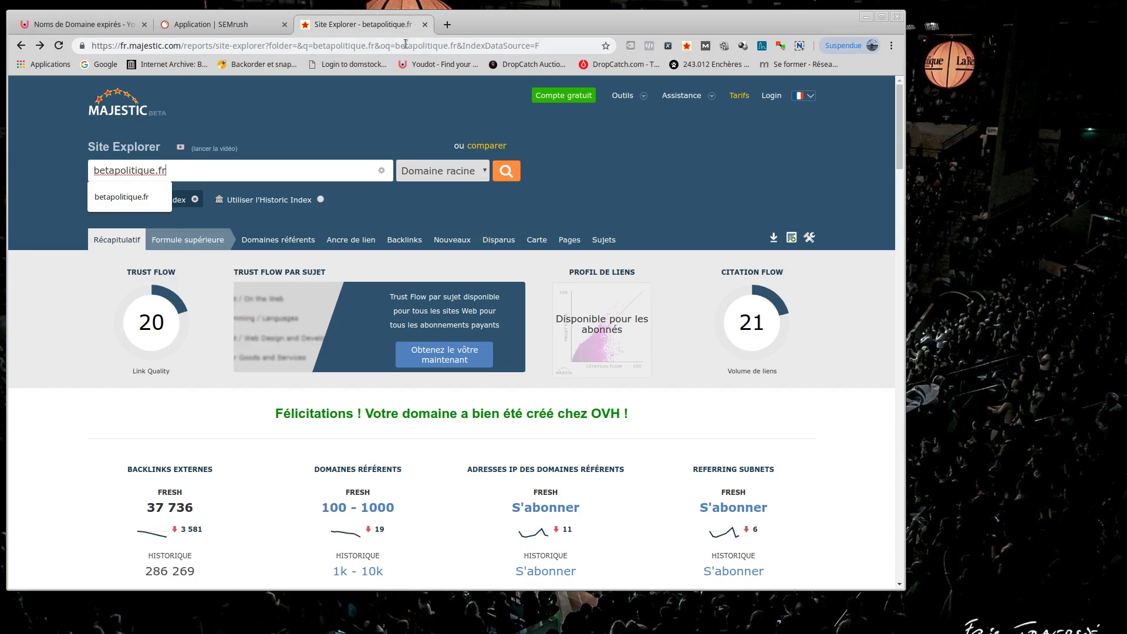
{"action": "left_click", "coordinate": [442, 29]}
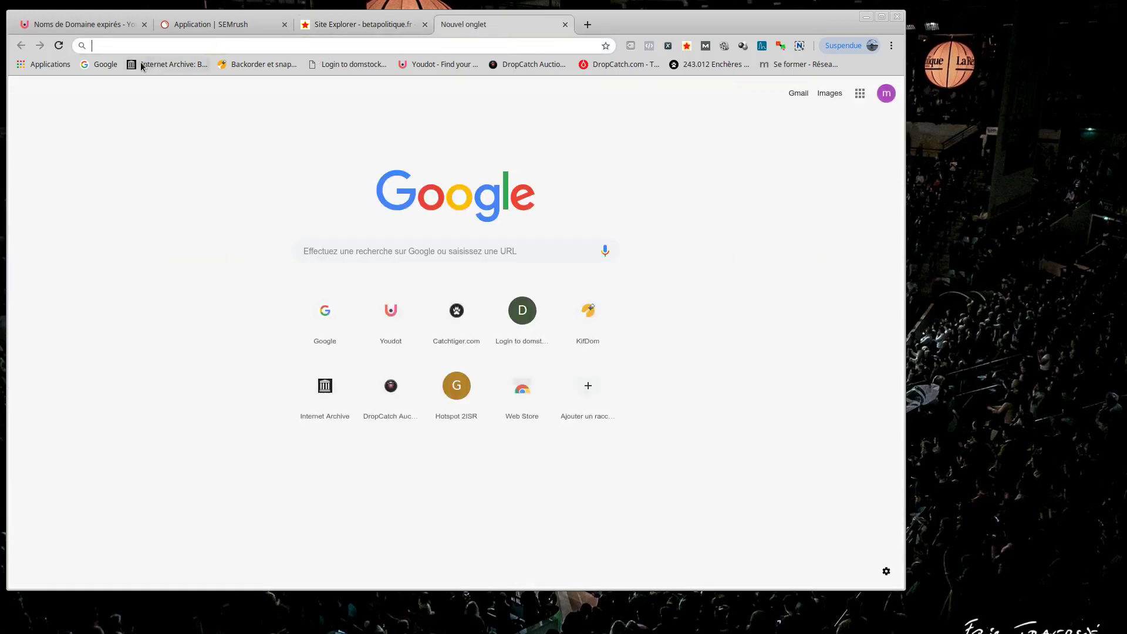
{"action": "left_click", "coordinate": [98, 66]}
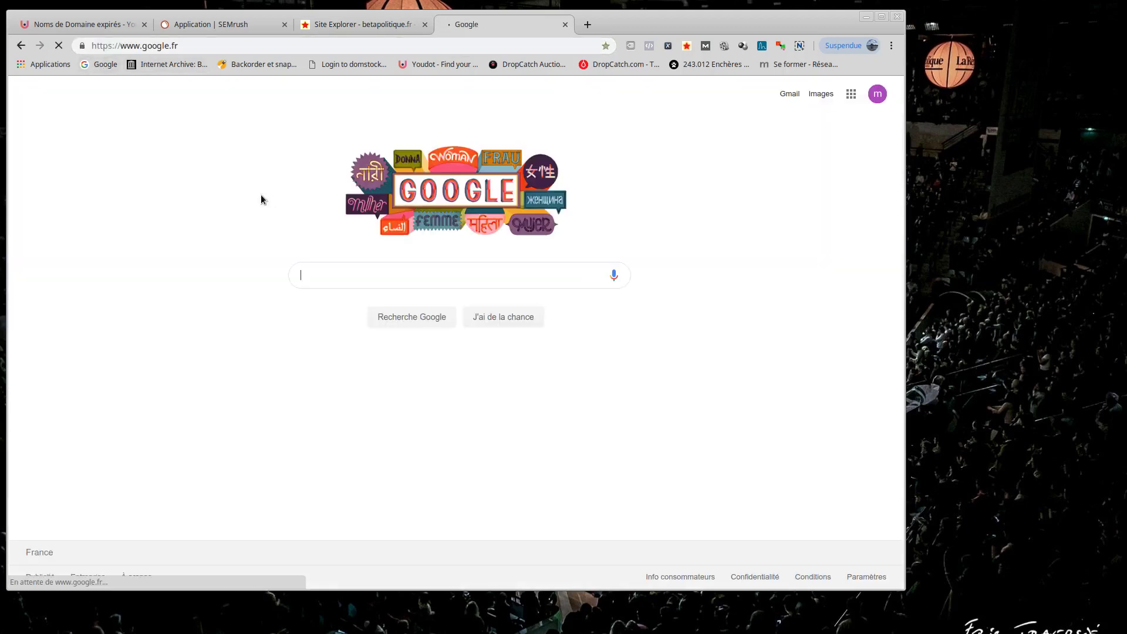
{"action": "type", "text": "ran"}
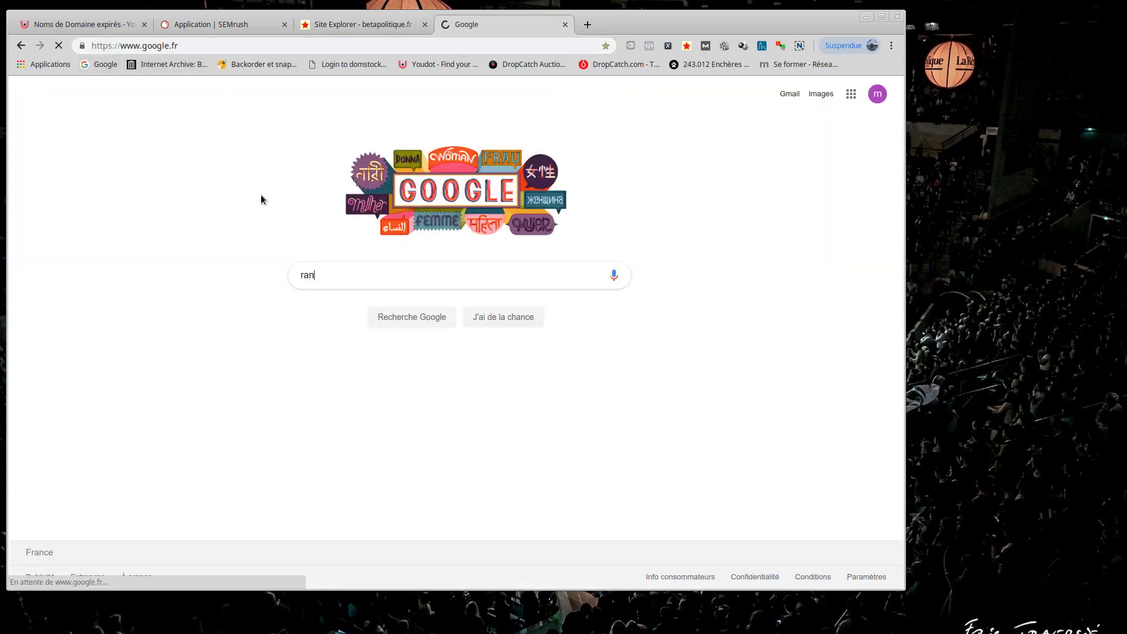
{"action": "type", "text": "xexplorer"}
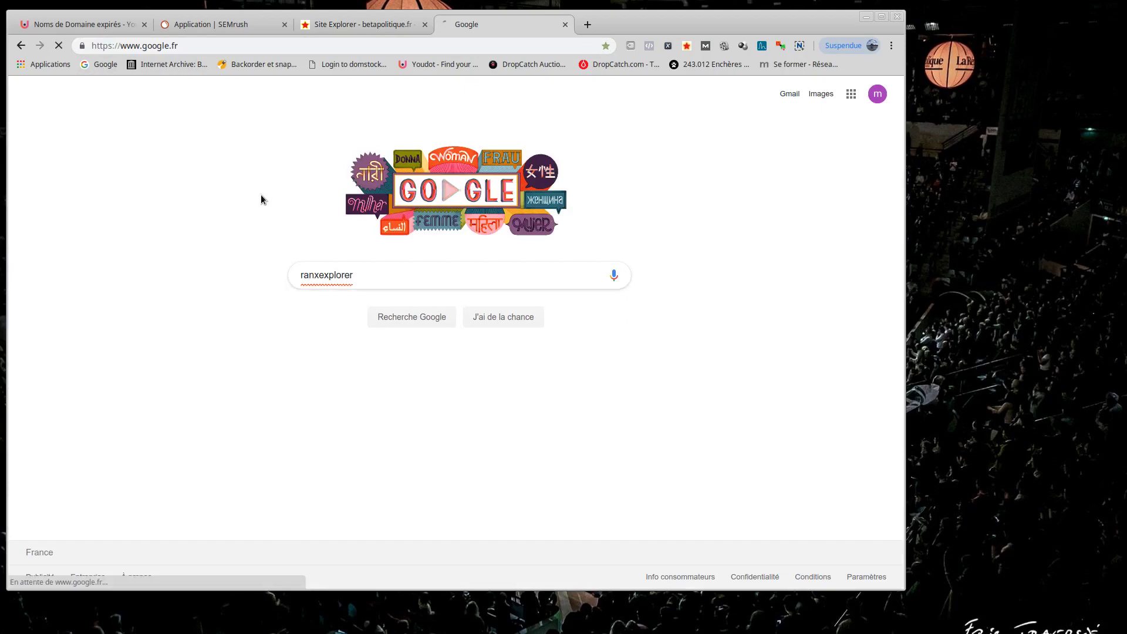
{"action": "left_click", "coordinate": [270, 223]}
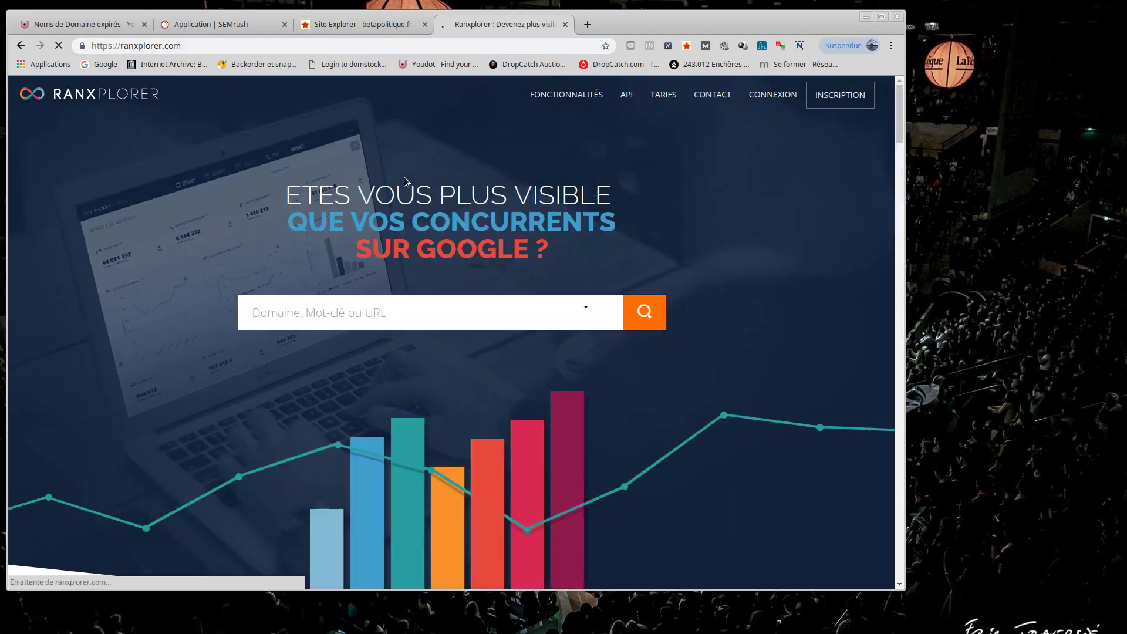
Look up betapolitique.fr in Ranxplorer and review its organic and paid key figures and traffic evolution
{"action": "right_click", "coordinate": [338, 313]}
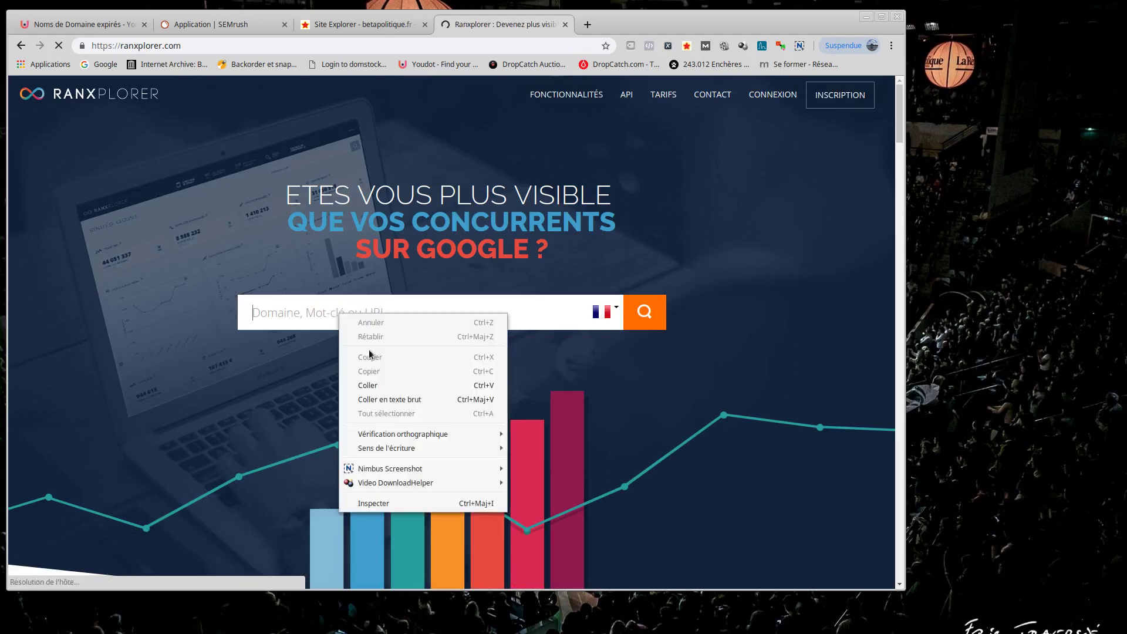
{"action": "left_click", "coordinate": [386, 389]}
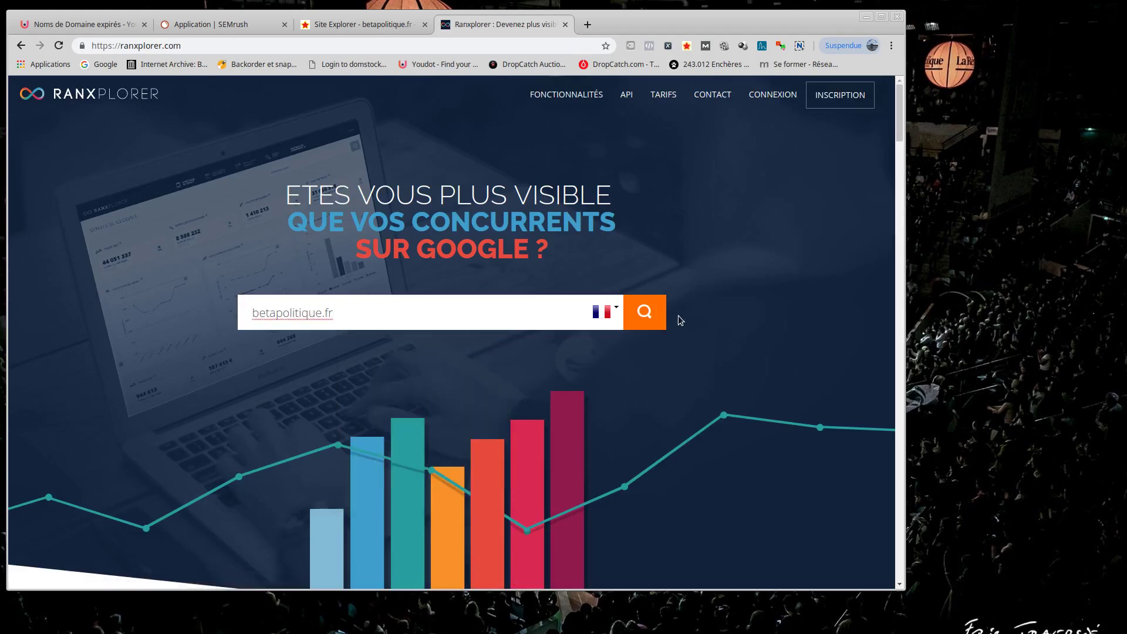
{"action": "left_click", "coordinate": [652, 315]}
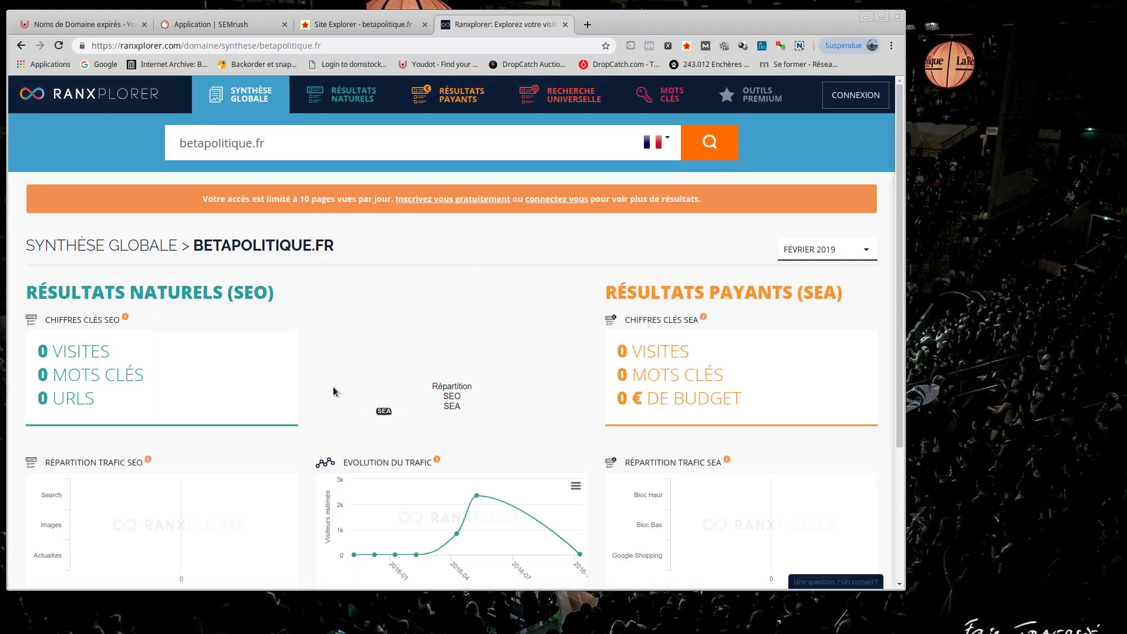
{"action": "scroll", "coordinate": [470, 309], "scroll_direction": "down", "scroll_amount": 3}
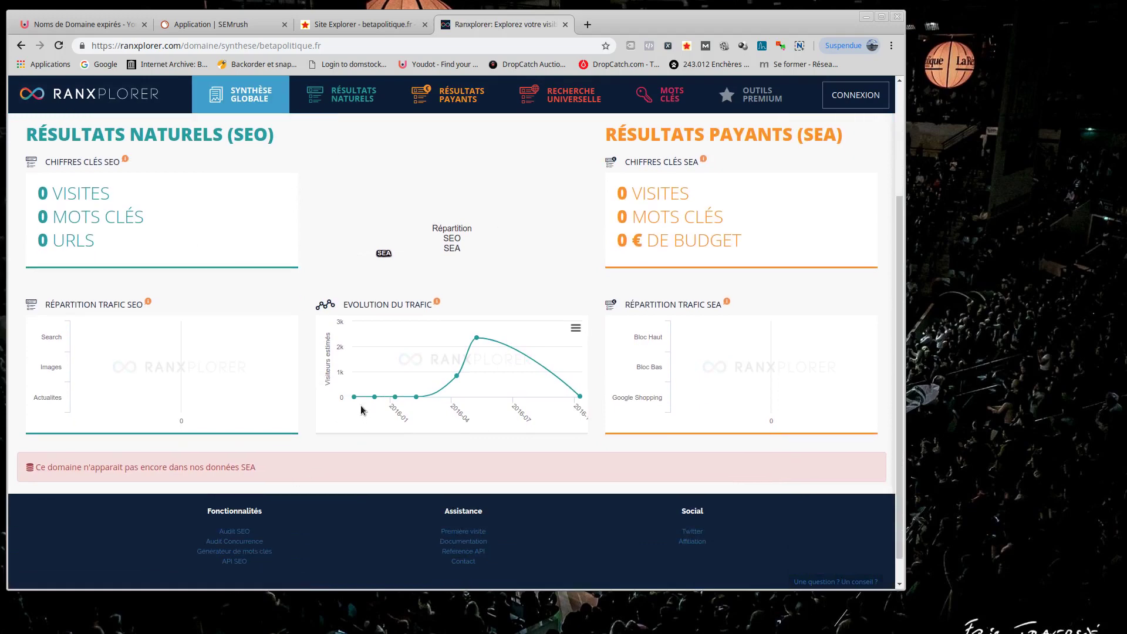
{"action": "scroll", "coordinate": [195, 413], "scroll_direction": "up", "scroll_amount": 2}
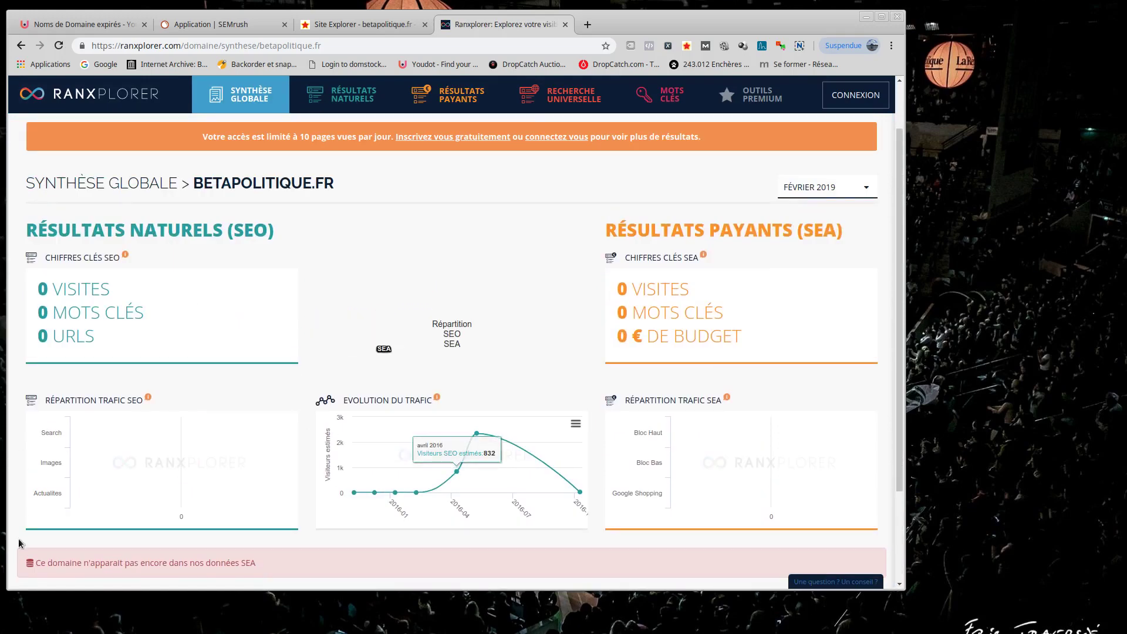
{"action": "left_click_drag", "start_coordinate": [216, 565], "coordinate": [258, 569]}
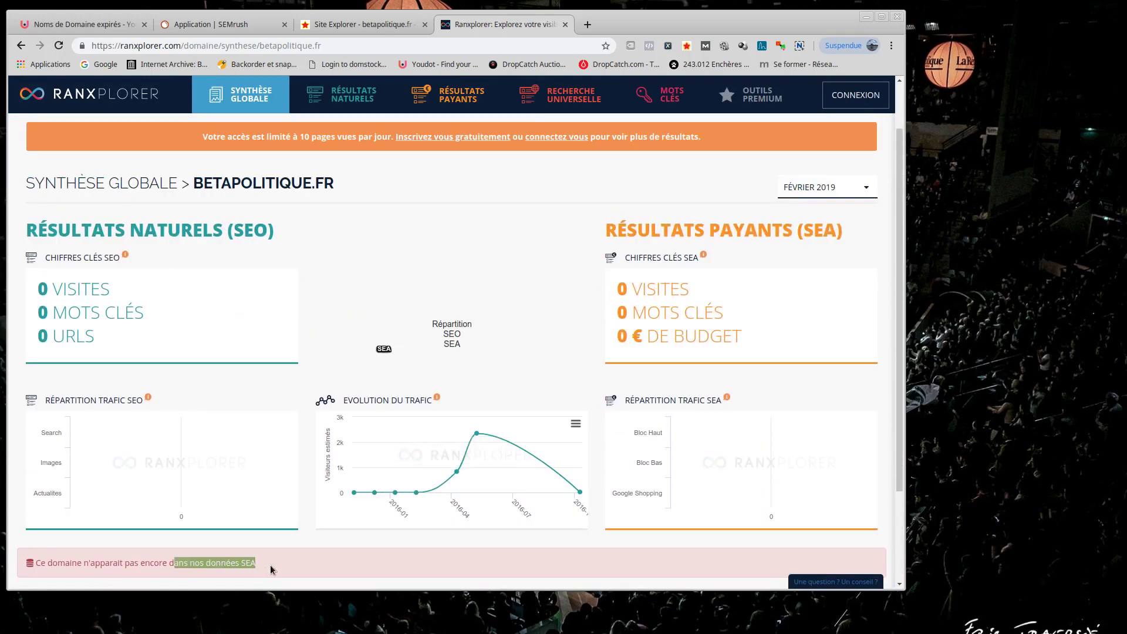
{"action": "left_click", "coordinate": [273, 568]}
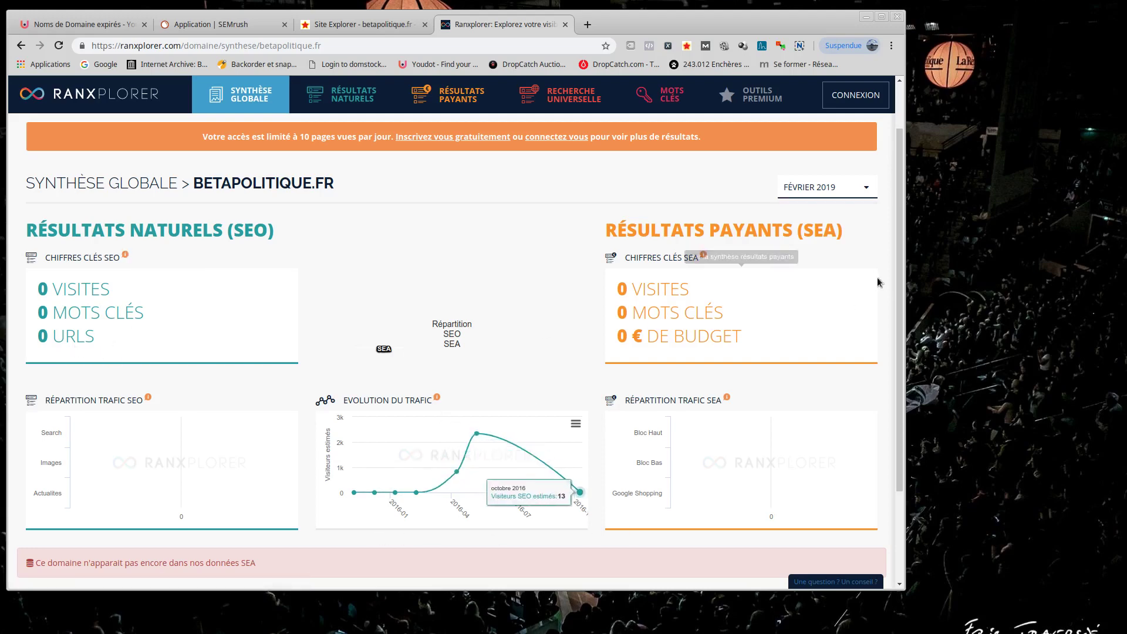
{"action": "scroll", "coordinate": [496, 334], "scroll_direction": "down", "scroll_amount": 2}
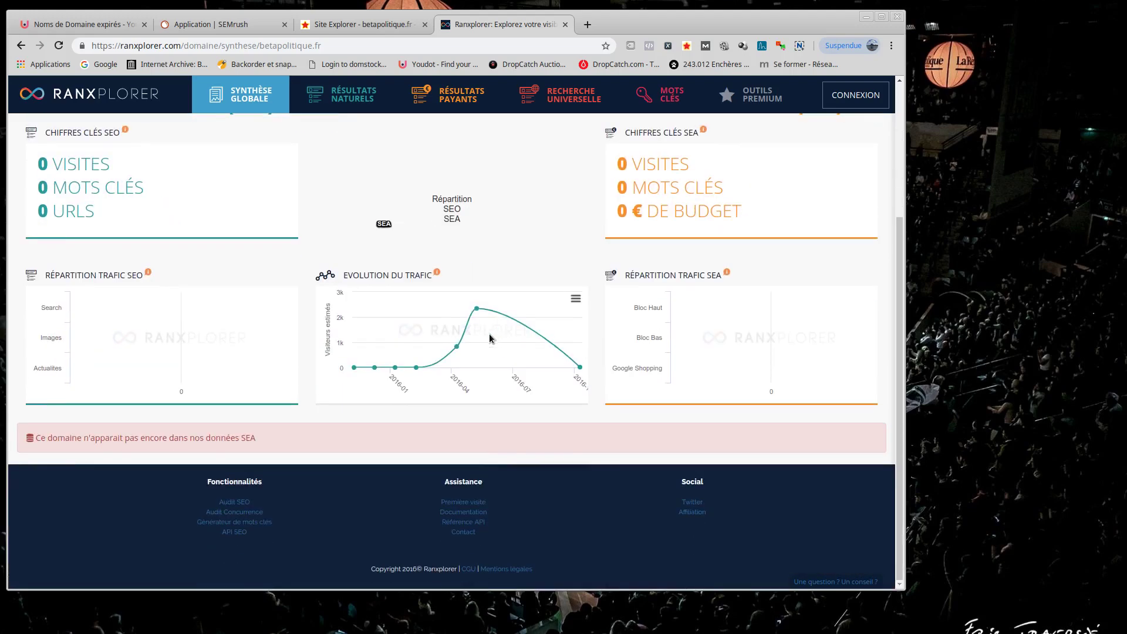
Switch to the SEMrush bulk analysis and examine the Authority Score breakdown for betapolitique.fr, including its Trust Score
{"action": "left_click", "coordinate": [387, 23]}
{"action": "left_click", "coordinate": [215, 24]}
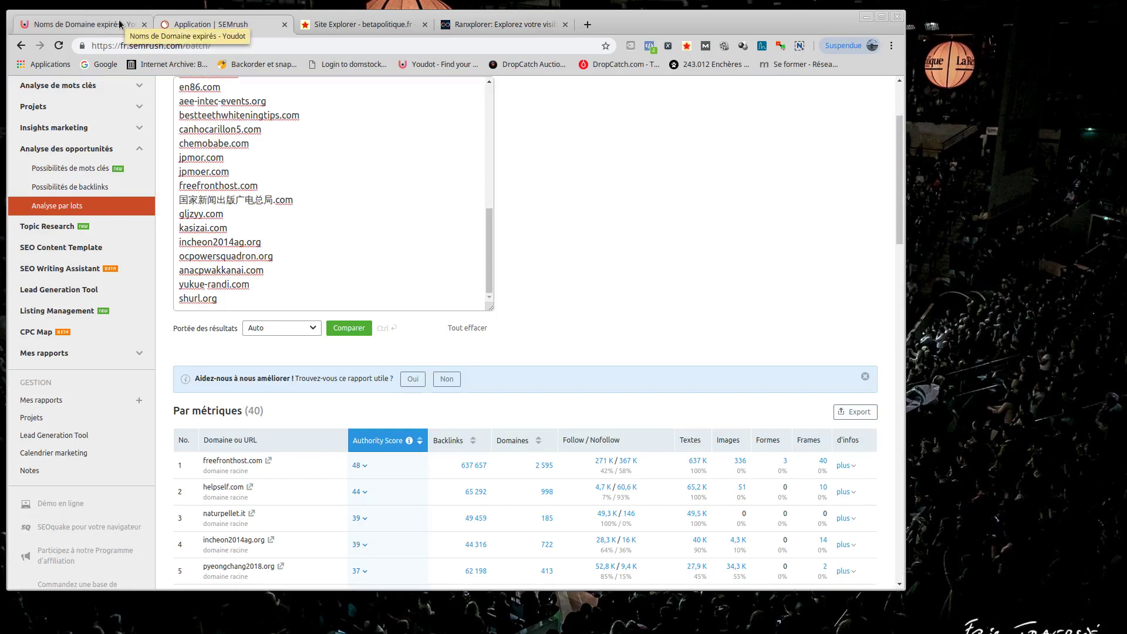
{"action": "scroll", "coordinate": [353, 286], "scroll_direction": "down", "scroll_amount": 1}
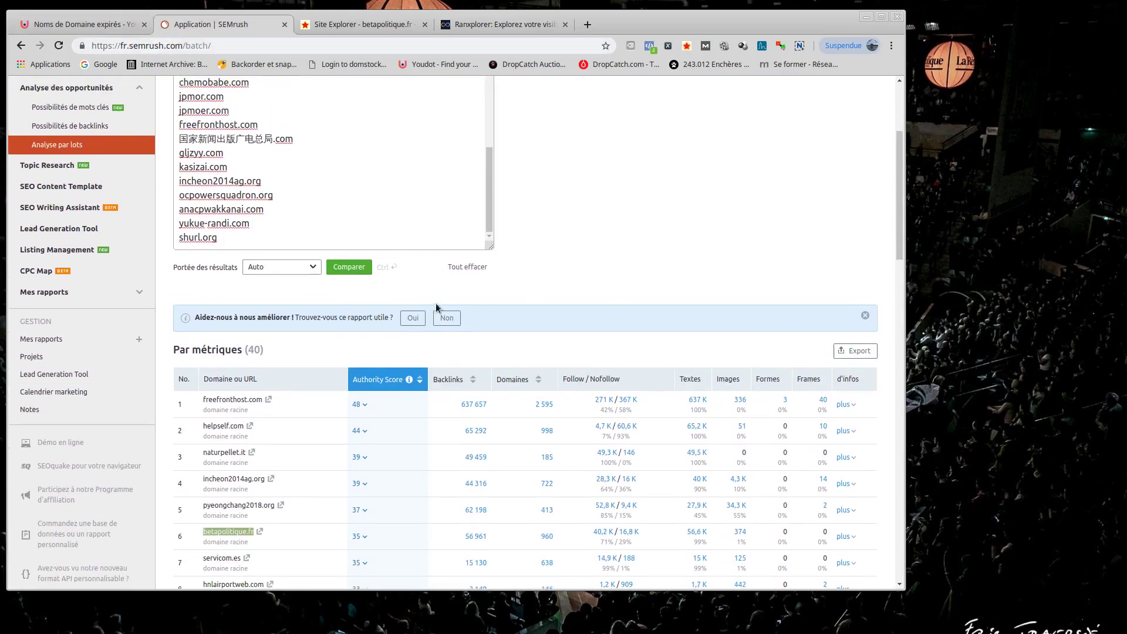
{"action": "scroll", "coordinate": [497, 298], "scroll_direction": "up", "scroll_amount": 1}
{"action": "scroll", "coordinate": [497, 298], "scroll_direction": "down", "scroll_amount": 3}
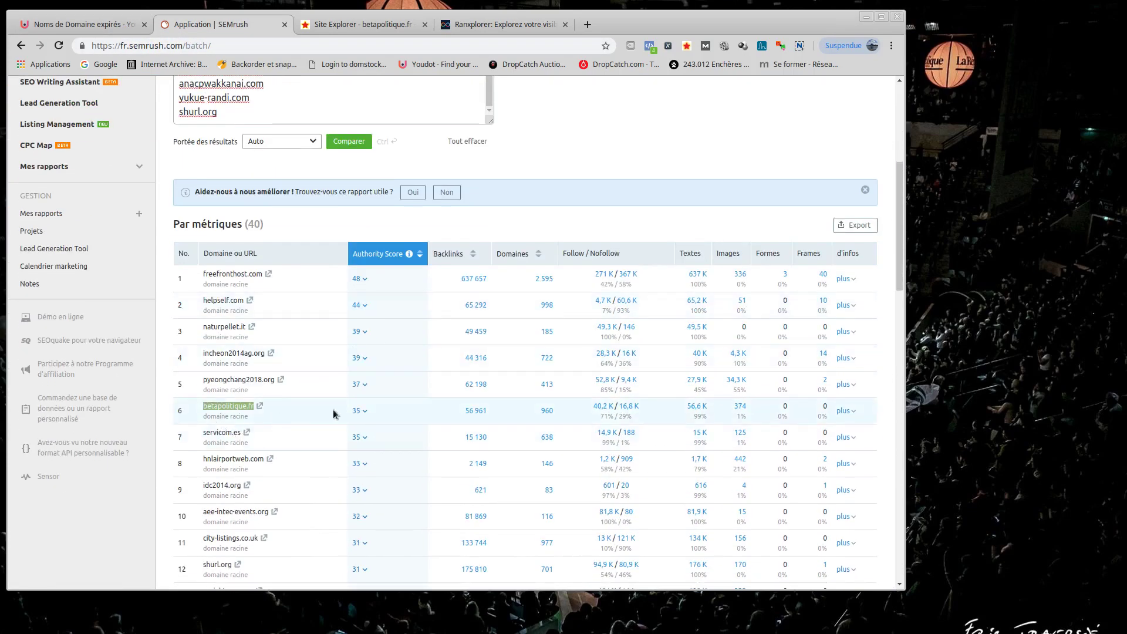
{"action": "left_click", "coordinate": [359, 412]}
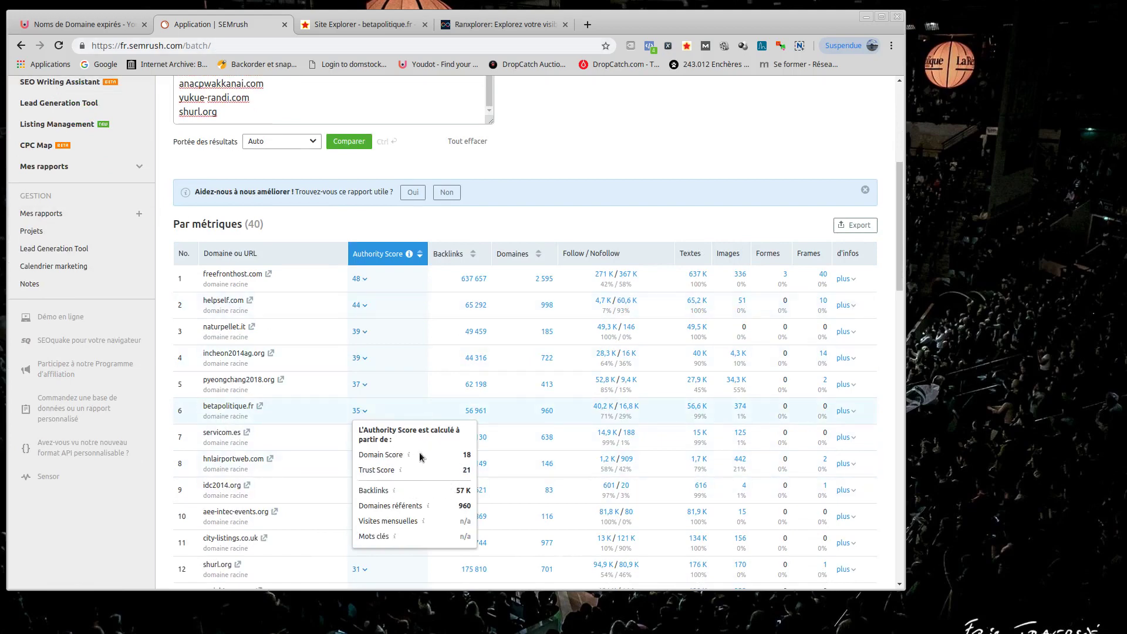
{"action": "mouse_move", "coordinate": [398, 470]}
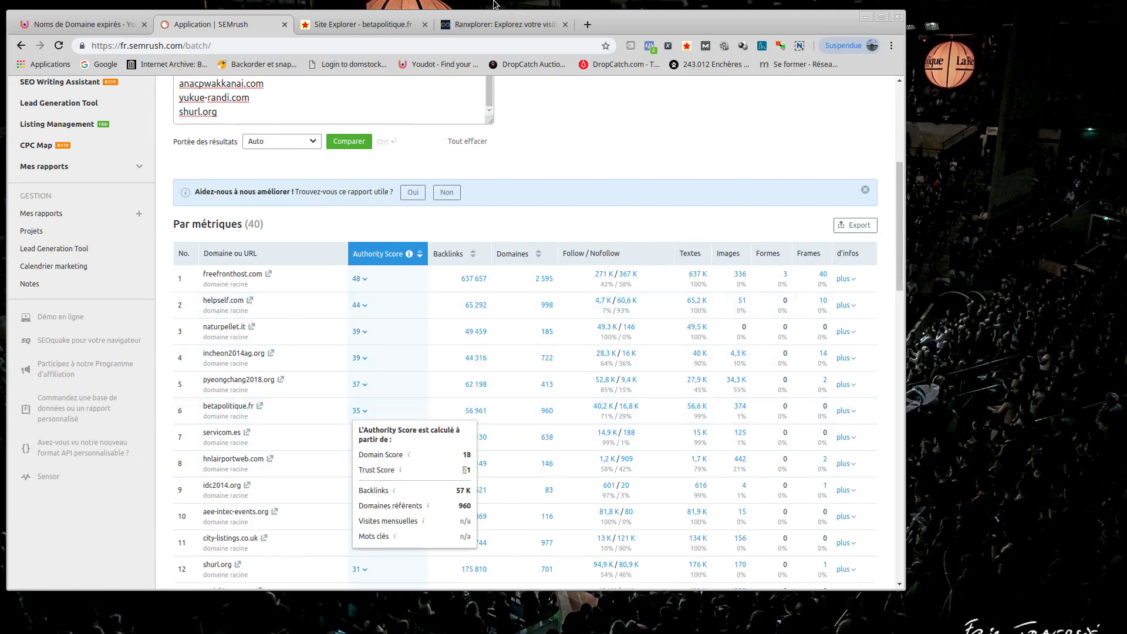
Switch to Ranxplorer, open the organic results summary for betapolitique.fr, and examine its traffic, keyword position and position range charts
{"action": "left_click", "coordinate": [487, 26]}
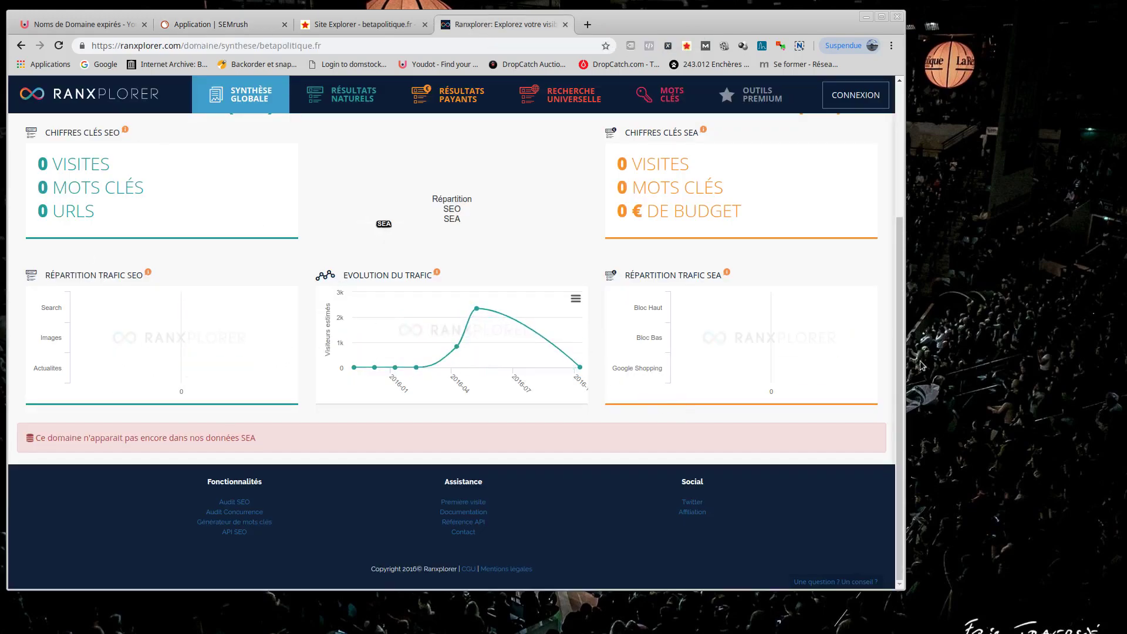
{"action": "scroll", "coordinate": [515, 422], "scroll_direction": "up", "scroll_amount": 3}
{"action": "mouse_move", "coordinate": [329, 112]}
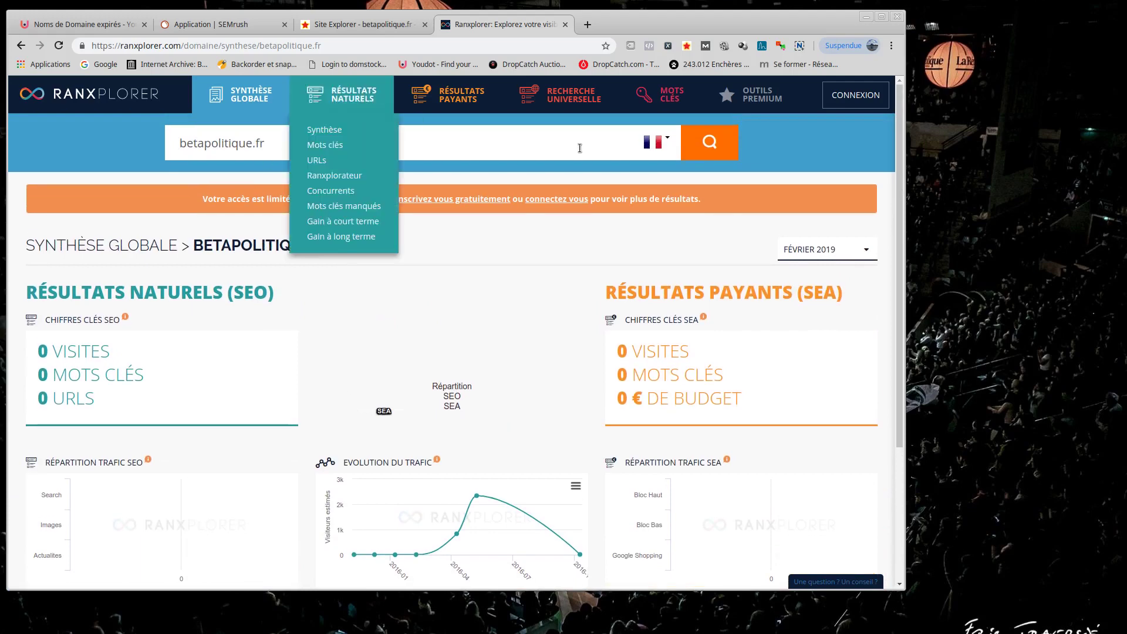
{"action": "left_click", "coordinate": [340, 130]}
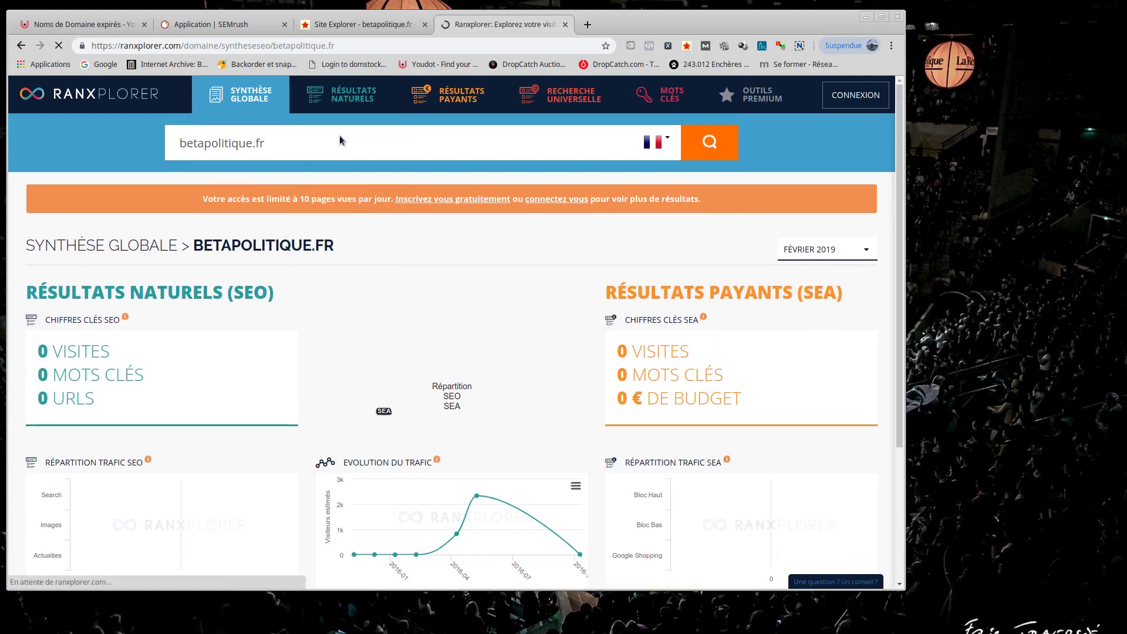
{"action": "scroll", "coordinate": [340, 136], "scroll_direction": "down", "scroll_amount": 3}
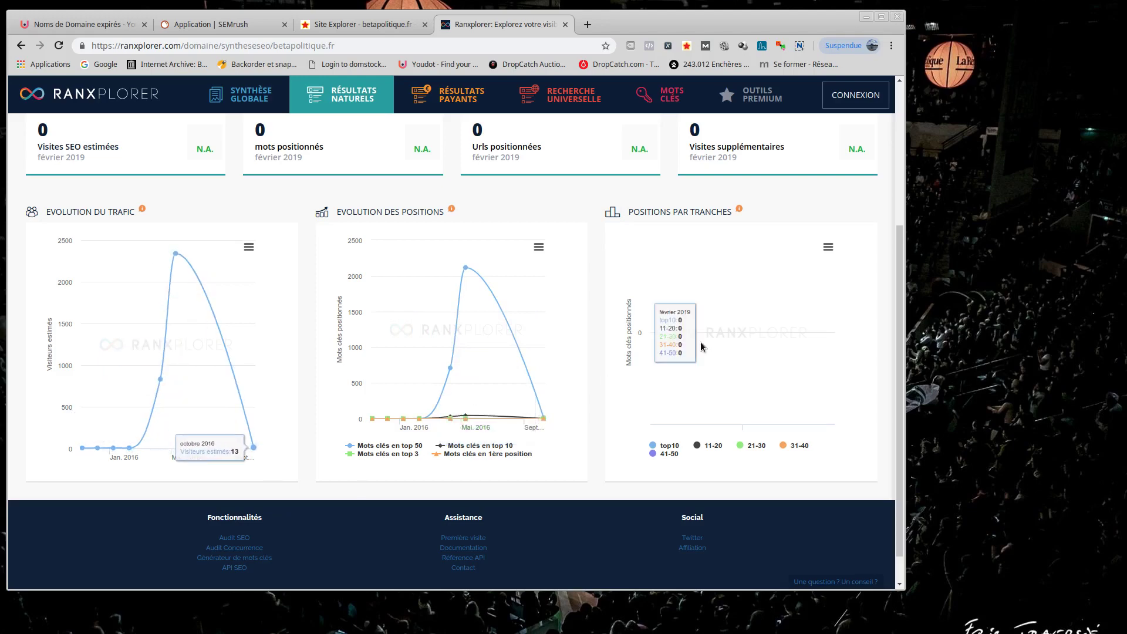
{"action": "scroll", "coordinate": [445, 330], "scroll_direction": "up", "scroll_amount": 4}
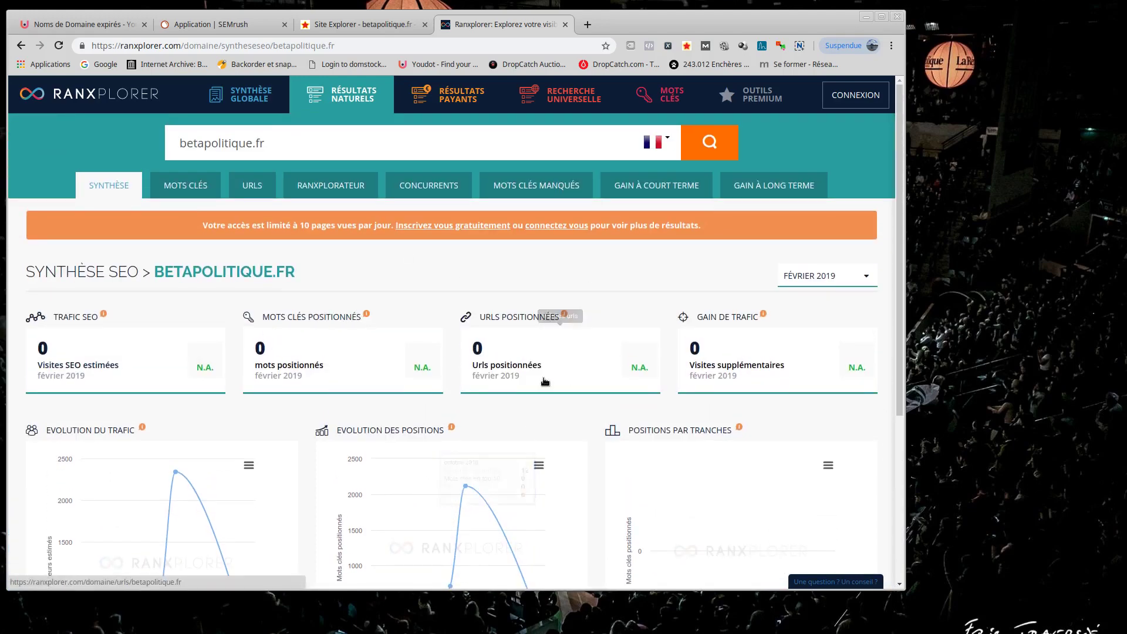
{"action": "scroll", "coordinate": [540, 387], "scroll_direction": "down", "scroll_amount": 3}
{"action": "scroll", "coordinate": [782, 368], "scroll_direction": "down", "scroll_amount": 2}
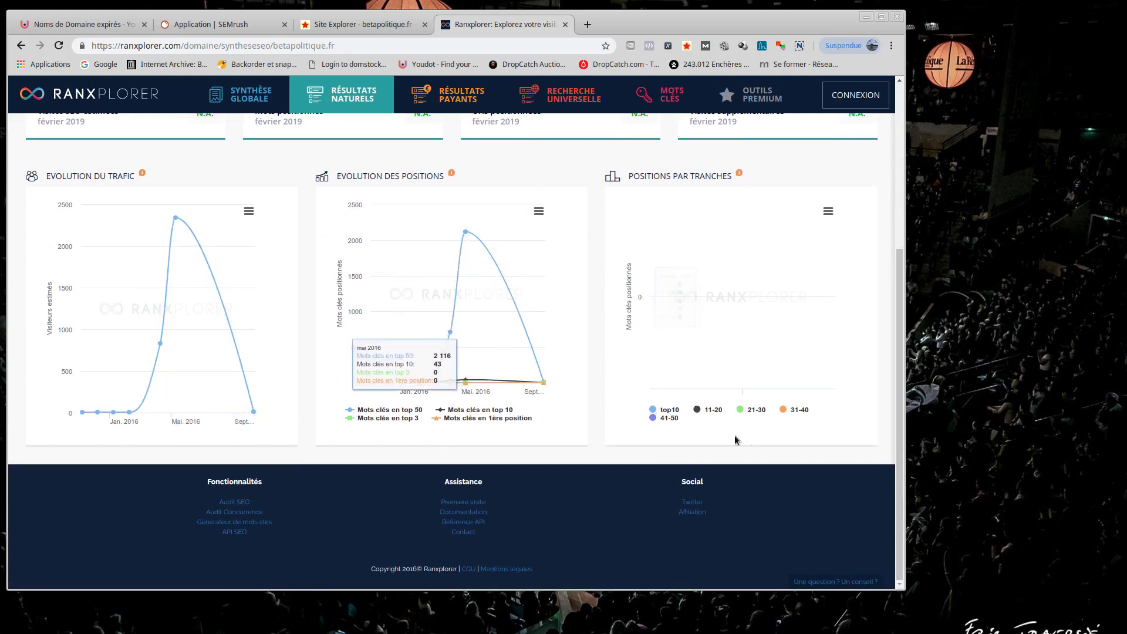
{"action": "scroll", "coordinate": [470, 358], "scroll_direction": "up", "scroll_amount": 3}
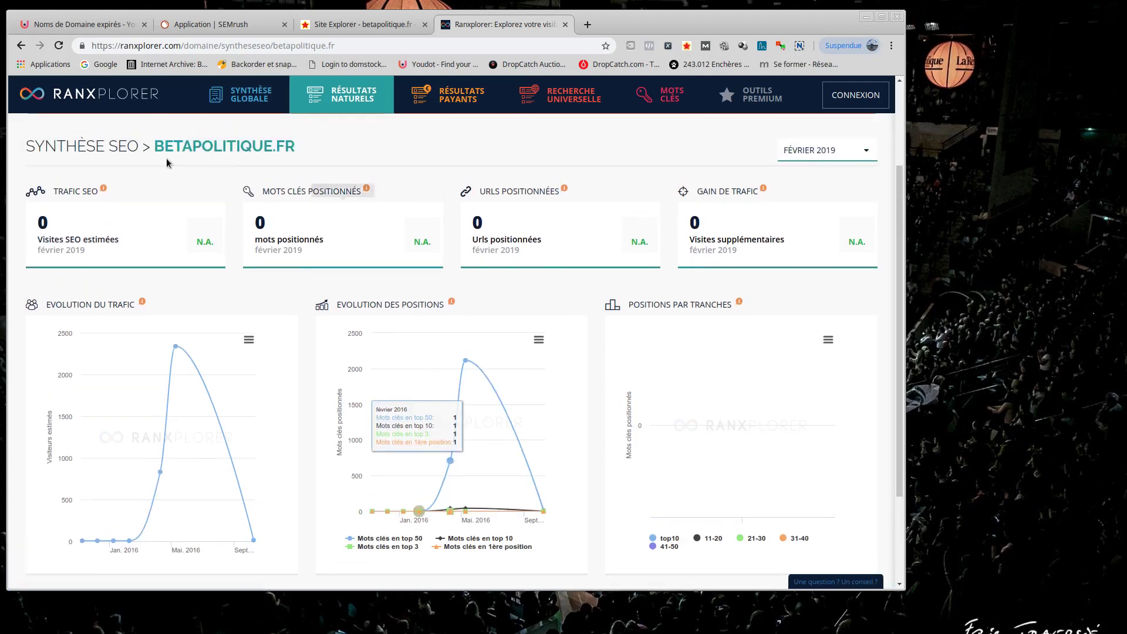
Return to the SEMrush bulk analysis and copy the domain freefronthost.com from the metrics table
{"action": "left_click", "coordinate": [339, 27]}
{"action": "left_click", "coordinate": [211, 24]}
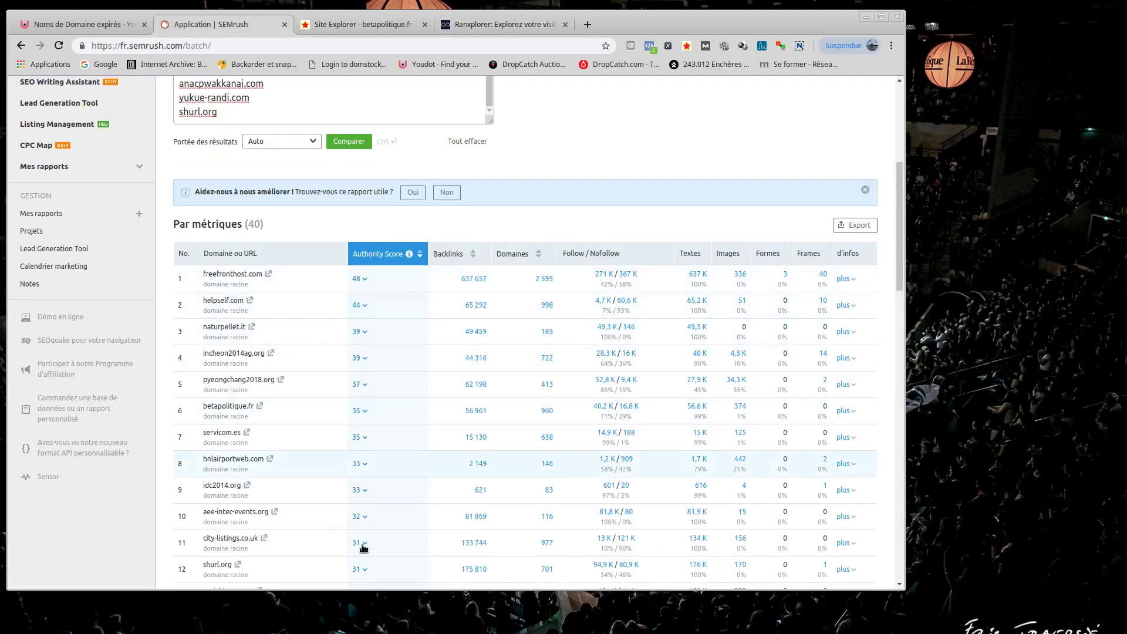
{"action": "scroll", "coordinate": [282, 311], "scroll_direction": "up", "scroll_amount": 1}
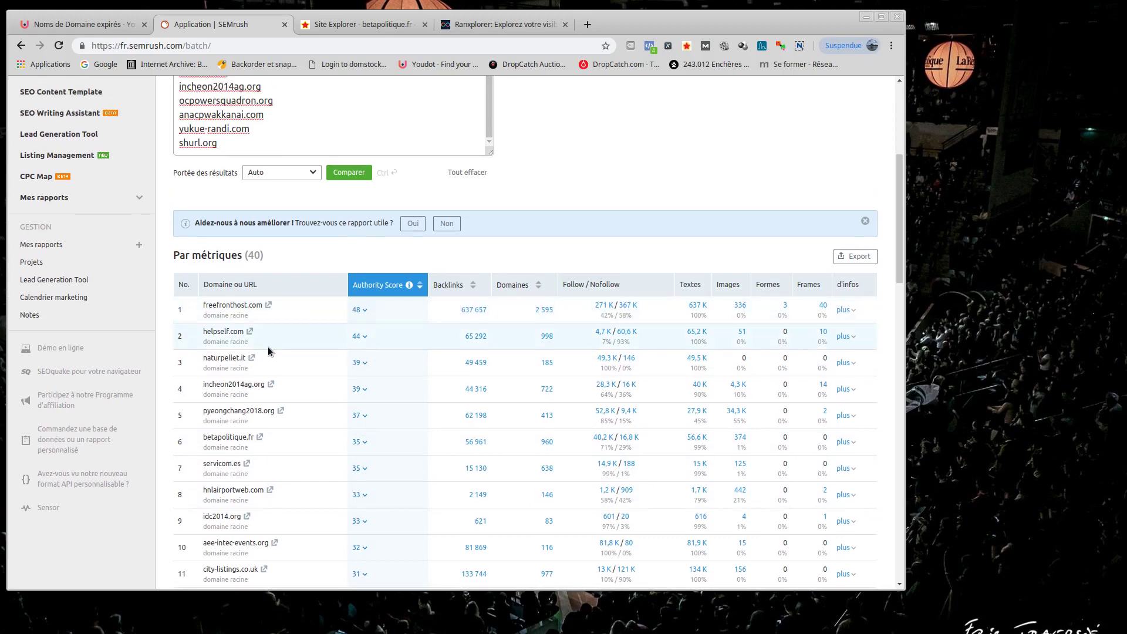
{"action": "scroll", "coordinate": [199, 334], "scroll_direction": "up", "scroll_amount": 4}
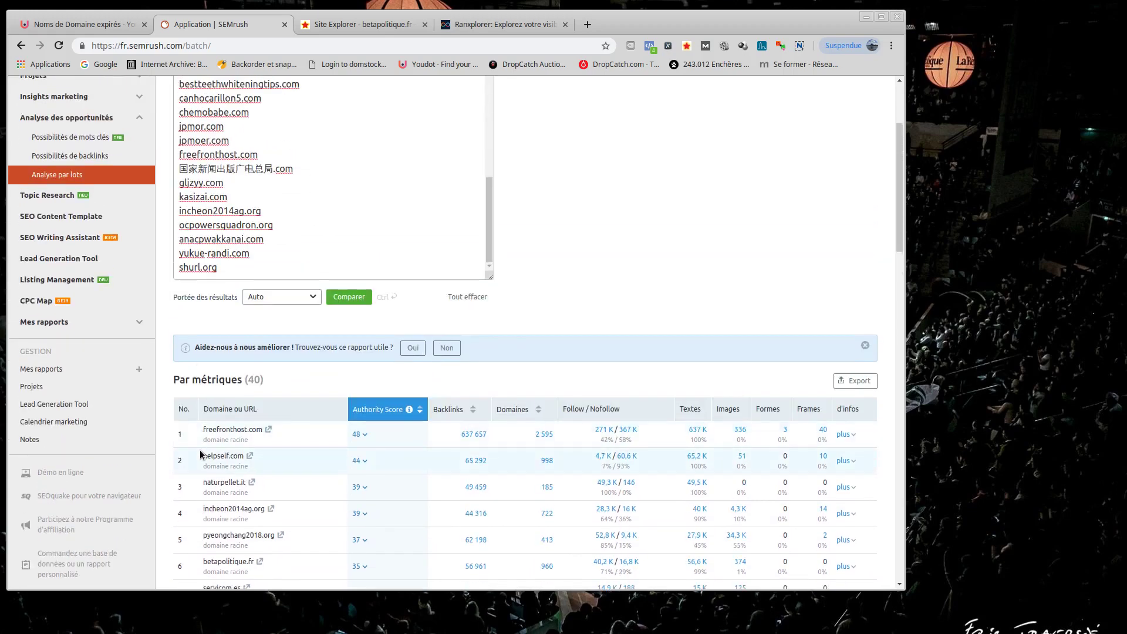
{"action": "left_click_drag", "start_coordinate": [262, 429], "coordinate": [202, 430]}
{"action": "right_click", "coordinate": [202, 428]}
{"action": "left_click", "coordinate": [201, 429]}
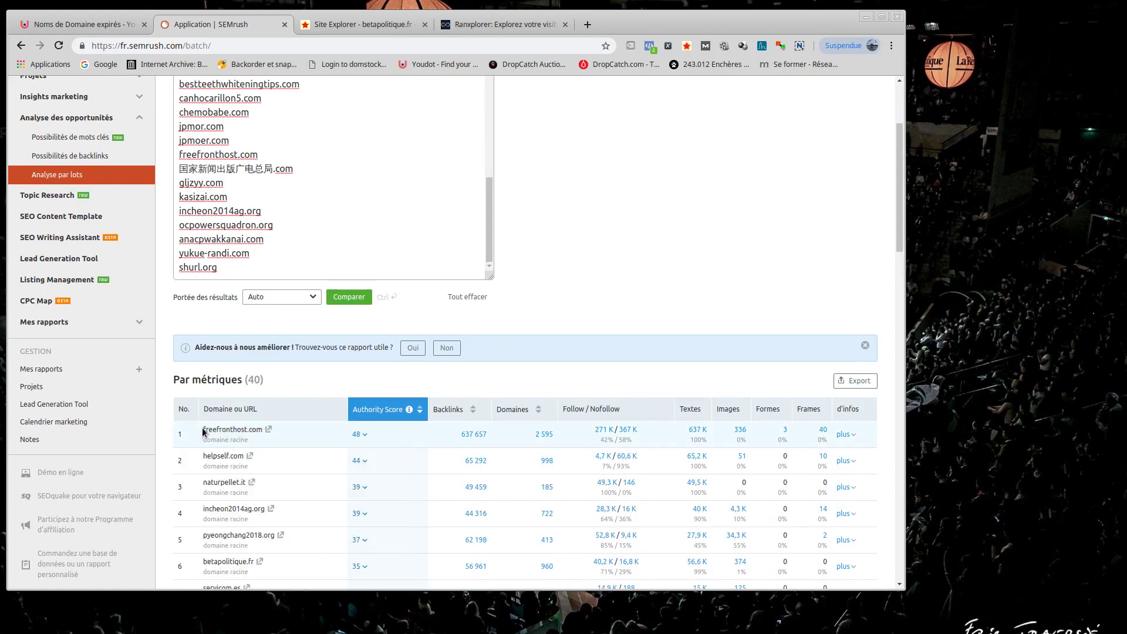
{"action": "double_click", "coordinate": [216, 430]}
{"action": "right_click", "coordinate": [241, 432]}
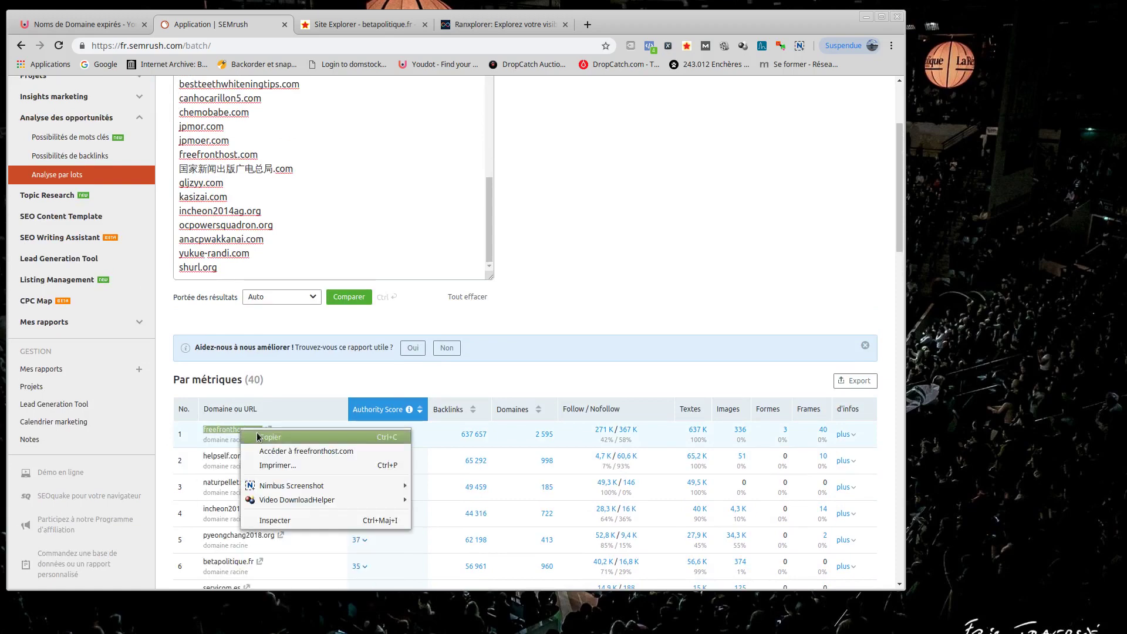
{"action": "left_click", "coordinate": [247, 436]}
Open SEMrush's domain overview and look up the copied domain freefronthost.com in the FR database
{"action": "scroll", "coordinate": [91, 254], "scroll_direction": "up", "scroll_amount": 2}
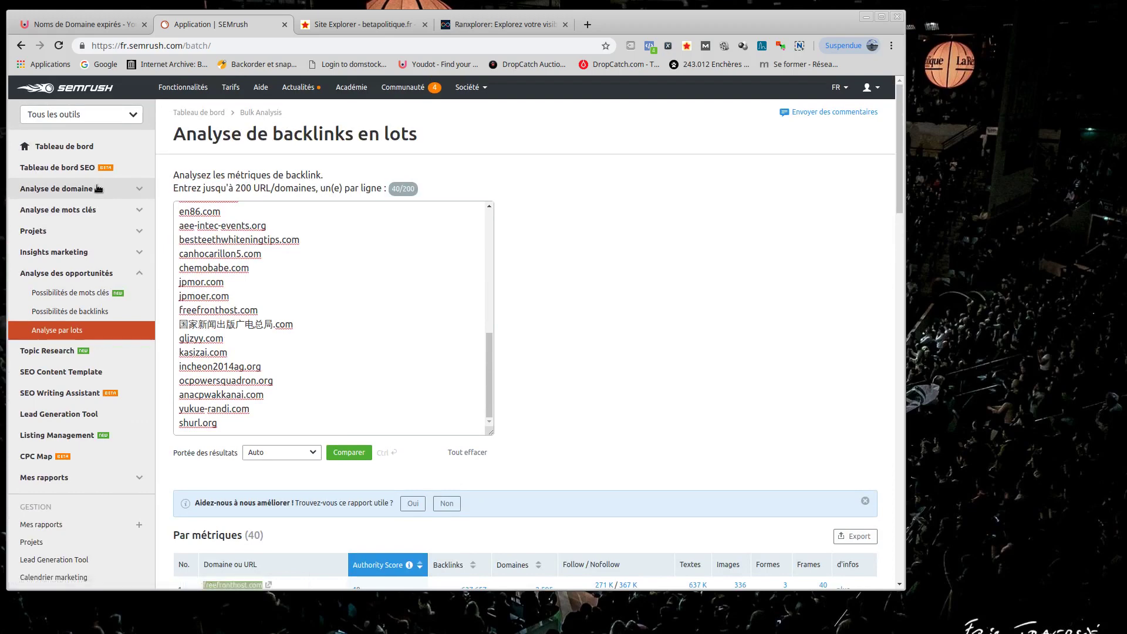
{"action": "left_click", "coordinate": [108, 190]}
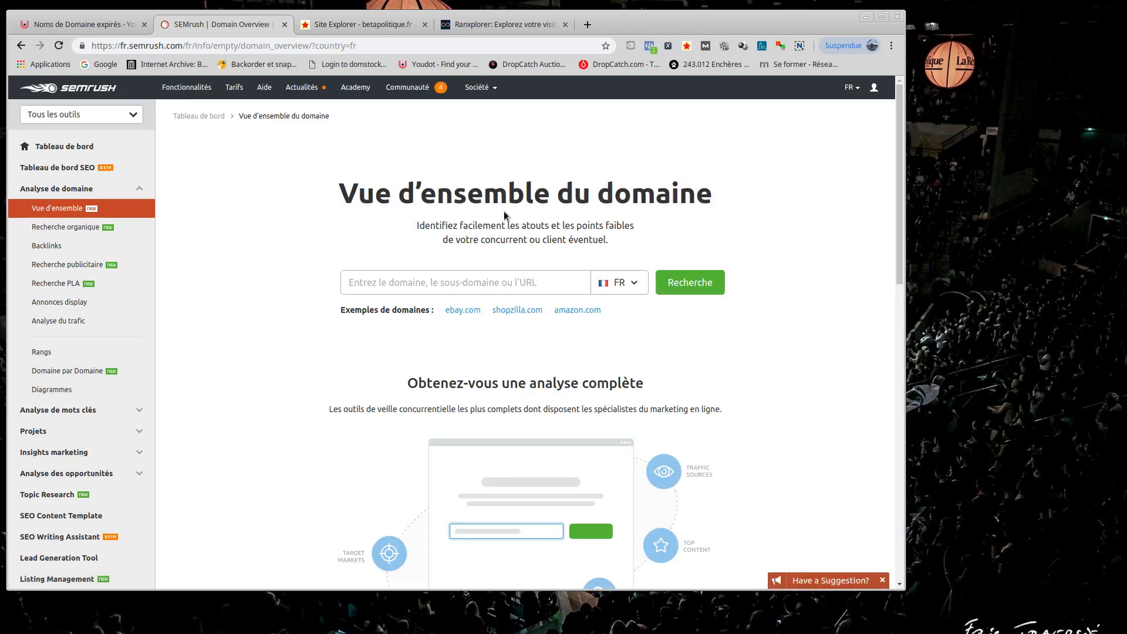
{"action": "right_click", "coordinate": [428, 294]}
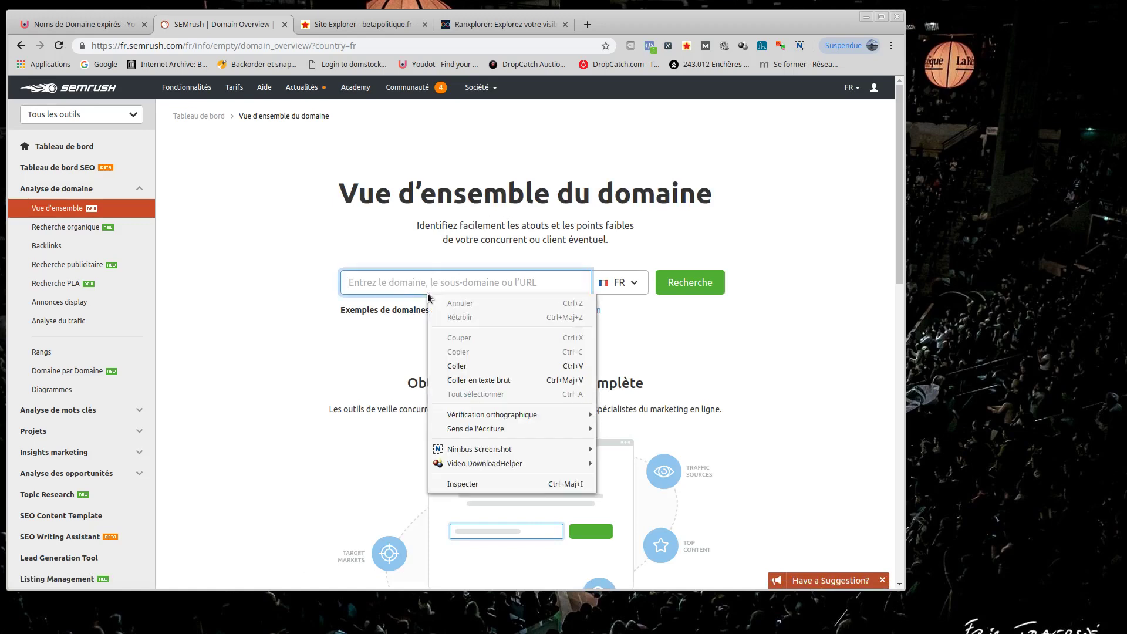
{"action": "left_click", "coordinate": [414, 284]}
{"action": "right_click", "coordinate": [420, 293]}
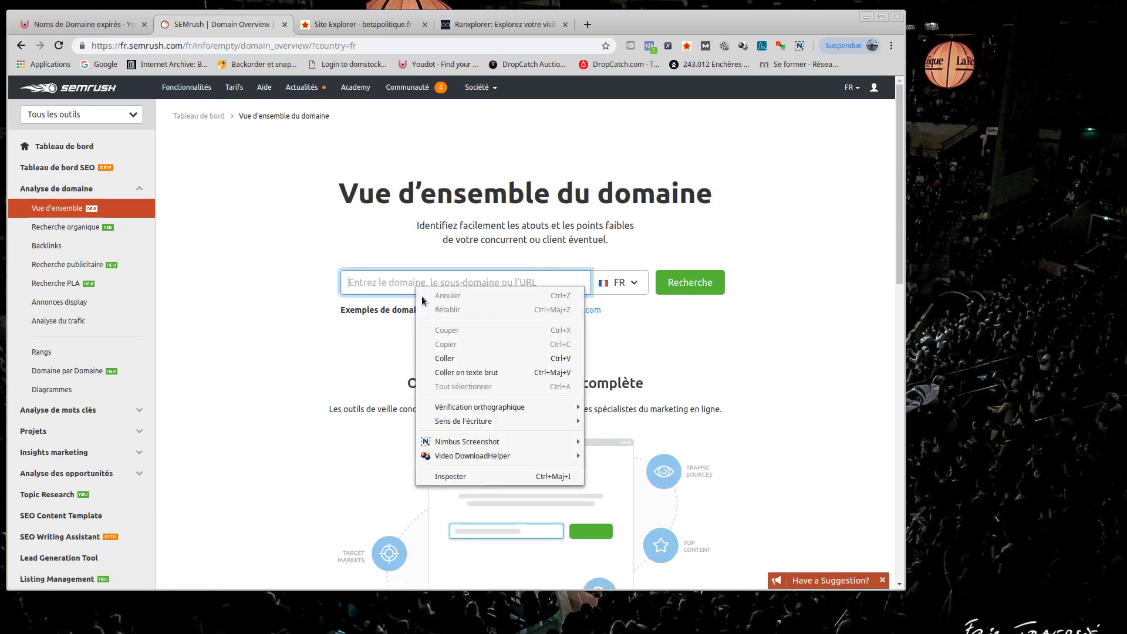
{"action": "left_click", "coordinate": [439, 365]}
{"action": "left_click", "coordinate": [689, 288]}
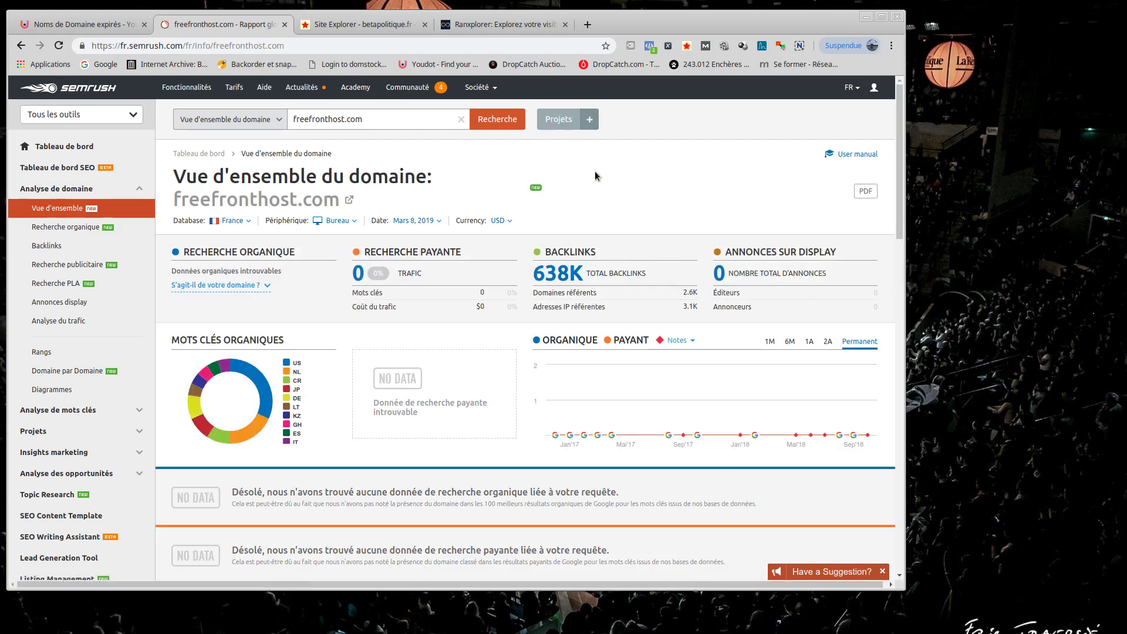
Examine freefronthost.com's overview report, including its backlinks, top anchors, referring domains and indexed pages
{"action": "scroll", "coordinate": [598, 173], "scroll_direction": "down", "scroll_amount": 8}
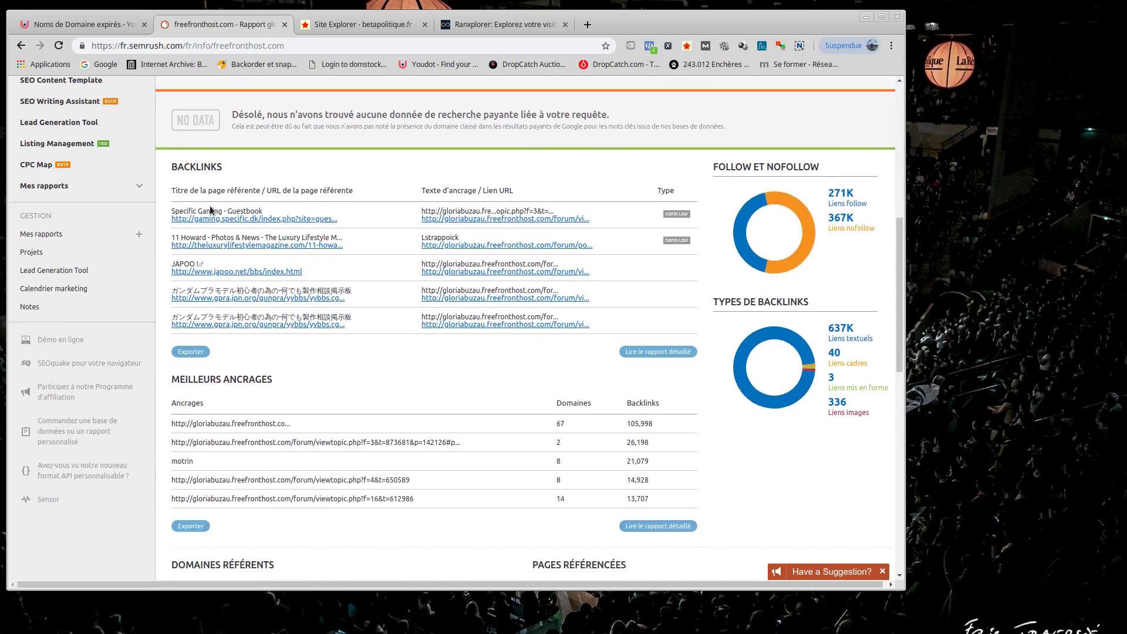
{"action": "scroll", "coordinate": [238, 381], "scroll_direction": "down", "scroll_amount": 2}
{"action": "scroll", "coordinate": [458, 416], "scroll_direction": "down", "scroll_amount": 2}
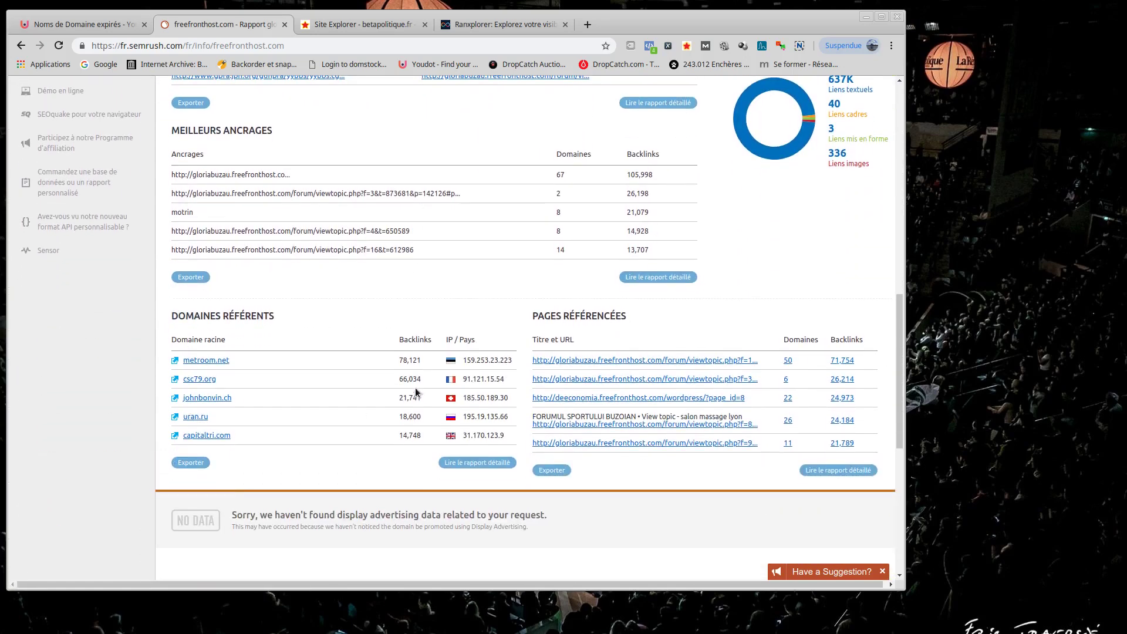
{"action": "scroll", "coordinate": [596, 451], "scroll_direction": "up", "scroll_amount": 13}
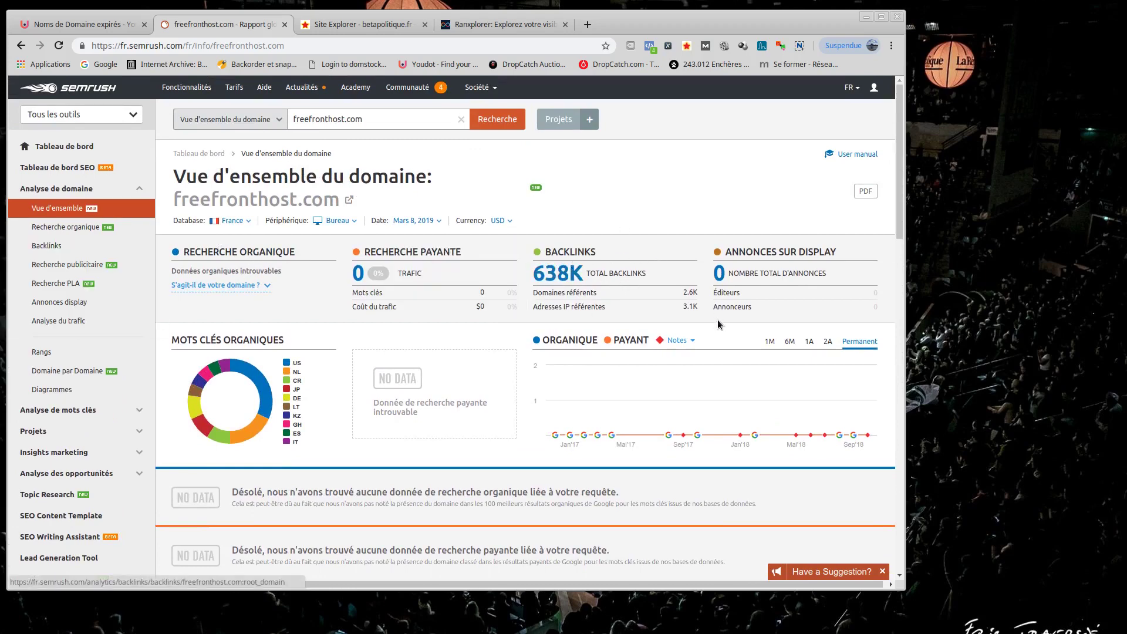
{"action": "scroll", "coordinate": [524, 340], "scroll_direction": "down", "scroll_amount": 6}
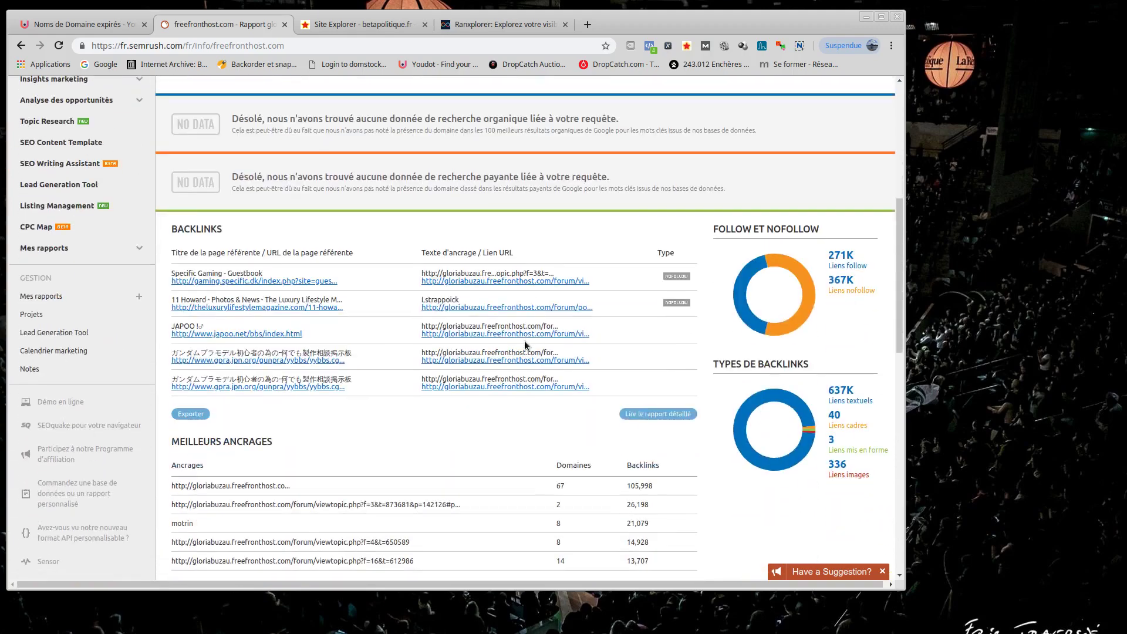
{"action": "scroll", "coordinate": [262, 322], "scroll_direction": "down", "scroll_amount": 3}
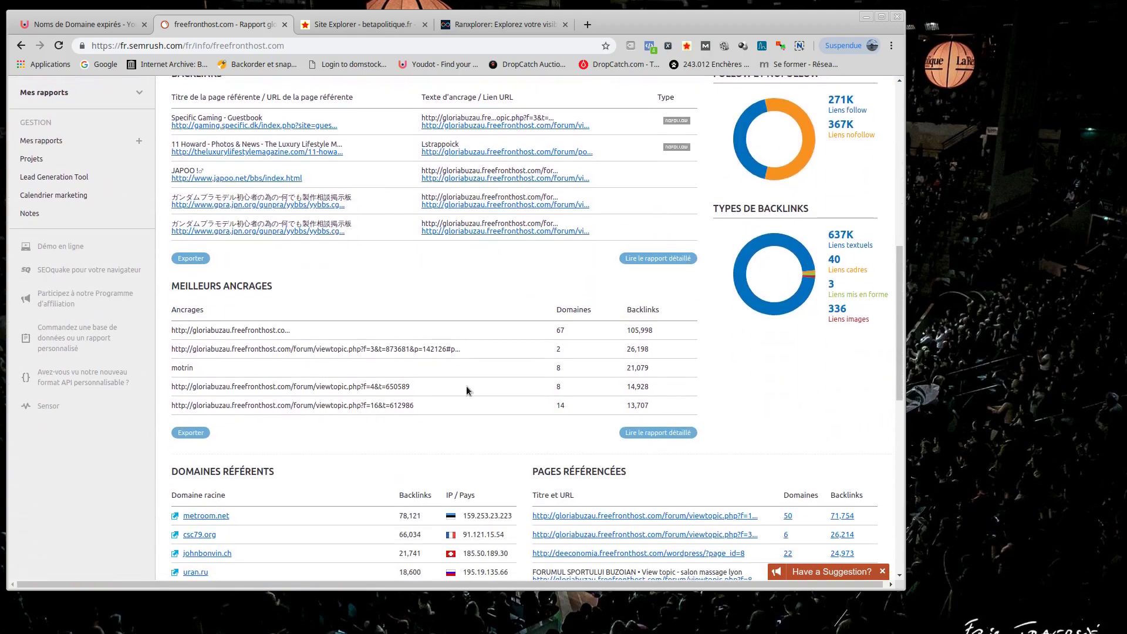
{"action": "scroll", "coordinate": [463, 393], "scroll_direction": "down", "scroll_amount": 3}
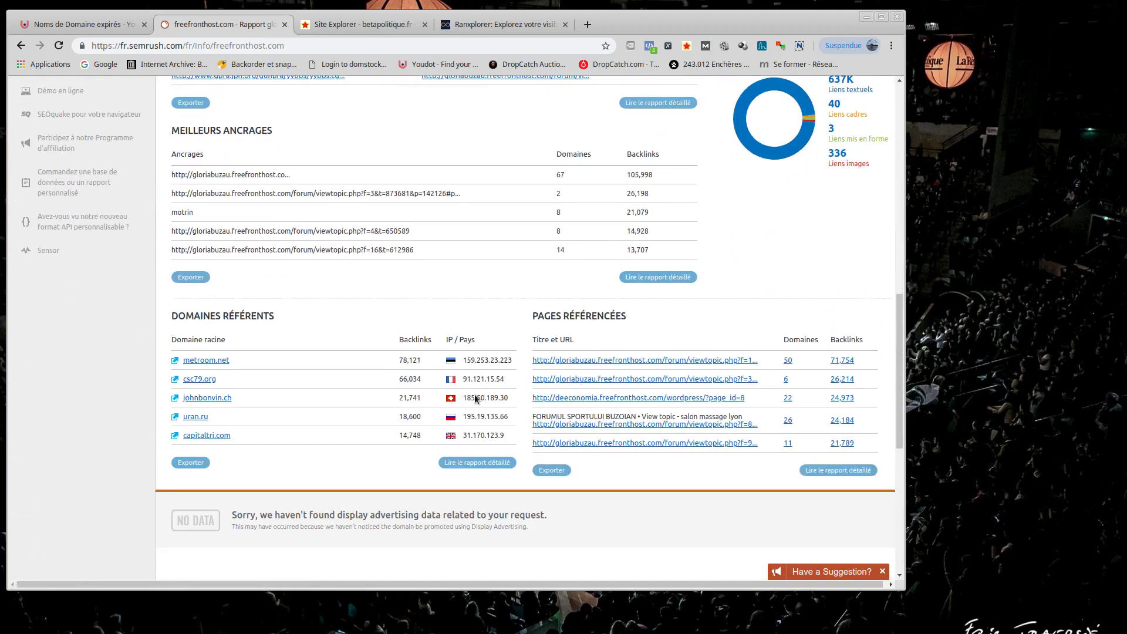
{"action": "scroll", "coordinate": [477, 397], "scroll_direction": "up", "scroll_amount": 12}
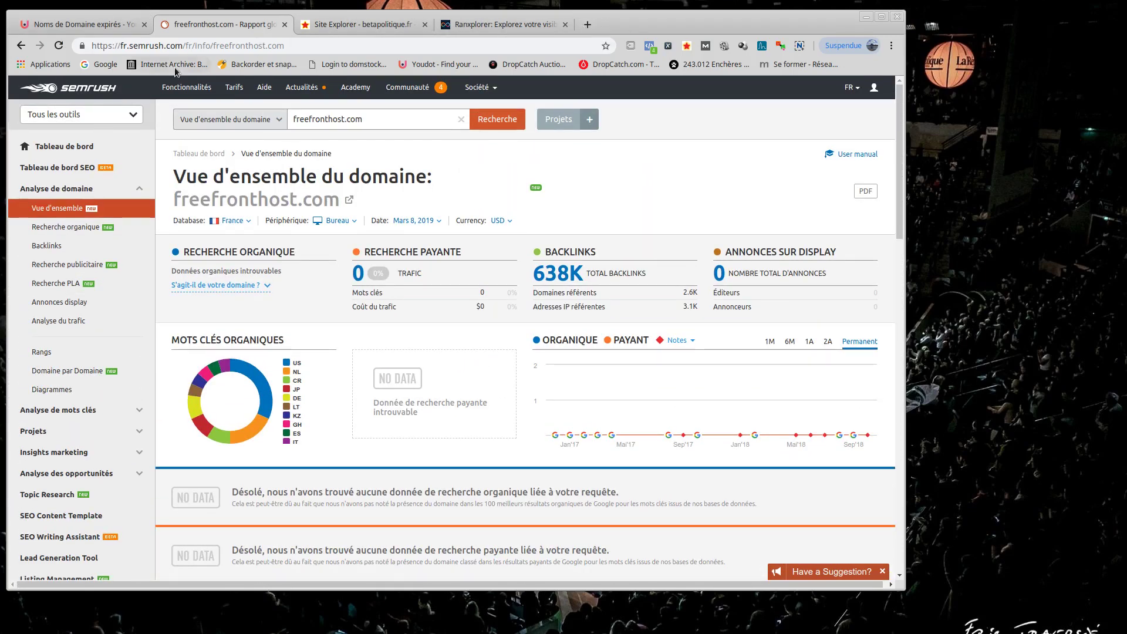
Open the Internet Archive's Wayback Machine page in a new tab and return to the freefronthost.com overview in SEMrush
{"action": "left_click", "coordinate": [586, 25]}
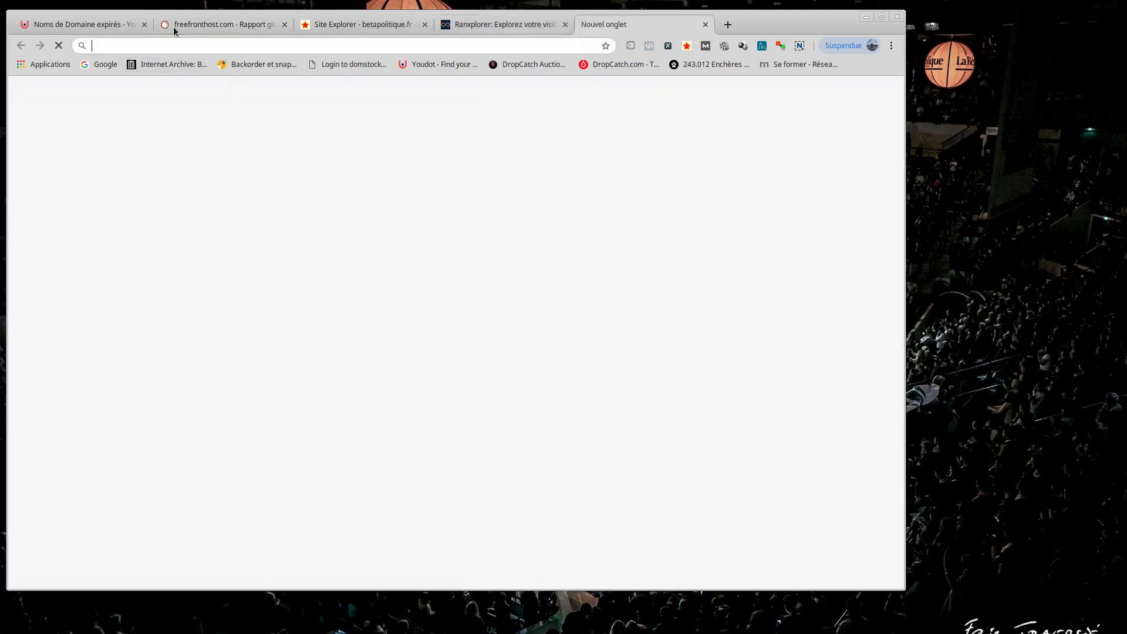
{"action": "left_click", "coordinate": [169, 65]}
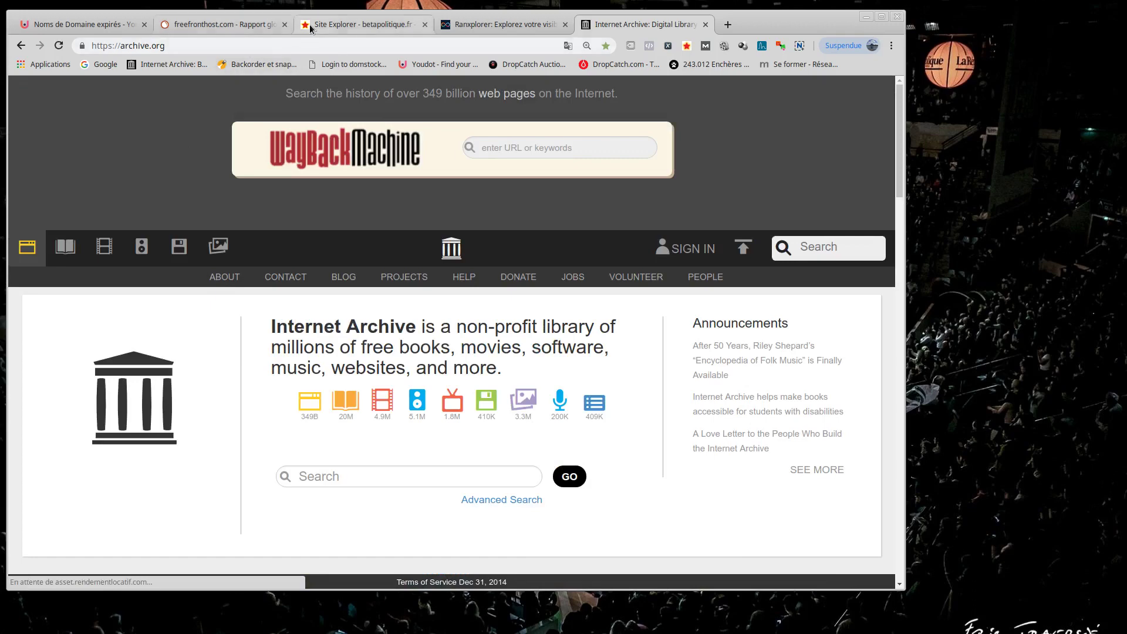
{"action": "left_click", "coordinate": [312, 26]}
{"action": "left_click", "coordinate": [255, 24]}
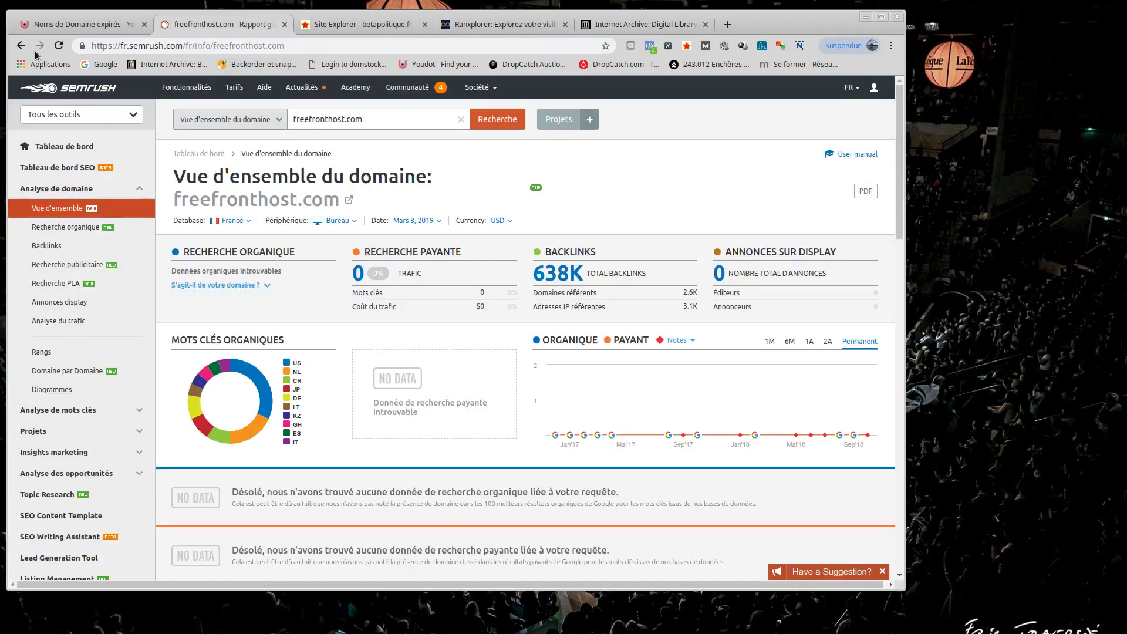
Switch to the Youdot results and raise the minimum Majestic Citation Flow and Majestic Trust Flow filters to 20 each
{"action": "left_click", "coordinate": [65, 25]}
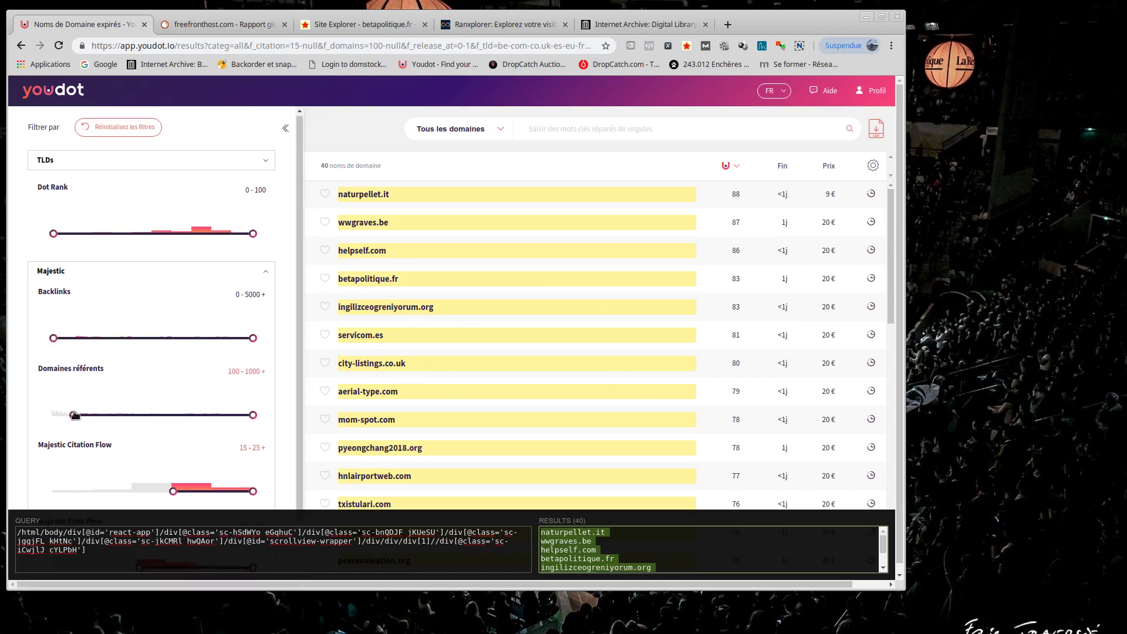
{"action": "scroll", "coordinate": [108, 441], "scroll_direction": "down", "scroll_amount": 2}
{"action": "scroll", "coordinate": [172, 436], "scroll_direction": "down", "scroll_amount": 1}
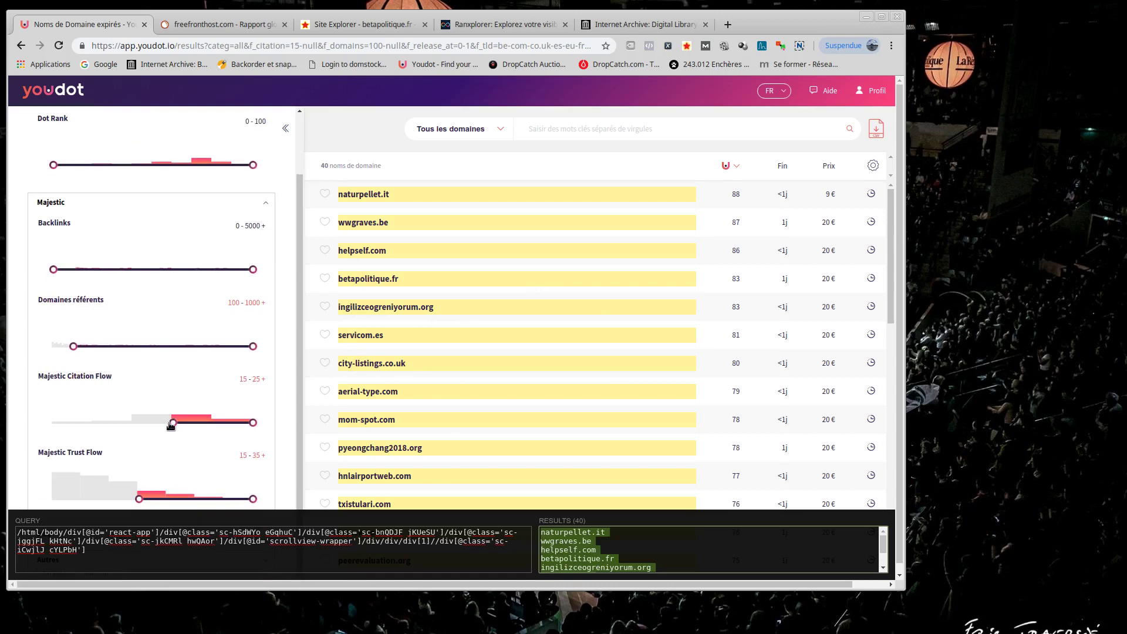
{"action": "left_click_drag", "start_coordinate": [186, 422], "coordinate": [213, 423]}
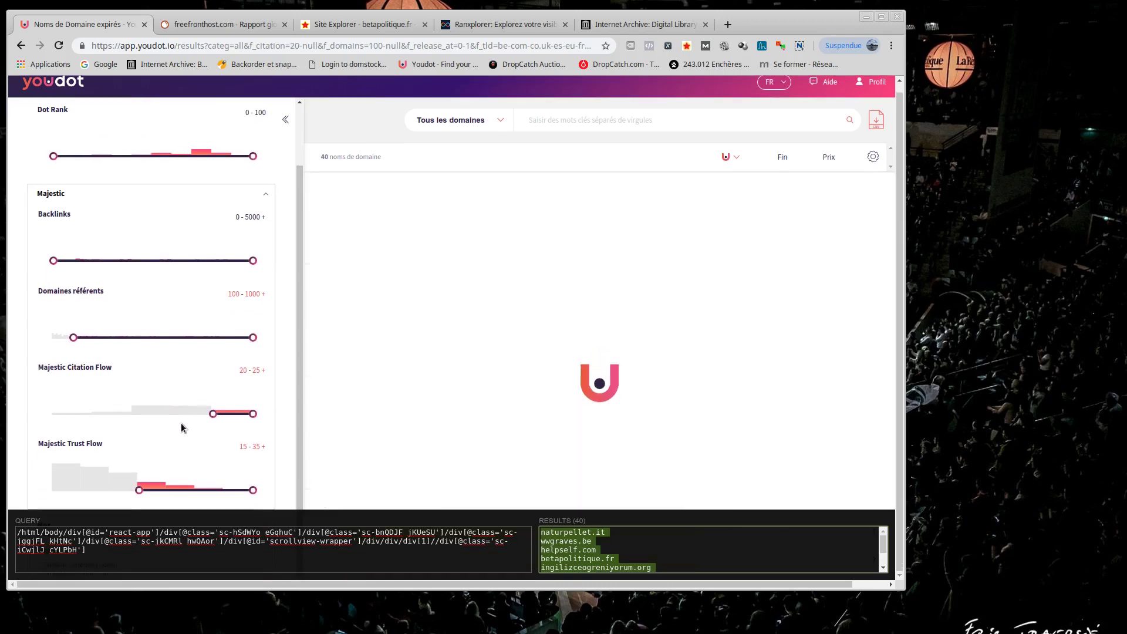
{"action": "left_click_drag", "start_coordinate": [136, 490], "coordinate": [168, 489]}
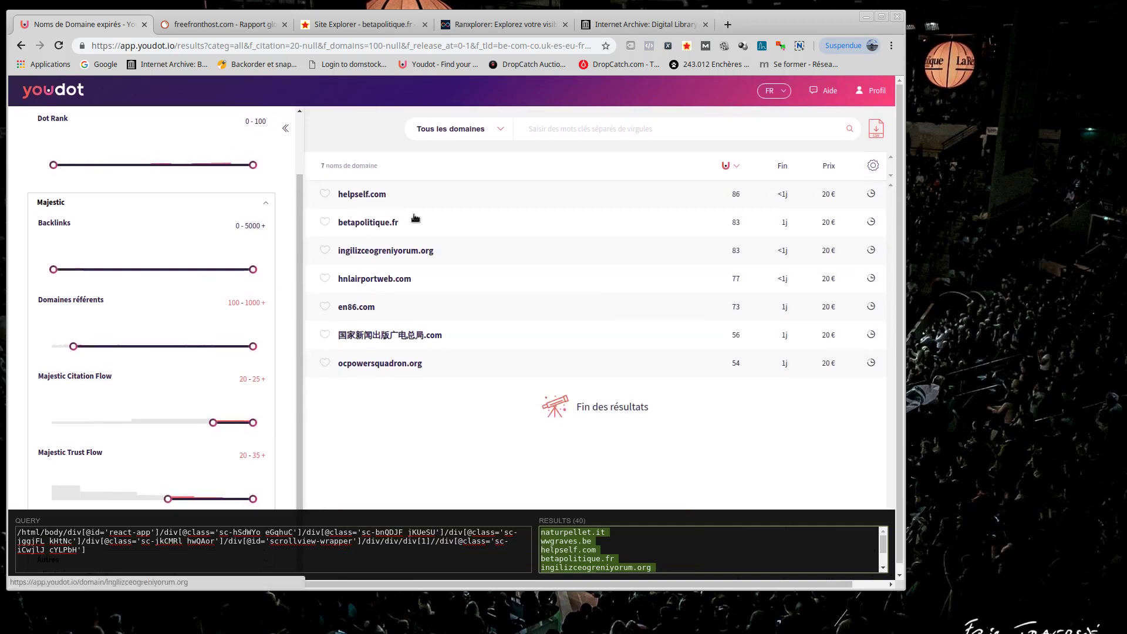
Switch to SEMrush and reopen the bulk backlink analysis from the opportunity analysis tools
{"action": "left_click", "coordinate": [161, 29]}
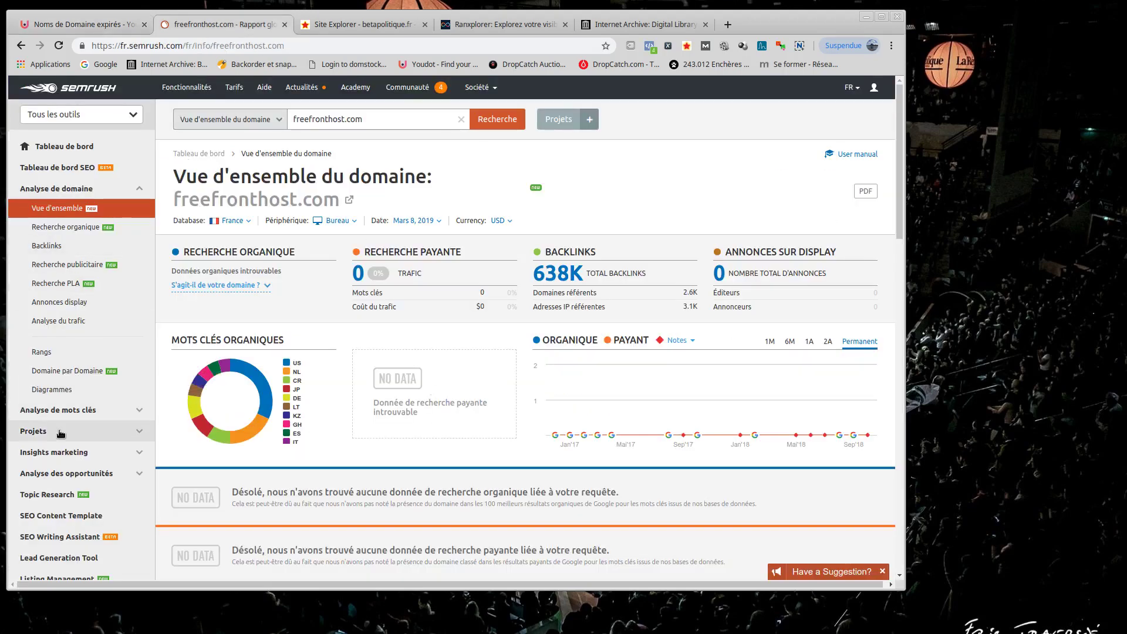
{"action": "left_click", "coordinate": [74, 475]}
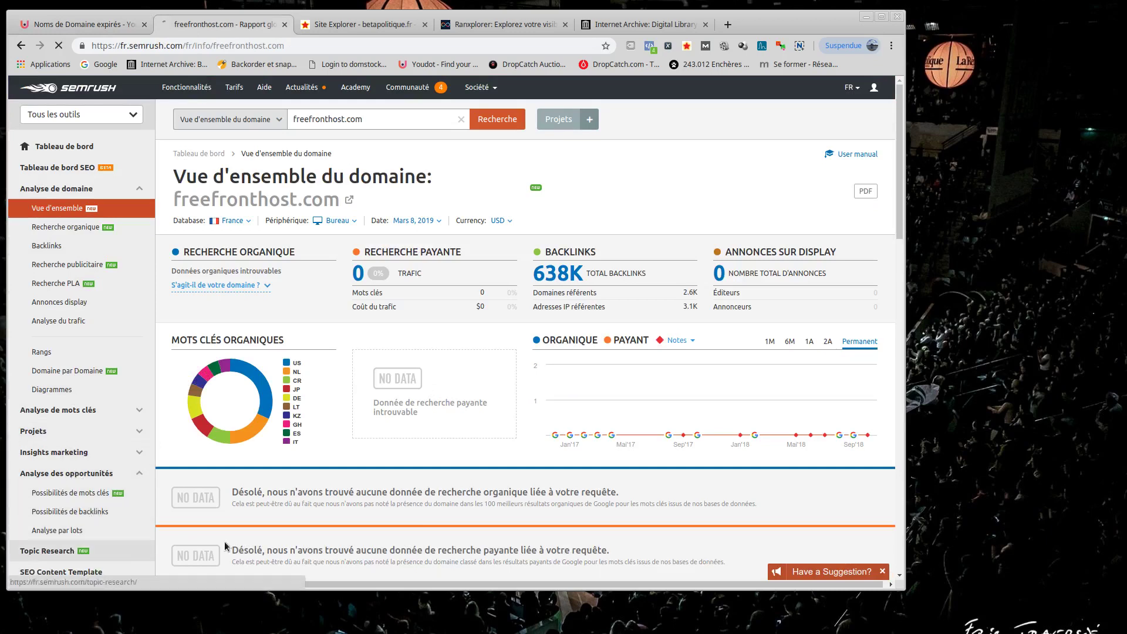
{"action": "left_click", "coordinate": [82, 531]}
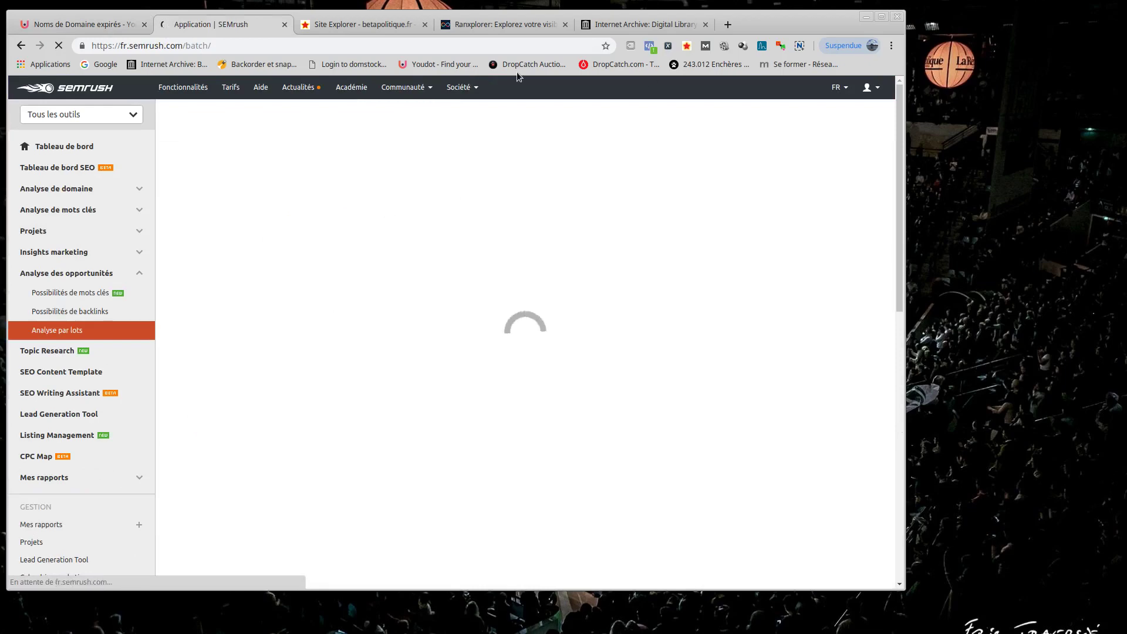
{"action": "left_click", "coordinate": [72, 22]}
{"action": "left_click", "coordinate": [187, 18]}
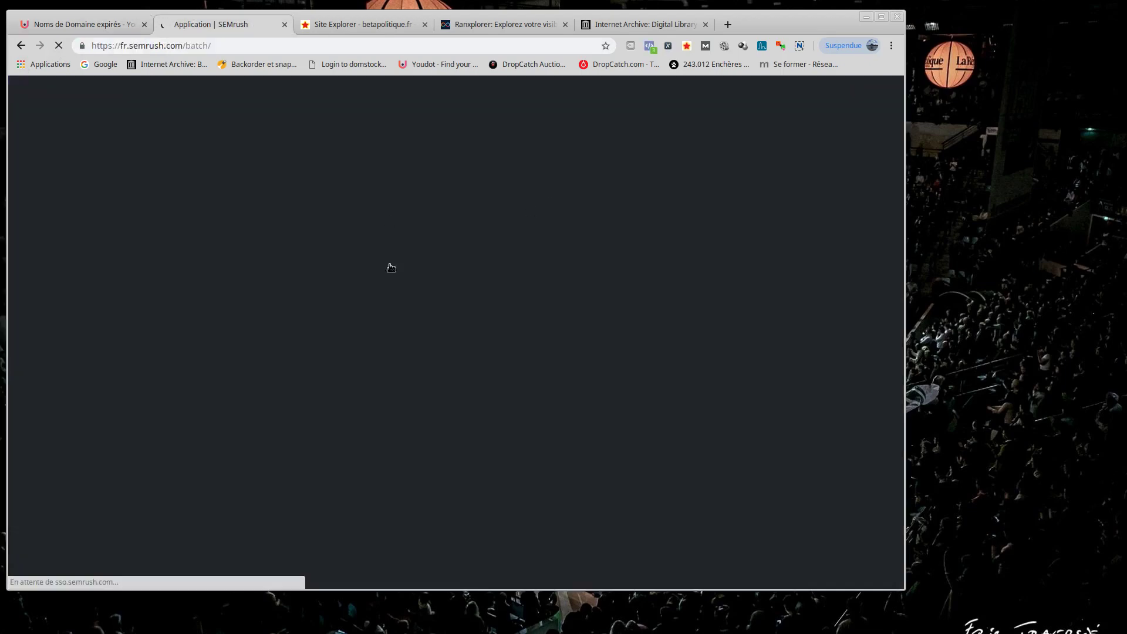
Find betapolitique.fr in the metrics table and examine its Authority Score breakdown, including Domain Score and Trust Score
{"action": "scroll", "coordinate": [515, 364], "scroll_direction": "down", "scroll_amount": 6}
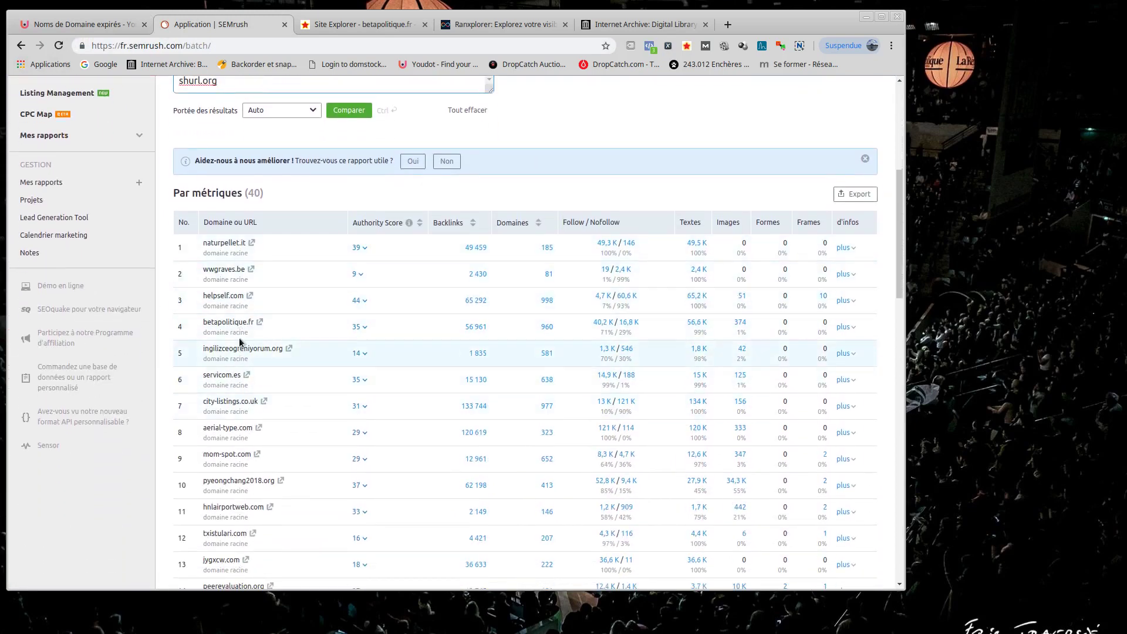
{"action": "left_click_drag", "start_coordinate": [212, 323], "coordinate": [255, 319]}
{"action": "left_click", "coordinate": [255, 320]}
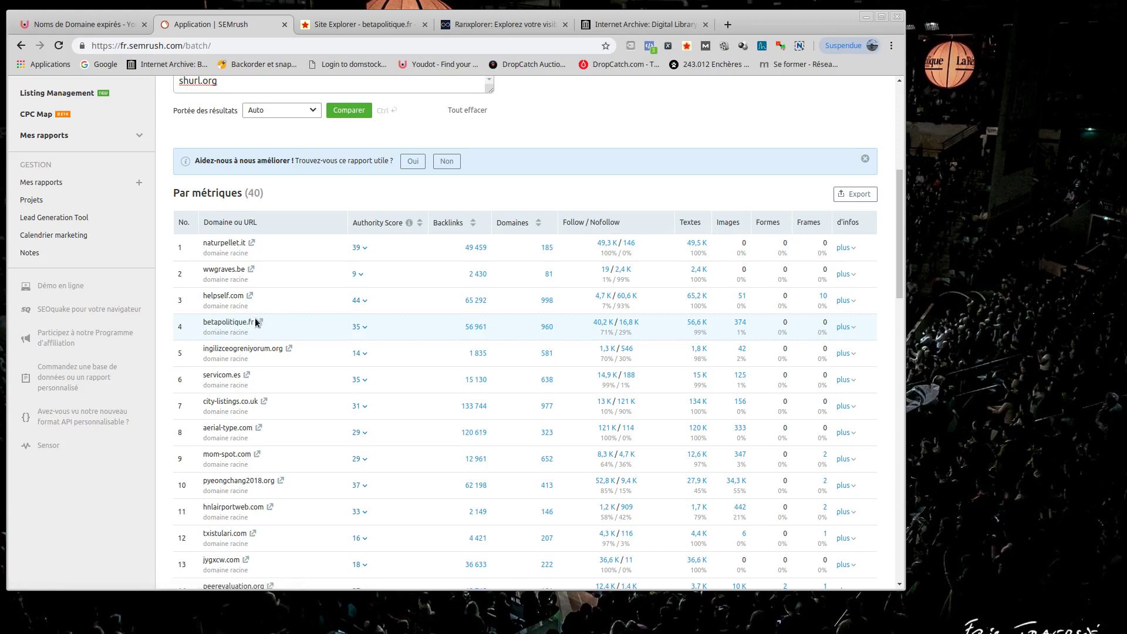
{"action": "double_click", "coordinate": [255, 320]}
{"action": "left_click", "coordinate": [368, 329]}
{"action": "left_click", "coordinate": [363, 330]}
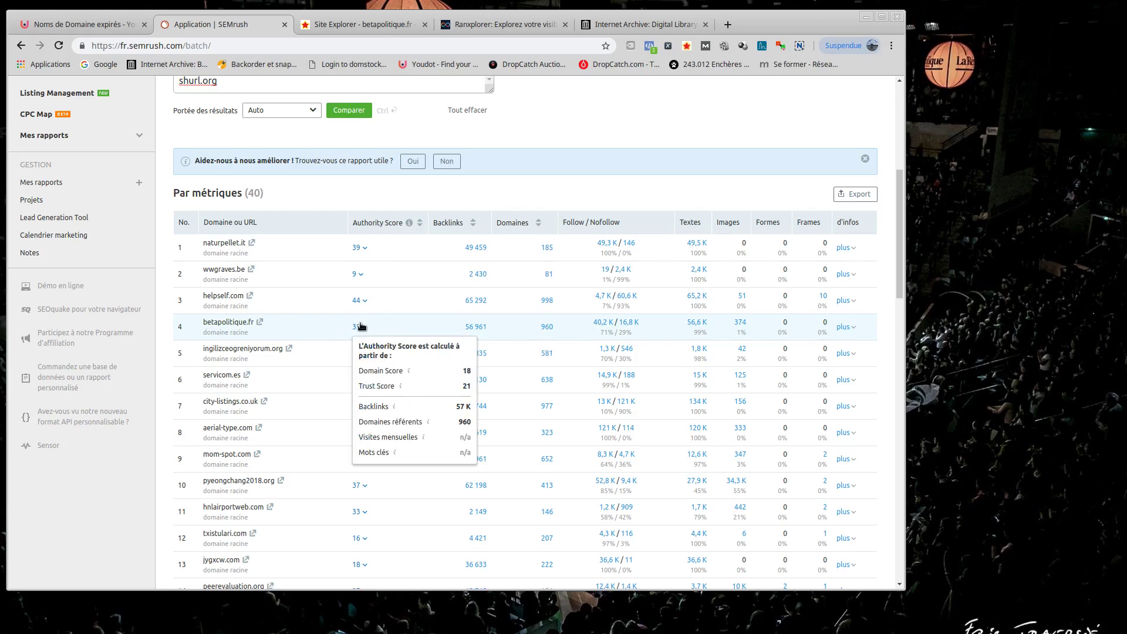
{"action": "left_click", "coordinate": [364, 327]}
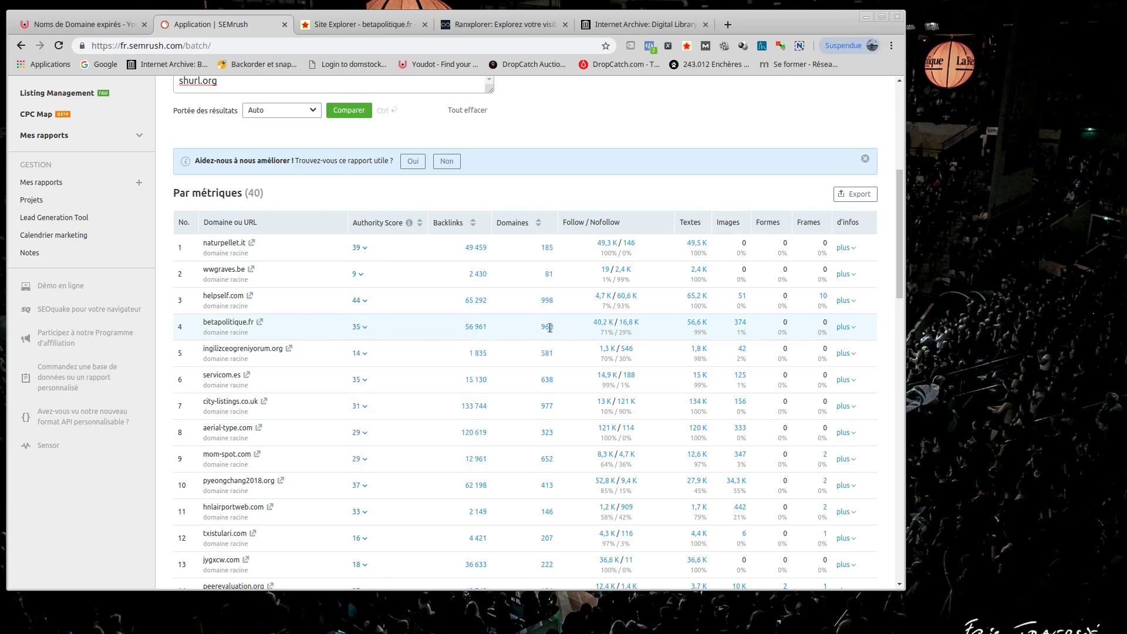
Review betapolitique.fr's referring domain and follow/nofollow figures and compare them with the other domains in the metrics table
{"action": "left_click_drag", "start_coordinate": [562, 331], "coordinate": [484, 326]}
{"action": "scroll", "coordinate": [335, 339], "scroll_direction": "down", "scroll_amount": 3}
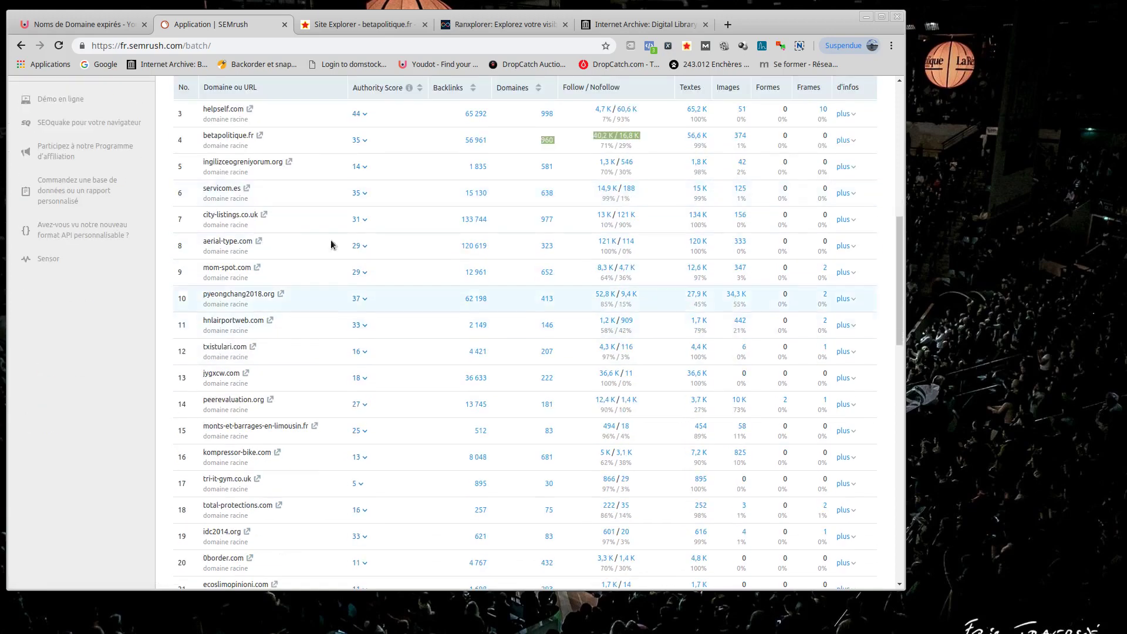
{"action": "scroll", "coordinate": [300, 390], "scroll_direction": "down", "scroll_amount": 2}
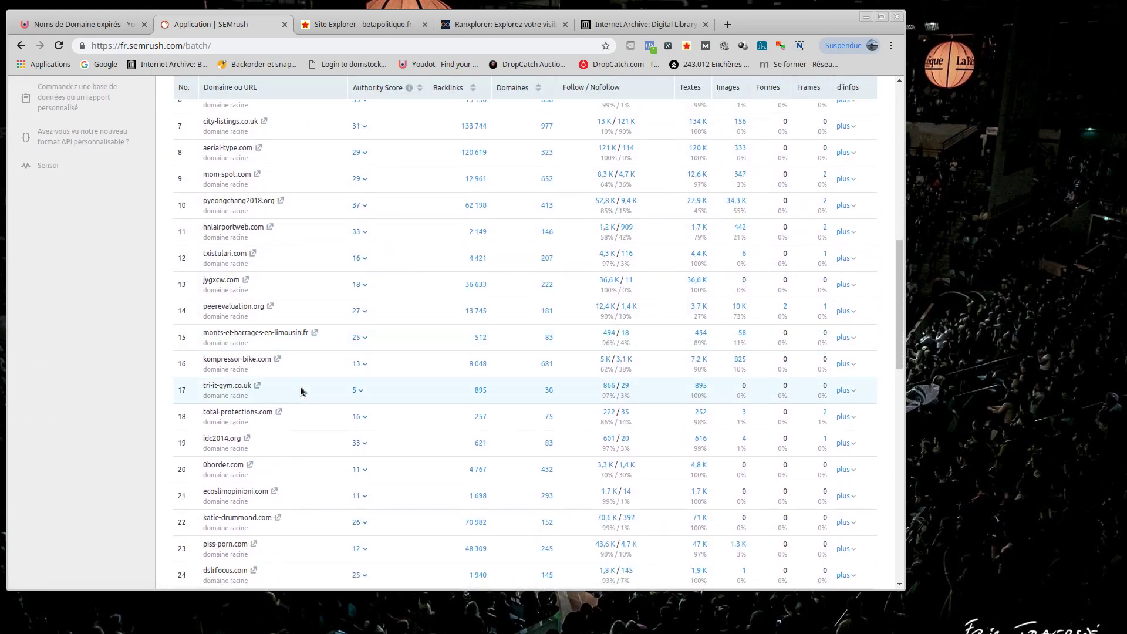
{"action": "left_click_drag", "start_coordinate": [272, 413], "coordinate": [263, 412]}
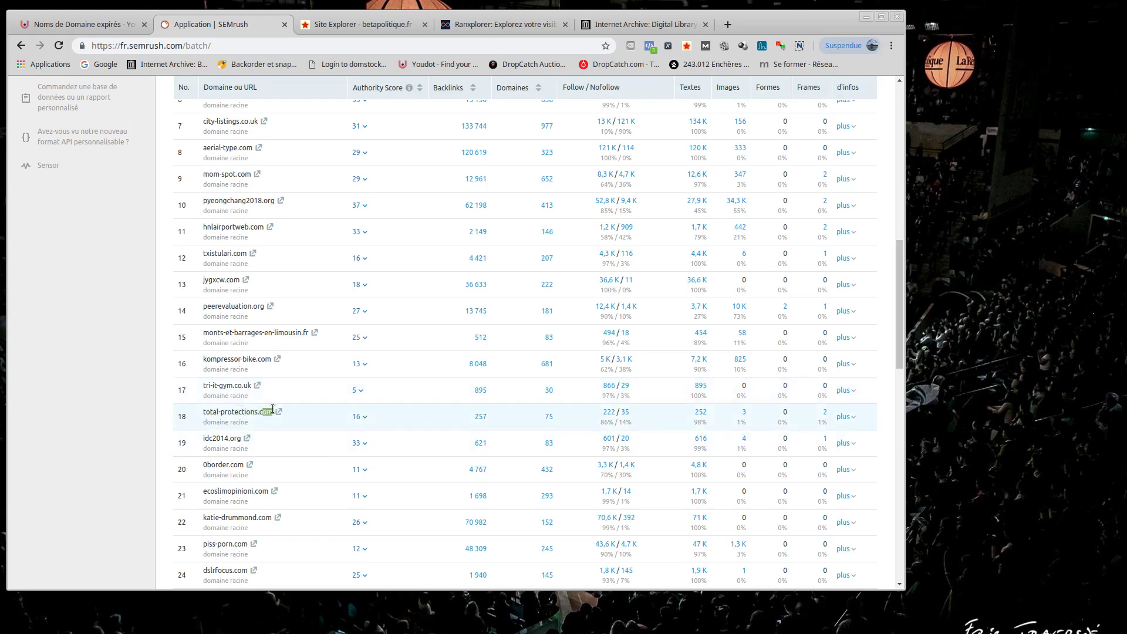
{"action": "scroll", "coordinate": [305, 356], "scroll_direction": "down", "scroll_amount": 5}
{"action": "scroll", "coordinate": [325, 330], "scroll_direction": "up", "scroll_amount": 7}
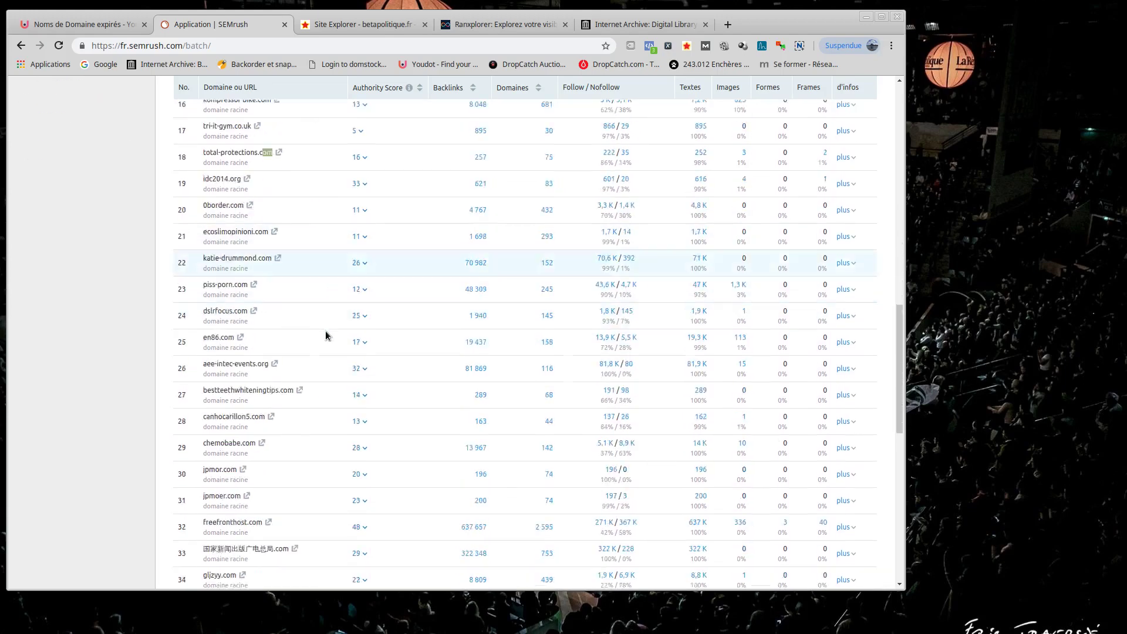
{"action": "scroll", "coordinate": [330, 397], "scroll_direction": "up", "scroll_amount": 6}
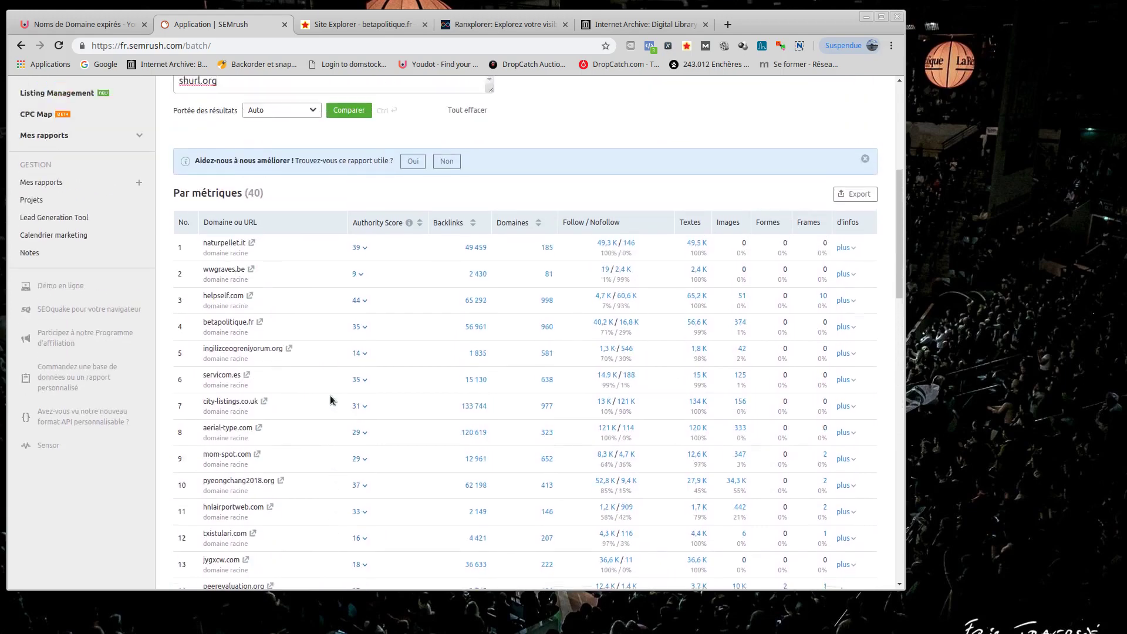
Switch to the Youdot results, review the filtered domains, and open the bookmarked KifDom expired-domain site in their place
{"action": "left_click", "coordinate": [88, 26]}
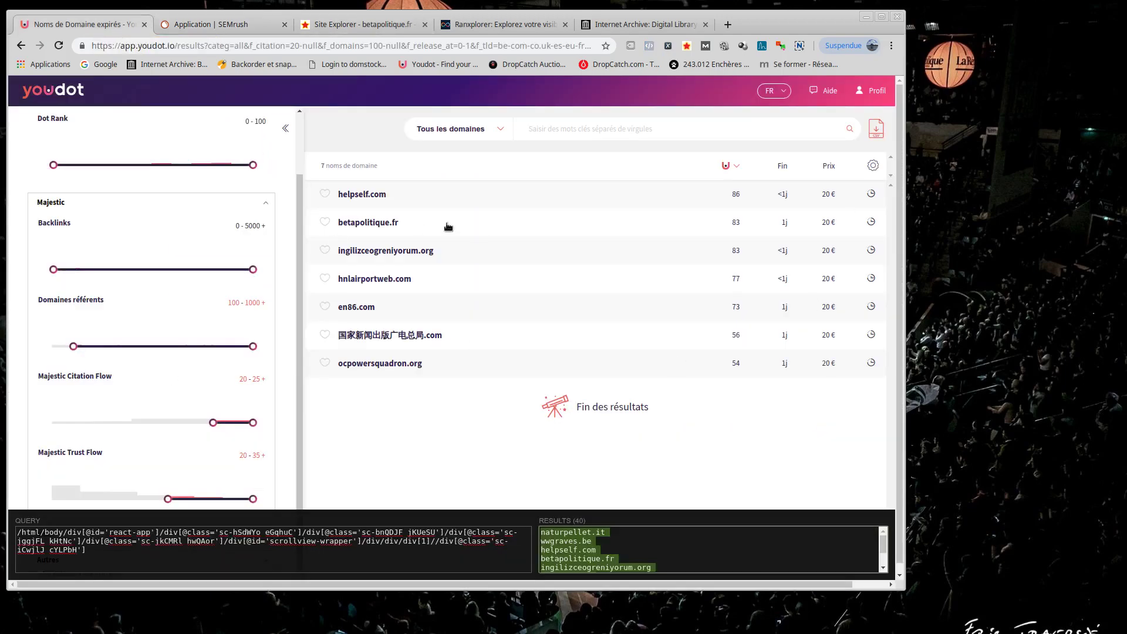
{"action": "scroll", "coordinate": [221, 264], "scroll_direction": "up", "scroll_amount": 2}
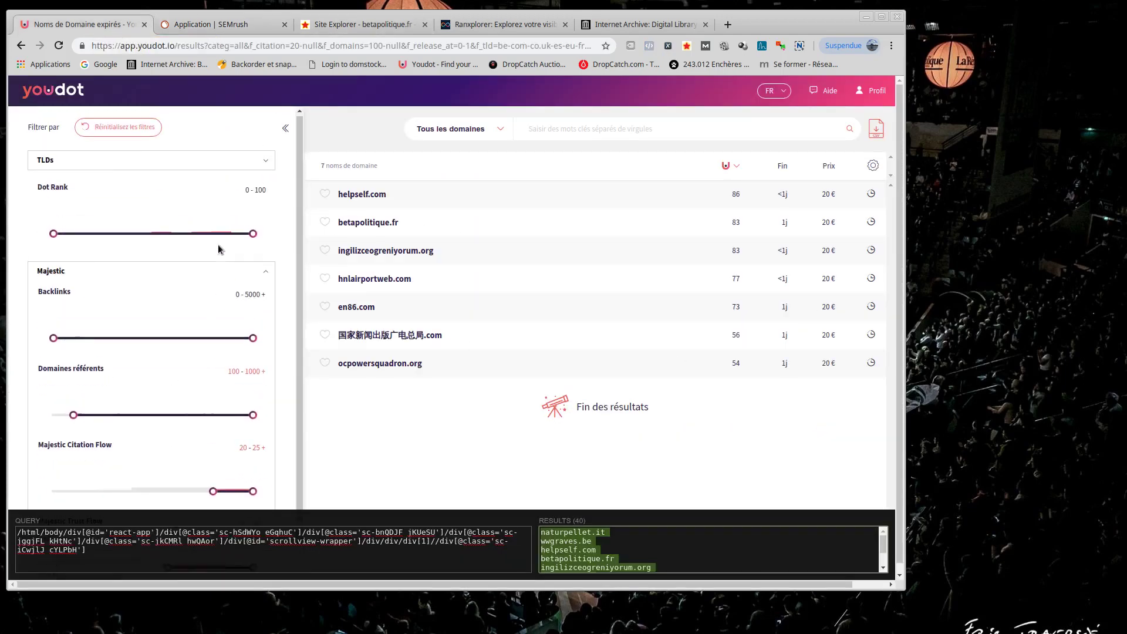
{"action": "left_click", "coordinate": [260, 68]}
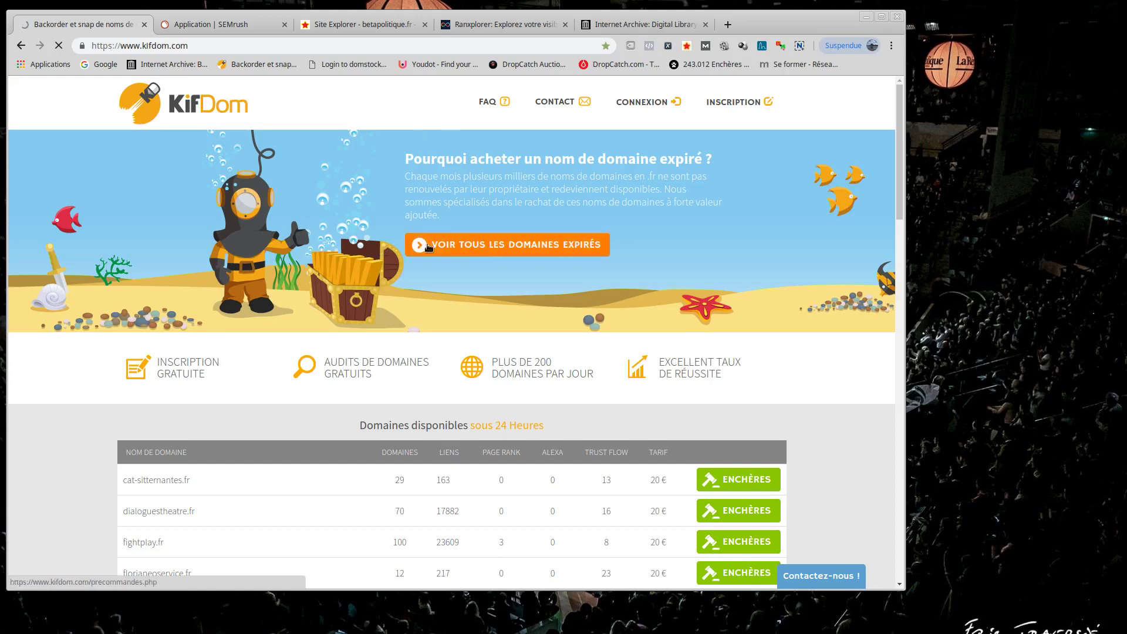
Open KifDom's full list of expired domains, switch to the immediate-purchase domains and review that table
{"action": "left_click", "coordinate": [527, 246]}
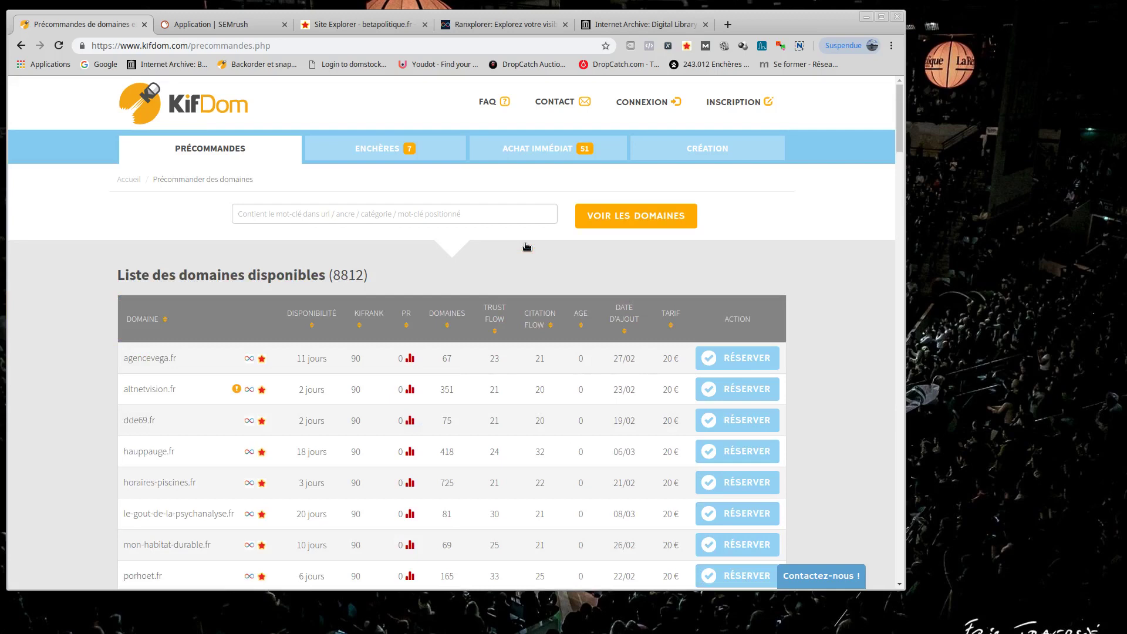
{"action": "left_click", "coordinate": [536, 157]}
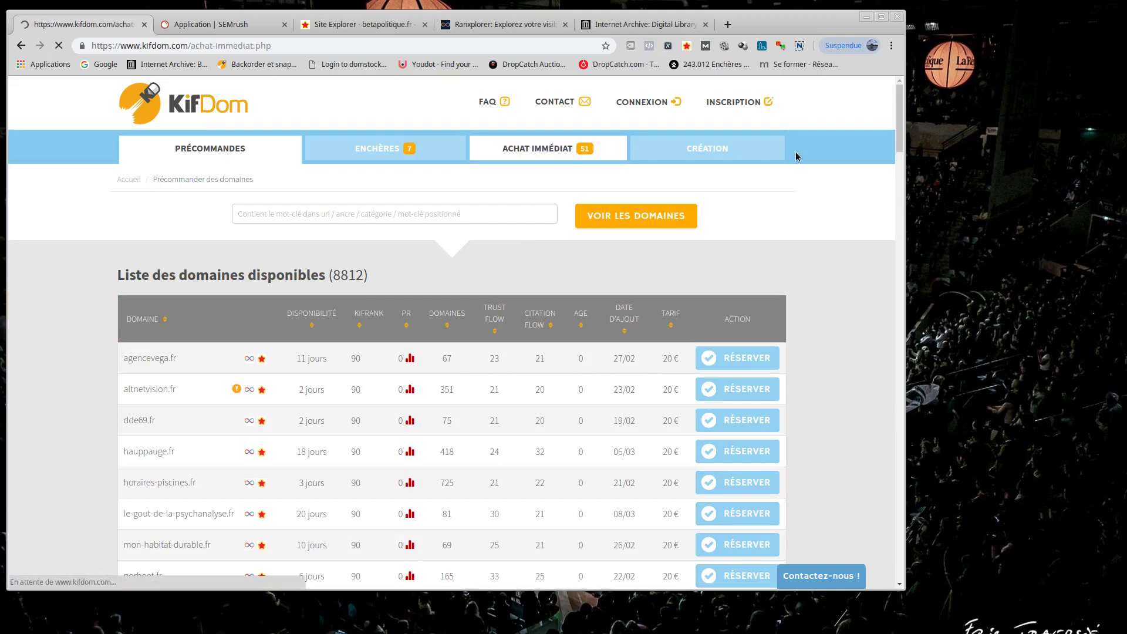
{"action": "scroll", "coordinate": [664, 171], "scroll_direction": "down", "scroll_amount": 3}
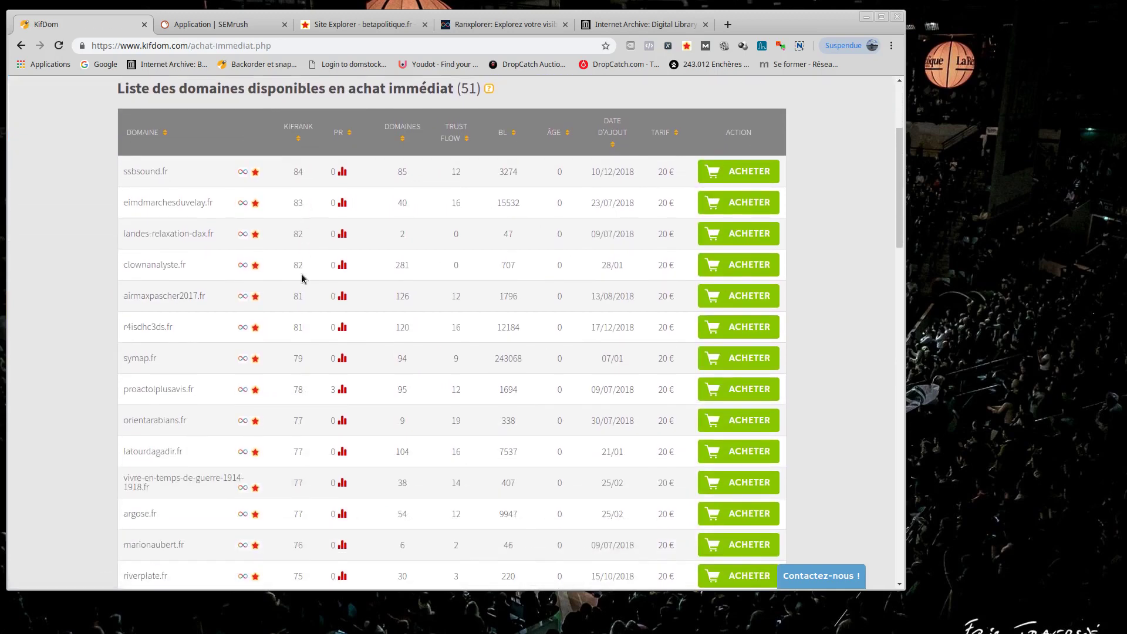
{"action": "scroll", "coordinate": [514, 130], "scroll_direction": "up", "scroll_amount": 2}
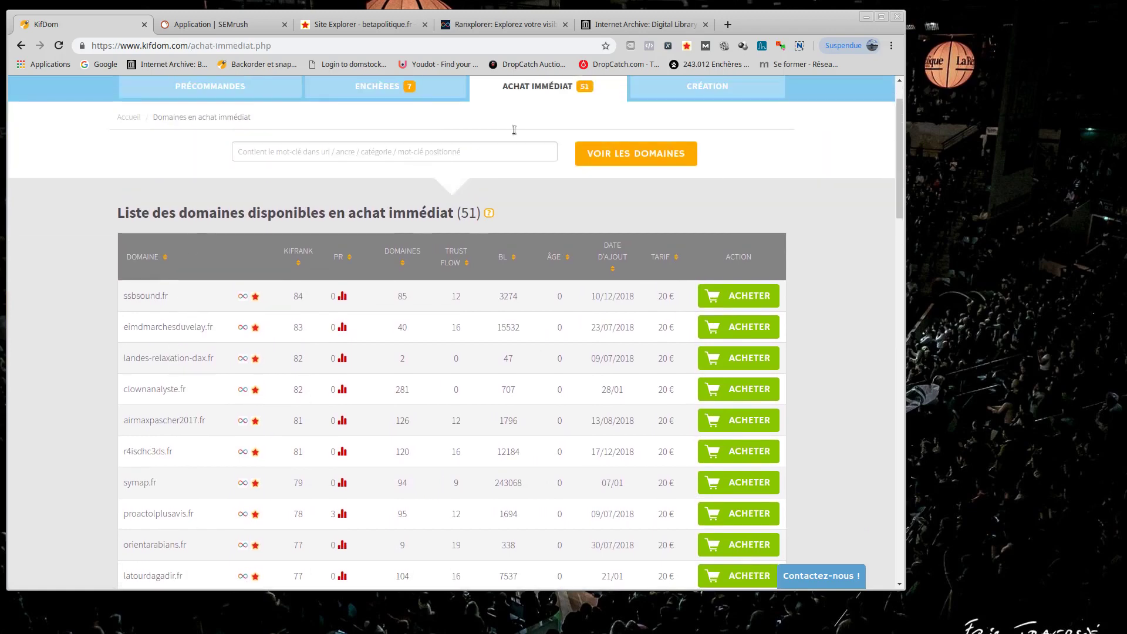
Start the XPath query extension and capture the query for the ssbsound.fr domain cell in the immediate-purchase table
{"action": "left_click", "coordinate": [668, 45]}
{"action": "key", "text": "shift"}
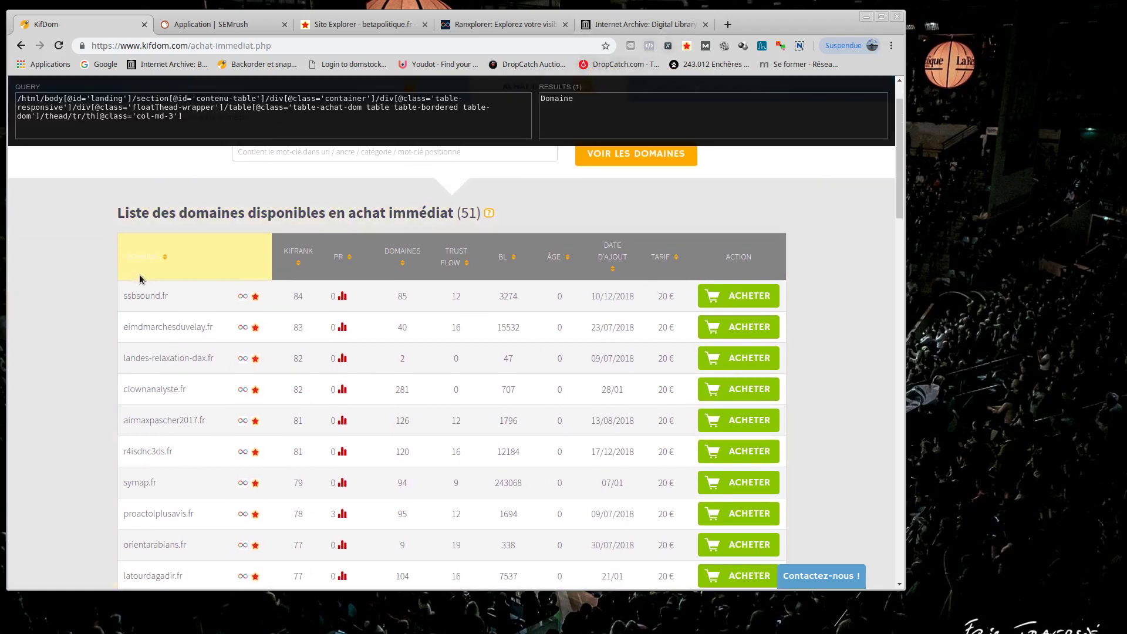
{"action": "left_click", "coordinate": [173, 120]}
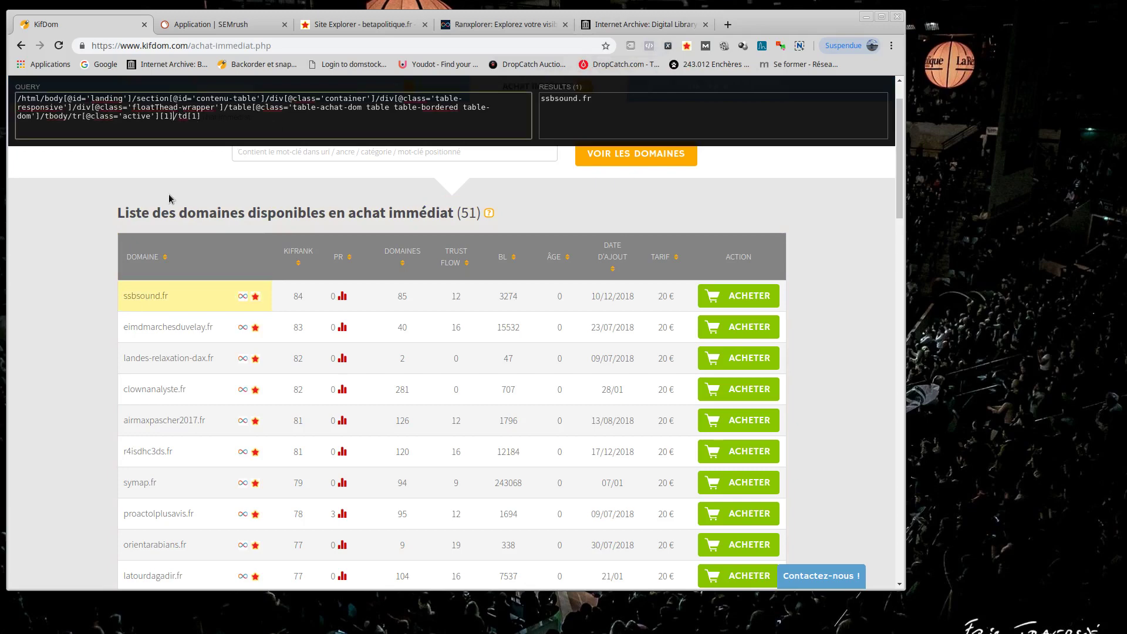
{"action": "key", "text": "BackSpace"}
{"action": "key", "text": "BackSpace"}
{"action": "key", "text": "BackSpace"}
{"action": "key", "text": "BackSpace"}
{"action": "key", "text": "BackSpace"}
{"action": "key", "text": "BackSpace"}
{"action": "key", "text": "BackSpace"}
{"action": "key", "text": "BackSpace"}
{"action": "key", "text": "BackSpace"}
{"action": "key", "text": "BackSpace"}
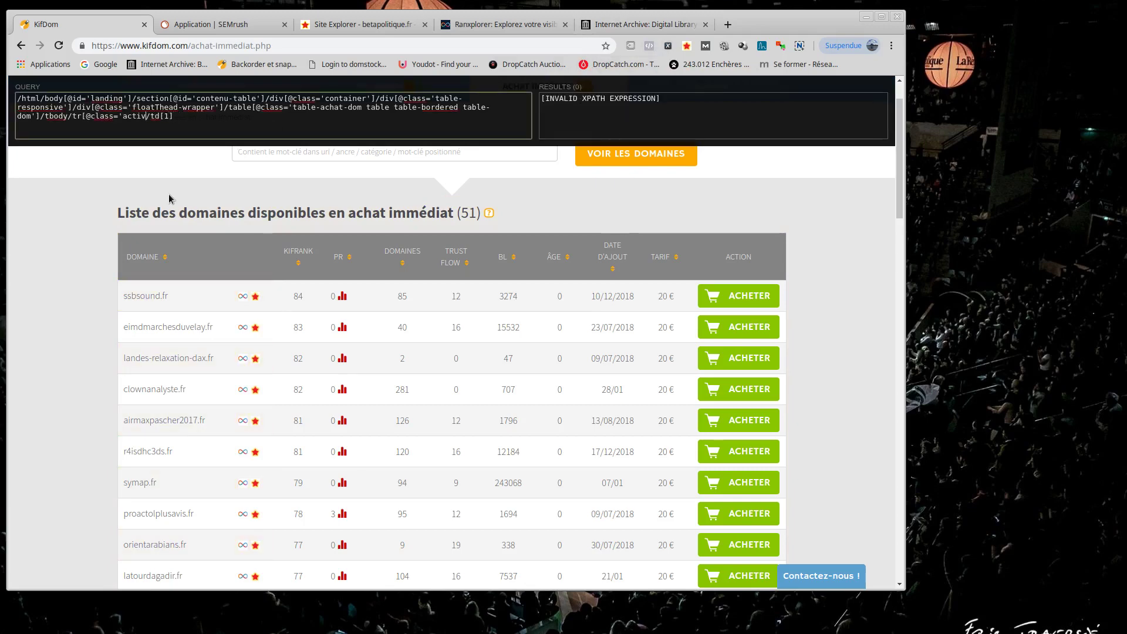
{"action": "key", "text": "BackSpace"}
{"action": "key", "text": "BackSpace"}
{"action": "key", "text": "BackSpace"}
{"action": "key", "text": "BackSpace"}
{"action": "key", "text": "BackSpace"}
{"action": "key", "text": "BackSpace"}
{"action": "key", "text": "BackSpace"}
{"action": "key", "text": "BackSpace"}
{"action": "key", "text": "BackSpace"}
{"action": "key", "text": "BackSpace"}
{"action": "key", "text": "BackSpace"}
{"action": "key", "text": "BackSpace"}
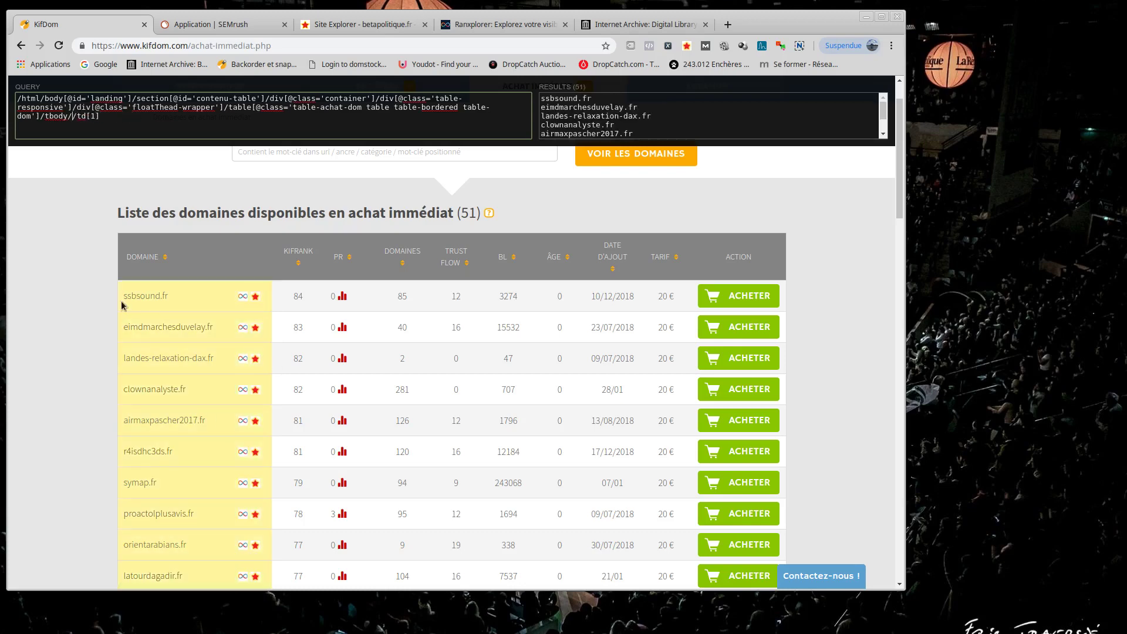
Select all the extracted domains in the XPath results, and switch to SEMrush's bulk backlink analysis and select its entire domain list
{"action": "left_click", "coordinate": [578, 120]}
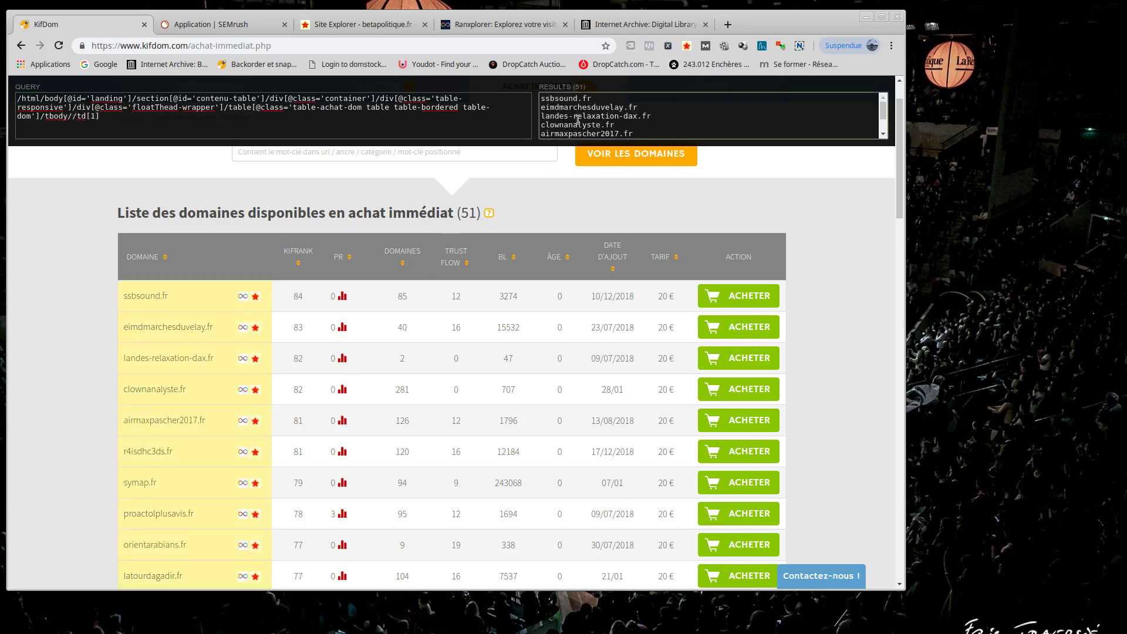
{"action": "key", "text": "ctrl+a"}
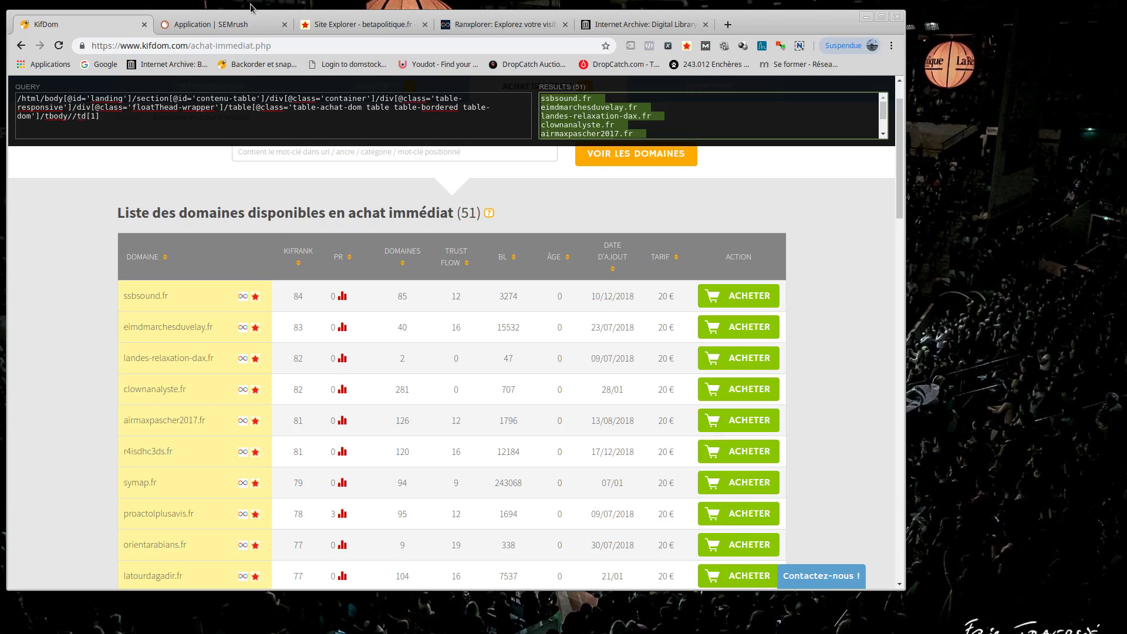
{"action": "left_click", "coordinate": [251, 27]}
{"action": "scroll", "coordinate": [329, 157], "scroll_direction": "up", "scroll_amount": 10}
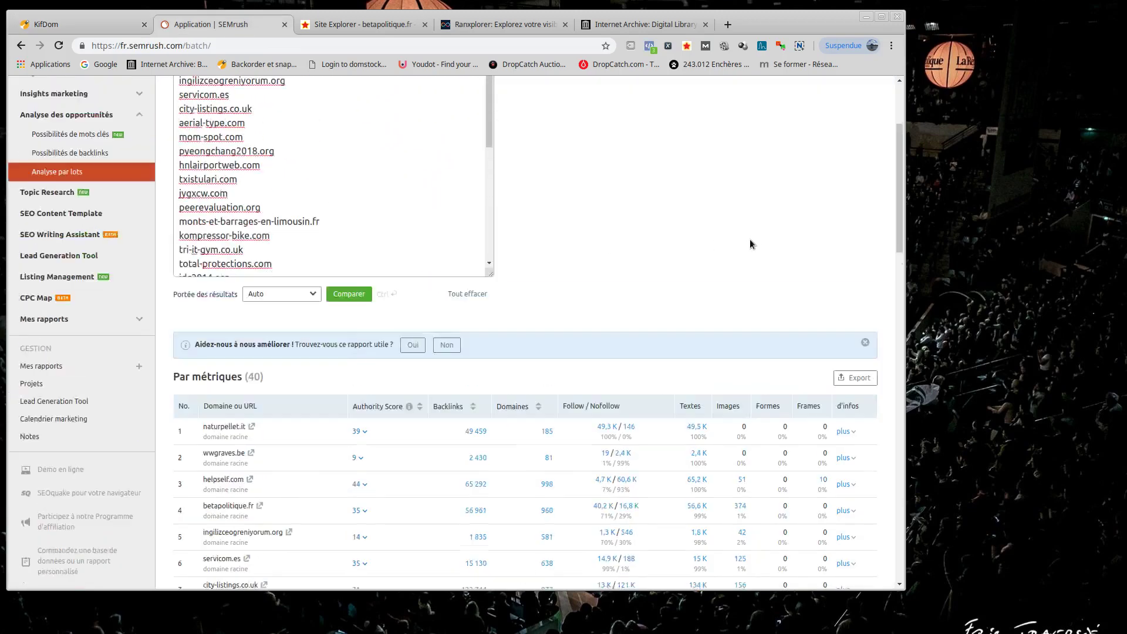
{"action": "scroll", "coordinate": [748, 238], "scroll_direction": "up", "scroll_amount": 3}
{"action": "left_click", "coordinate": [282, 271]}
{"action": "key", "text": "ctrl+a"}
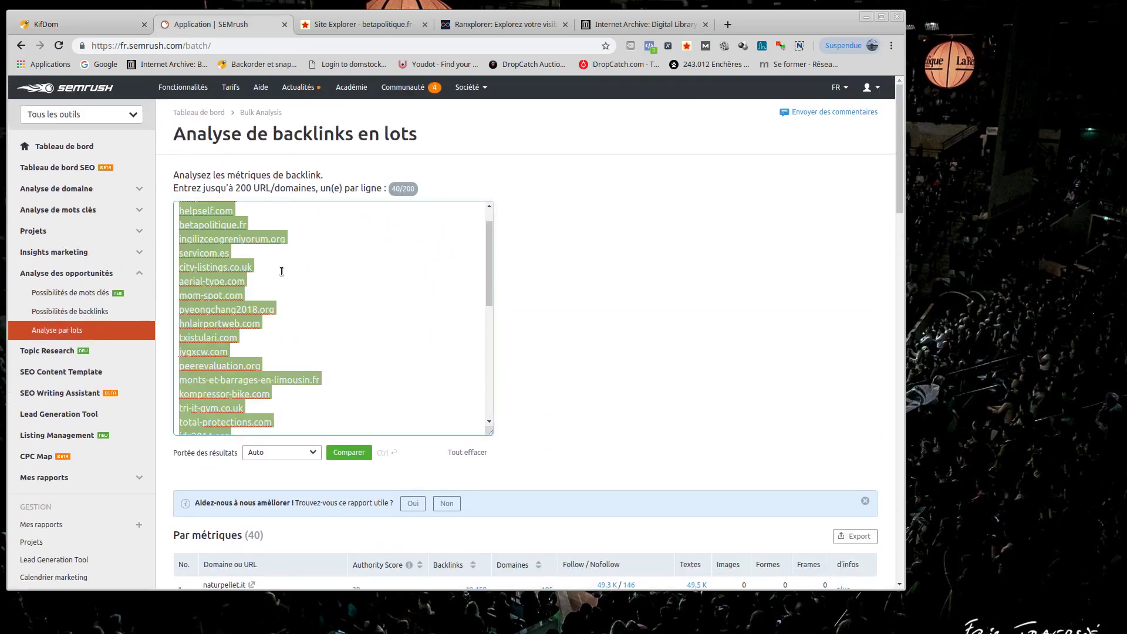
Replace the domains in the bulk backlink analysis with the copied .fr domain list and compare them
{"action": "key", "text": "BackSpace"}
{"action": "key", "text": "ctrl+v"}
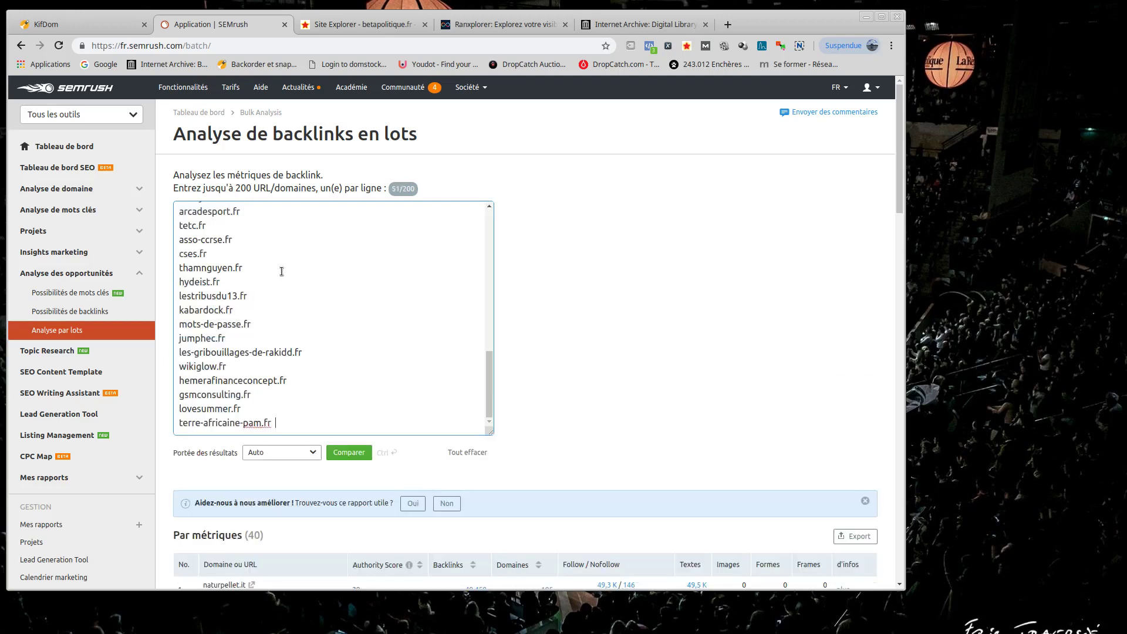
{"action": "left_click", "coordinate": [343, 453]}
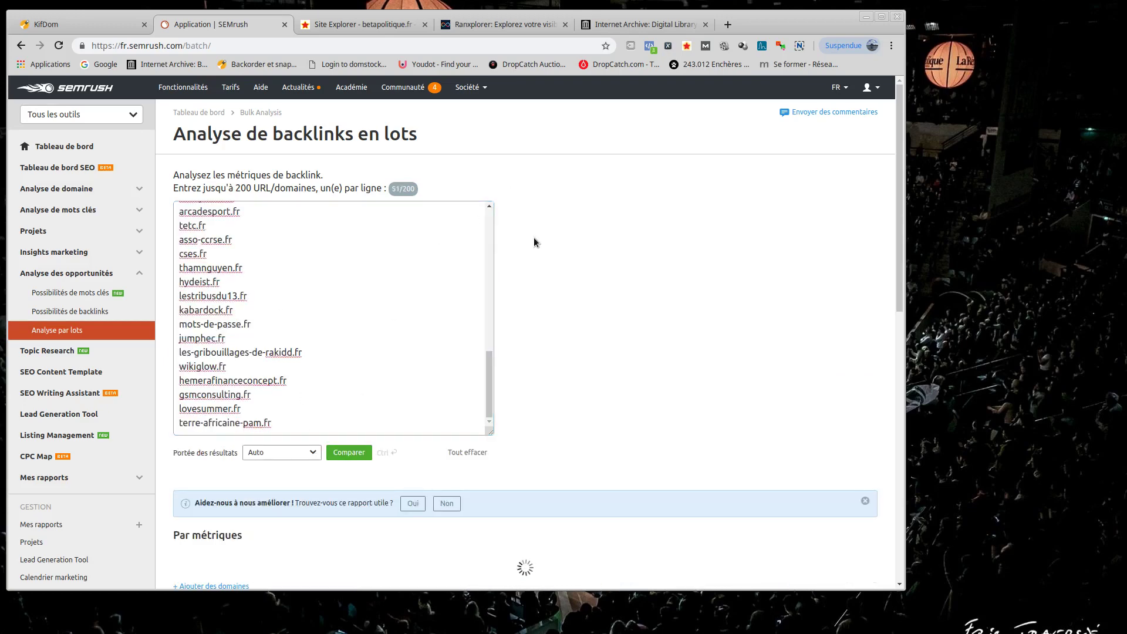
Sort the metrics table by highest Authority Score and show the score breakdown for cdrp83.fr
{"action": "scroll", "coordinate": [490, 264], "scroll_direction": "down", "scroll_amount": 3}
{"action": "scroll", "coordinate": [411, 314], "scroll_direction": "down", "scroll_amount": 2}
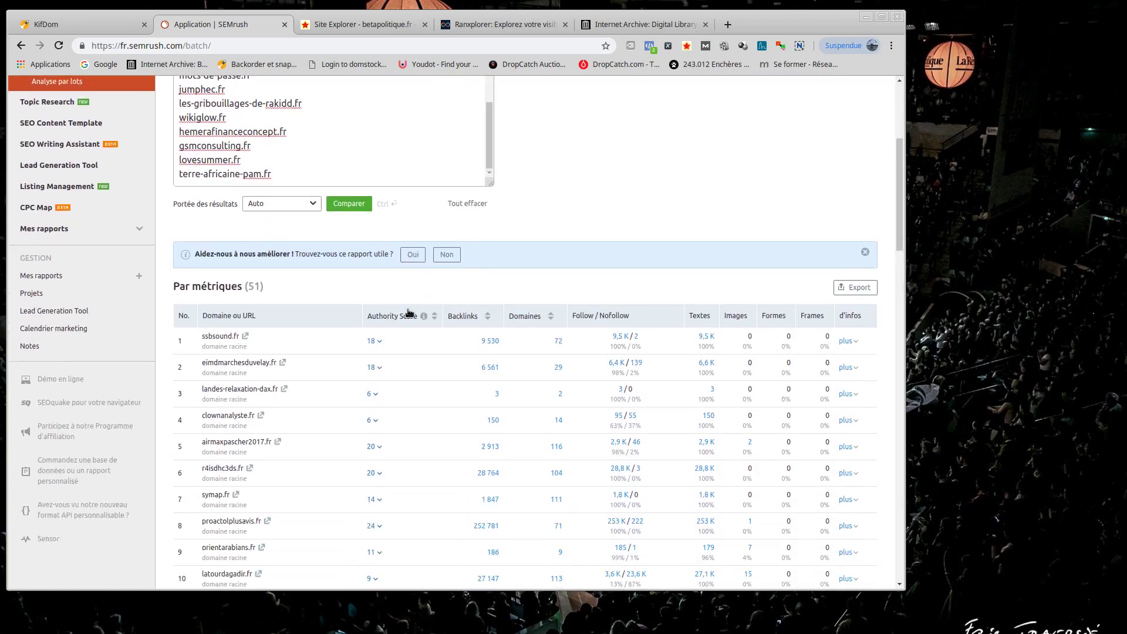
{"action": "left_click", "coordinate": [382, 316]}
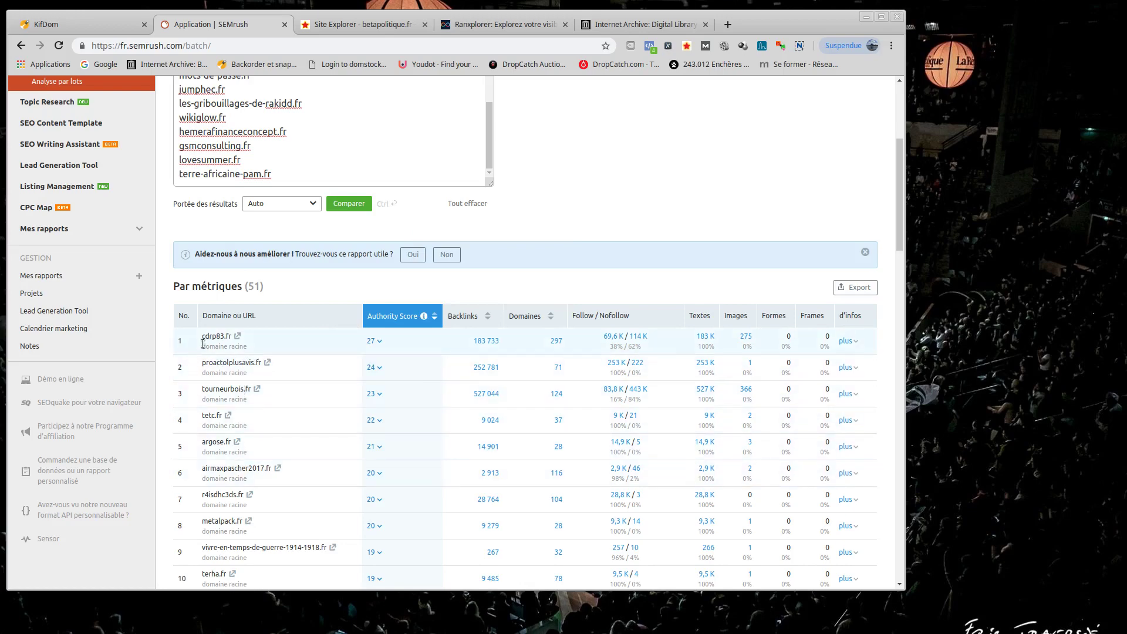
{"action": "left_click", "coordinate": [374, 340]}
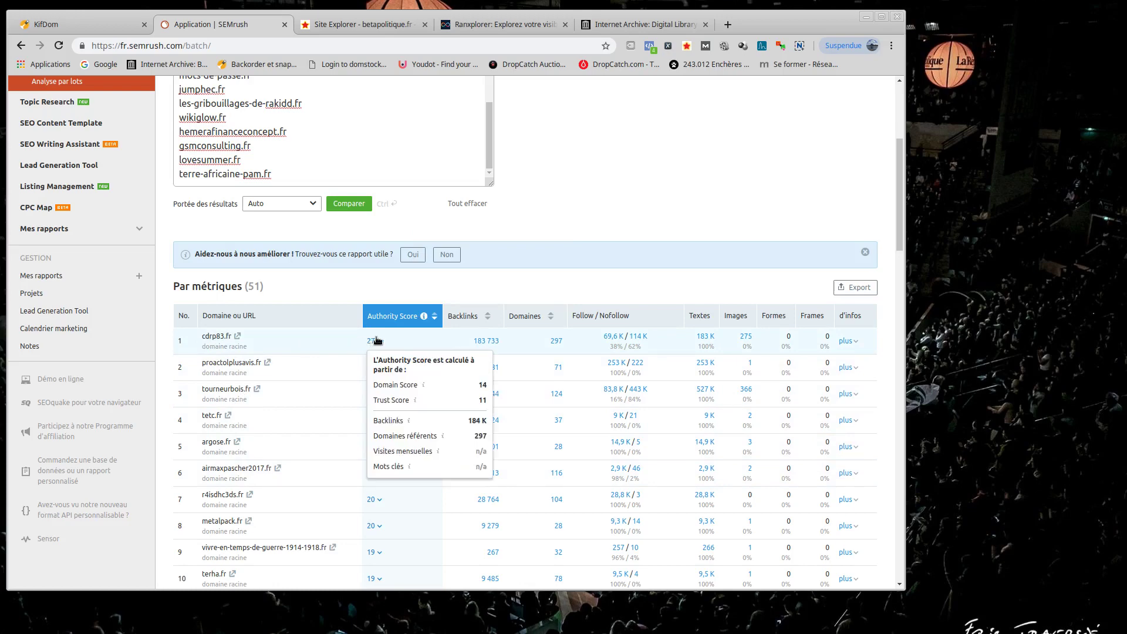
{"action": "left_click", "coordinate": [374, 341]}
{"action": "left_click", "coordinate": [374, 341]}
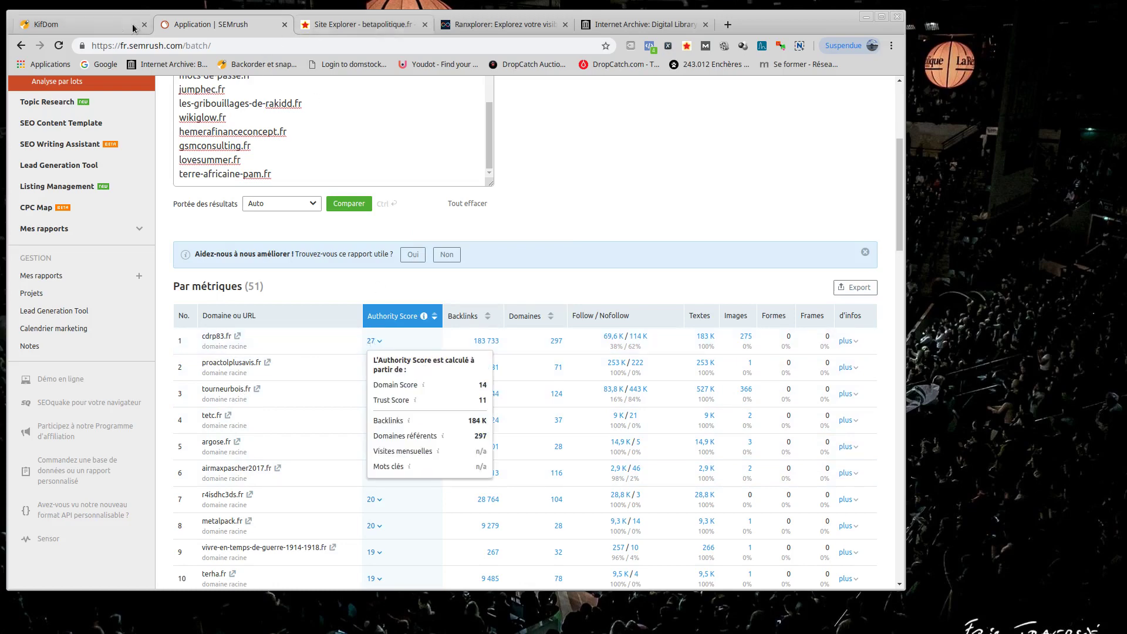
Check KifDom's immediate-purchase domain list against the SEMrush results ranked by Authority Score
{"action": "left_click", "coordinate": [88, 25]}
{"action": "scroll", "coordinate": [810, 393], "scroll_direction": "up", "scroll_amount": 1}
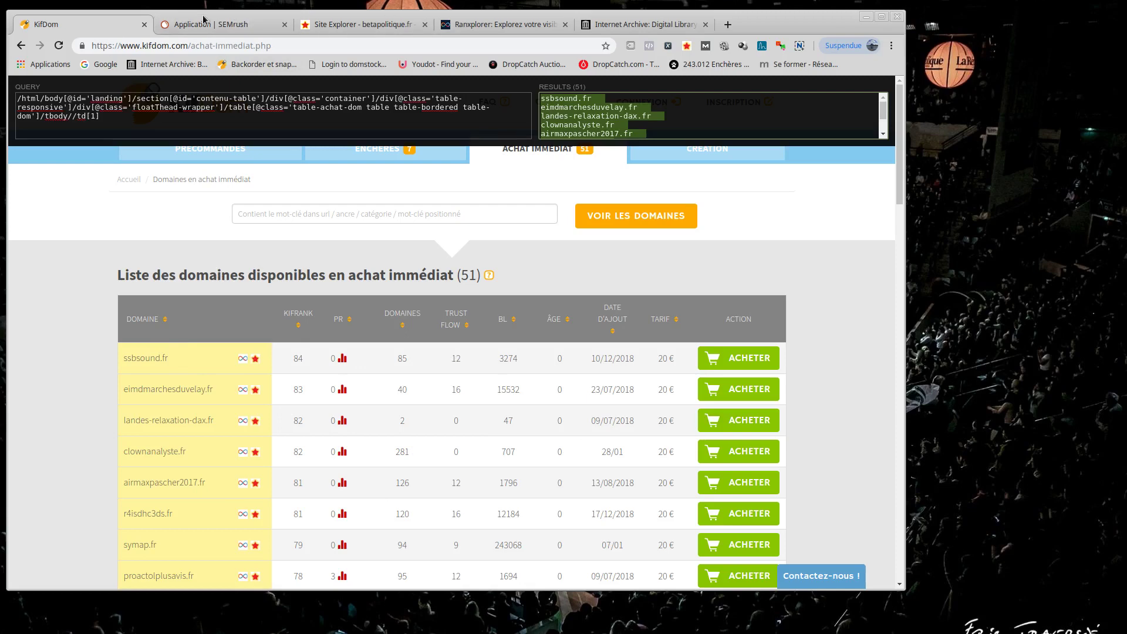
{"action": "left_click", "coordinate": [225, 24]}
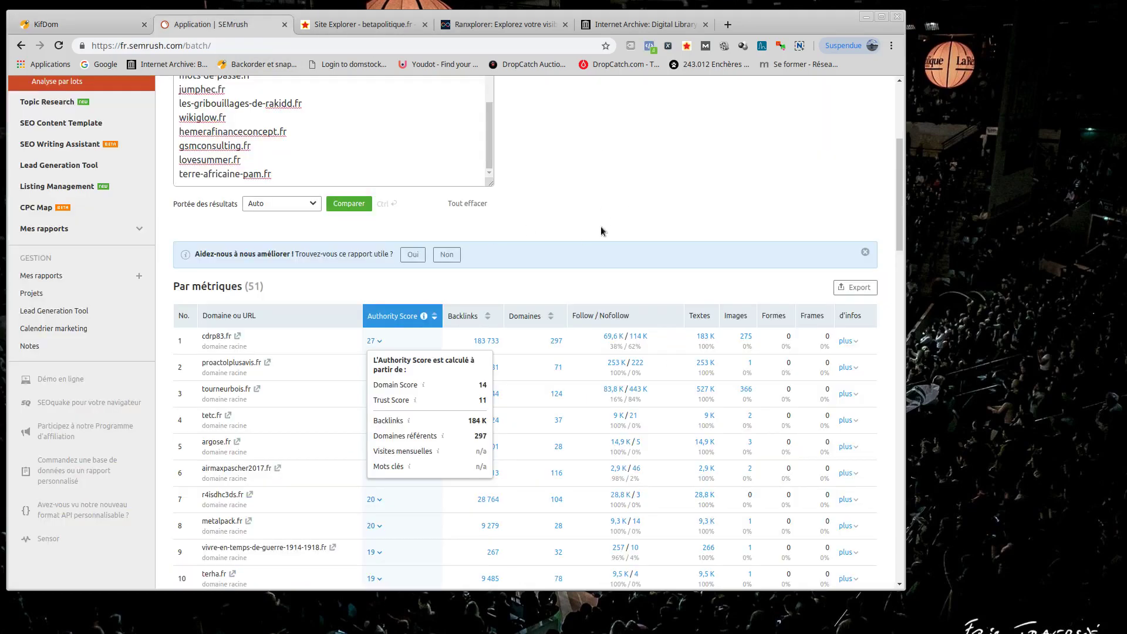
{"action": "scroll", "coordinate": [267, 357], "scroll_direction": "down", "scroll_amount": 3}
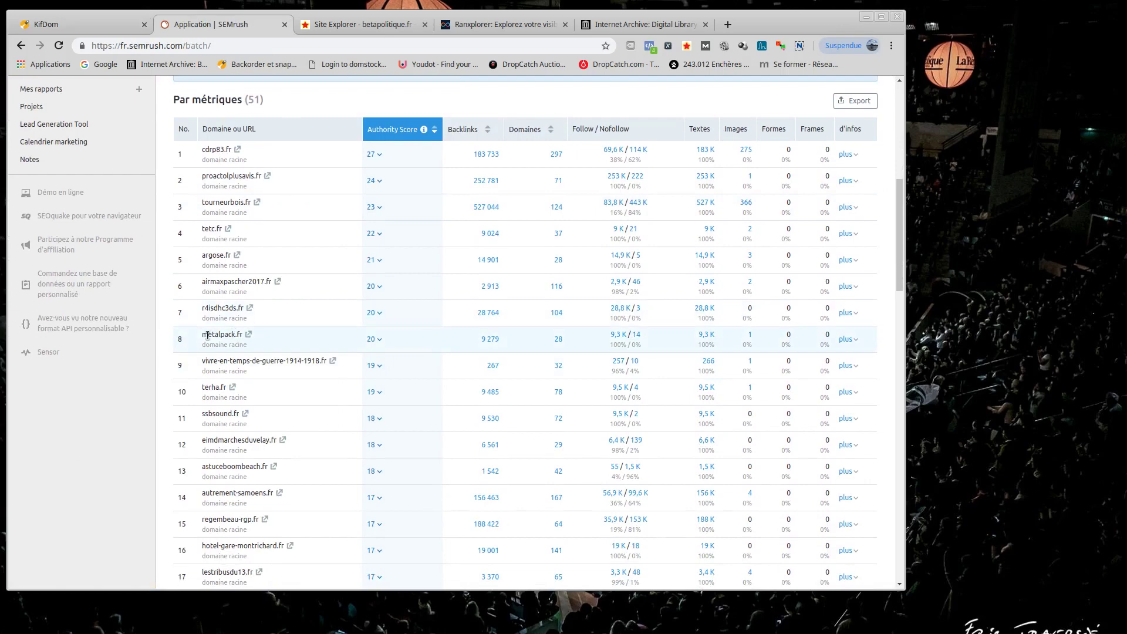
{"action": "scroll", "coordinate": [389, 255], "scroll_direction": "up", "scroll_amount": 1}
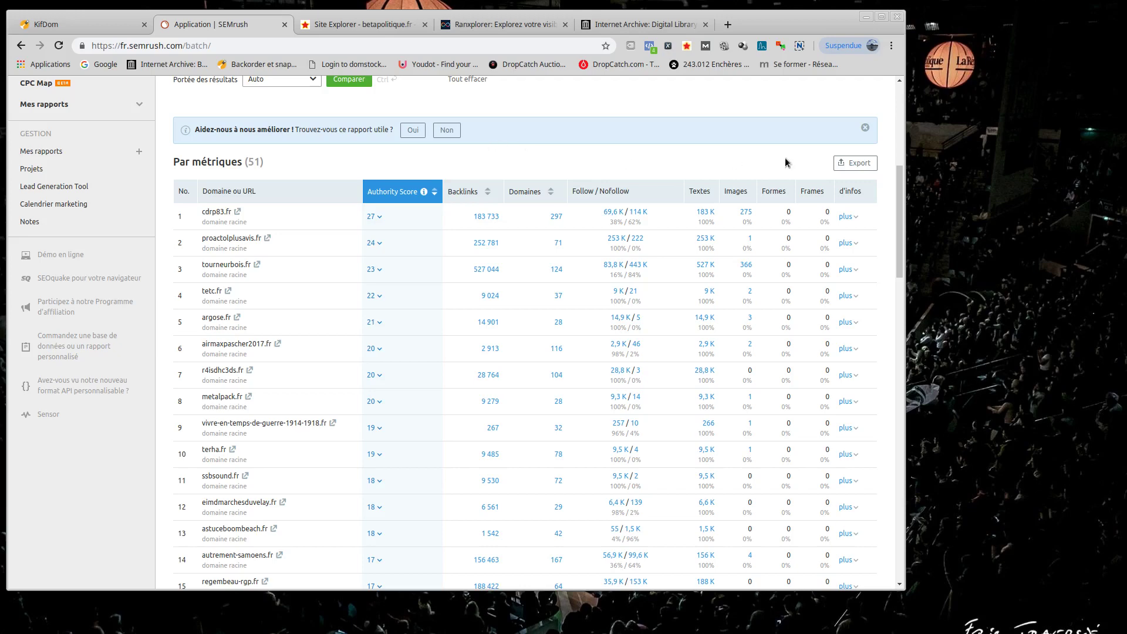
Dismiss the feedback survey banner and place the cursor in the list of analysed domains
{"action": "left_click", "coordinate": [866, 128]}
{"action": "scroll", "coordinate": [501, 132], "scroll_direction": "up", "scroll_amount": 6}
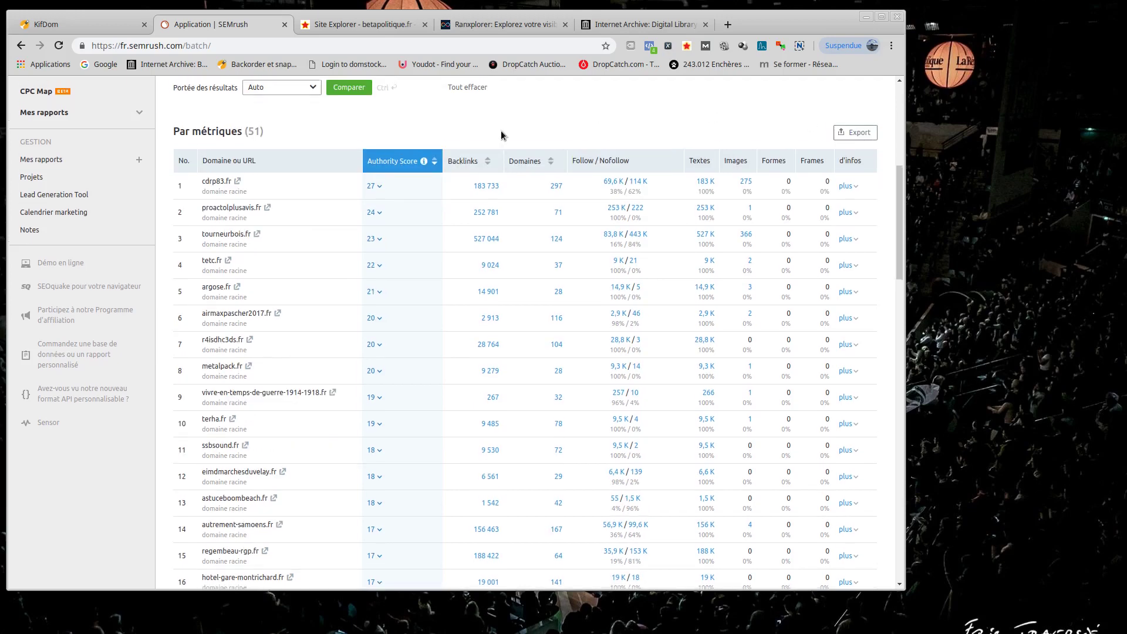
{"action": "left_click", "coordinate": [250, 252]}
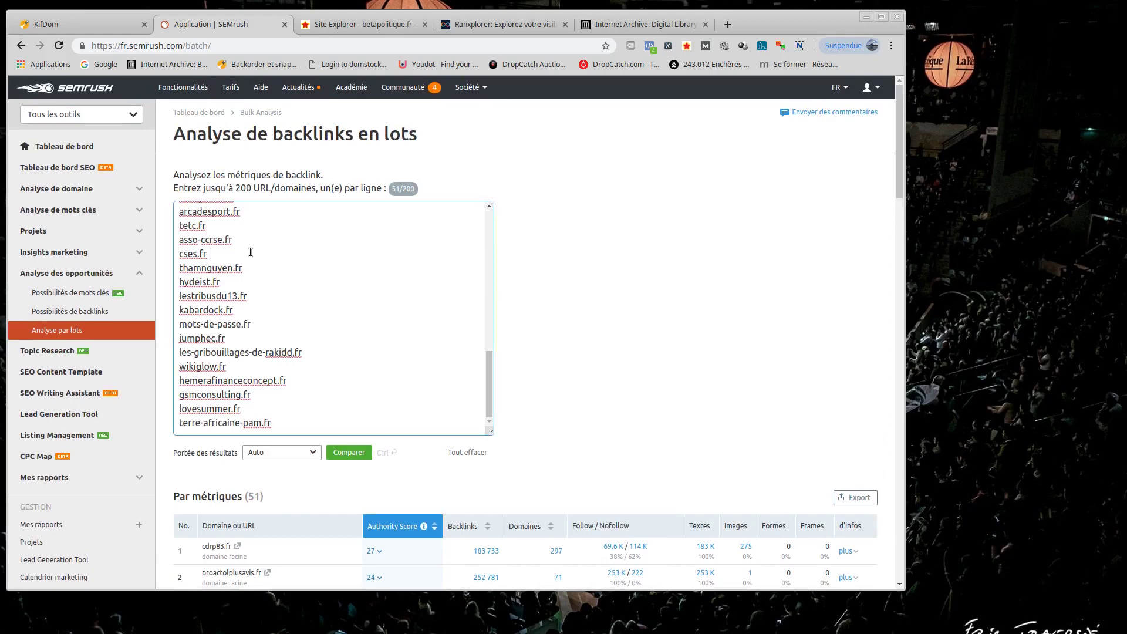
Switch to the KifDom page, open the bookmarked DropCatch auctions list on ExpiredDomains.net and log in with the saved credentials
{"action": "left_click", "coordinate": [66, 24]}
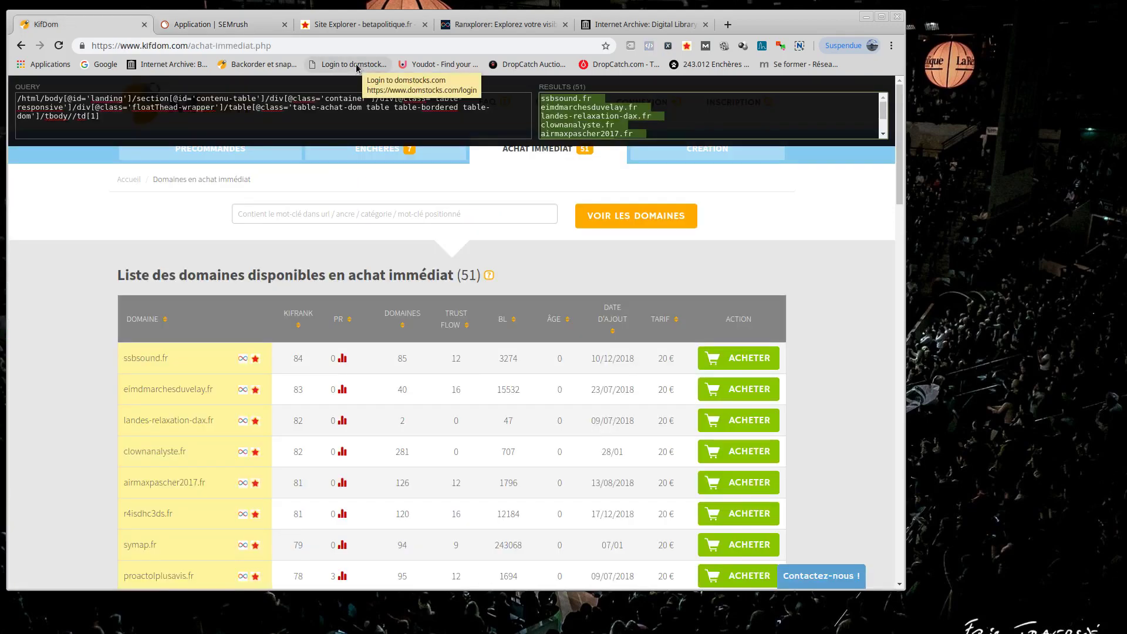
{"action": "left_click", "coordinate": [530, 65]}
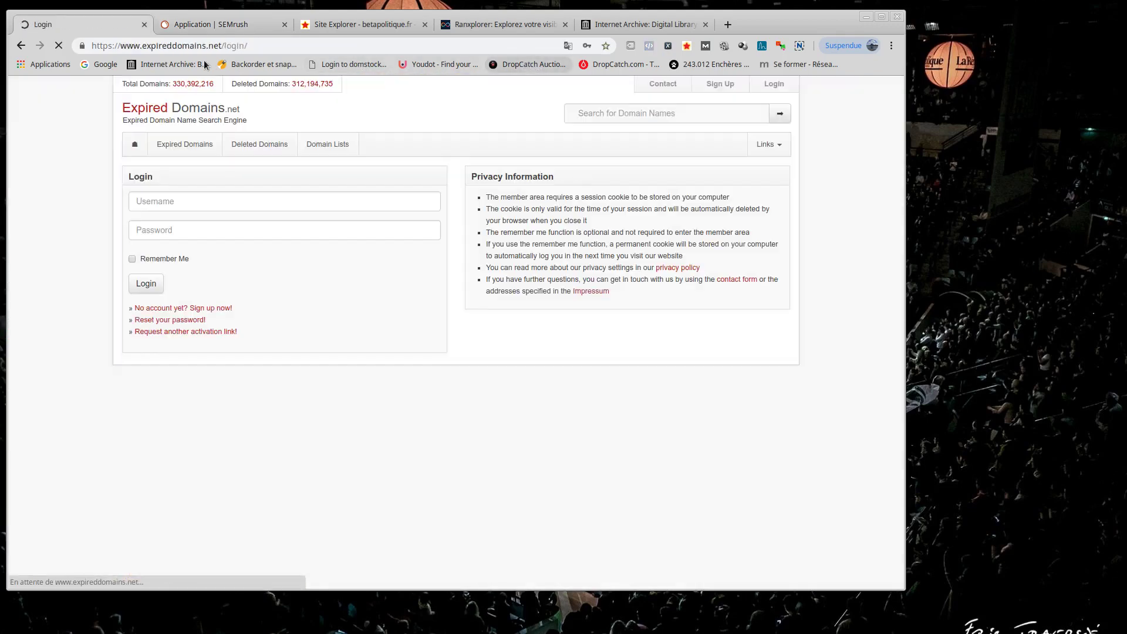
{"action": "left_click_drag", "start_coordinate": [147, 47], "coordinate": [259, 39]}
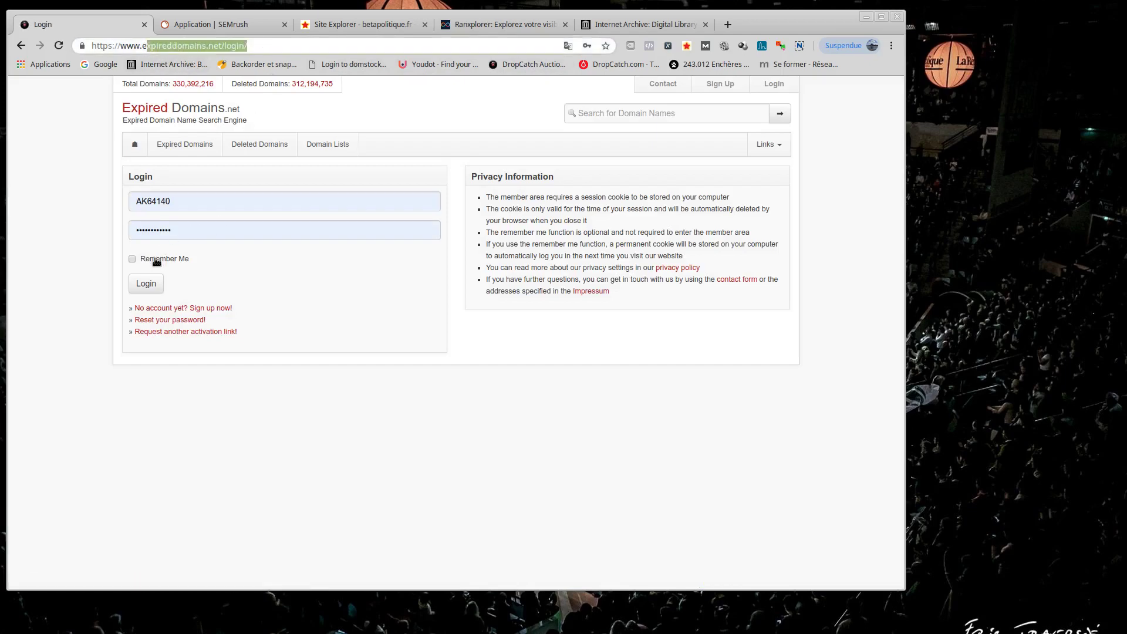
{"action": "left_click", "coordinate": [146, 283]}
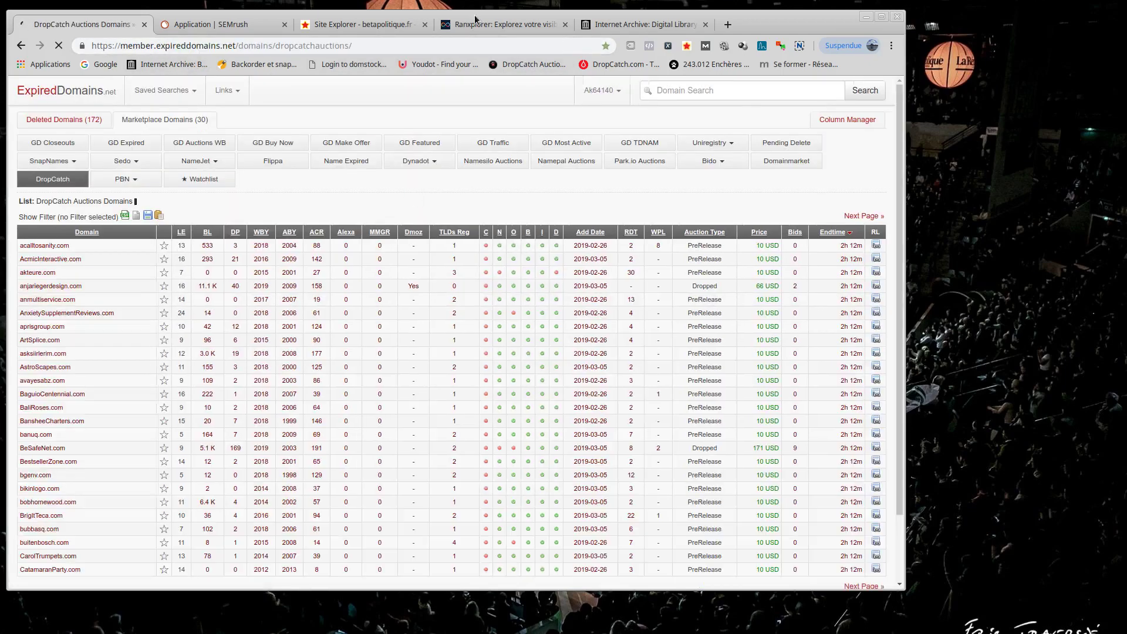
Show the filters for the DropCatch auction domains and place the cursor in the whitelist's contains field
{"action": "scroll", "coordinate": [236, 304], "scroll_direction": "down", "scroll_amount": 2}
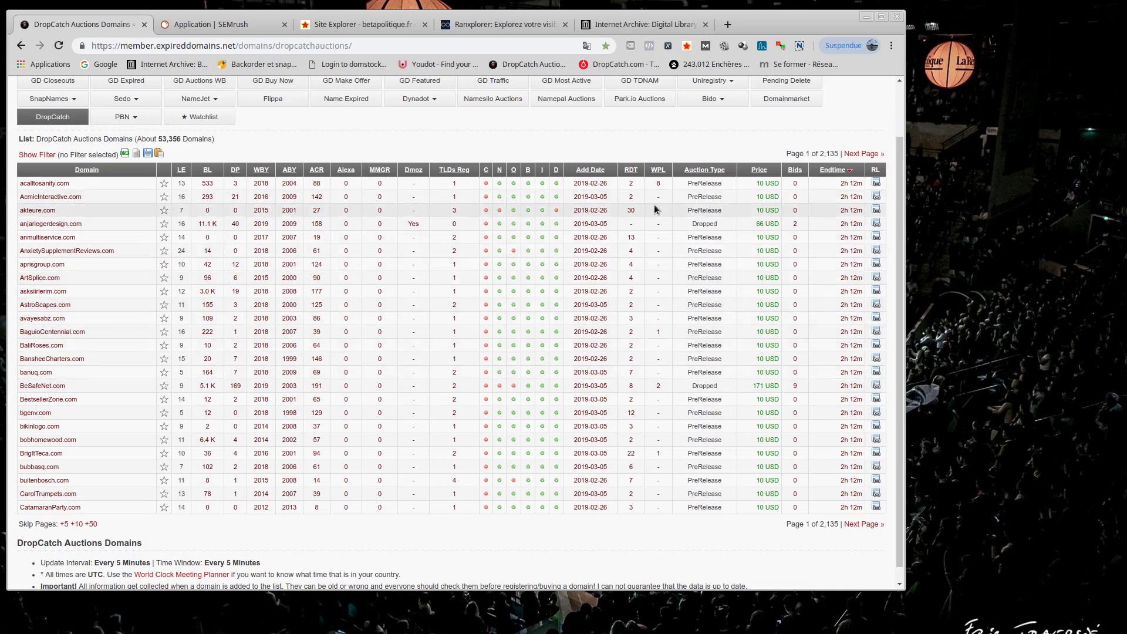
{"action": "left_click", "coordinate": [34, 155]}
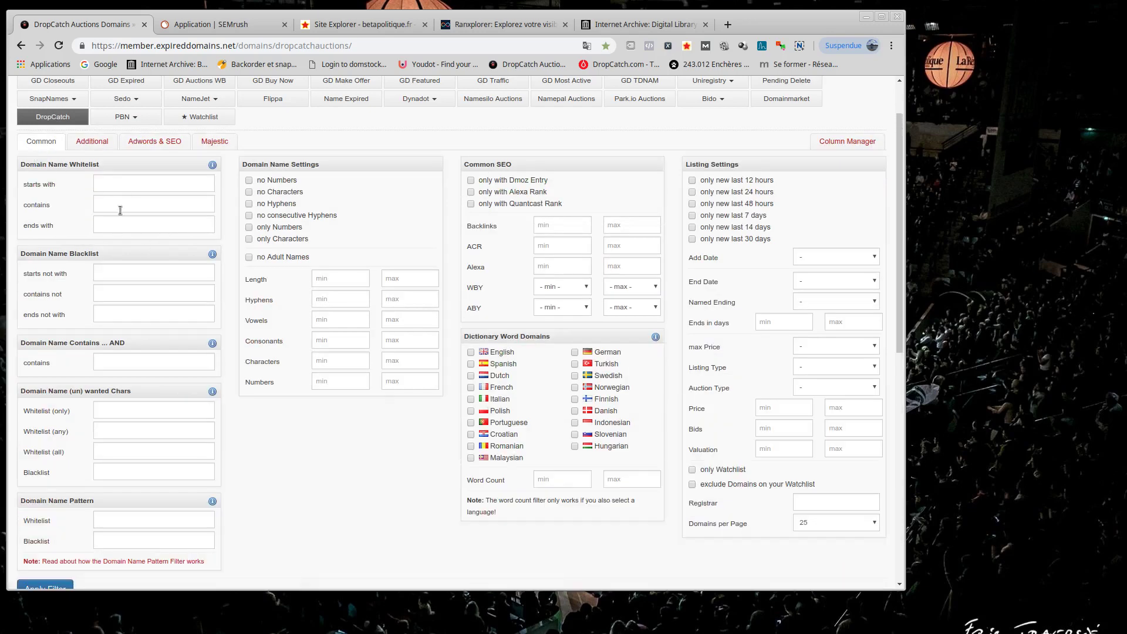
{"action": "left_click", "coordinate": [121, 207]}
{"action": "left_click_drag", "start_coordinate": [24, 204], "coordinate": [48, 206]}
{"action": "left_click", "coordinate": [132, 203]}
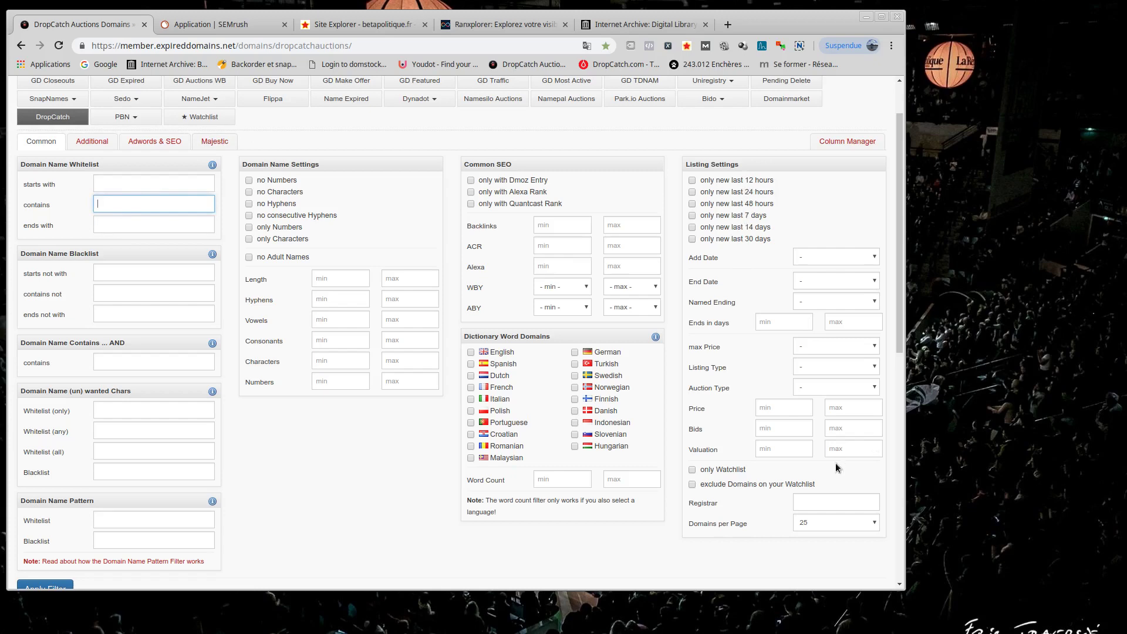
Display the Majestic filter settings and highlight the Majestic Topical Trust Flow heading
{"action": "left_click", "coordinate": [226, 140]}
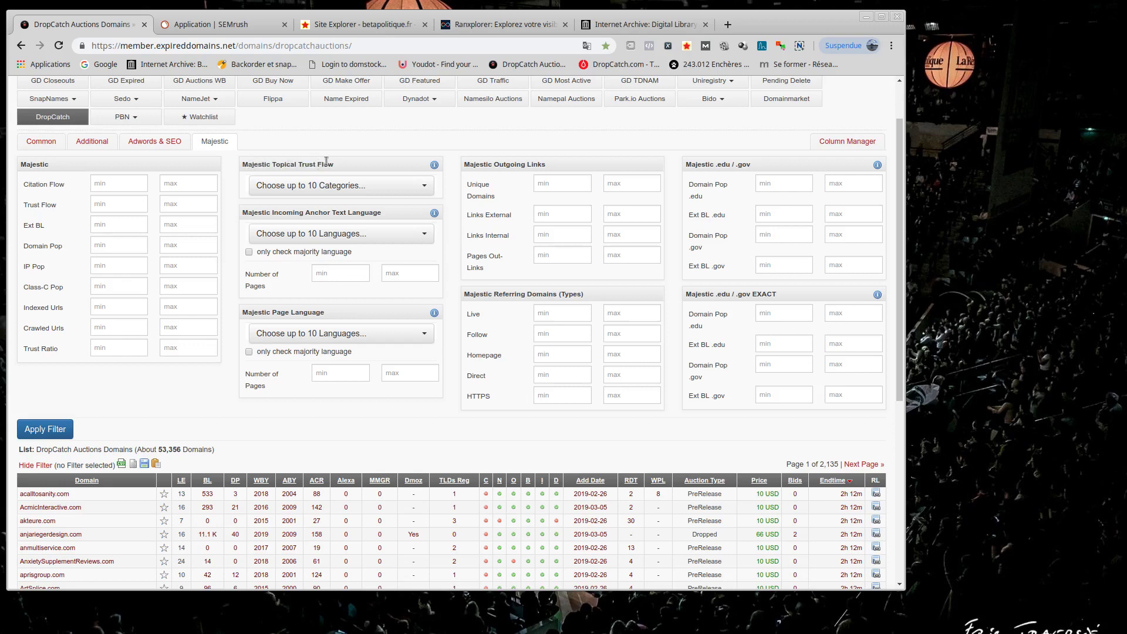
{"action": "left_click_drag", "start_coordinate": [242, 164], "coordinate": [329, 167]}
{"action": "left_click", "coordinate": [336, 167]}
{"action": "left_click_drag", "start_coordinate": [242, 165], "coordinate": [327, 165]}
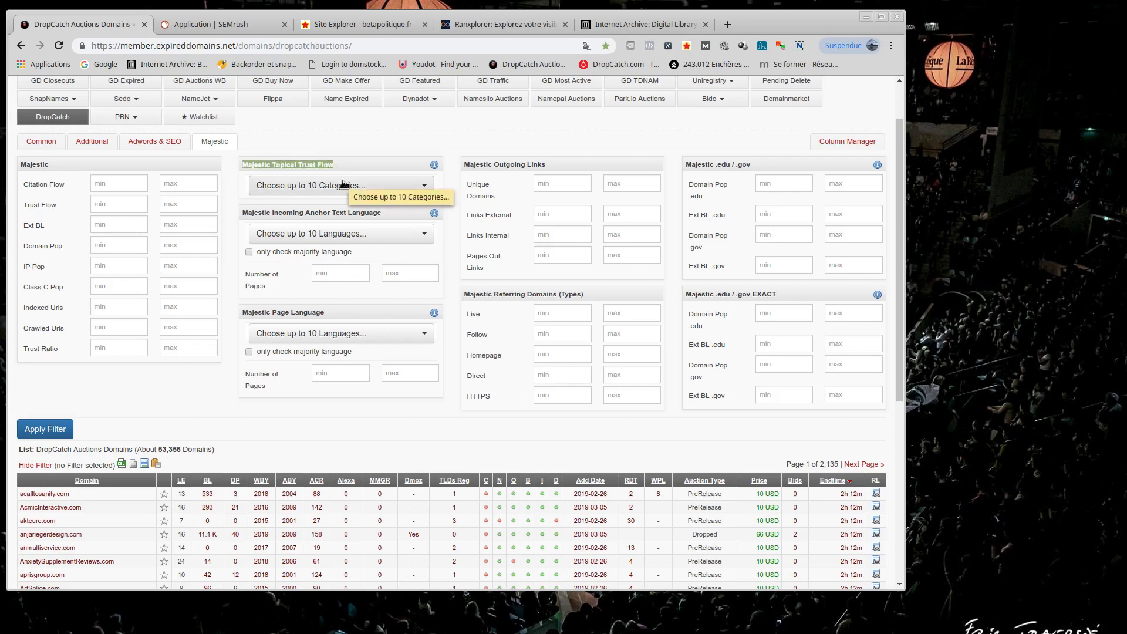
Look through the available Majestic Topical Trust Flow categories, from Adult to World, and close the list
{"action": "left_click", "coordinate": [344, 184]}
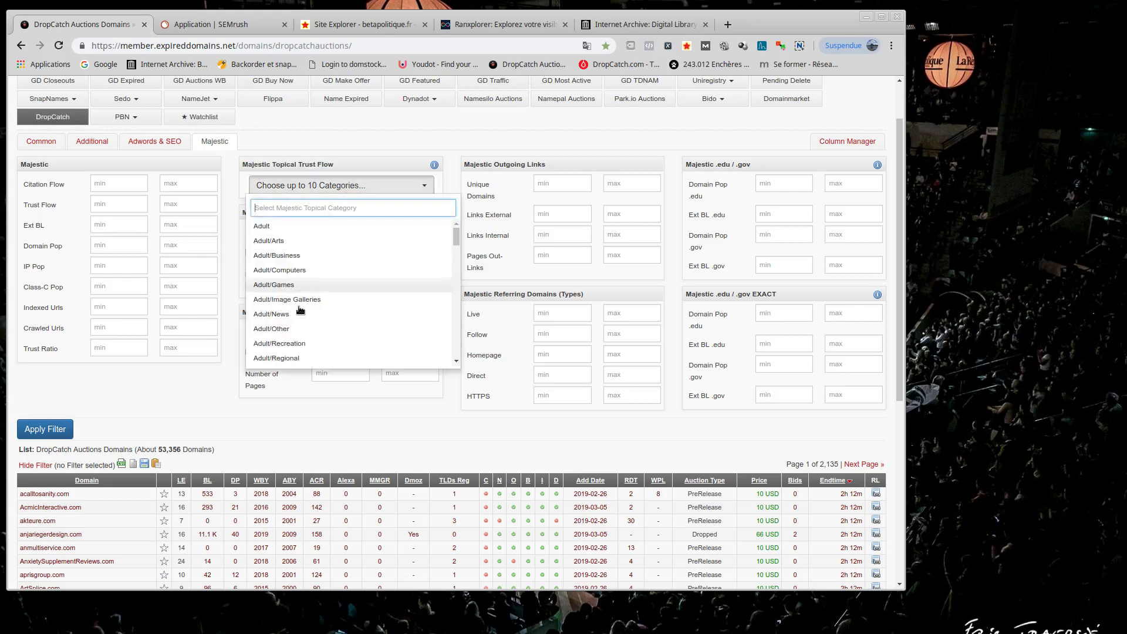
{"action": "scroll", "coordinate": [302, 278], "scroll_direction": "down", "scroll_amount": 15}
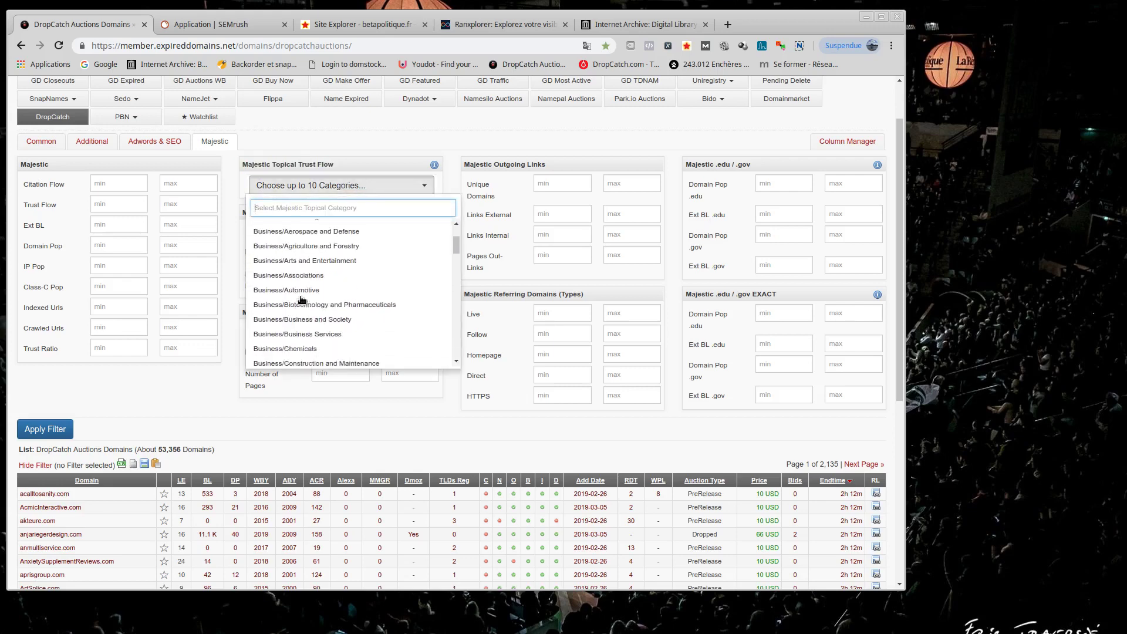
{"action": "scroll", "coordinate": [301, 299], "scroll_direction": "down", "scroll_amount": 8}
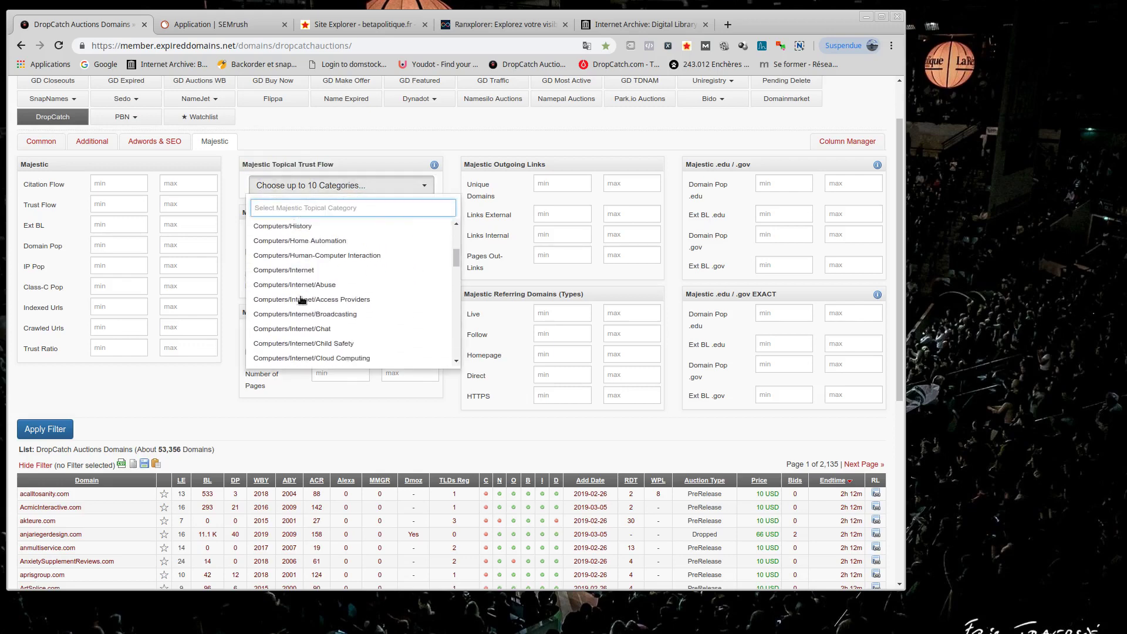
{"action": "scroll", "coordinate": [302, 299], "scroll_direction": "down", "scroll_amount": 12}
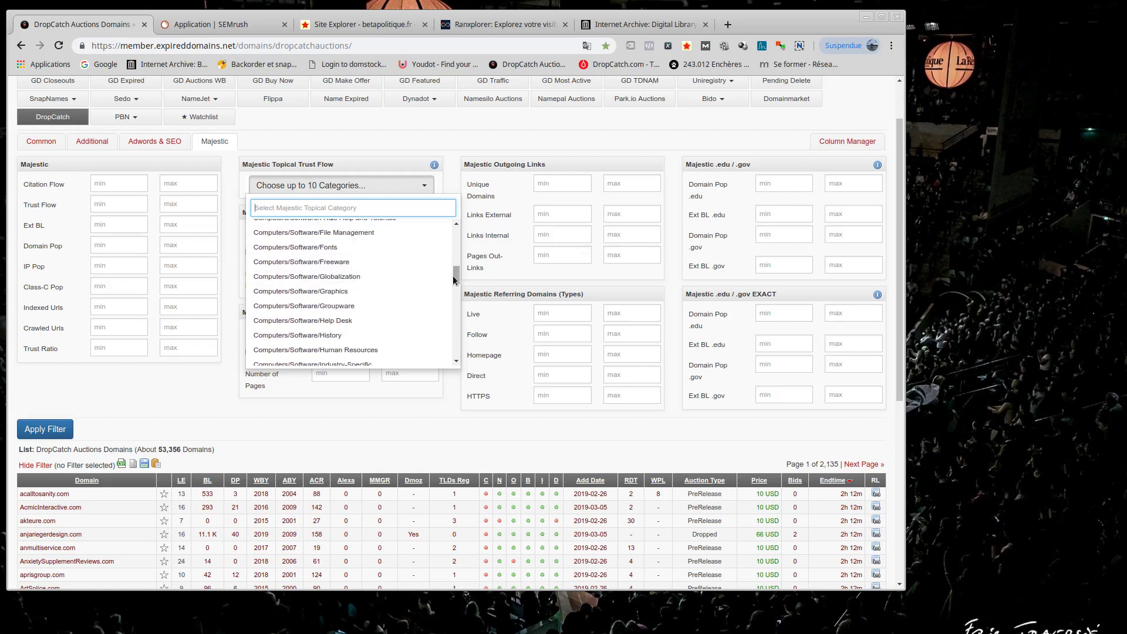
{"action": "left_click_drag", "start_coordinate": [452, 276], "coordinate": [449, 215]}
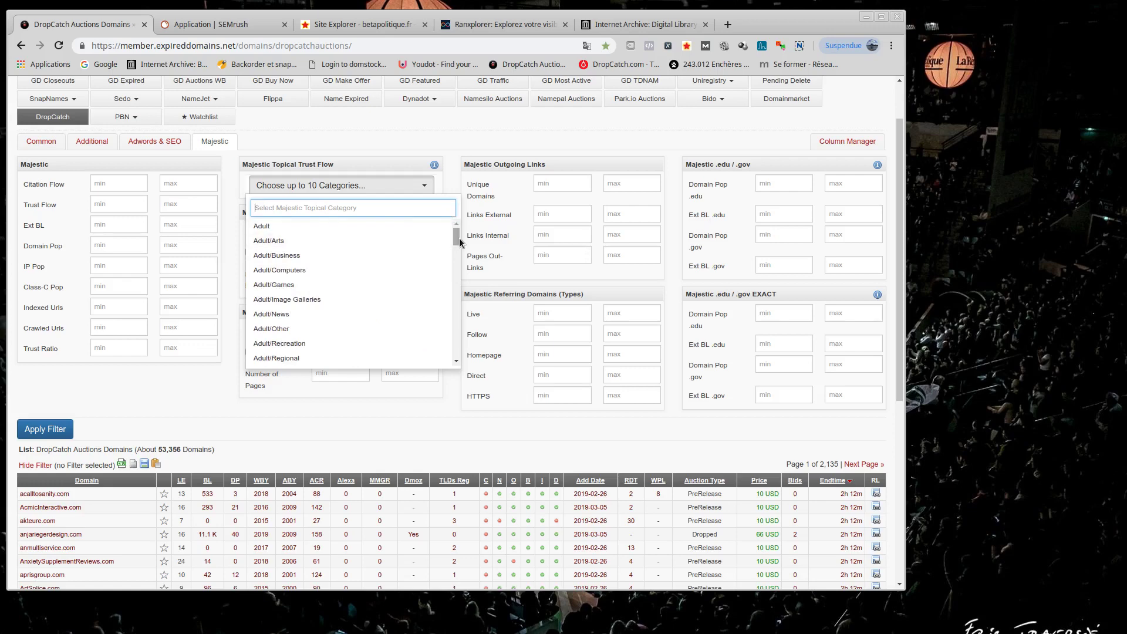
{"action": "left_click_drag", "start_coordinate": [459, 237], "coordinate": [459, 396]}
{"action": "scroll", "coordinate": [343, 297], "scroll_direction": "down", "scroll_amount": 3}
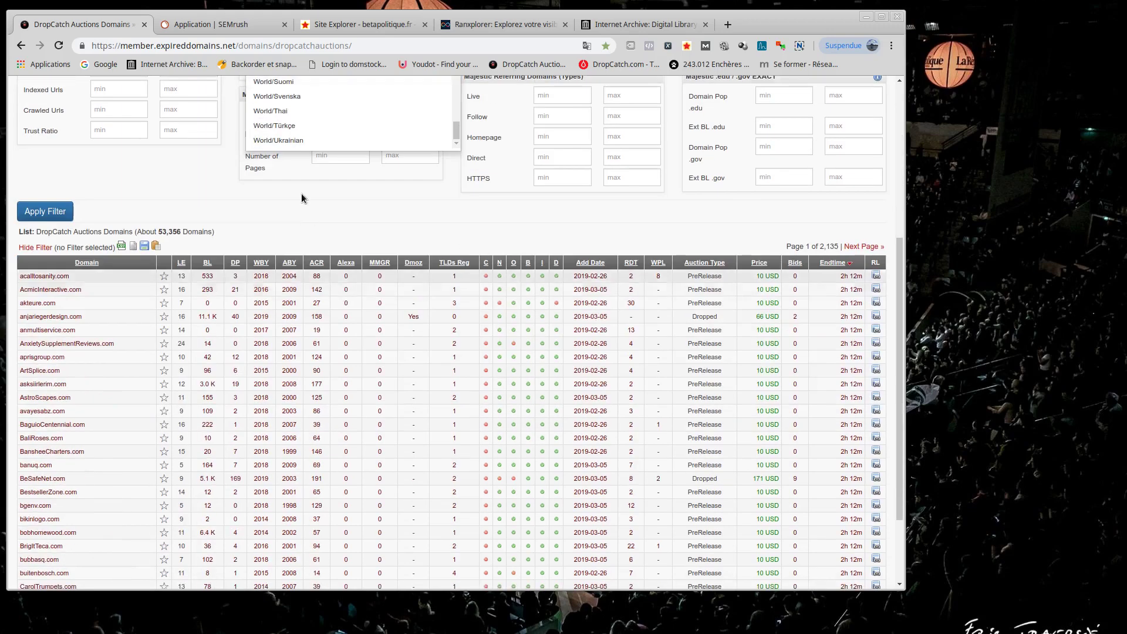
{"action": "scroll", "coordinate": [301, 196], "scroll_direction": "up", "scroll_amount": 3}
{"action": "scroll", "coordinate": [335, 317], "scroll_direction": "up", "scroll_amount": 8}
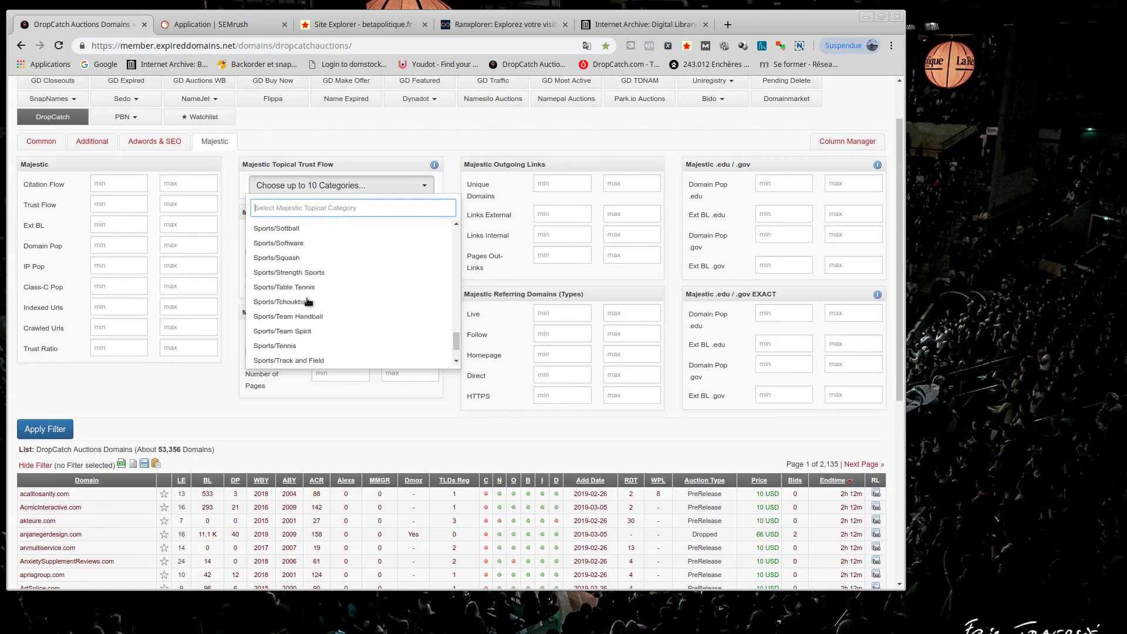
{"action": "scroll", "coordinate": [308, 301], "scroll_direction": "up", "scroll_amount": 3}
{"action": "left_click", "coordinate": [331, 165]}
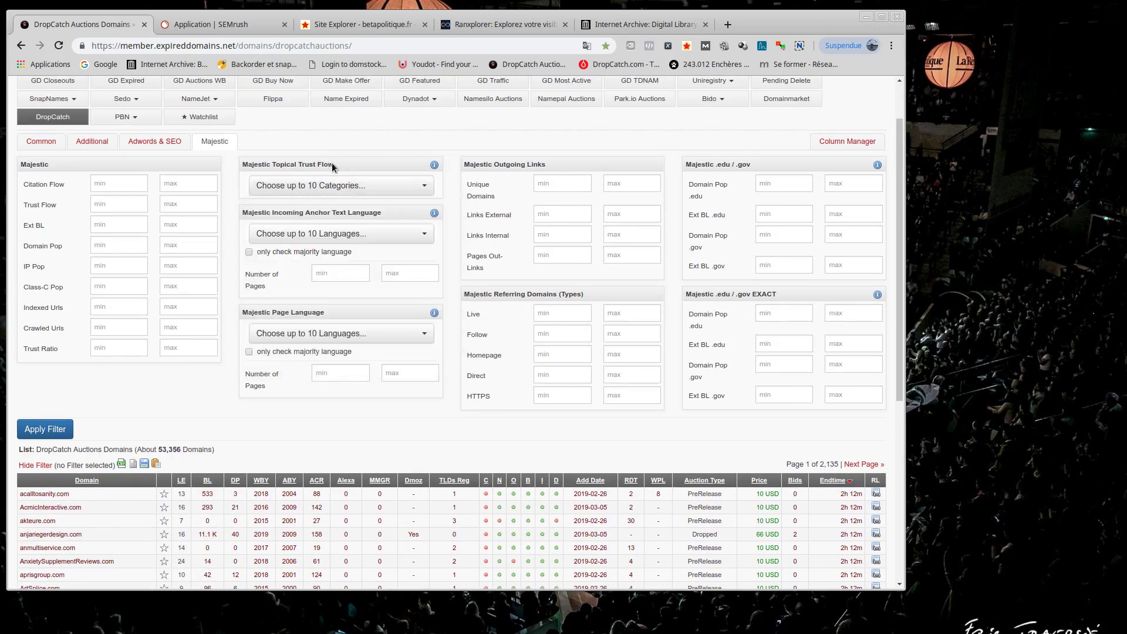
{"action": "left_click_drag", "start_coordinate": [253, 165], "coordinate": [330, 163]}
{"action": "left_click", "coordinate": [338, 167]}
{"action": "left_click_drag", "start_coordinate": [293, 166], "coordinate": [242, 167]}
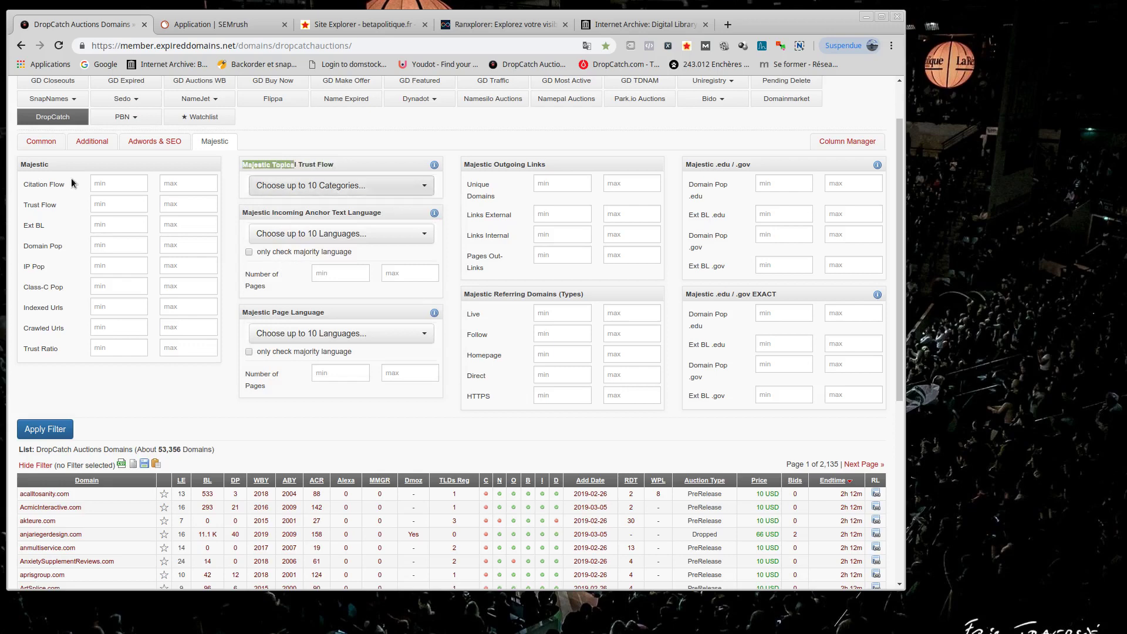
{"action": "scroll", "coordinate": [210, 224], "scroll_direction": "up", "scroll_amount": 1}
{"action": "left_click", "coordinate": [476, 261]}
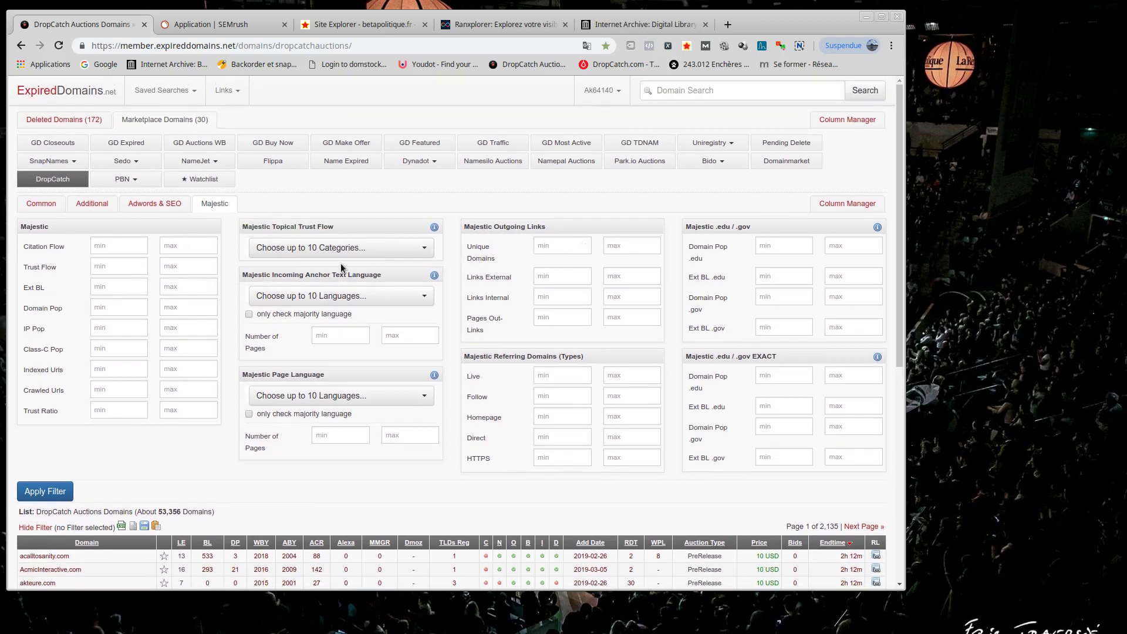
Search the Topical Trust Flow categories for "foo" and select Business/Food and Related Products
{"action": "left_click", "coordinate": [321, 247]}
{"action": "scroll", "coordinate": [303, 320], "scroll_direction": "up", "scroll_amount": 5}
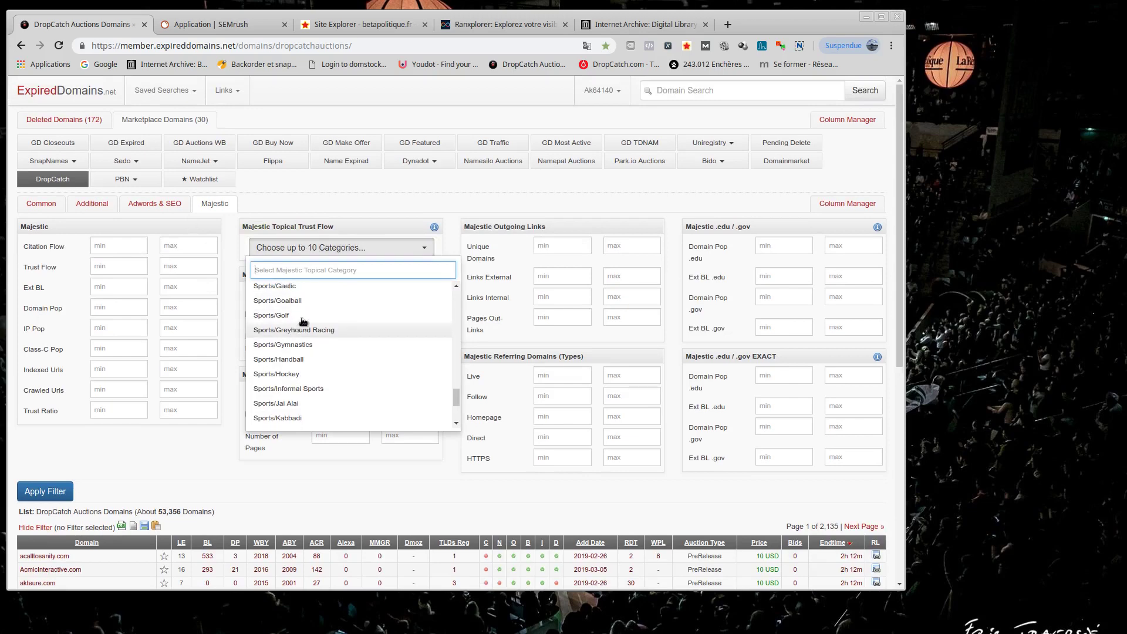
{"action": "scroll", "coordinate": [302, 321], "scroll_direction": "up", "scroll_amount": 5}
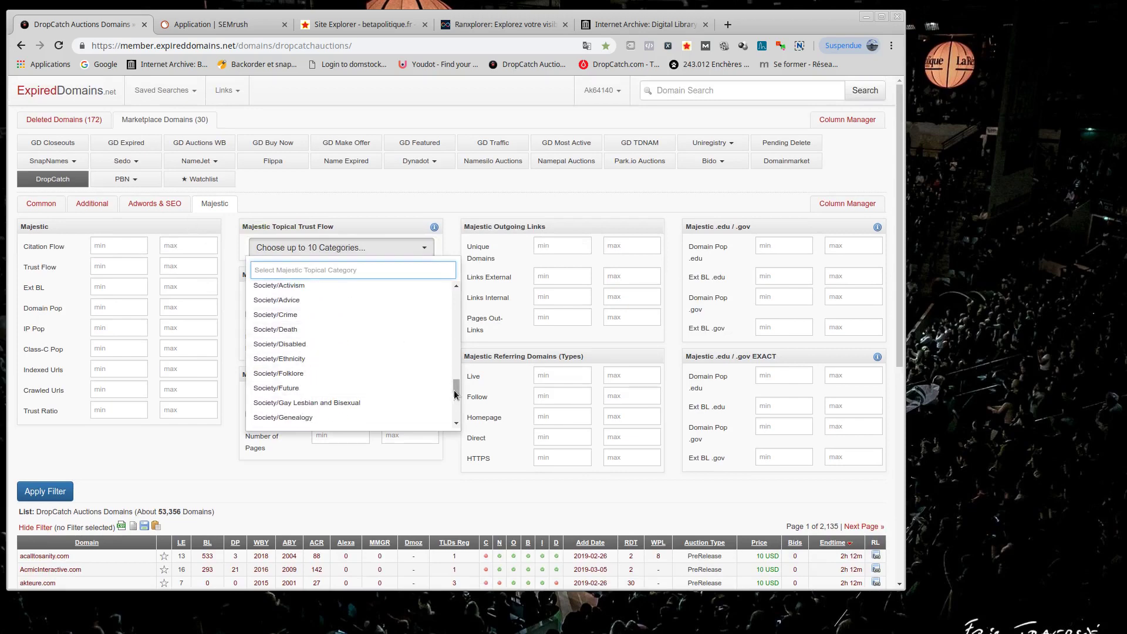
{"action": "type", "text": "foo"}
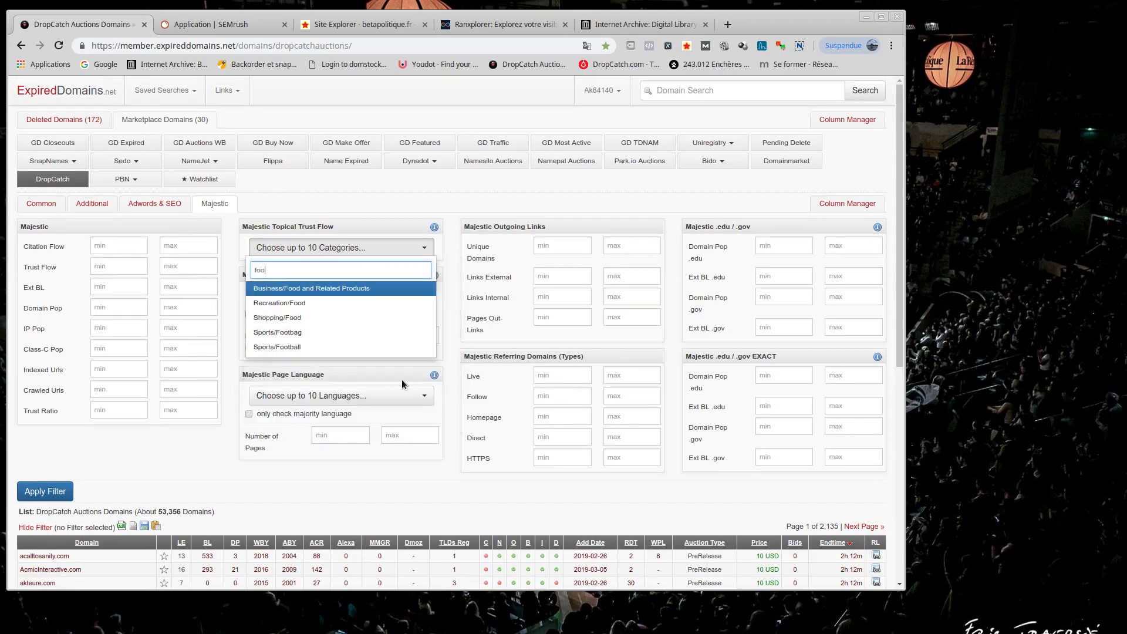
{"action": "left_click", "coordinate": [304, 291]}
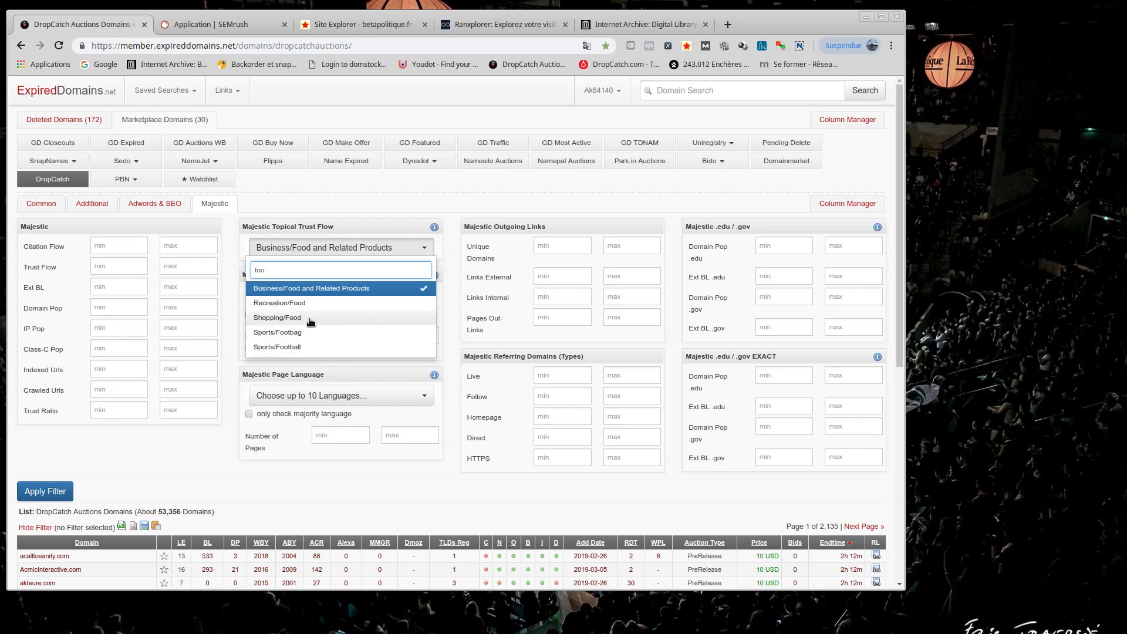
Add Shopping/Food and Recreation/Food to the selected Majestic Topical Trust Flow categories and close the list
{"action": "left_click", "coordinate": [309, 320]}
{"action": "left_click", "coordinate": [312, 303]}
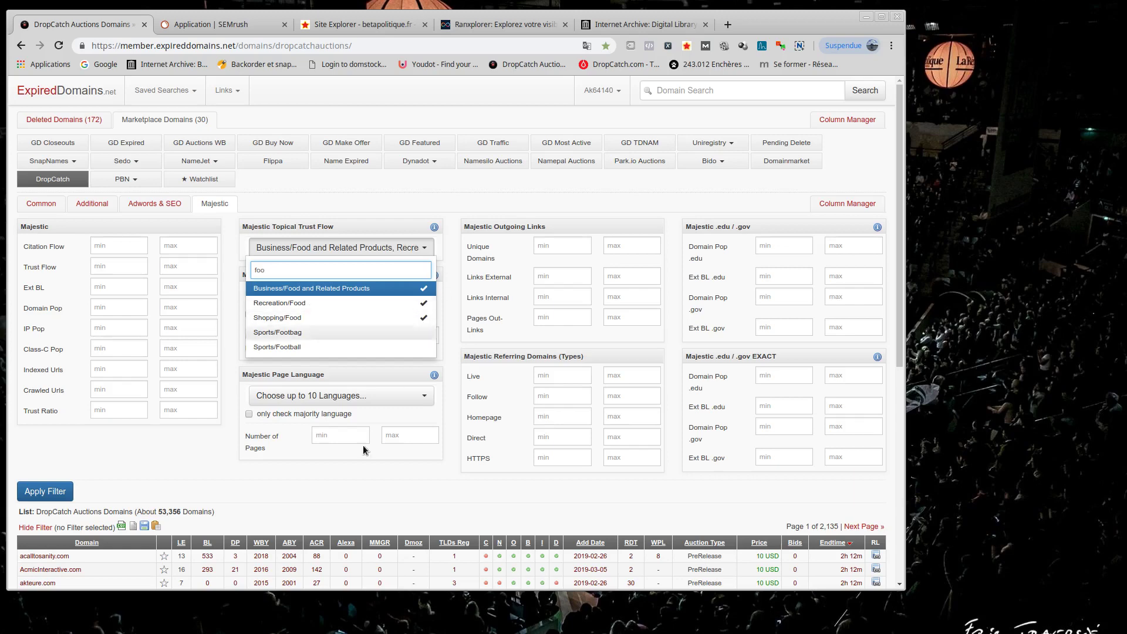
{"action": "left_click", "coordinate": [260, 500]}
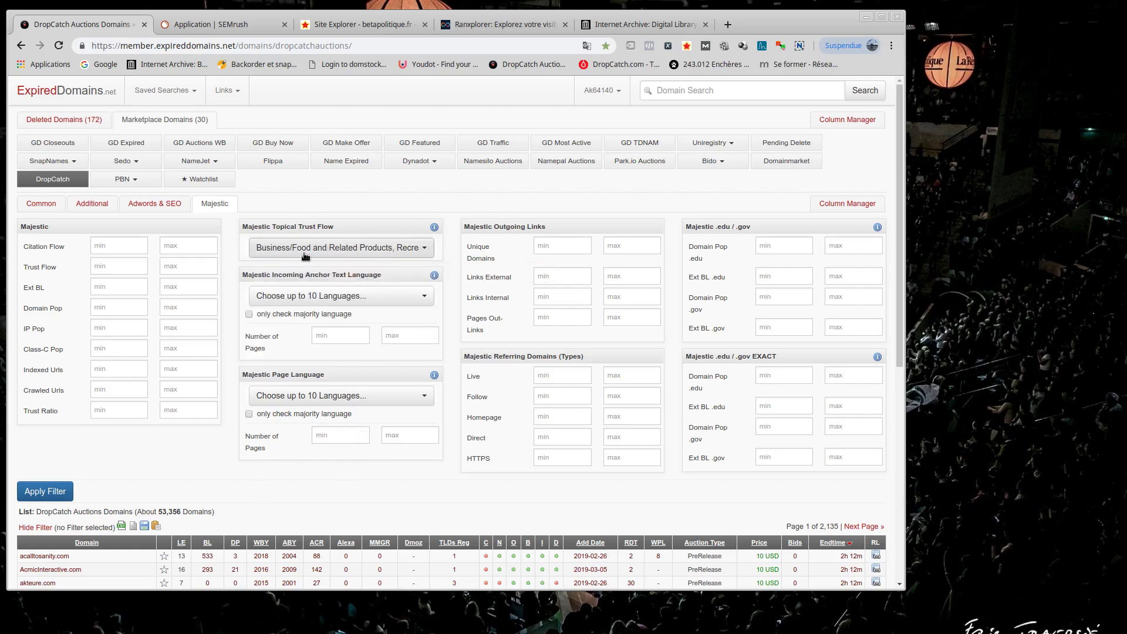
Set the minimum Majestic Trust Flow to 5 and the minimum Domain Pop to 10
{"action": "left_click", "coordinate": [117, 270]}
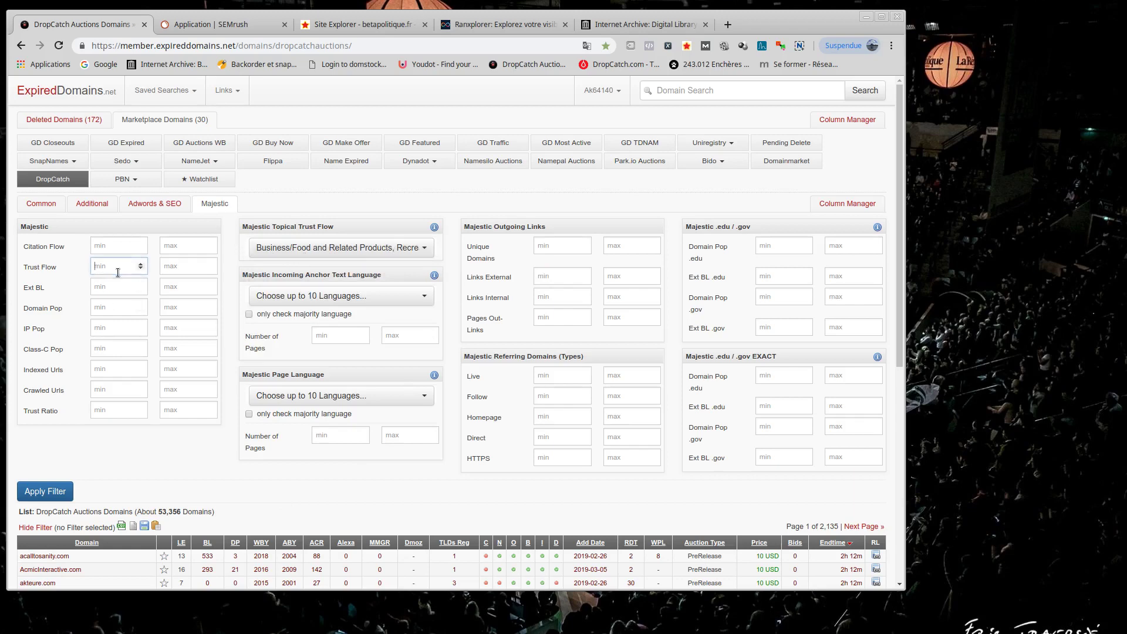
{"action": "left_click", "coordinate": [115, 311]}
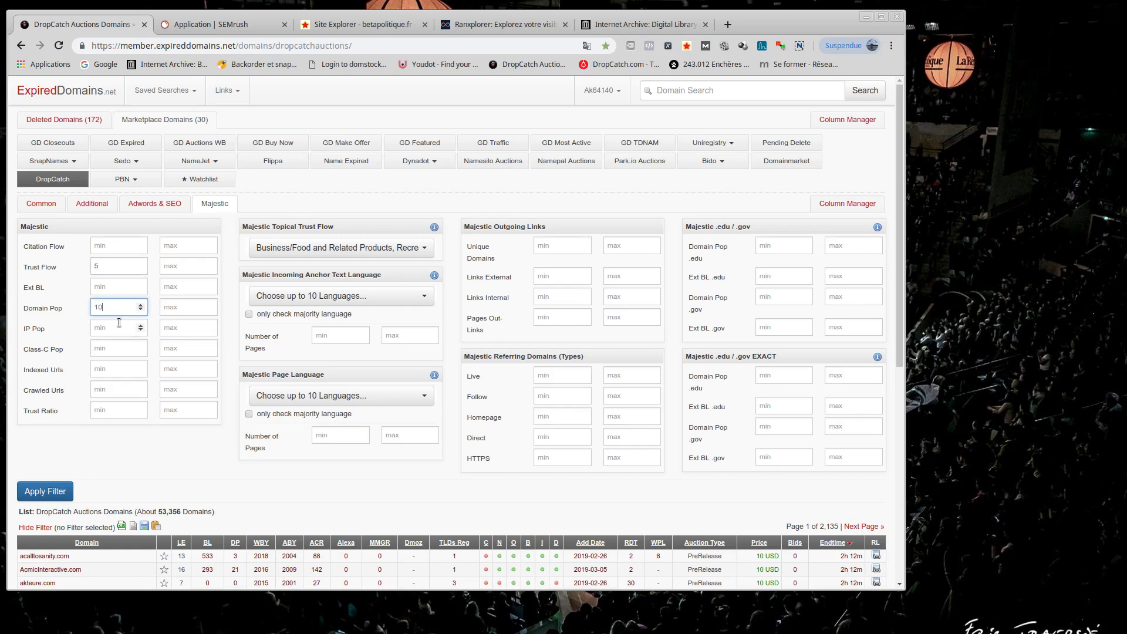
{"action": "type", "text": "10"}
{"action": "left_click", "coordinate": [435, 497]}
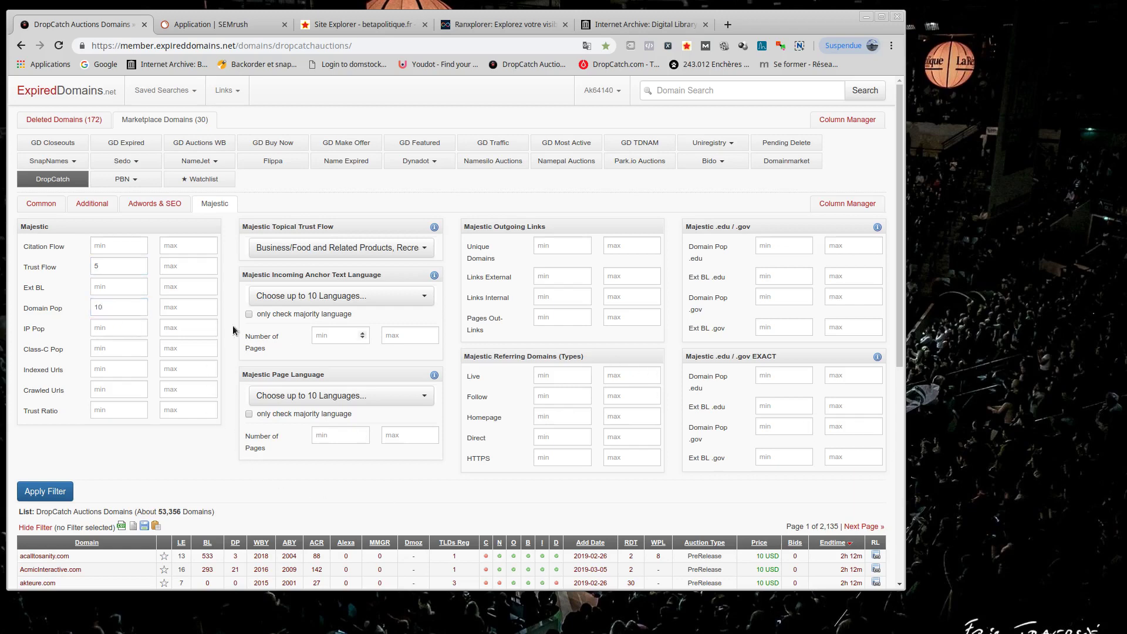
In the common filters, limit the list to domains new in the last 24 hours, show 200 domains per page, and apply the filter
{"action": "left_click", "coordinate": [46, 205]}
{"action": "scroll", "coordinate": [595, 292], "scroll_direction": "down", "scroll_amount": 2}
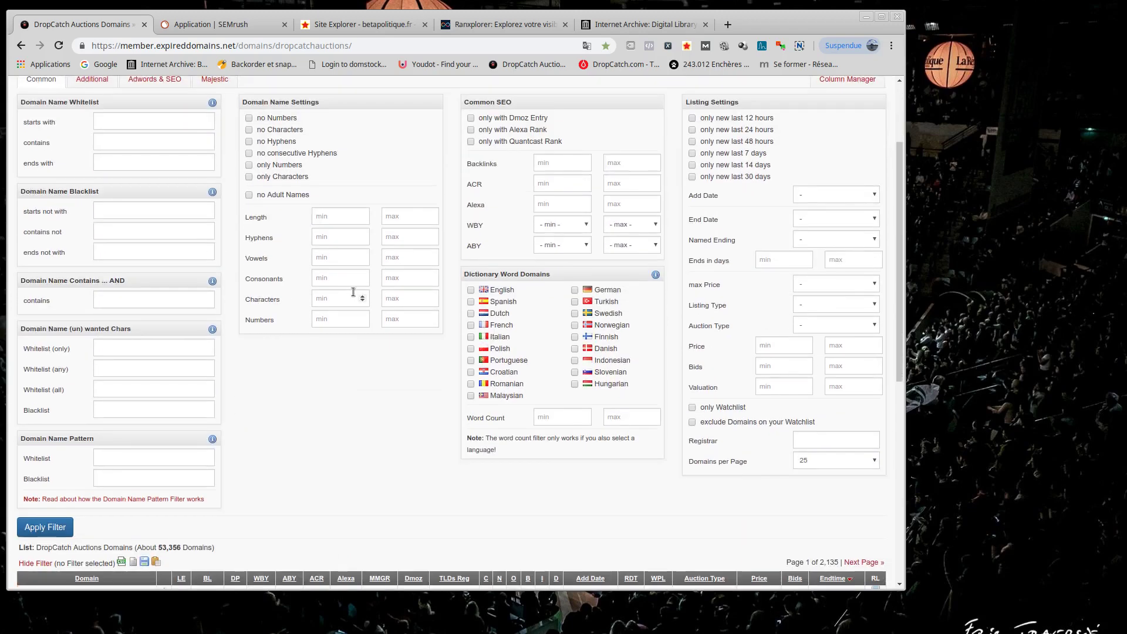
{"action": "left_click", "coordinate": [747, 129]}
{"action": "left_click", "coordinate": [815, 460]}
{"action": "left_click", "coordinate": [818, 510]}
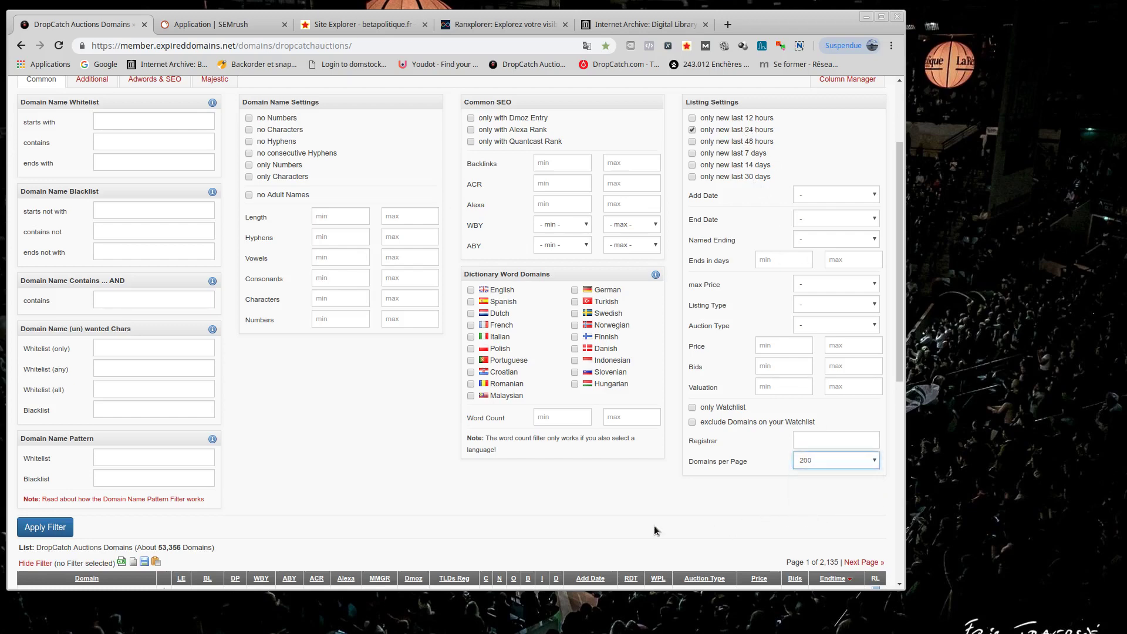
{"action": "left_click", "coordinate": [42, 526]}
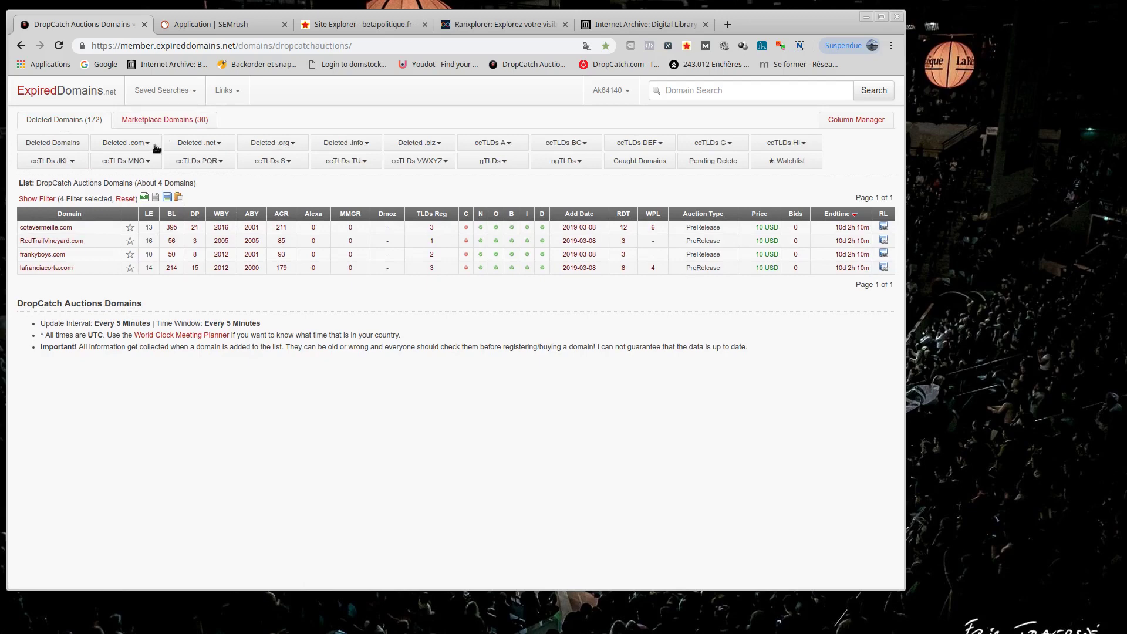
Display the combined Deleted Domains list with the same filters and look through its entries
{"action": "left_click", "coordinate": [56, 143]}
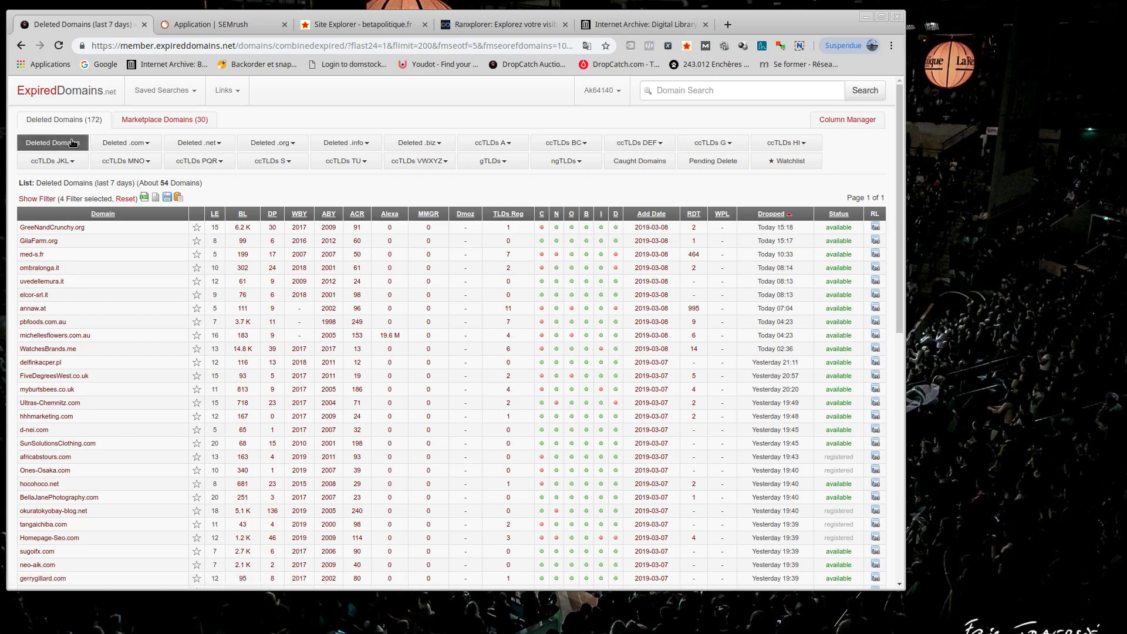
{"action": "scroll", "coordinate": [95, 402], "scroll_direction": "down", "scroll_amount": 4}
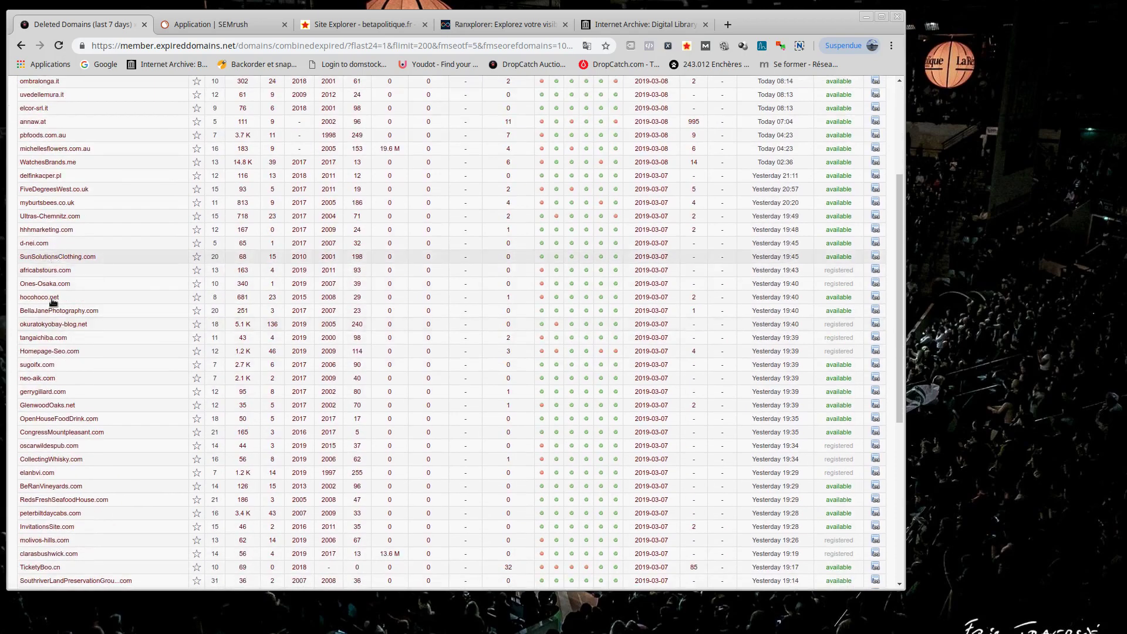
{"action": "scroll", "coordinate": [155, 400], "scroll_direction": "up", "scroll_amount": 4}
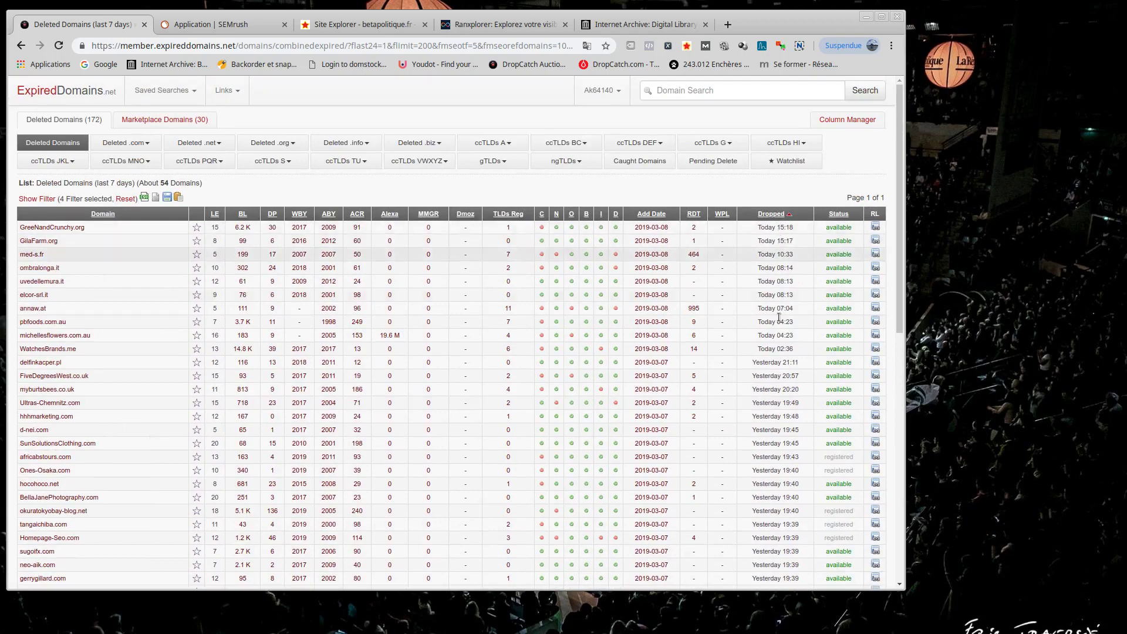
Copy all rows of the Deleted Domains table, from GreeNandCrunchy.org through tk3c.ru
{"action": "scroll", "coordinate": [763, 382], "scroll_direction": "down", "scroll_amount": 6}
{"action": "scroll", "coordinate": [760, 381], "scroll_direction": "down", "scroll_amount": 3}
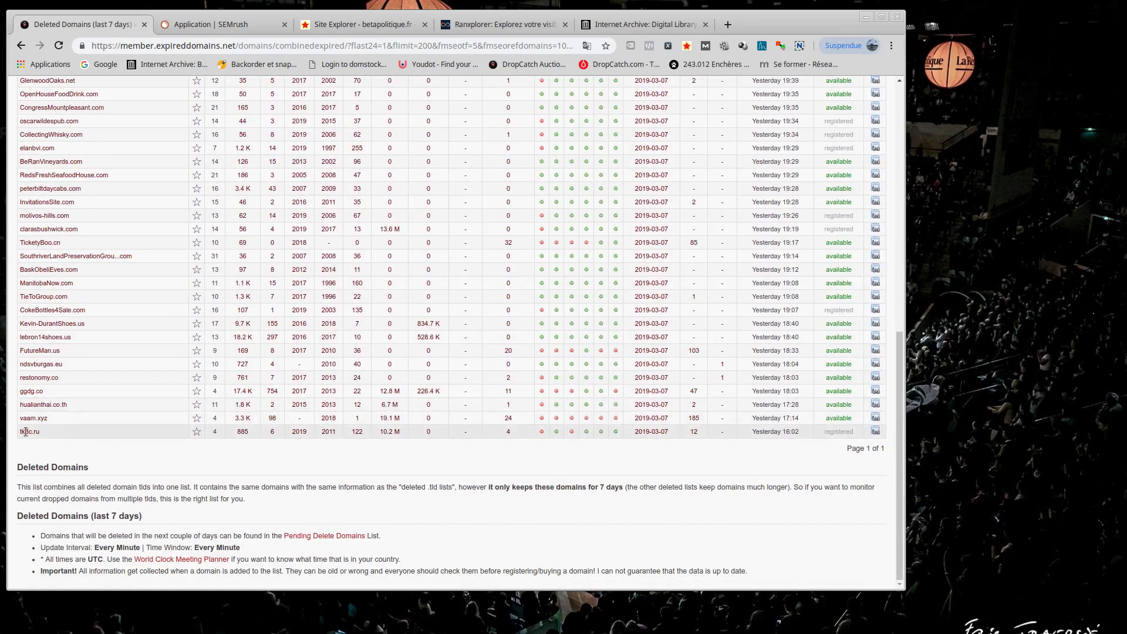
{"action": "left_click_drag", "start_coordinate": [25, 432], "coordinate": [24, 226]}
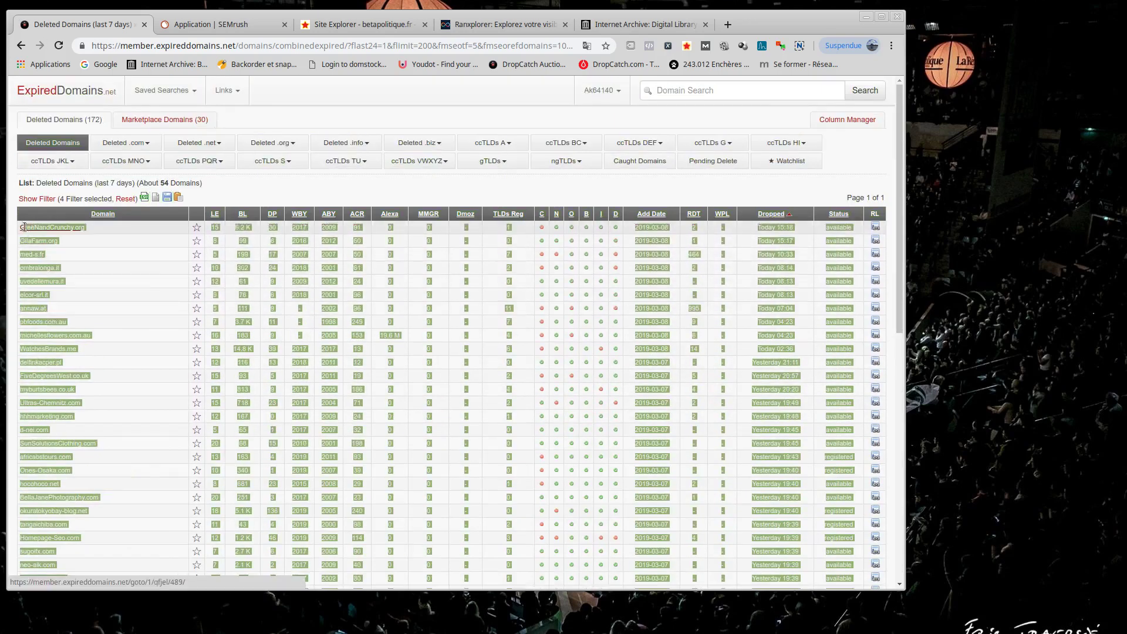
{"action": "right_click", "coordinate": [24, 227]}
{"action": "left_click", "coordinate": [75, 317]}
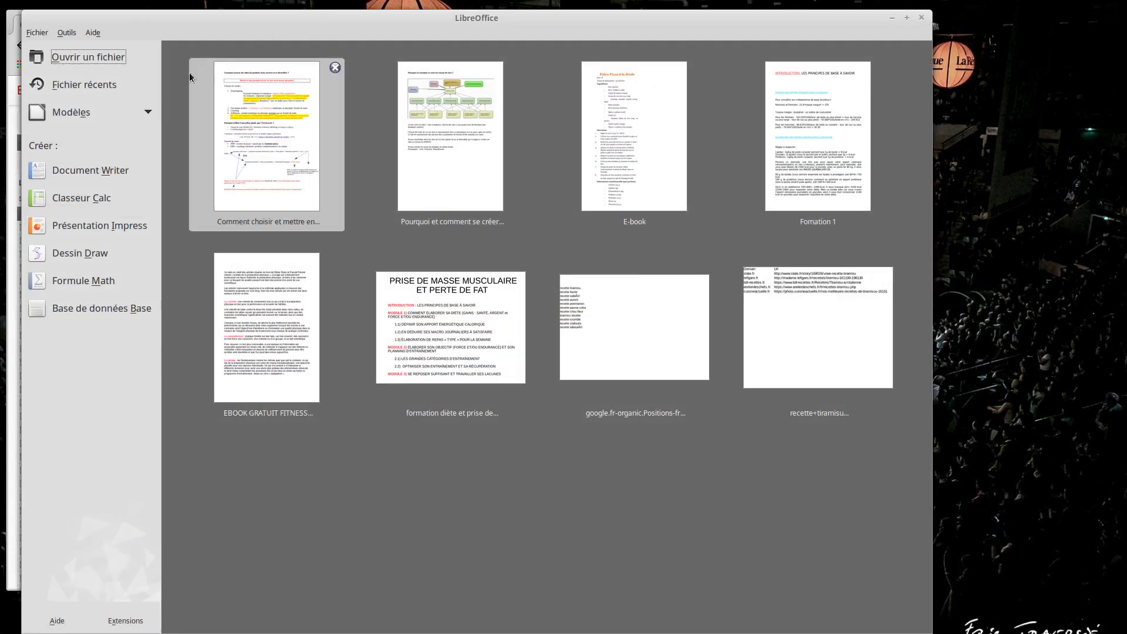
Create a new spreadsheet in LibreOffice and paste the copied domain table starting at cell C5
{"action": "left_click", "coordinate": [36, 32]}
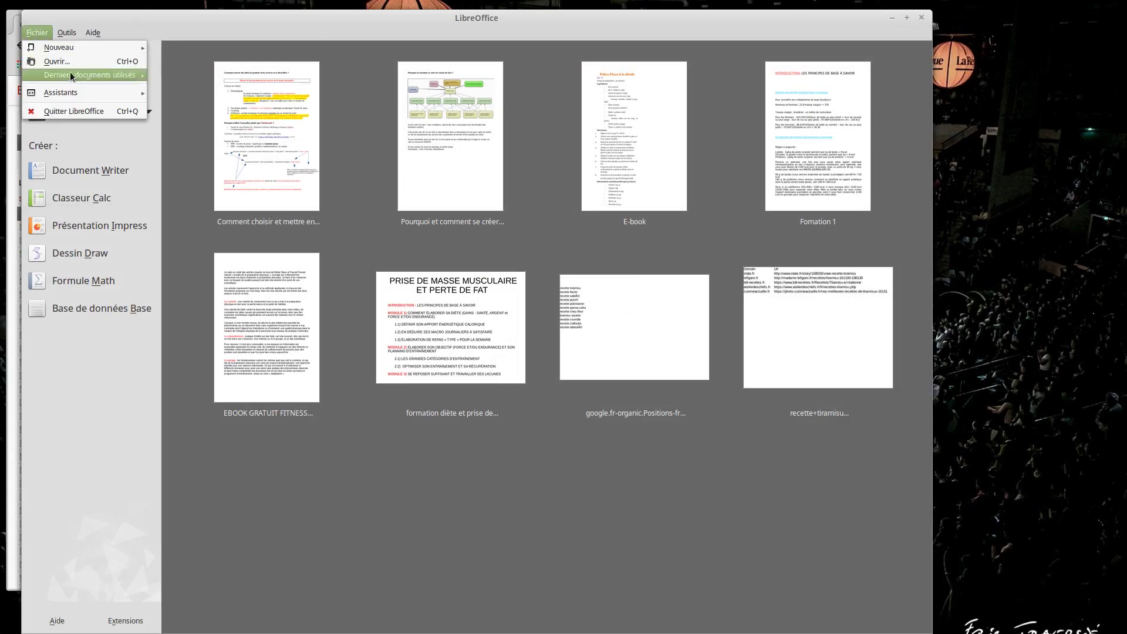
{"action": "mouse_move", "coordinate": [70, 40]}
{"action": "left_click", "coordinate": [176, 60]}
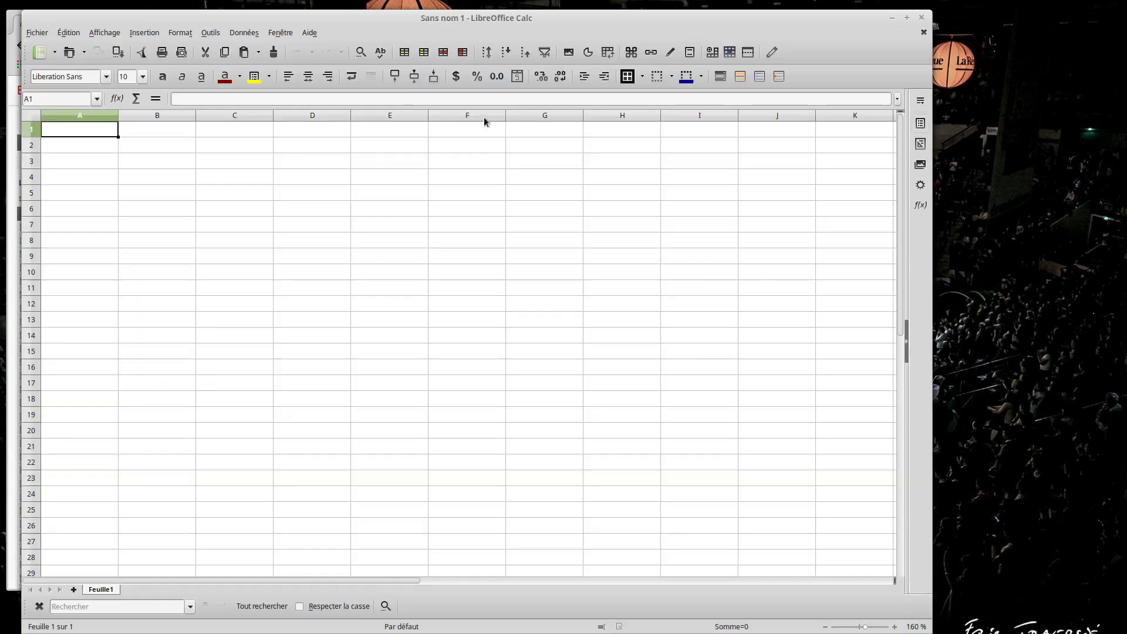
{"action": "left_click", "coordinate": [249, 195]}
{"action": "right_click", "coordinate": [250, 199]}
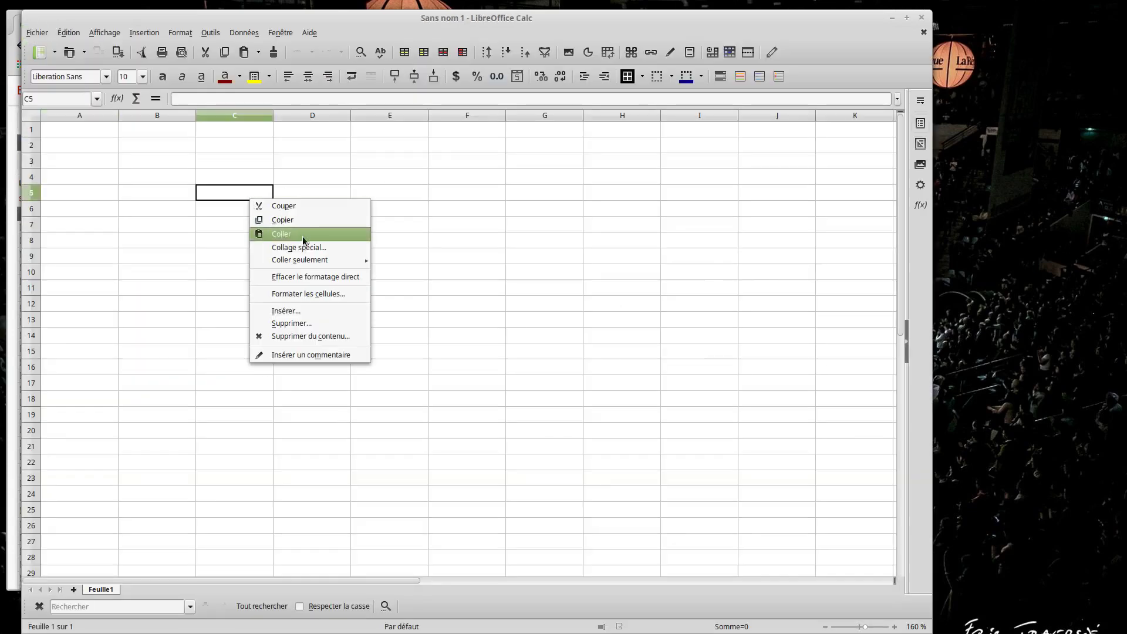
{"action": "left_click", "coordinate": [304, 240]}
{"action": "left_click", "coordinate": [572, 300]}
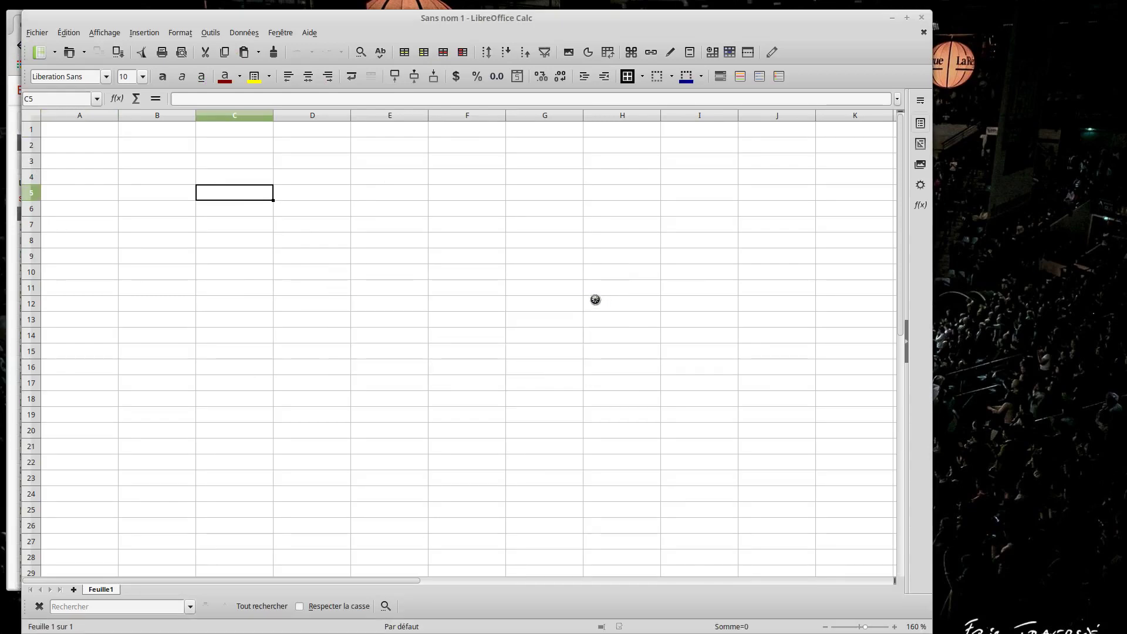
{"action": "left_click_drag", "start_coordinate": [255, 171], "coordinate": [229, 159]}
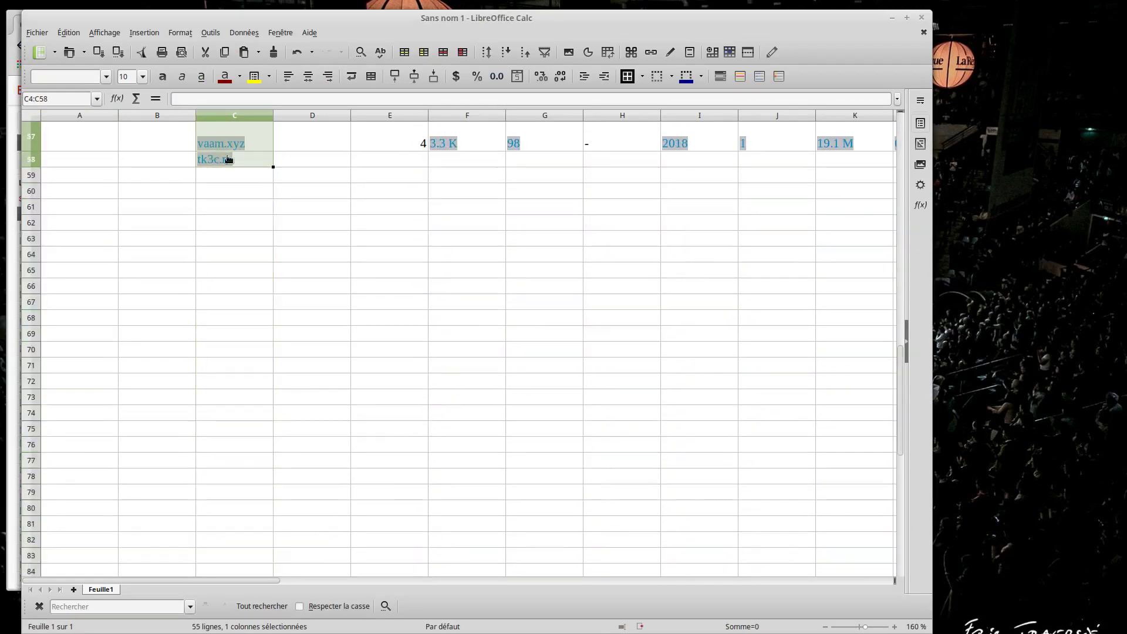
{"action": "right_click", "coordinate": [229, 155]}
{"action": "left_click", "coordinate": [182, 263]}
{"action": "left_click", "coordinate": [437, 318]}
Clear the direct formatting from the domain names in C5:C59, and copy cells C5:C58
{"action": "scroll", "coordinate": [254, 284], "scroll_direction": "up", "scroll_amount": 5}
{"action": "scroll", "coordinate": [273, 454], "scroll_direction": "down", "scroll_amount": 2}
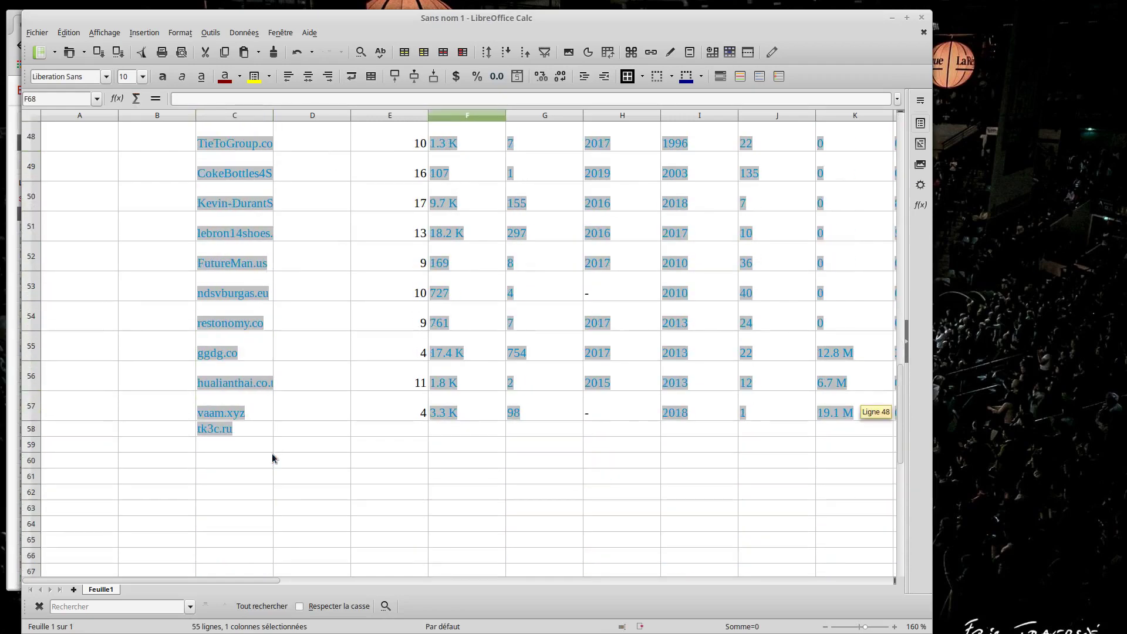
{"action": "left_click_drag", "start_coordinate": [254, 447], "coordinate": [227, 196]}
{"action": "right_click", "coordinate": [227, 196]}
{"action": "left_click", "coordinate": [279, 280]}
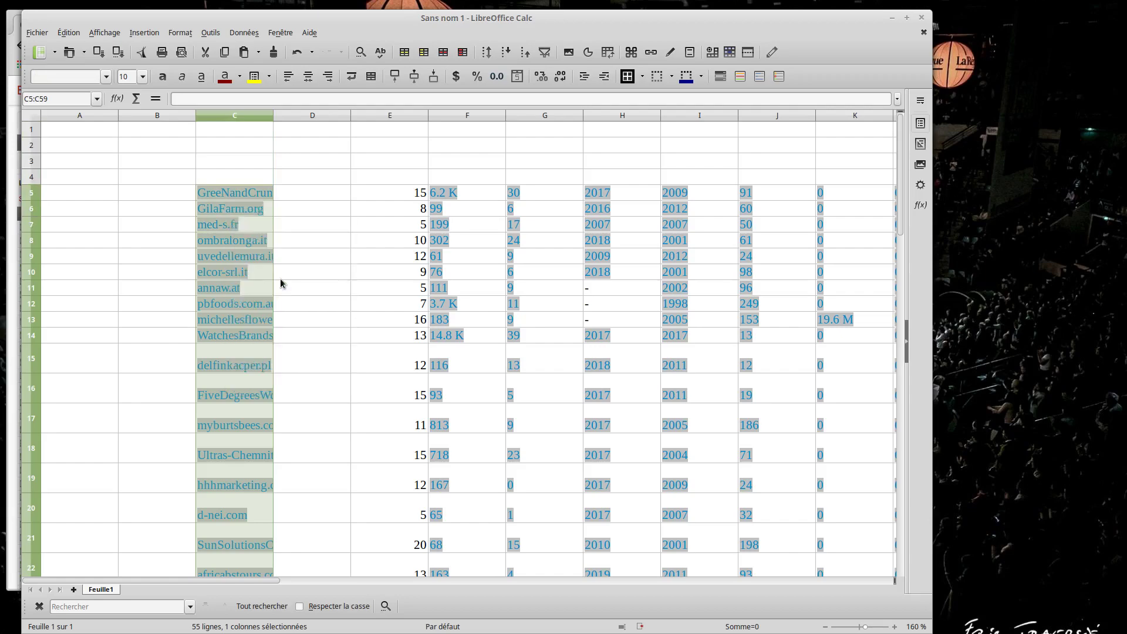
{"action": "left_click", "coordinate": [322, 144]}
{"action": "left_click_drag", "start_coordinate": [244, 193], "coordinate": [225, 165]}
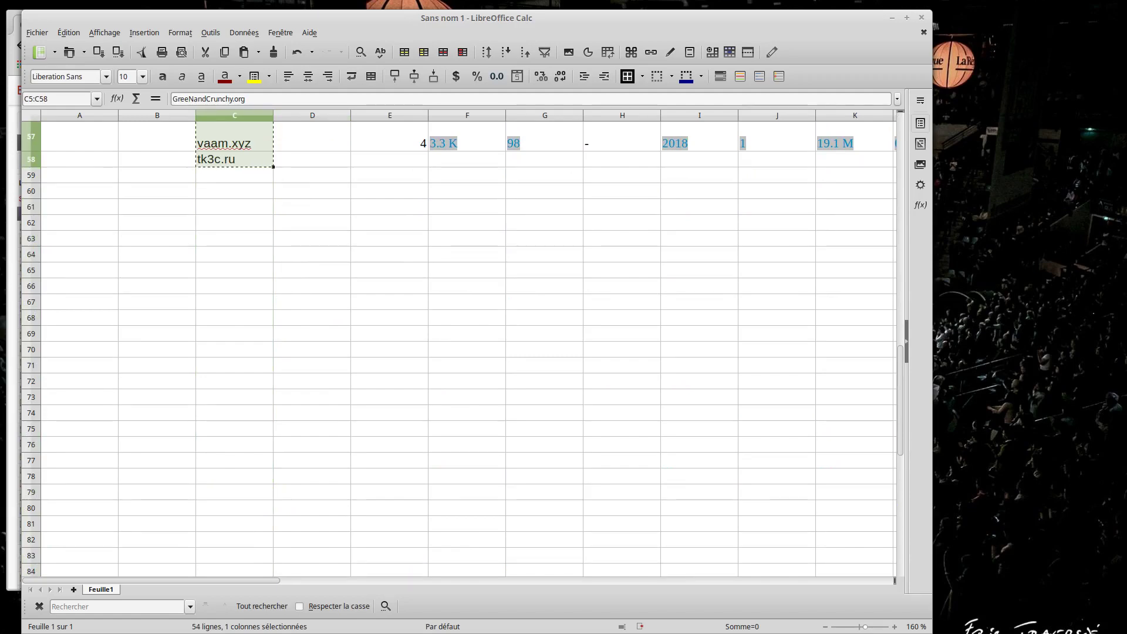
Switch to SEMrush, replace the bulk backlink analysis list with the copied domains, and compare them
{"action": "key", "text": "alt+Tab"}
{"action": "left_click", "coordinate": [168, 28]}
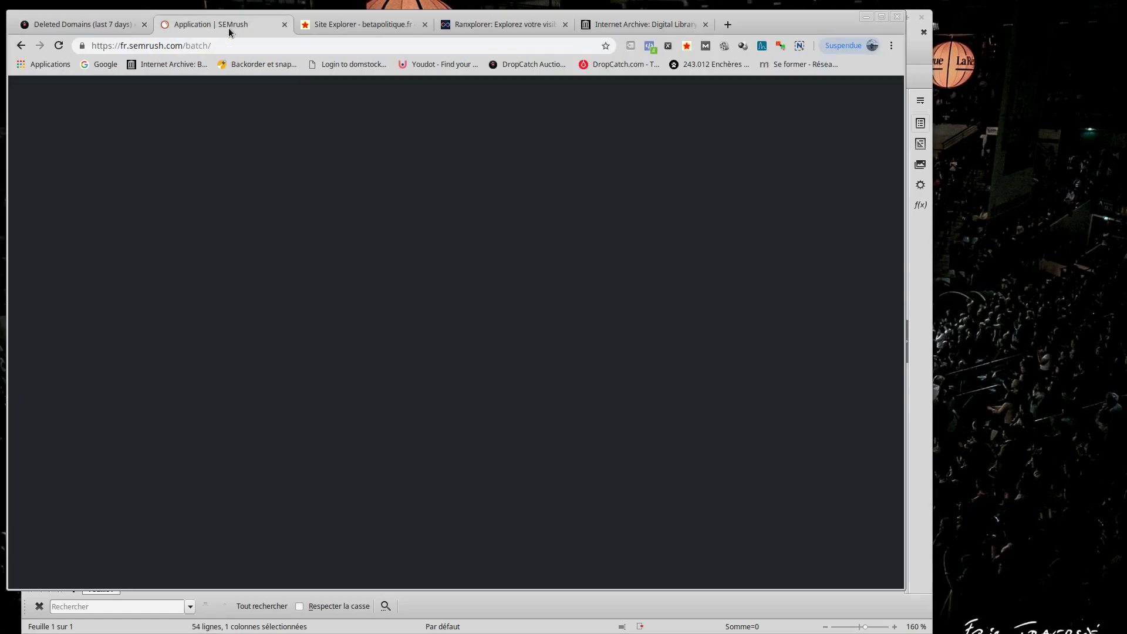
{"action": "key", "text": "ctrl+a"}
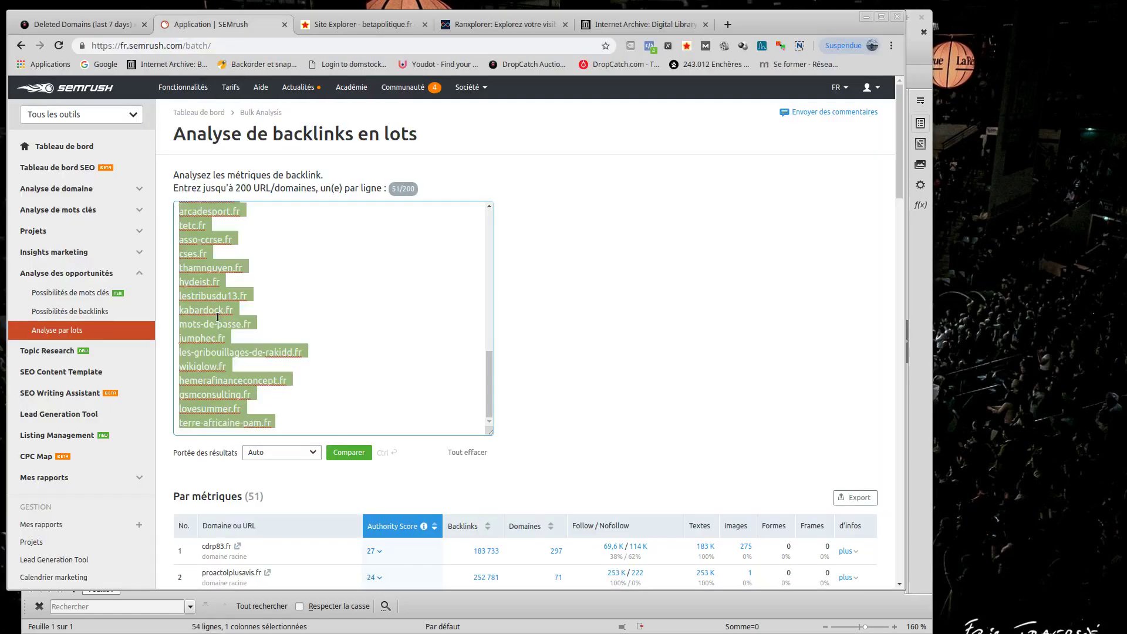
{"action": "key", "text": "Delete"}
{"action": "key", "text": "ctrl+v"}
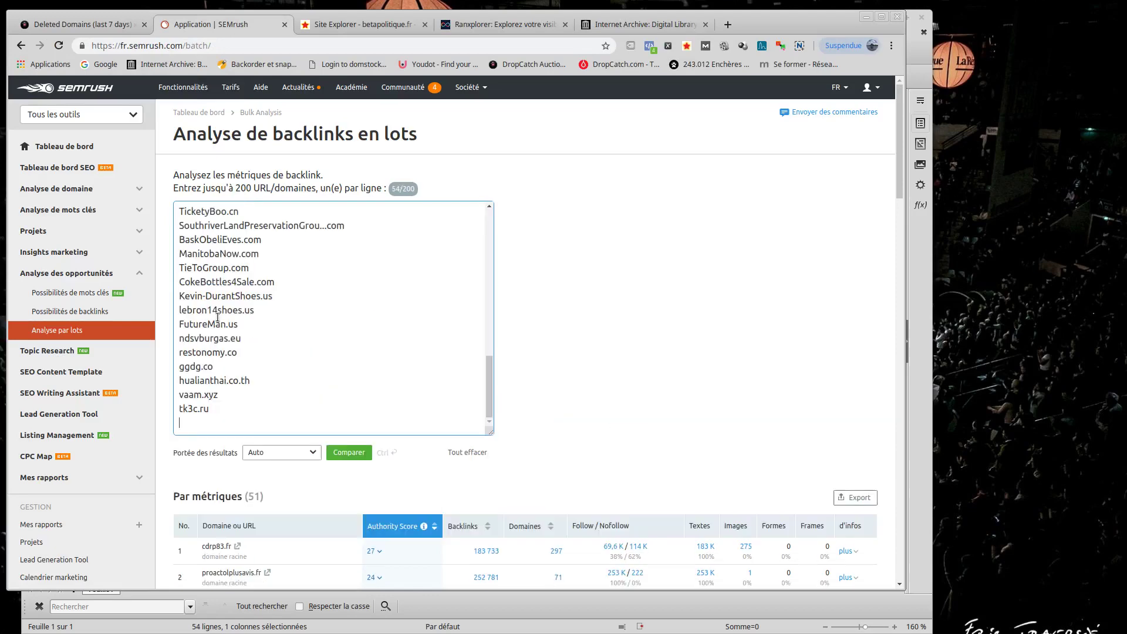
{"action": "left_click", "coordinate": [352, 453]}
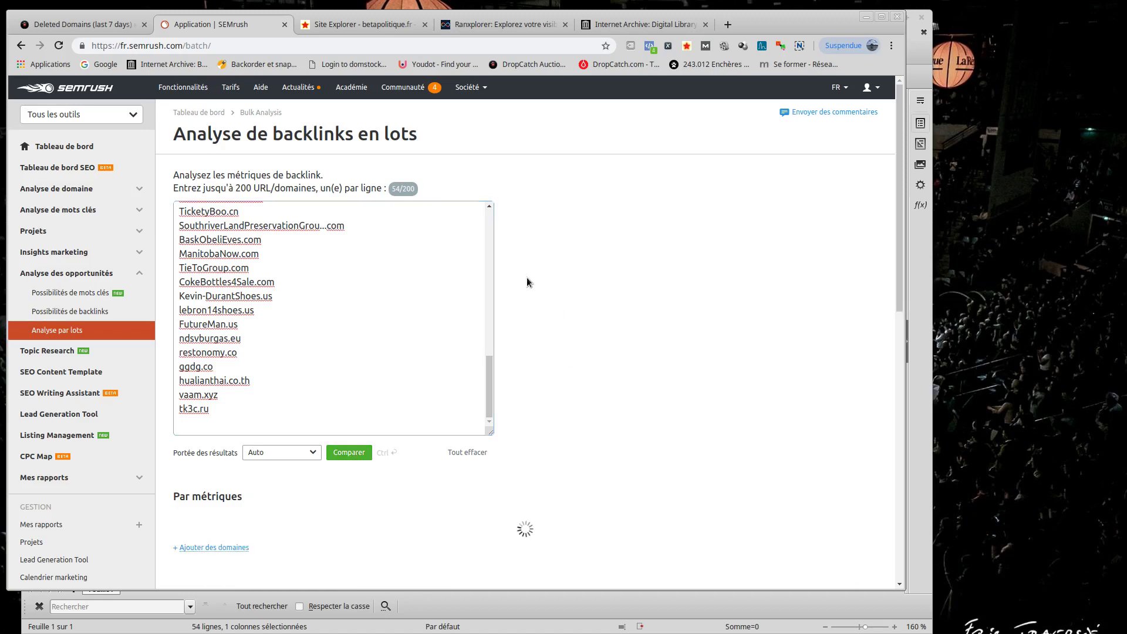
Examine the backlink metrics of the highest-ranked domains by Authority Score, starting with watchesbrands.me
{"action": "scroll", "coordinate": [528, 282], "scroll_direction": "down", "scroll_amount": 3}
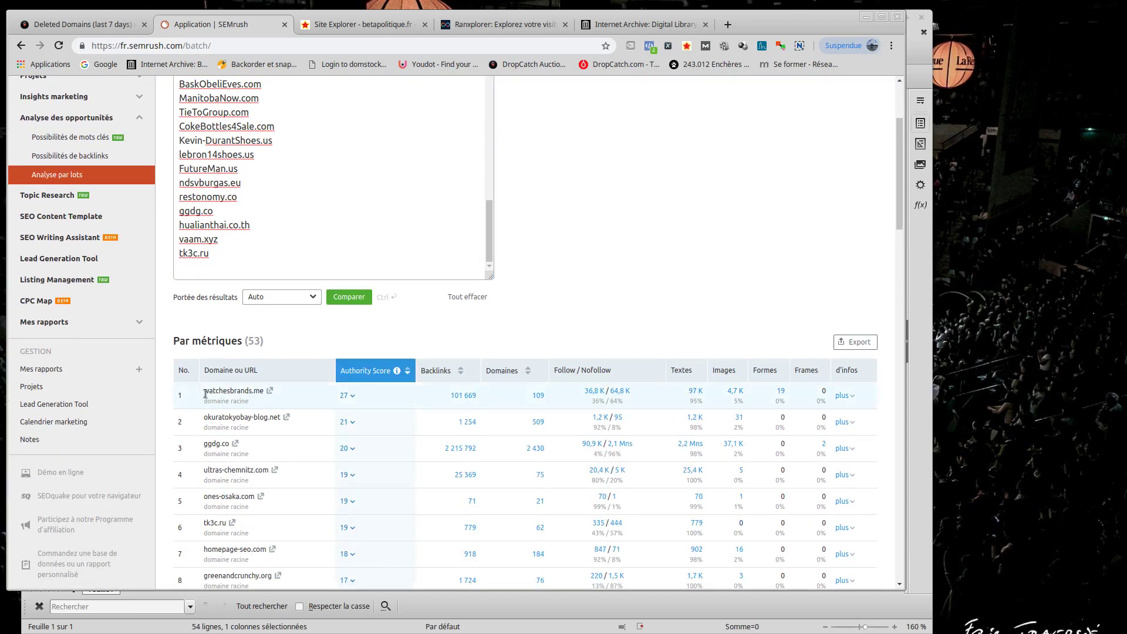
{"action": "left_click_drag", "start_coordinate": [203, 396], "coordinate": [253, 394]}
{"action": "left_click", "coordinate": [224, 394]}
{"action": "scroll", "coordinate": [229, 381], "scroll_direction": "down", "scroll_amount": 2}
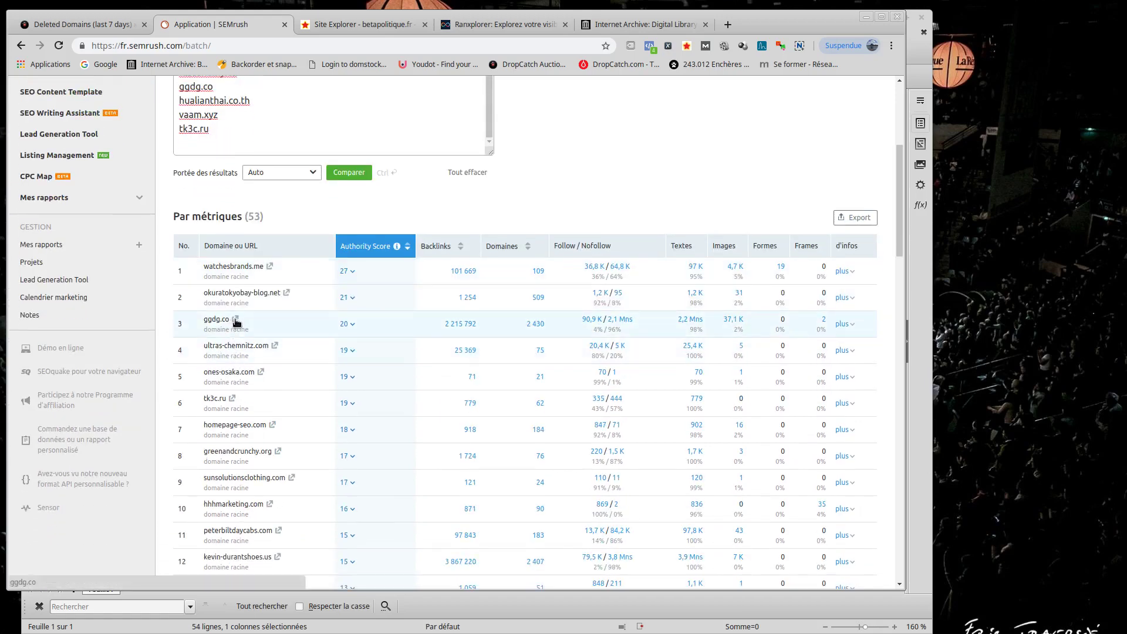
{"action": "scroll", "coordinate": [247, 399], "scroll_direction": "down", "scroll_amount": 1}
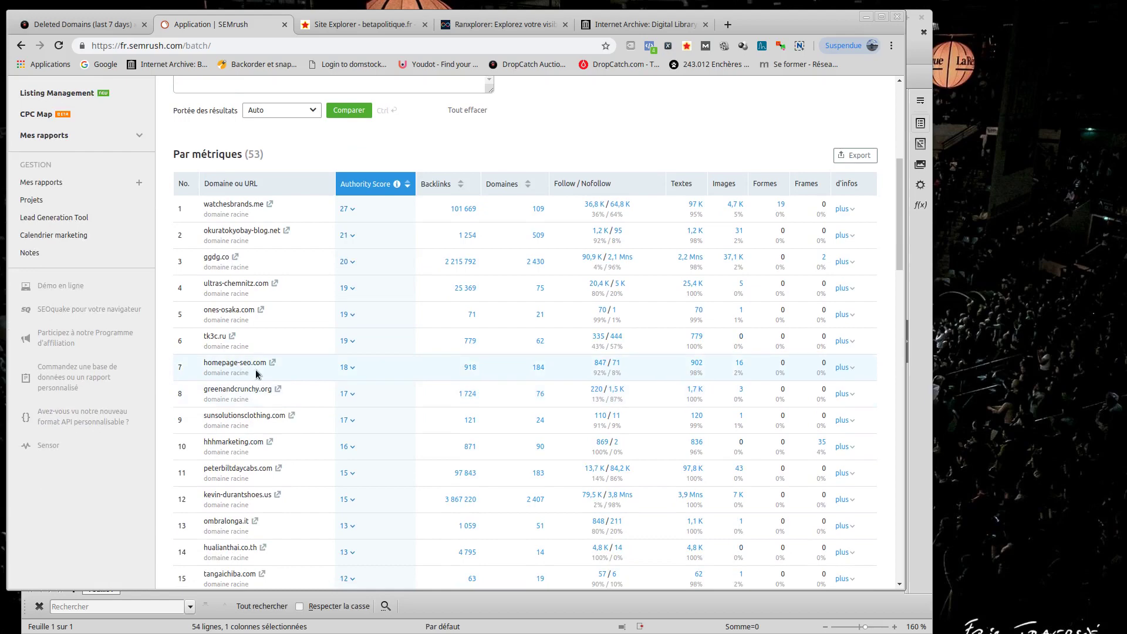
View the Authority Score breakdown for homepage-seo.com and close it
{"action": "scroll", "coordinate": [258, 379], "scroll_direction": "down", "scroll_amount": 1}
{"action": "left_click_drag", "start_coordinate": [207, 300], "coordinate": [357, 307]}
{"action": "left_click", "coordinate": [350, 305]}
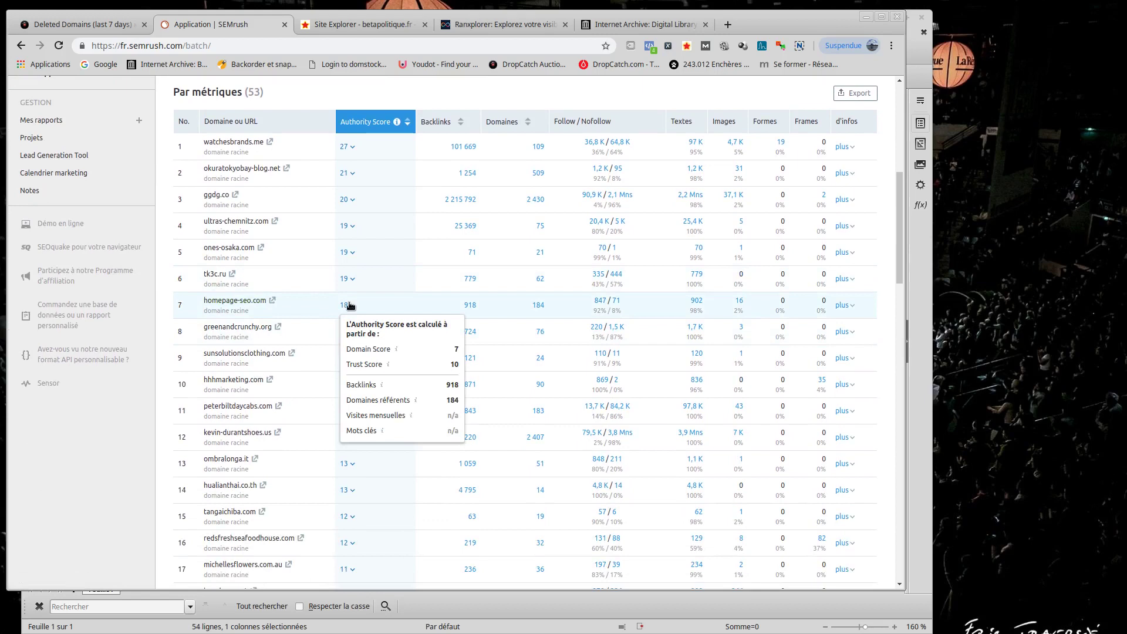
{"action": "left_click", "coordinate": [350, 304]}
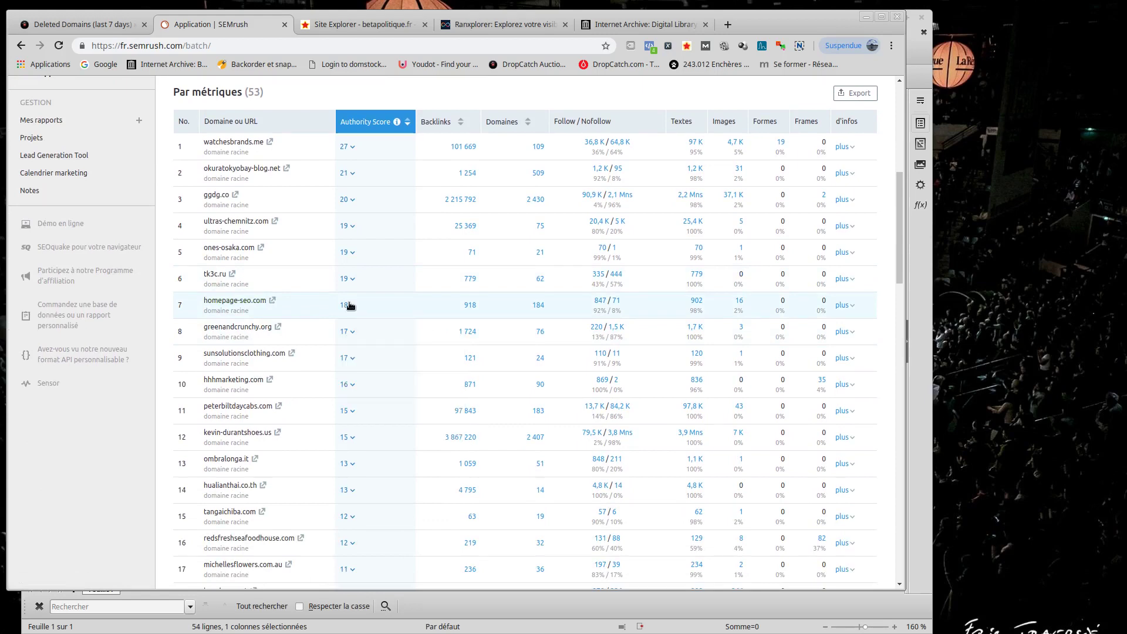
Look through the lower-ranked domains in the metrics table, comparing Authority Score, backlinks and referring domains
{"action": "scroll", "coordinate": [350, 304], "scroll_direction": "down", "scroll_amount": 3}
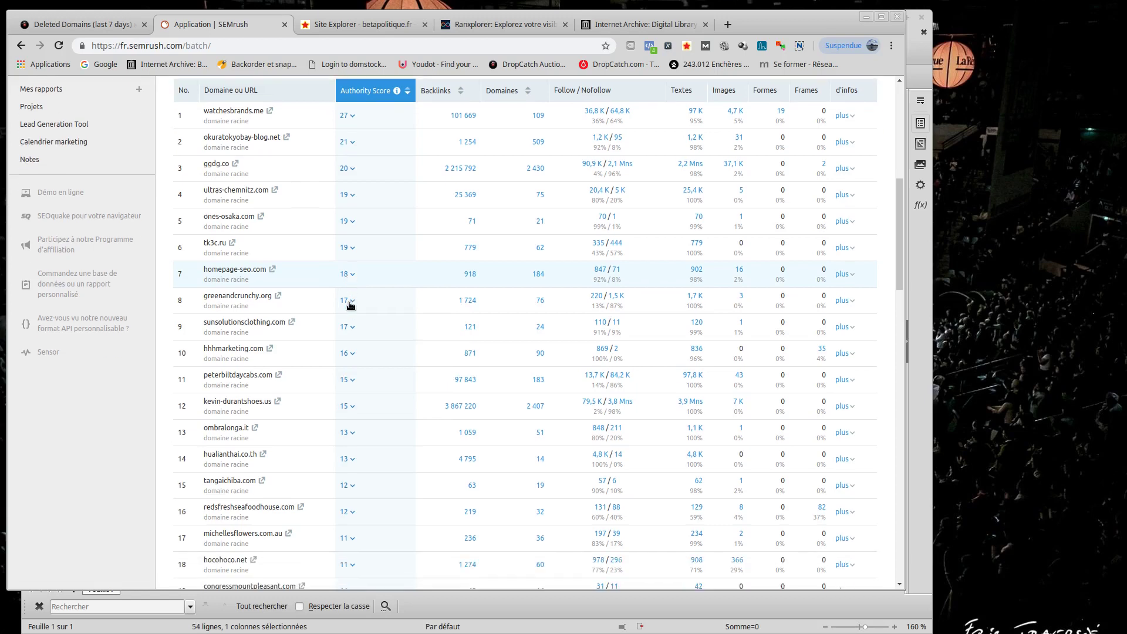
{"action": "scroll", "coordinate": [327, 307], "scroll_direction": "down", "scroll_amount": 3}
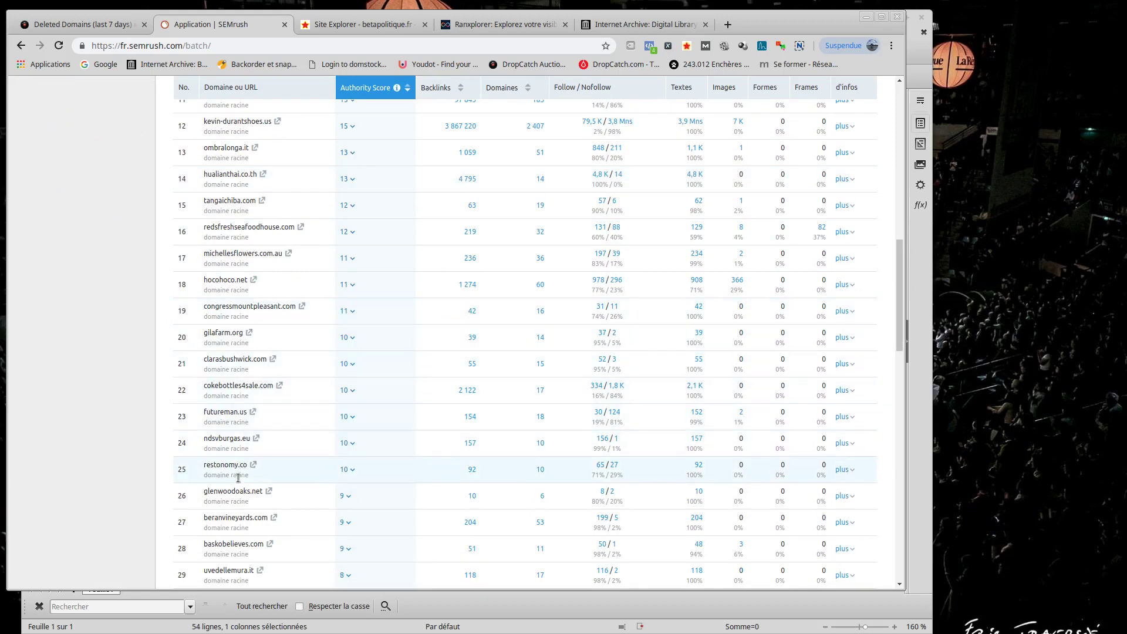
{"action": "scroll", "coordinate": [233, 261], "scroll_direction": "down", "scroll_amount": 4}
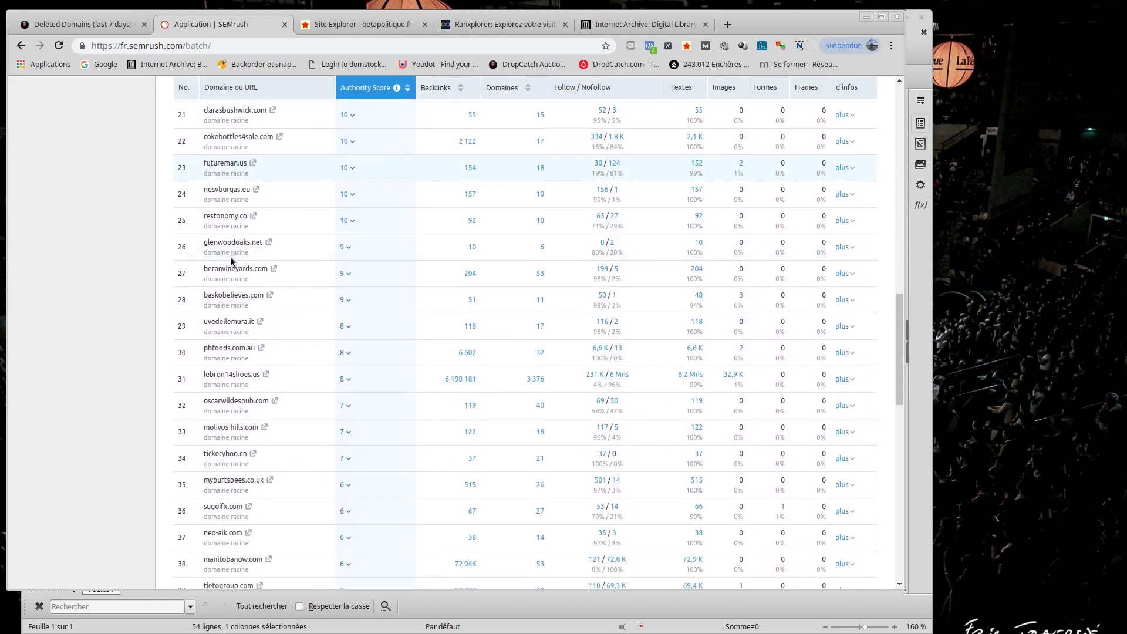
{"action": "scroll", "coordinate": [233, 261], "scroll_direction": "up", "scroll_amount": 1}
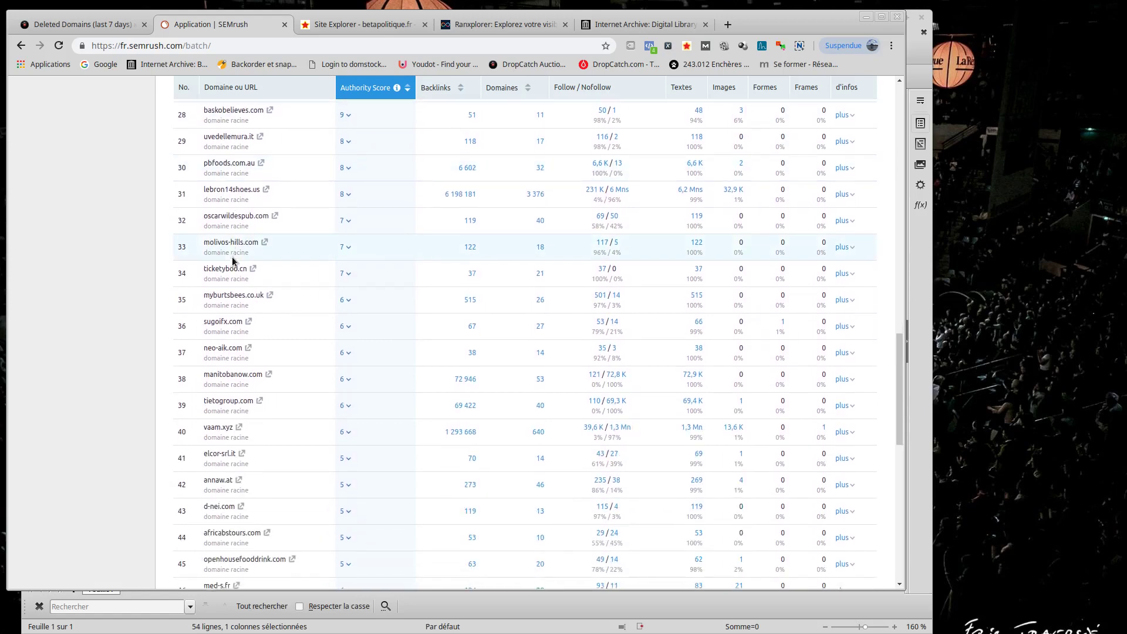
Examine ggdg.co's backlinks, referring domains and follow/nofollow figures among the highest-ranked domains in the metrics table
{"action": "scroll", "coordinate": [233, 261], "scroll_direction": "up", "scroll_amount": 15}
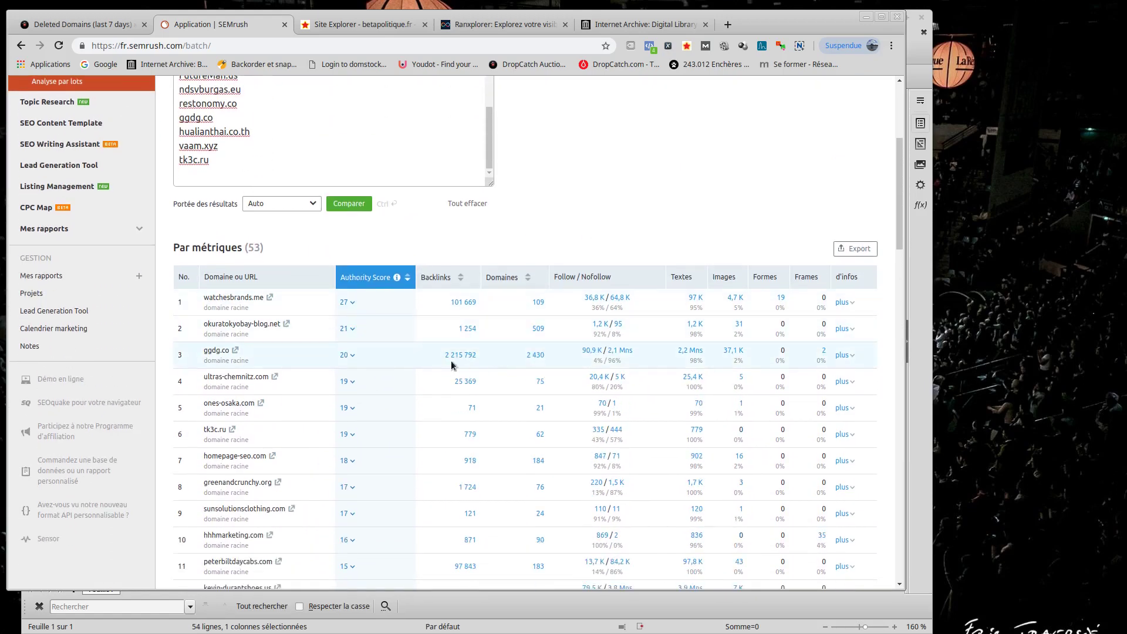
{"action": "left_click_drag", "start_coordinate": [482, 359], "coordinate": [443, 351]}
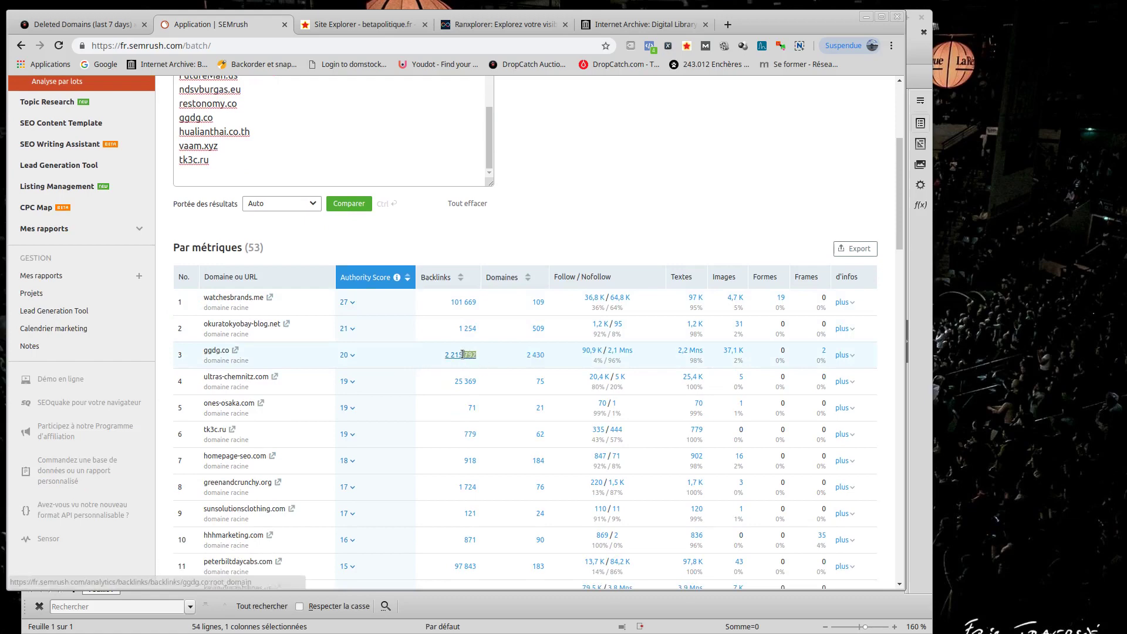
{"action": "left_click_drag", "start_coordinate": [572, 349], "coordinate": [520, 354]}
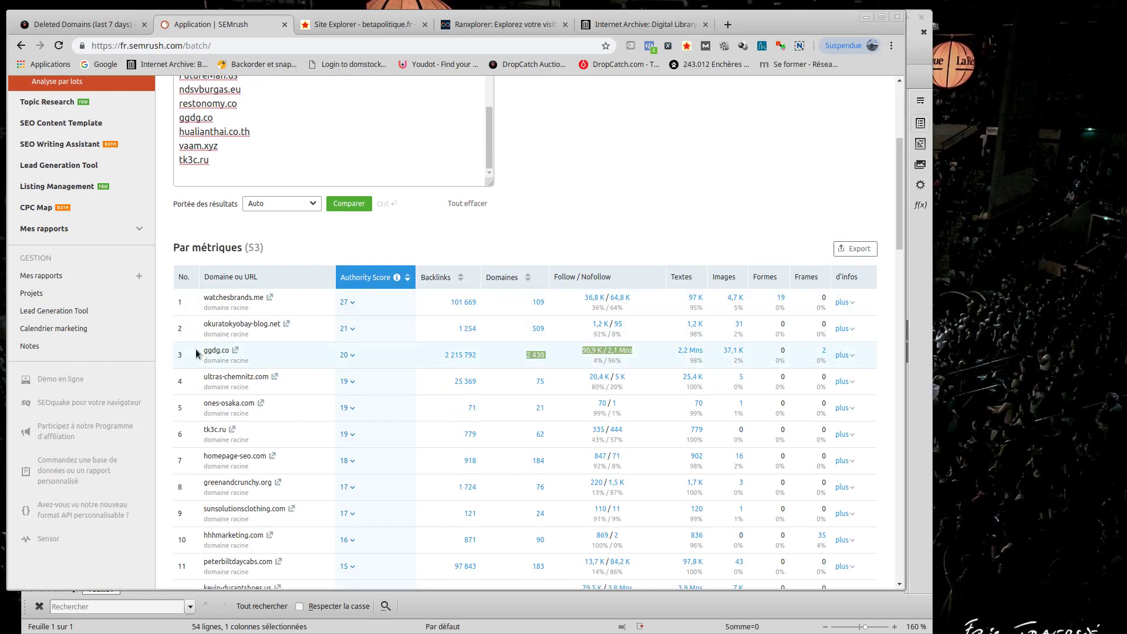
{"action": "left_click_drag", "start_coordinate": [174, 353], "coordinate": [230, 352]}
{"action": "left_click_drag", "start_coordinate": [441, 355], "coordinate": [478, 356]}
{"action": "left_click", "coordinate": [388, 365]}
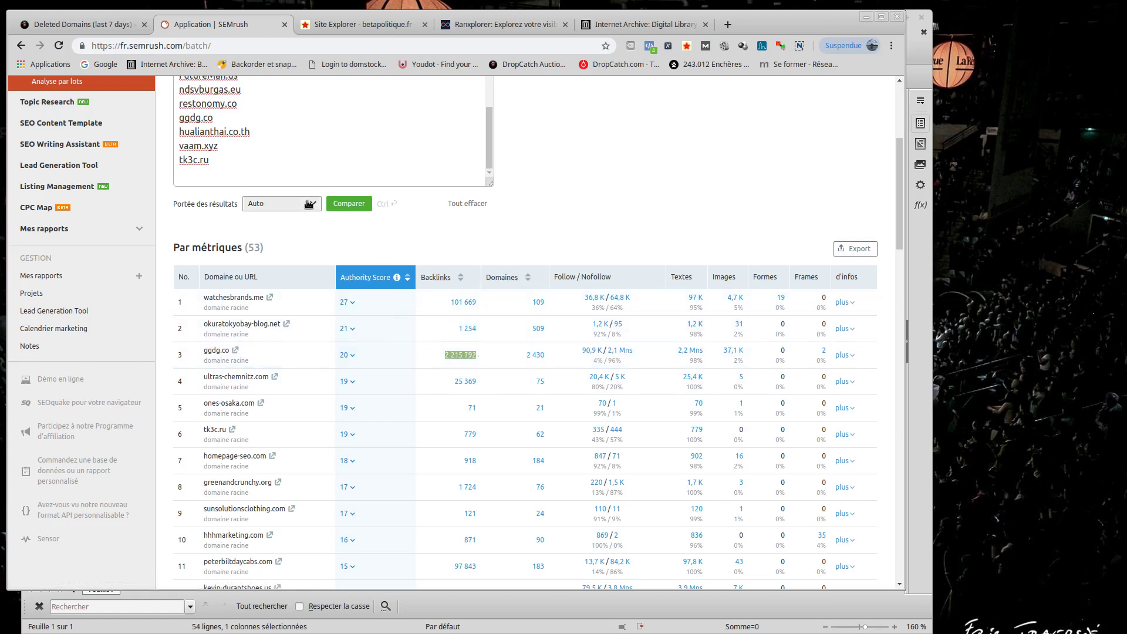
{"action": "scroll", "coordinate": [414, 364], "scroll_direction": "down", "scroll_amount": 2}
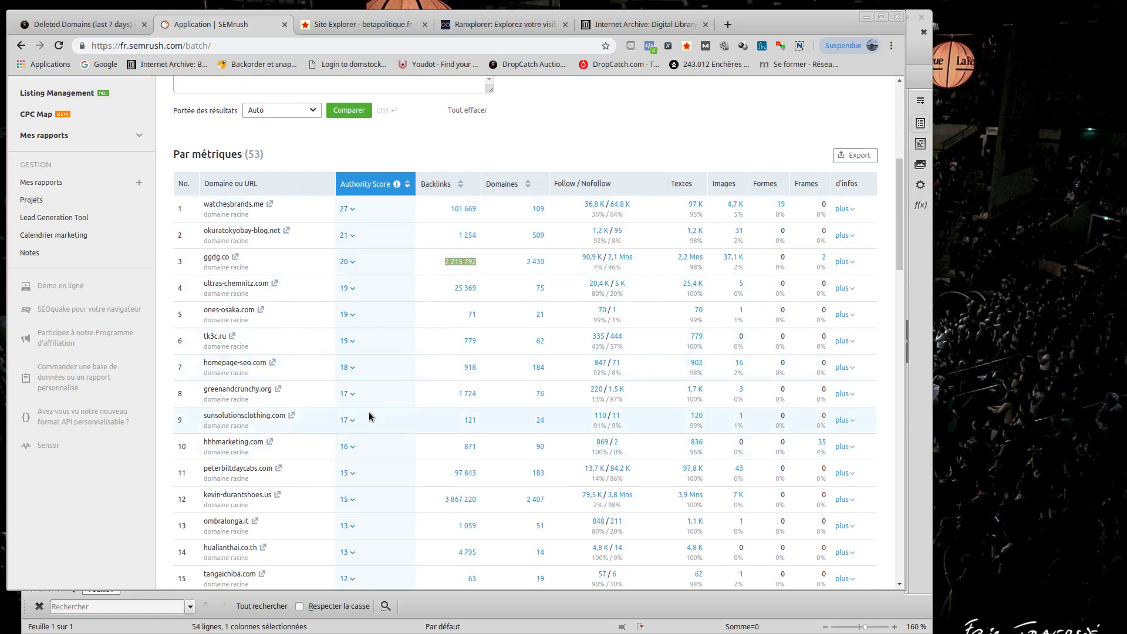
Open the Domstocks site in a new browser tab, log in with the saved credentials and show the domains for sale
{"action": "left_click", "coordinate": [511, 27]}
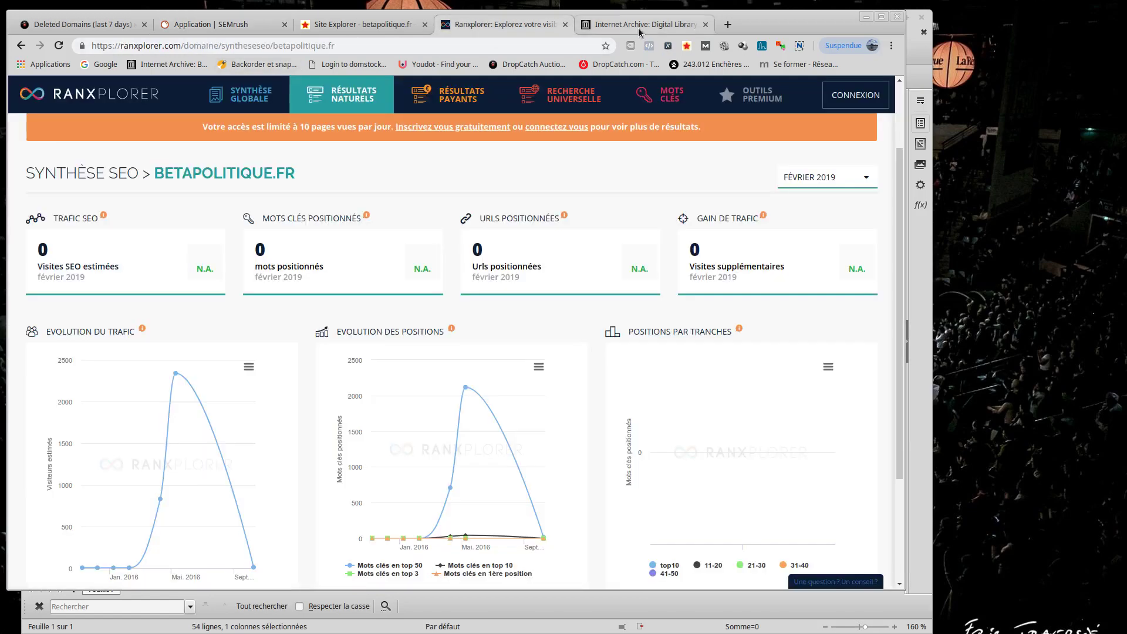
{"action": "left_click", "coordinate": [695, 25]}
{"action": "left_click", "coordinate": [733, 27]}
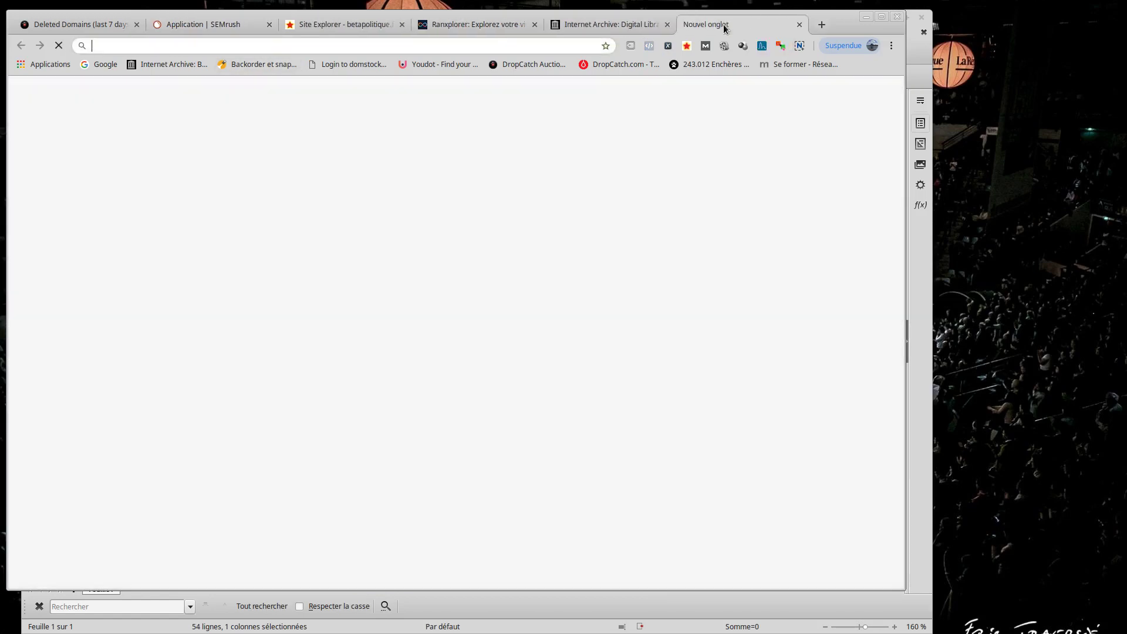
{"action": "left_click", "coordinate": [345, 66]}
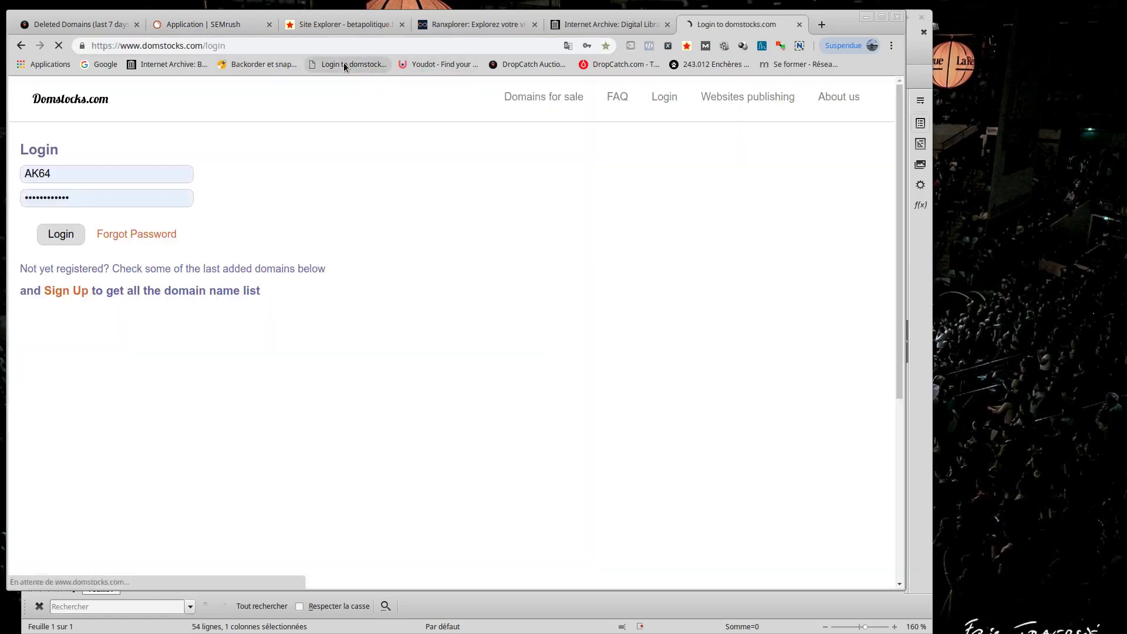
{"action": "left_click", "coordinate": [54, 235]}
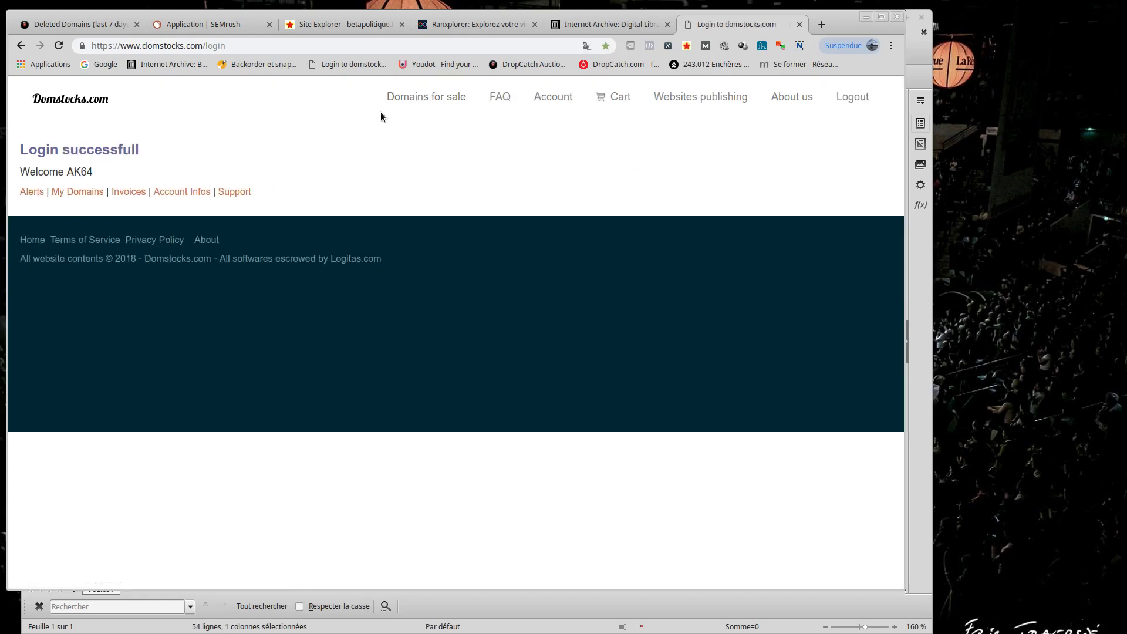
{"action": "left_click", "coordinate": [411, 98]}
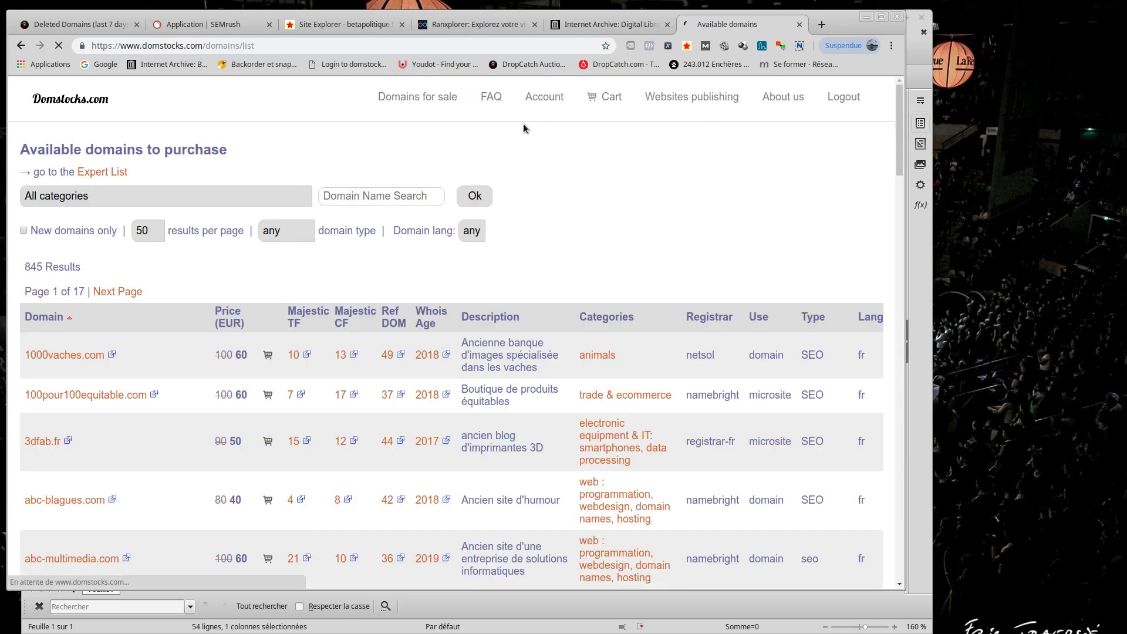
Filter the available domains by the category "food, recipes, wine, restaurants" with 100 results per page
{"action": "left_click", "coordinate": [202, 194]}
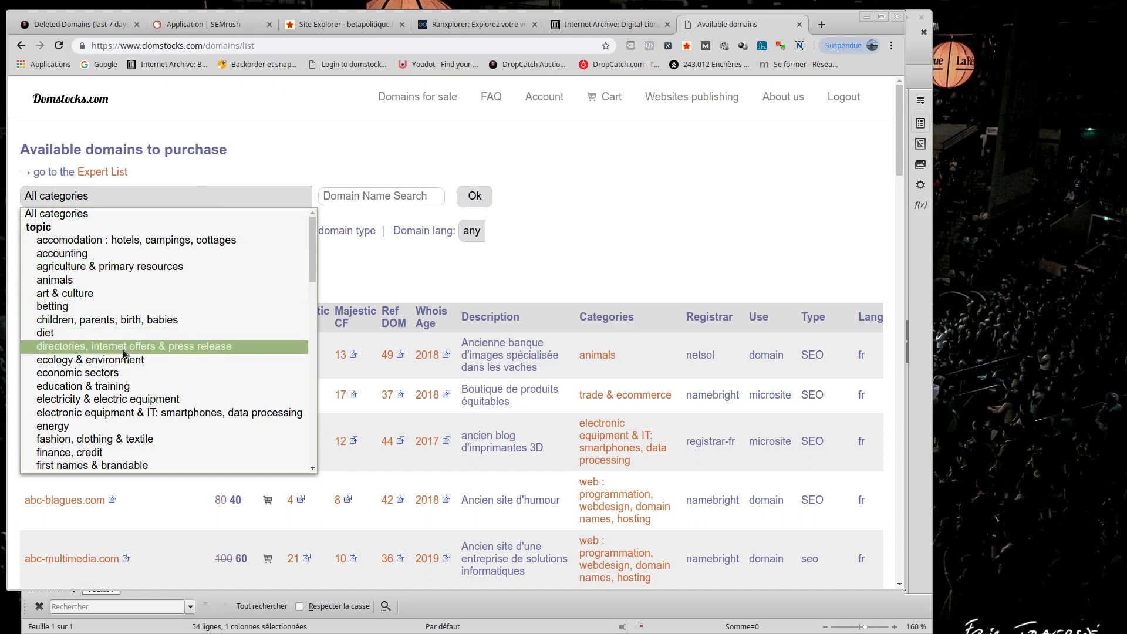
{"action": "scroll", "coordinate": [122, 350], "scroll_direction": "down", "scroll_amount": 3}
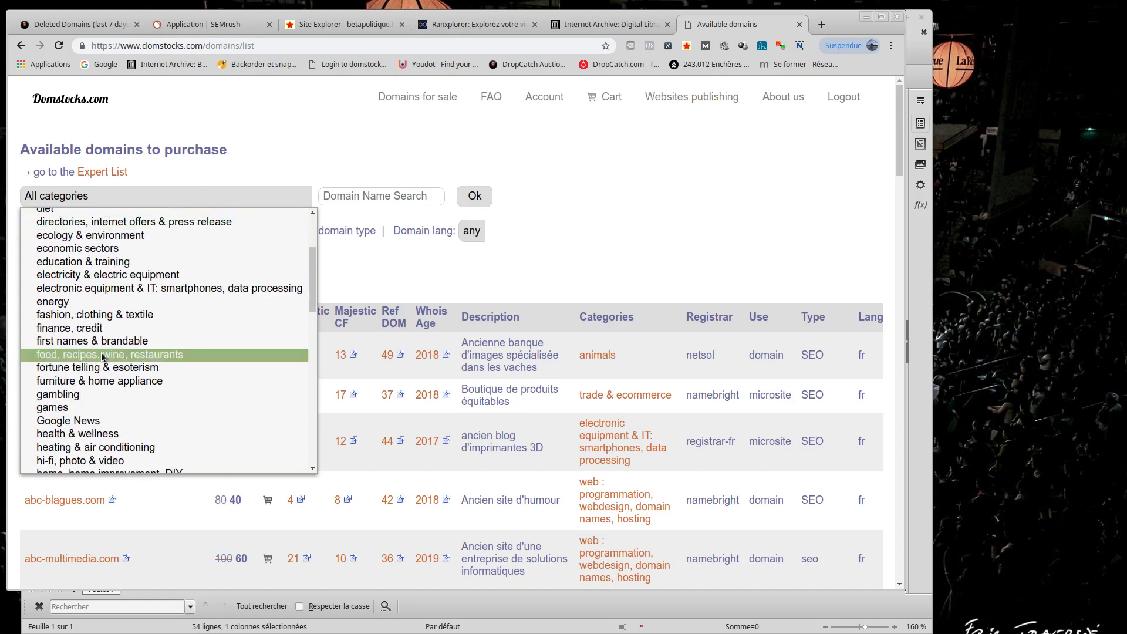
{"action": "left_click", "coordinate": [103, 354]}
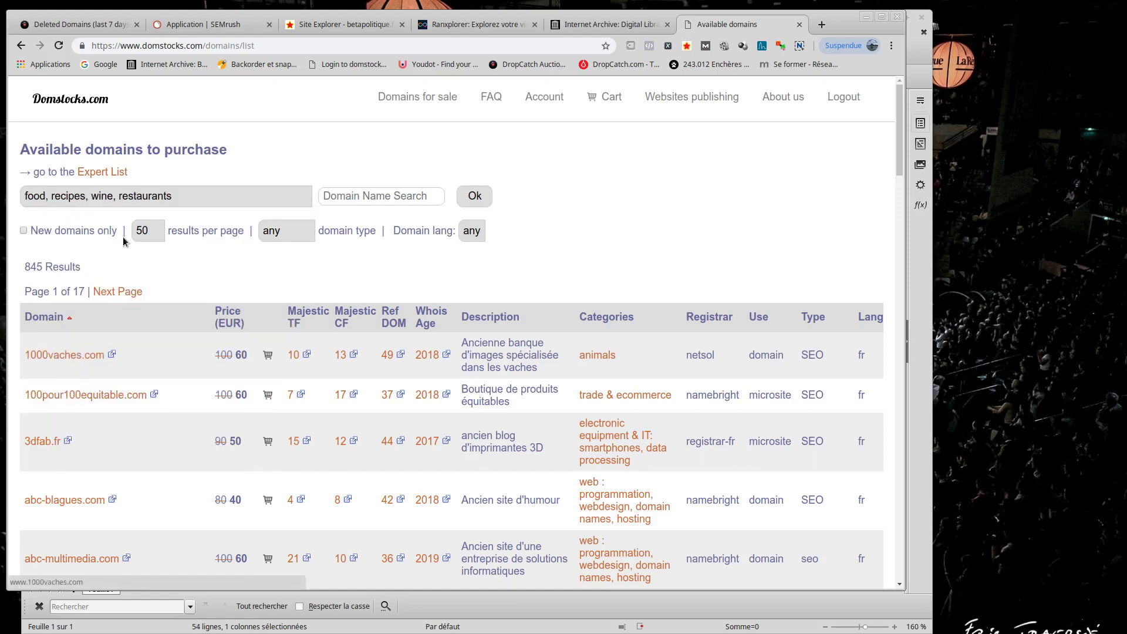
{"action": "left_click", "coordinate": [151, 235]}
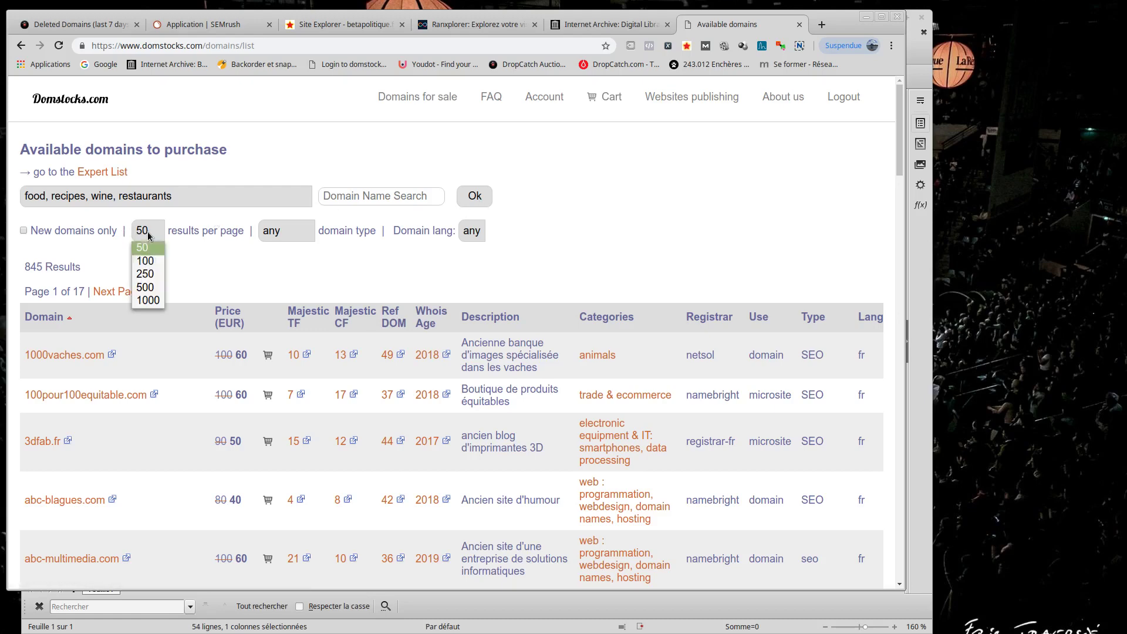
{"action": "left_click", "coordinate": [143, 260]}
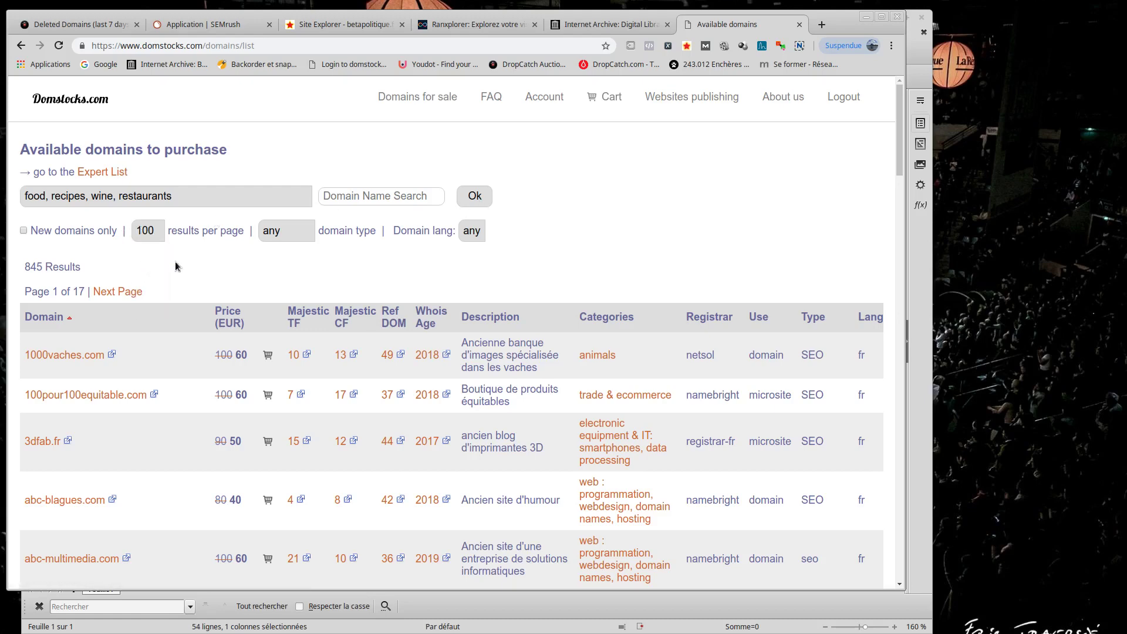
{"action": "left_click", "coordinate": [481, 200]}
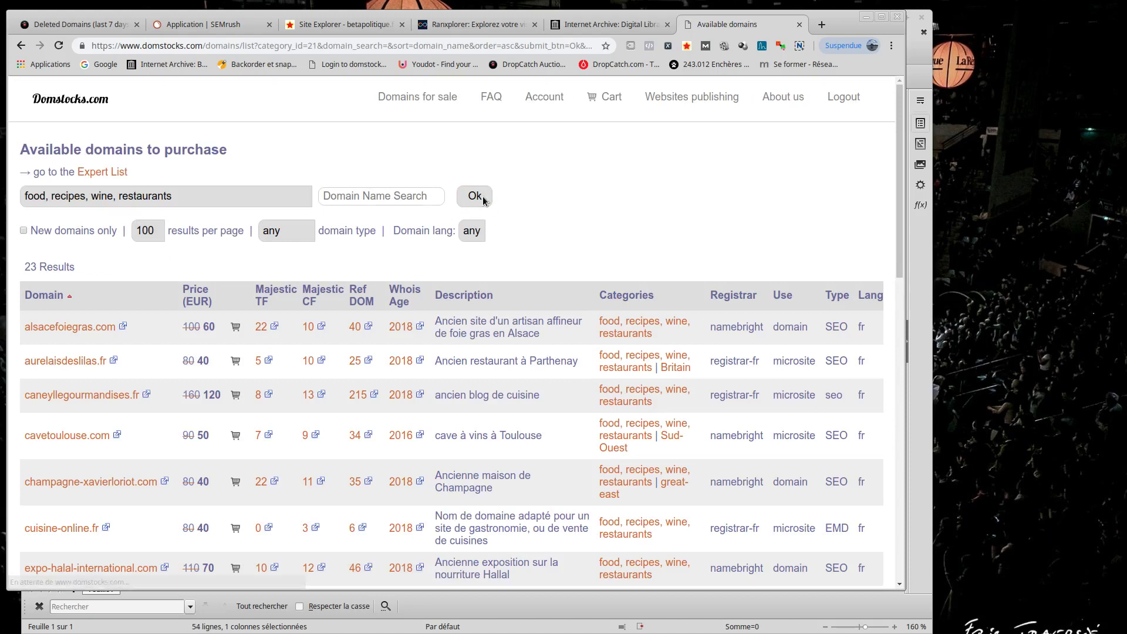
Open the XPath query tool on the filtered list and capture the query for the first domain link, alsacefoiegras.com
{"action": "scroll", "coordinate": [301, 184], "scroll_direction": "down", "scroll_amount": 3}
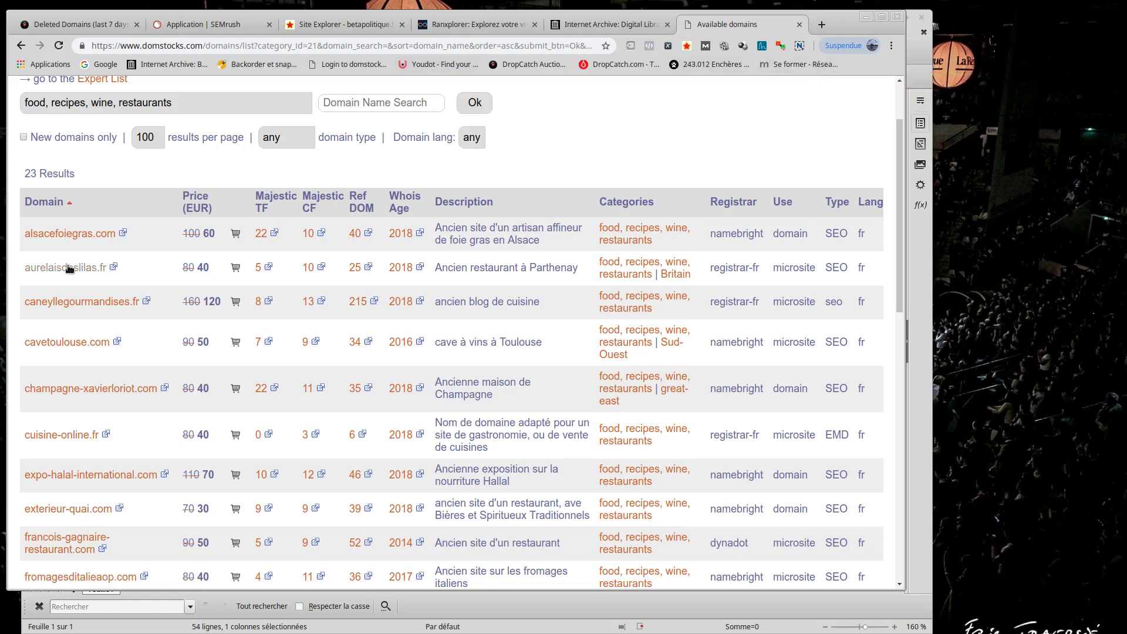
{"action": "scroll", "coordinate": [79, 266], "scroll_direction": "down", "scroll_amount": 3}
{"action": "scroll", "coordinate": [79, 261], "scroll_direction": "up", "scroll_amount": 4}
{"action": "scroll", "coordinate": [153, 318], "scroll_direction": "down", "scroll_amount": 1}
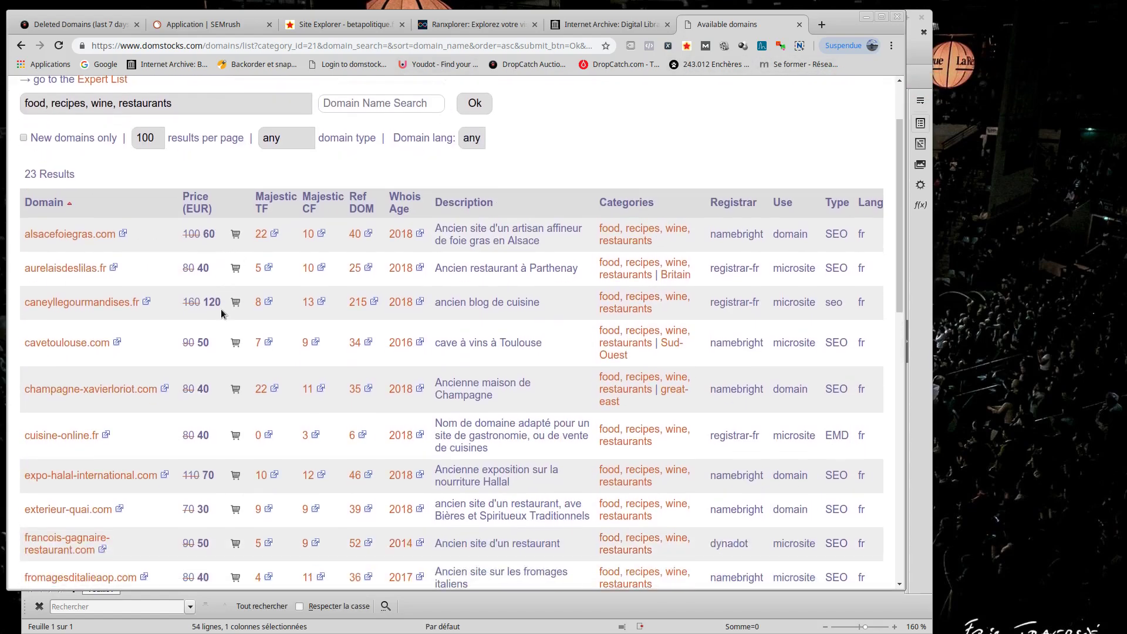
{"action": "scroll", "coordinate": [551, 198], "scroll_direction": "up", "scroll_amount": 2}
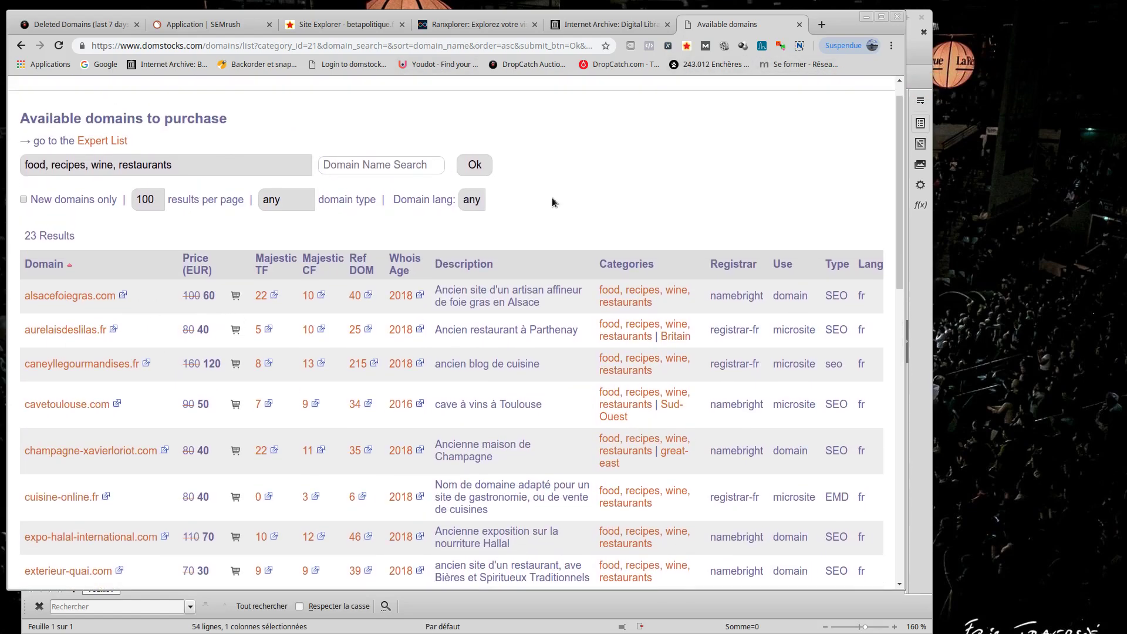
{"action": "left_click", "coordinate": [669, 46]}
{"action": "key", "text": "shift"}
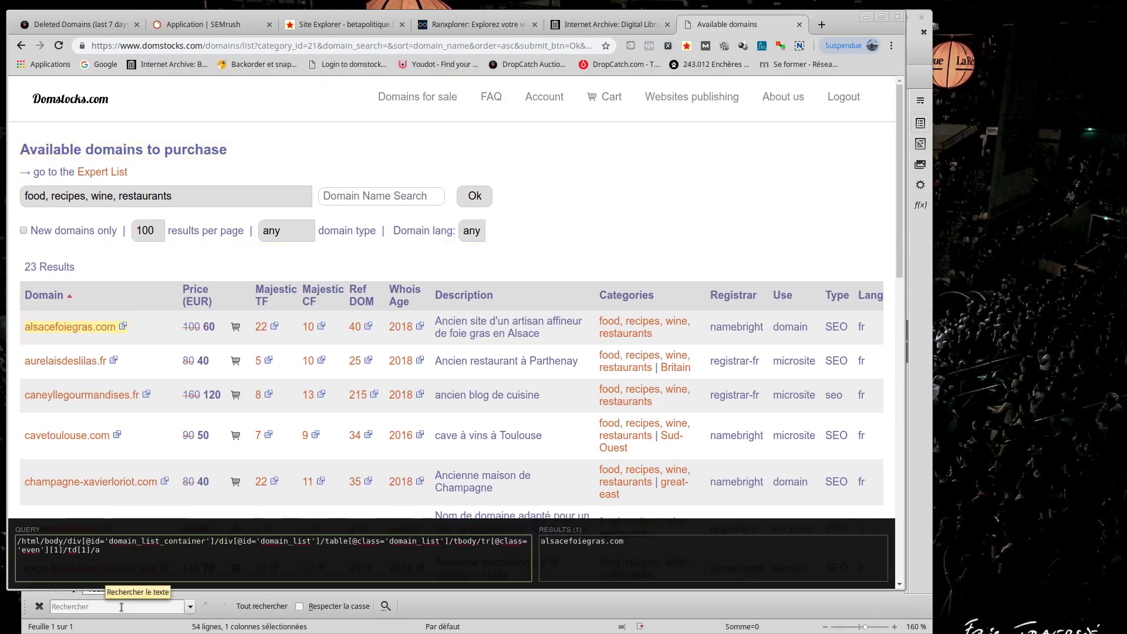
Remove the row condition from the XPath query so it ends in tbody//td[1]/a and matches every domain link in the table
{"action": "key", "text": "BackSpace"}
{"action": "key", "text": "BackSpace"}
{"action": "key", "text": "BackSpace"}
{"action": "key", "text": "BackSpace"}
{"action": "key", "text": "BackSpace"}
{"action": "key", "text": "BackSpace"}
{"action": "key", "text": "BackSpace"}
{"action": "key", "text": "BackSpace"}
{"action": "key", "text": "BackSpace"}
{"action": "key", "text": "BackSpace"}
{"action": "key", "text": "BackSpace"}
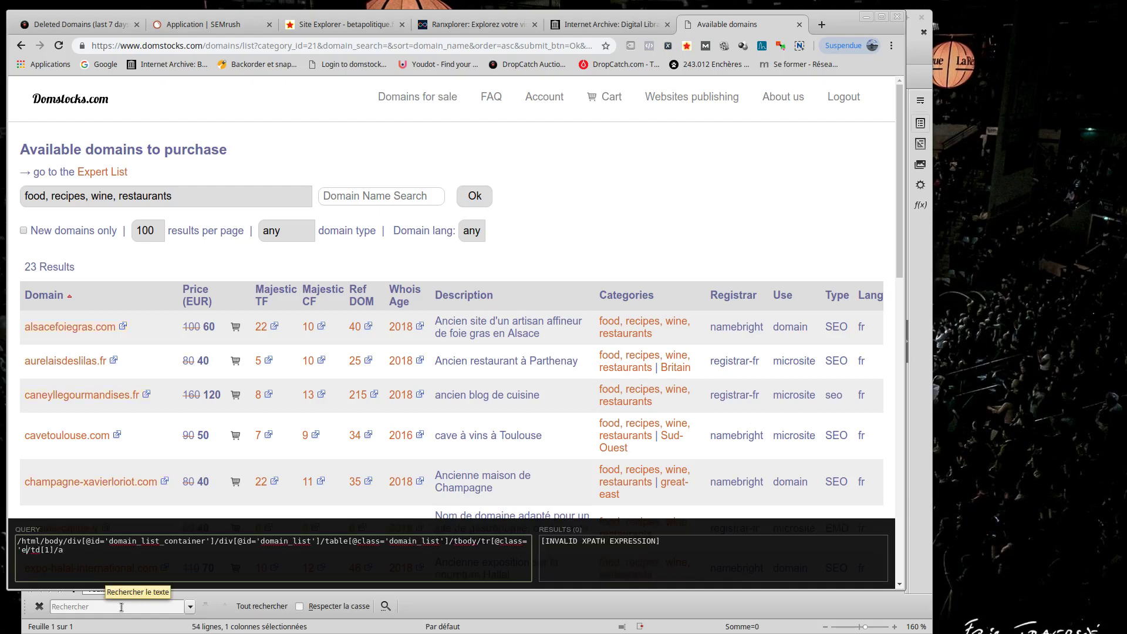
{"action": "key", "text": "BackSpace"}
{"action": "key", "text": "BackSpace"}
{"action": "key", "text": "BackSpace"}
{"action": "key", "text": "BackSpace"}
{"action": "key", "text": "BackSpace"}
{"action": "key", "text": "BackSpace"}
{"action": "key", "text": "BackSpace"}
{"action": "key", "text": "BackSpace"}
{"action": "key", "text": "BackSpace"}
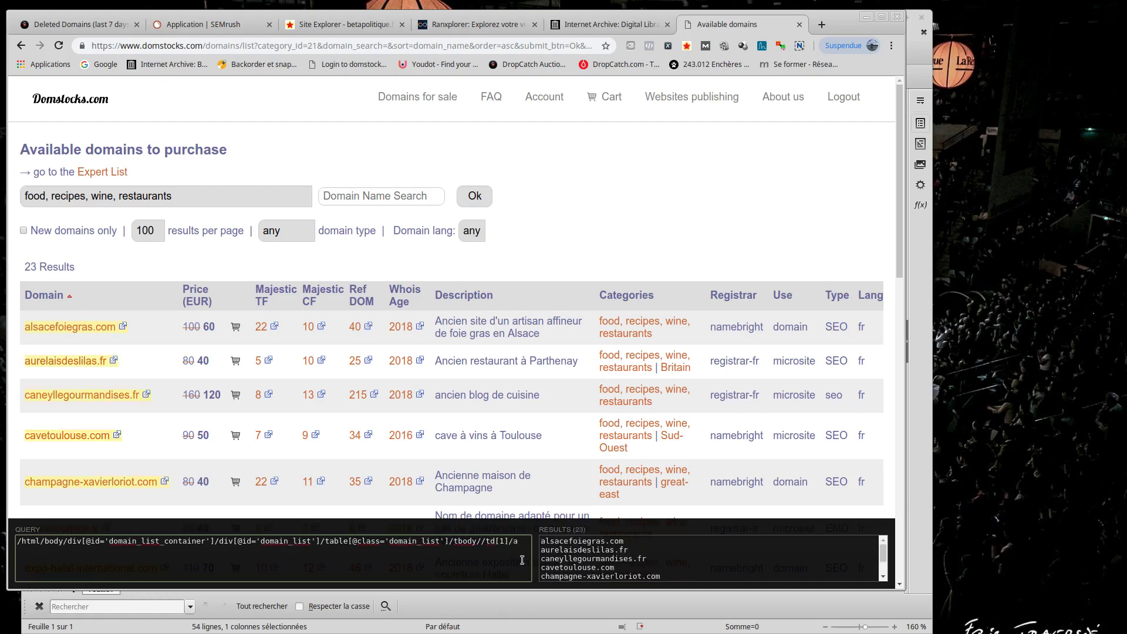
Select and copy all the domain names extracted by the XPath query
{"action": "left_click", "coordinate": [582, 556]}
{"action": "key", "text": "ctrl+a"}
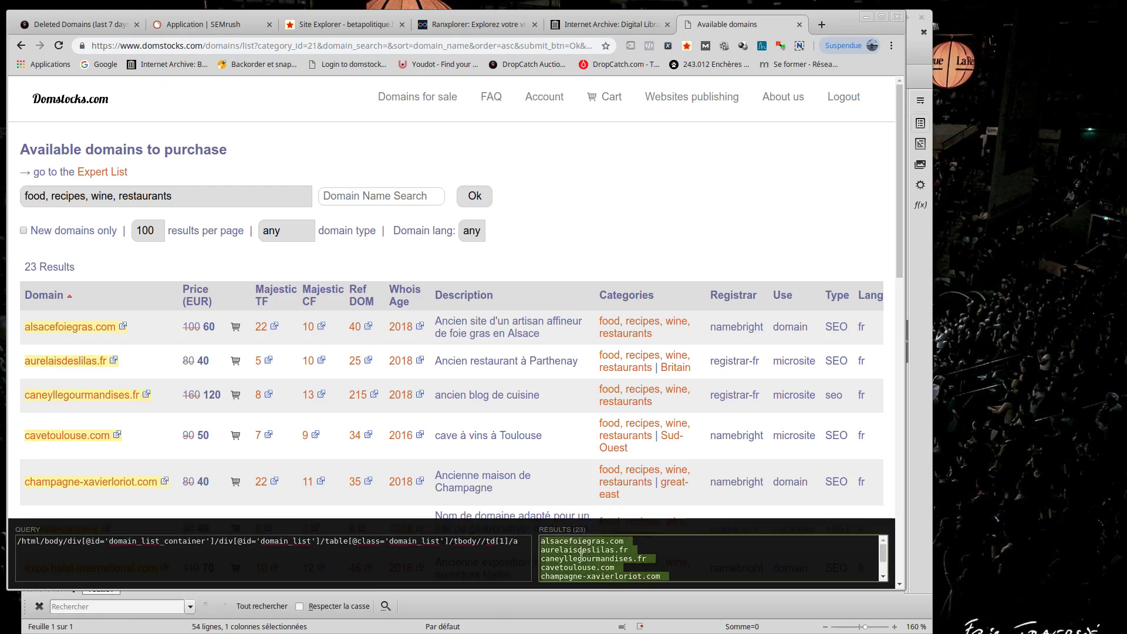
{"action": "right_click", "coordinate": [582, 556]}
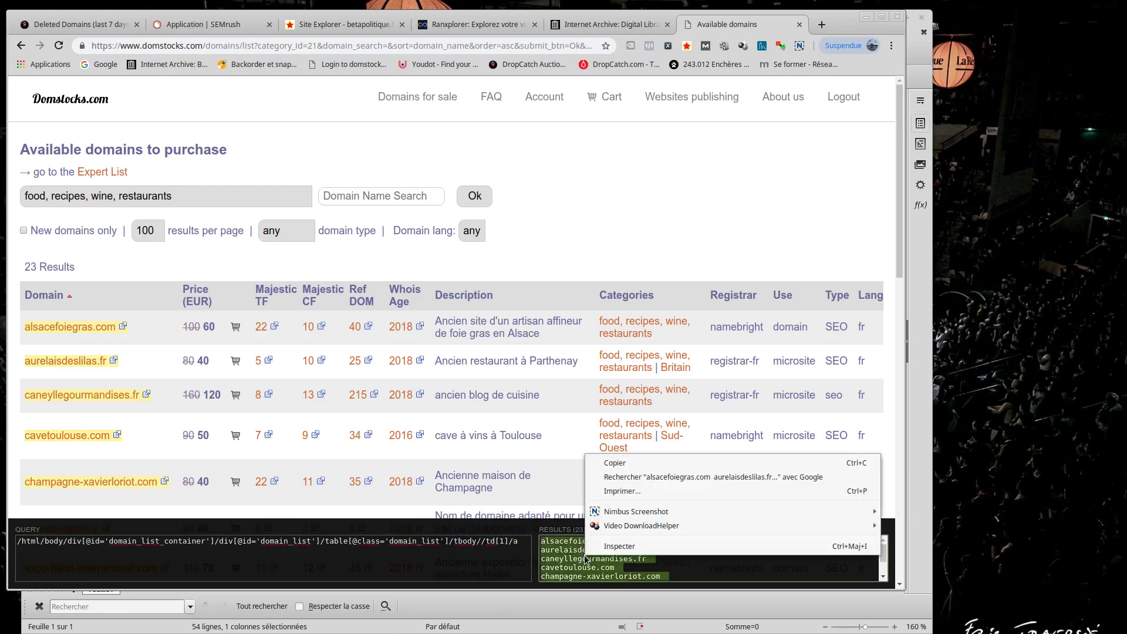
{"action": "left_click", "coordinate": [589, 460]}
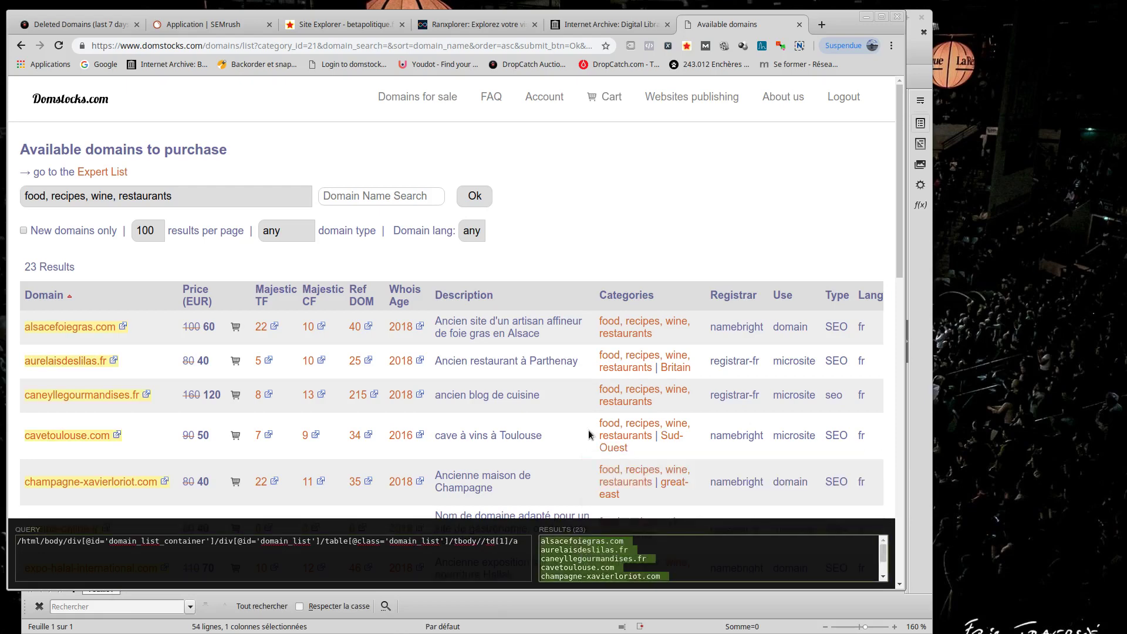
Switch to SEMrush, replace the bulk backlink analysis list with the copied Domstocks domains, and compare them
{"action": "left_click", "coordinate": [198, 25]}
{"action": "scroll", "coordinate": [377, 196], "scroll_direction": "up", "scroll_amount": 3}
{"action": "scroll", "coordinate": [377, 196], "scroll_direction": "up", "scroll_amount": 3}
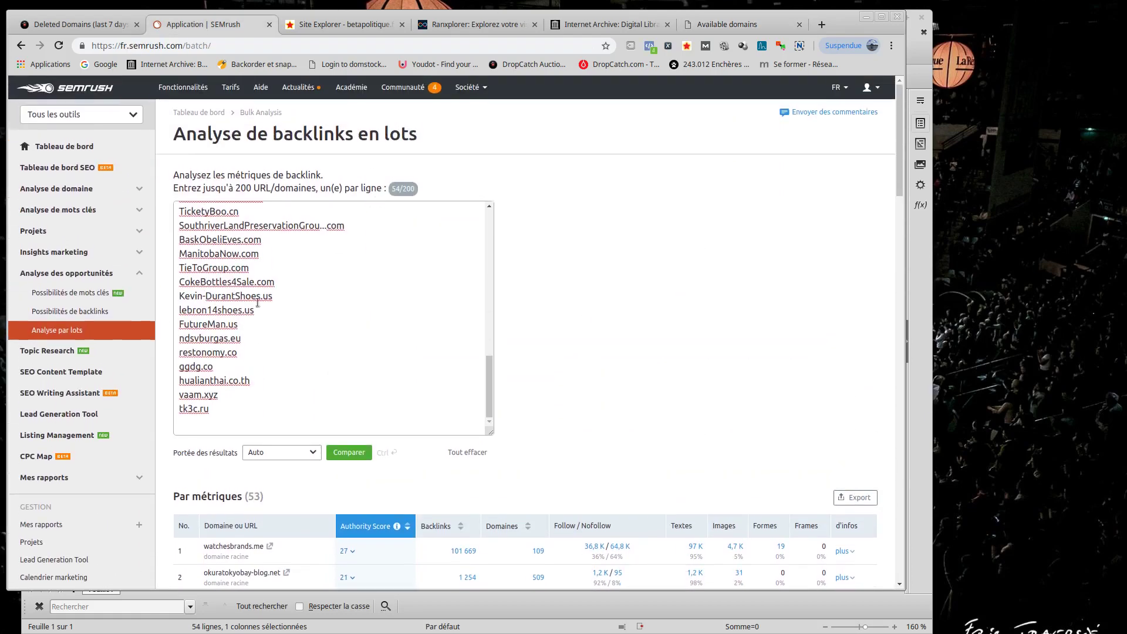
{"action": "left_click", "coordinate": [286, 300]}
{"action": "key", "text": "ctrl+a"}
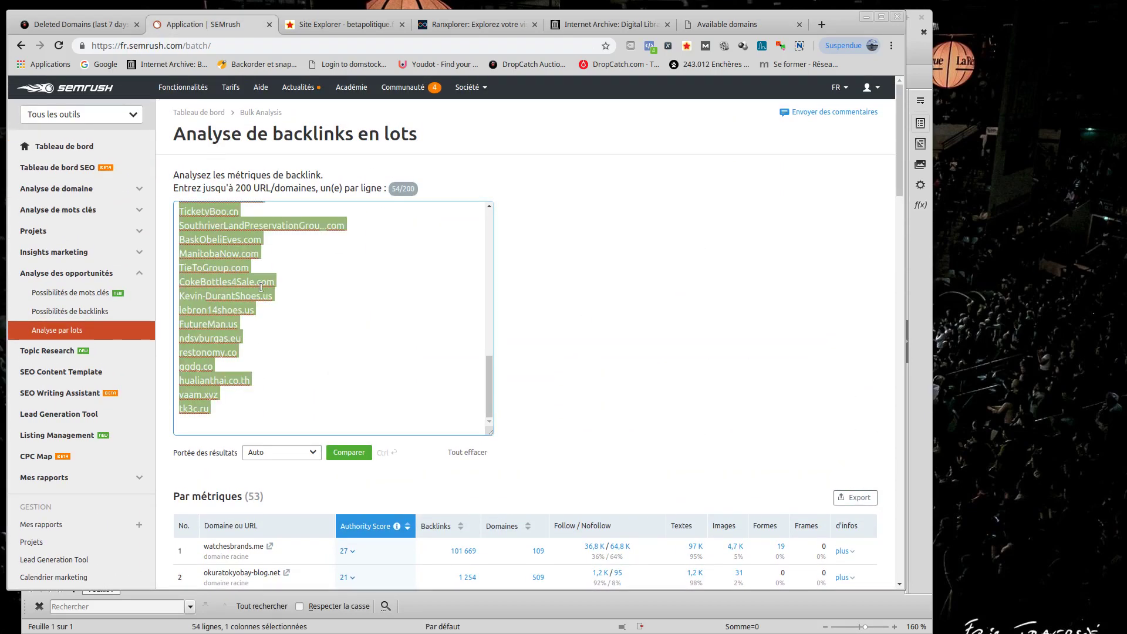
{"action": "key", "text": "Delete"}
{"action": "key", "text": "ctrl+v"}
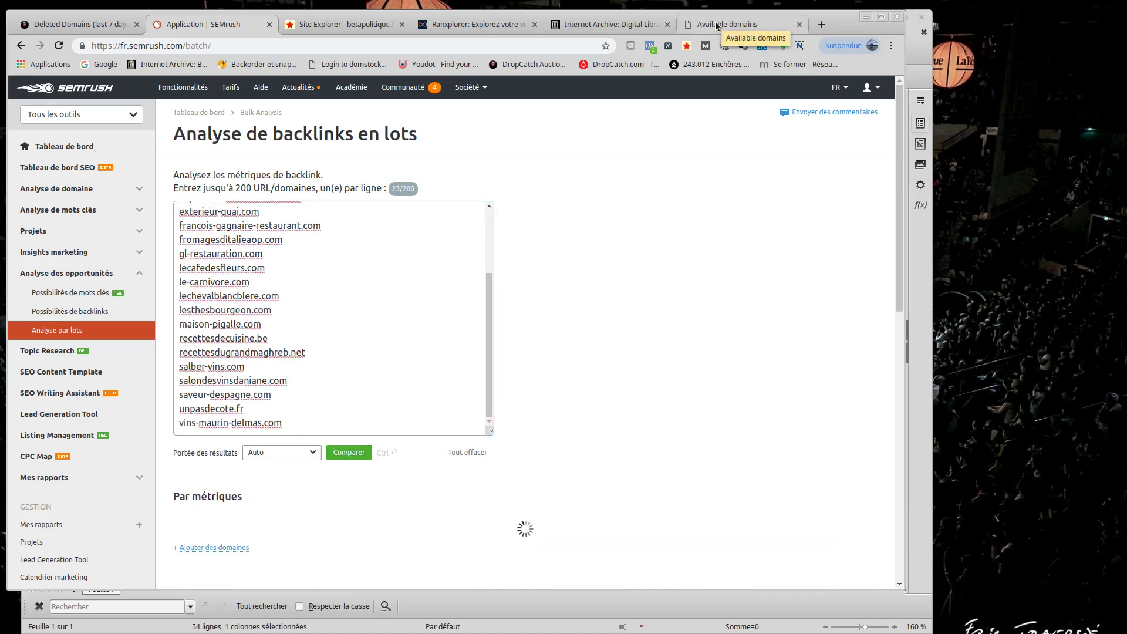
Sort the backlink metrics table of the Domstocks domains by Authority Score, highest first
{"action": "scroll", "coordinate": [541, 230], "scroll_direction": "down", "scroll_amount": 2}
{"action": "scroll", "coordinate": [541, 231], "scroll_direction": "down", "scroll_amount": 3}
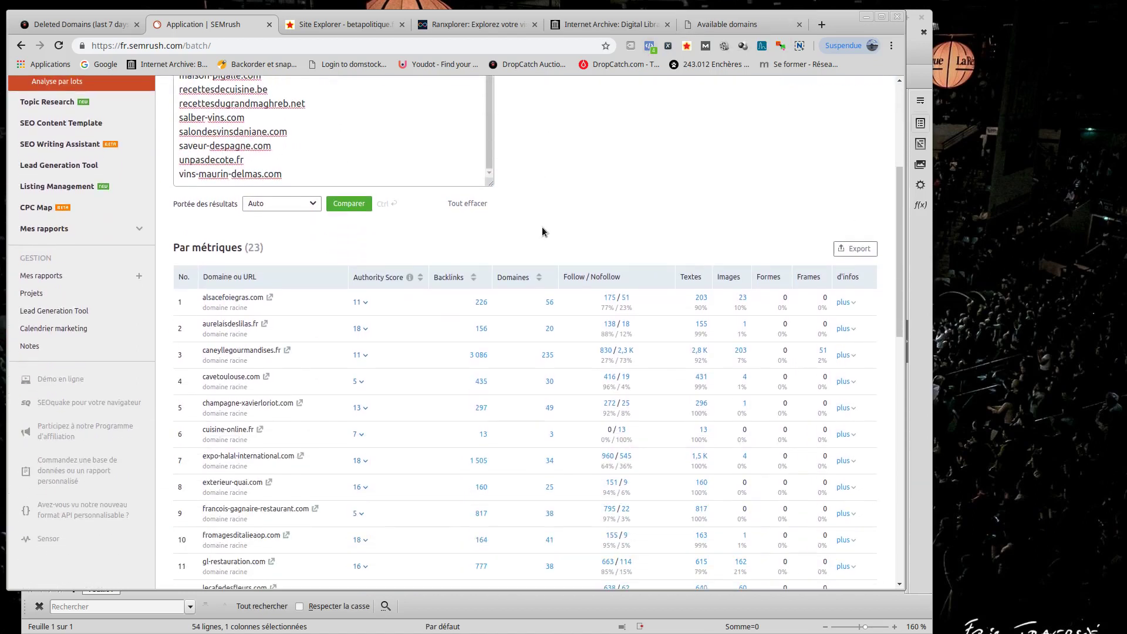
{"action": "left_click", "coordinate": [384, 277]}
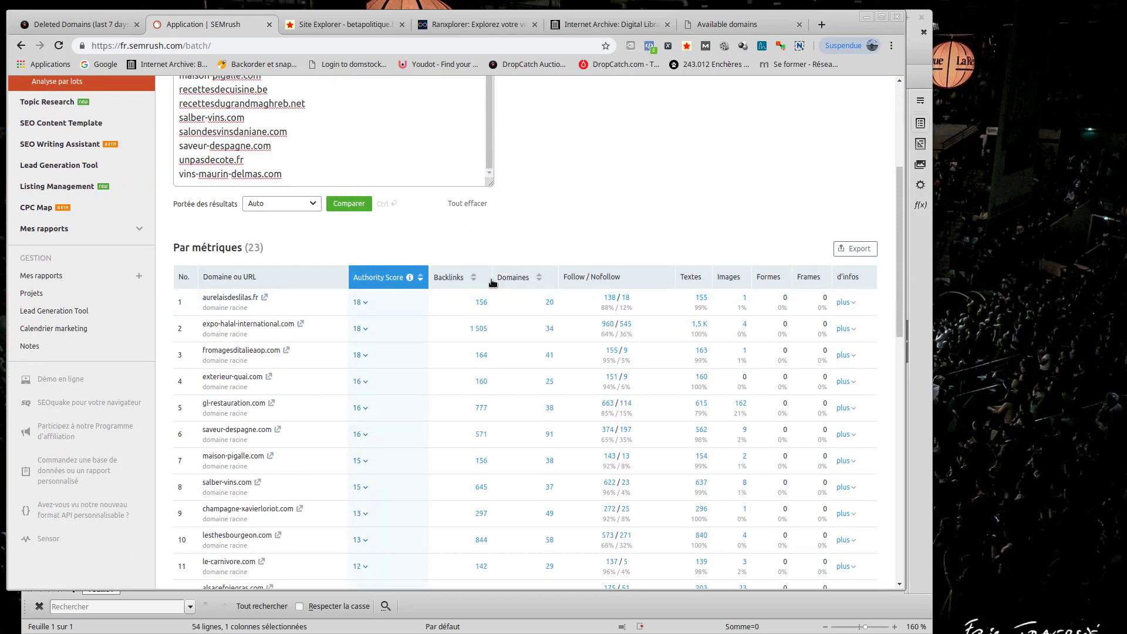
Return to the Domstocks list and look through the available categories and the food domains with their prices and Majestic metrics
{"action": "left_click", "coordinate": [724, 24]}
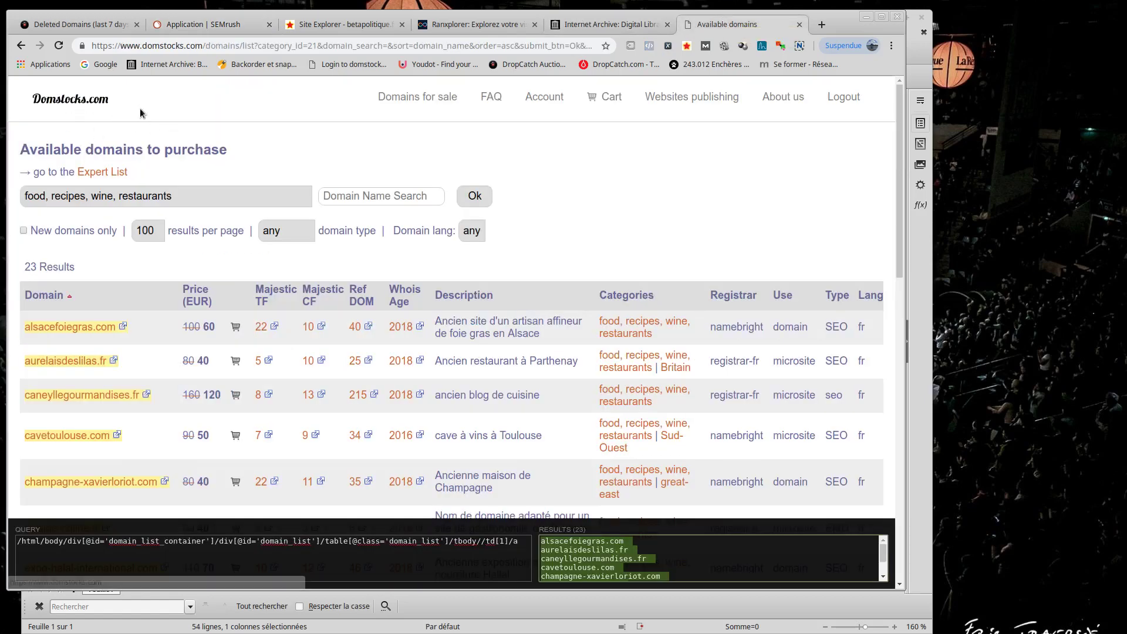
{"action": "left_click", "coordinate": [147, 197]}
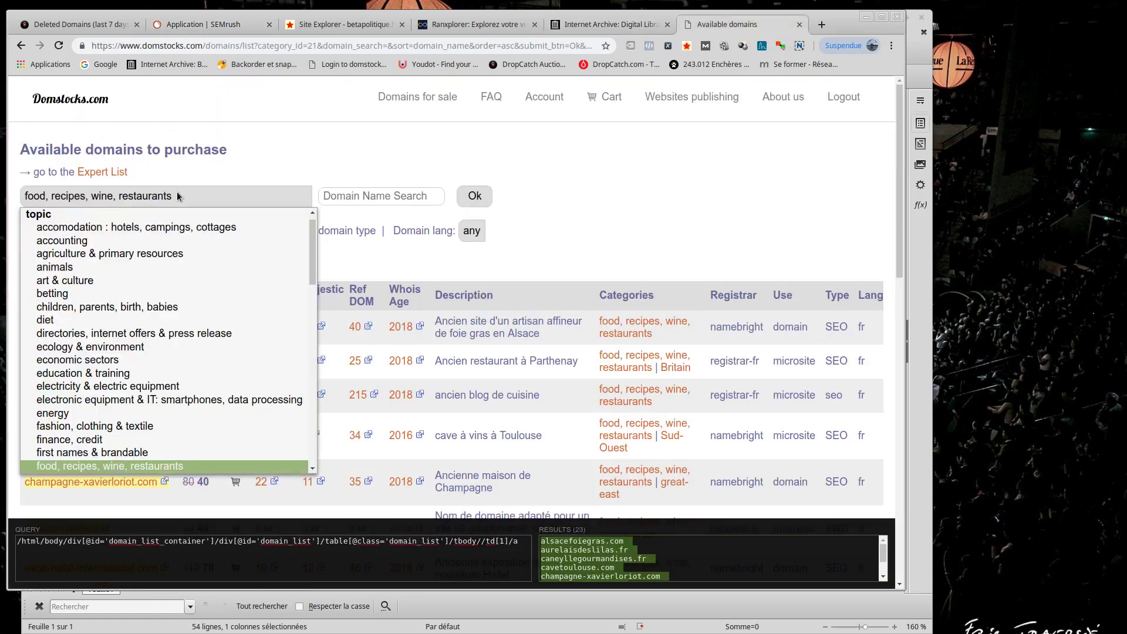
{"action": "scroll", "coordinate": [124, 339], "scroll_direction": "down", "scroll_amount": 4}
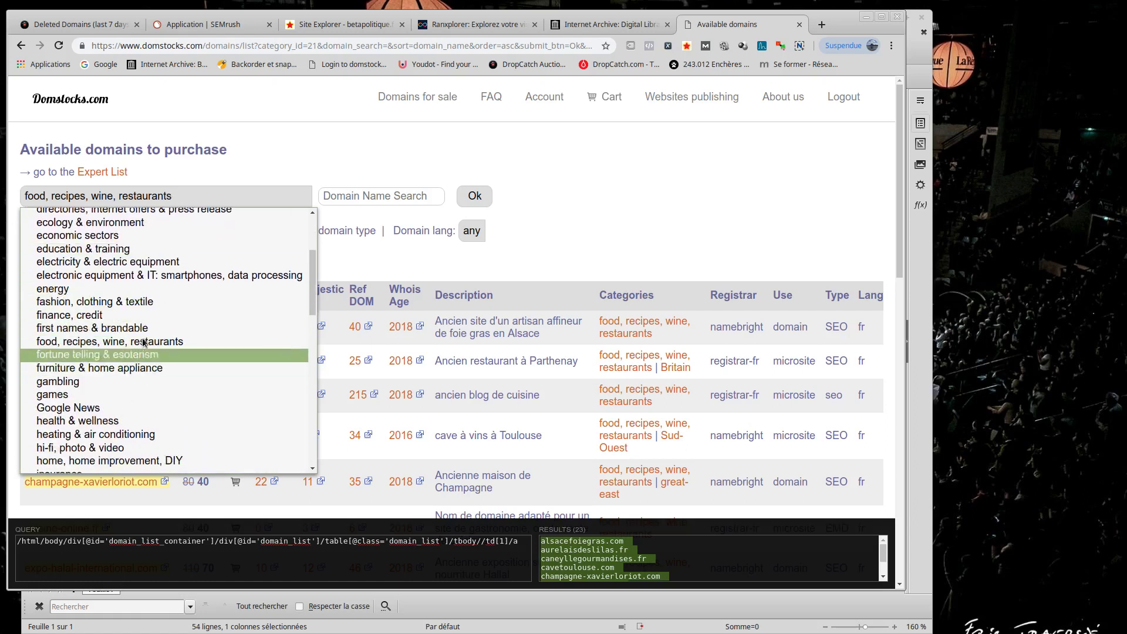
{"action": "left_click", "coordinate": [624, 223]}
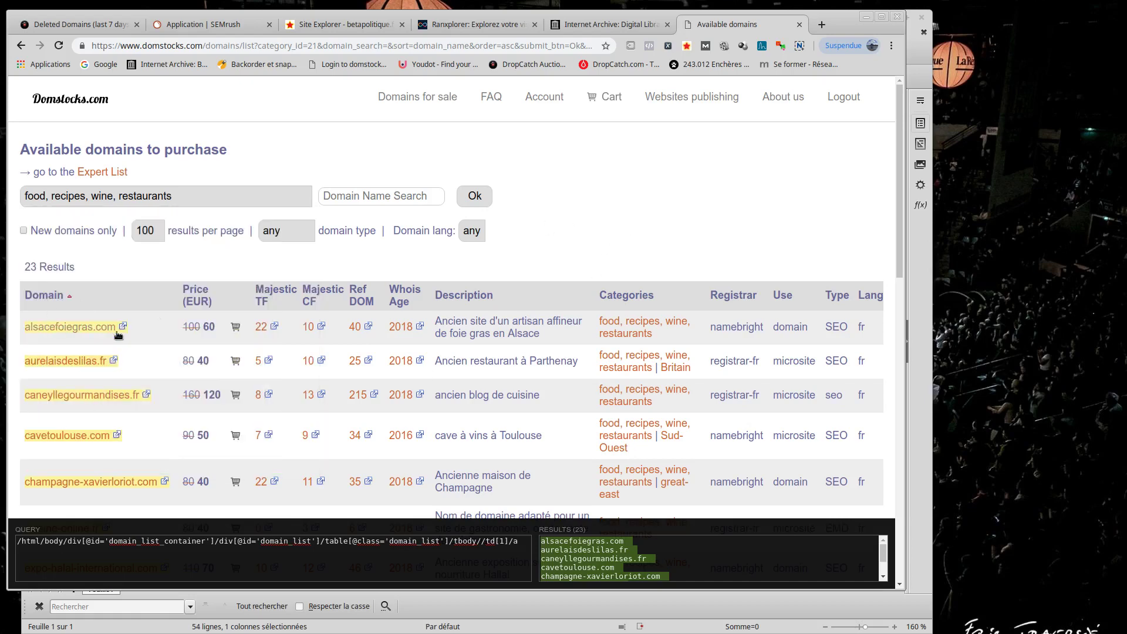
{"action": "scroll", "coordinate": [155, 290], "scroll_direction": "down", "scroll_amount": 3}
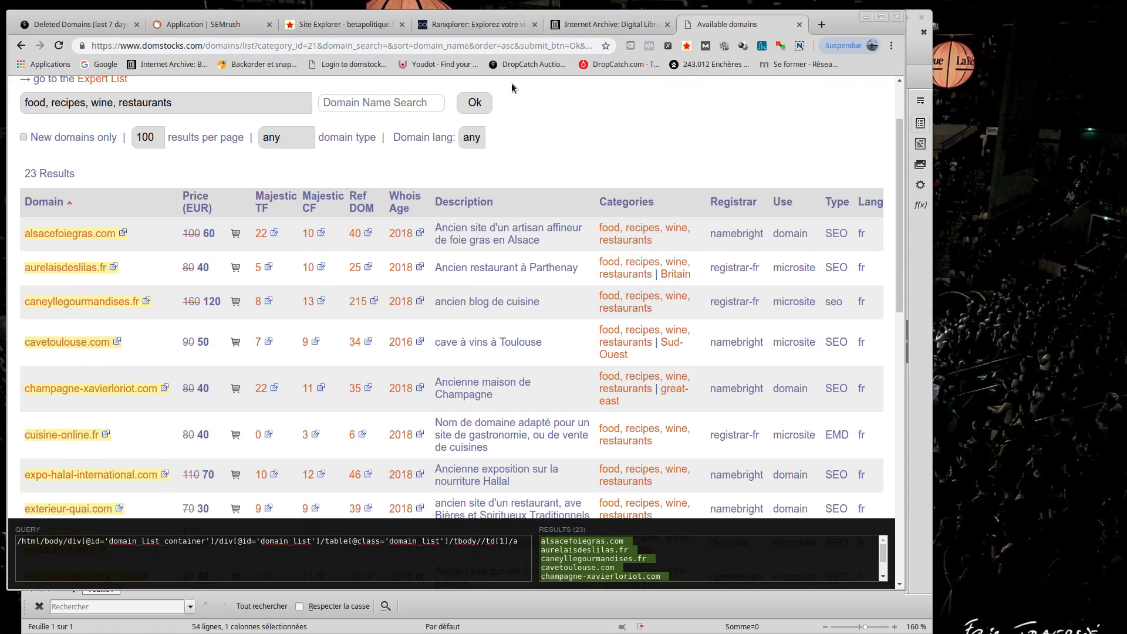
{"action": "left_click", "coordinate": [213, 23]}
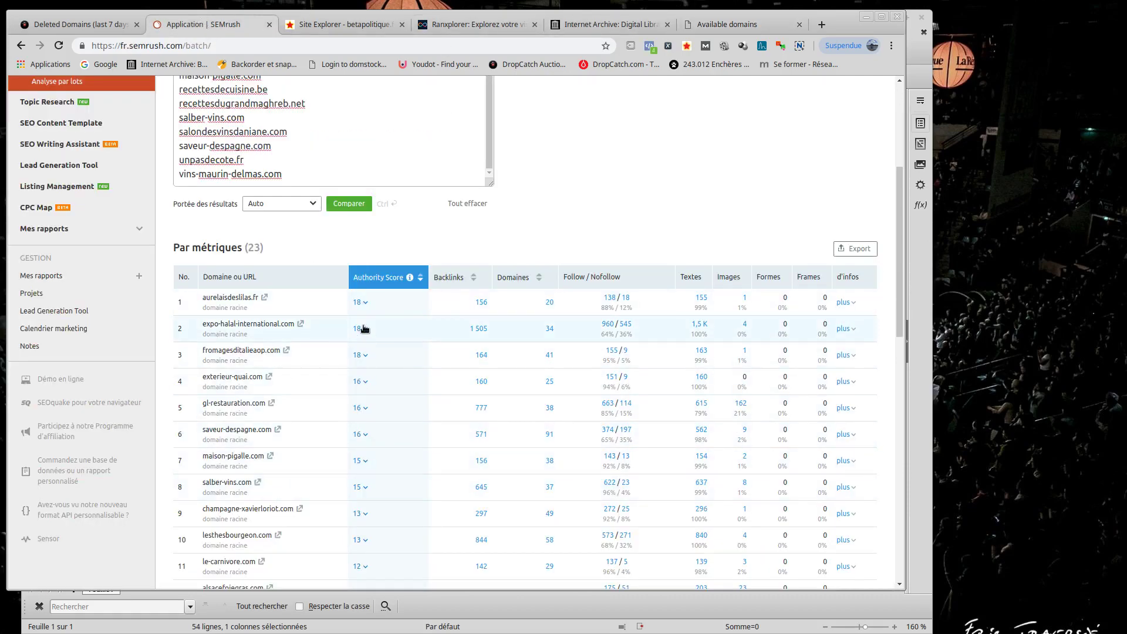
{"action": "left_click", "coordinate": [714, 24]}
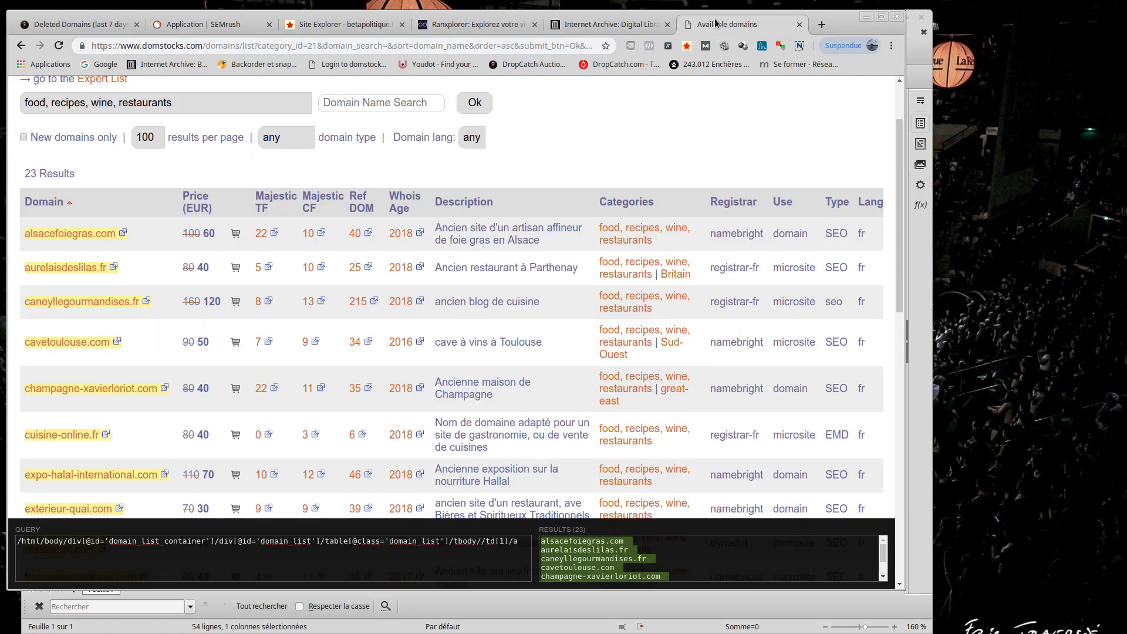
{"action": "left_click", "coordinate": [678, 25]}
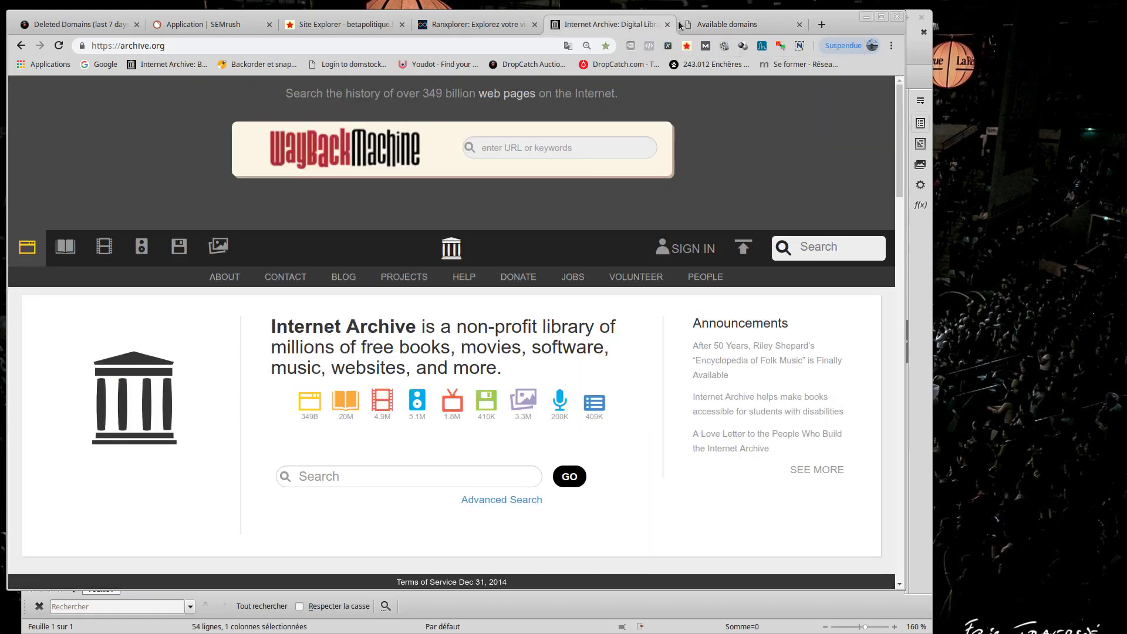
{"action": "left_click", "coordinate": [89, 21]}
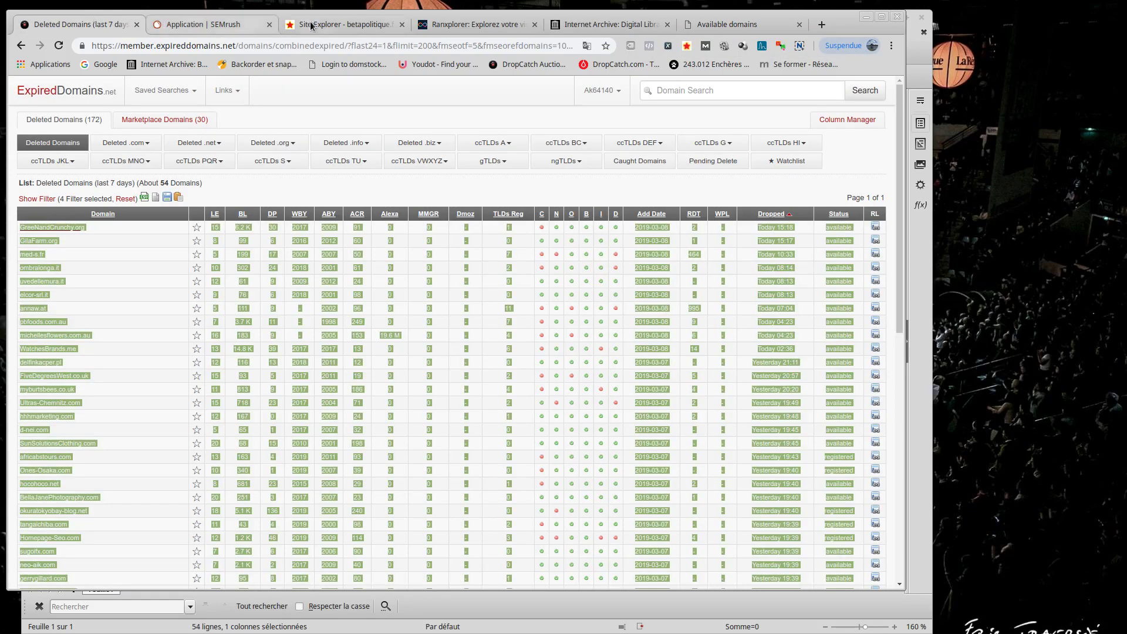
{"action": "left_click", "coordinate": [337, 24]}
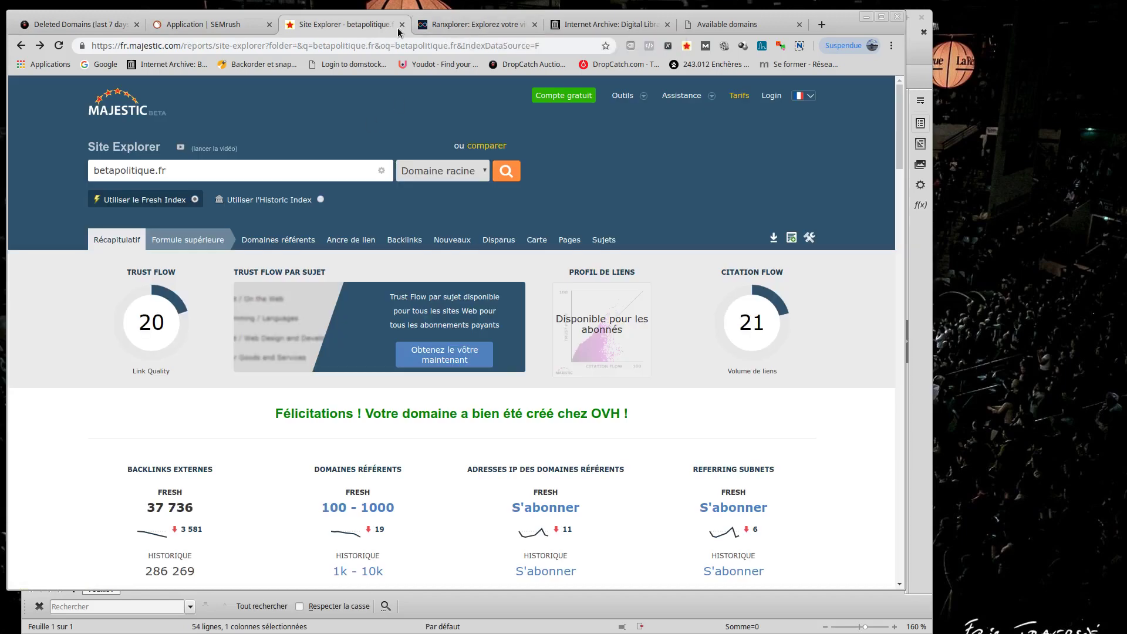
{"action": "left_click", "coordinate": [469, 24]}
Return to SEMrush and examine the Authority Score breakdowns of aurelaisdeslilas.fr and expo-halal-international.com, including the Trust Score explanation
{"action": "left_click", "coordinate": [252, 25]}
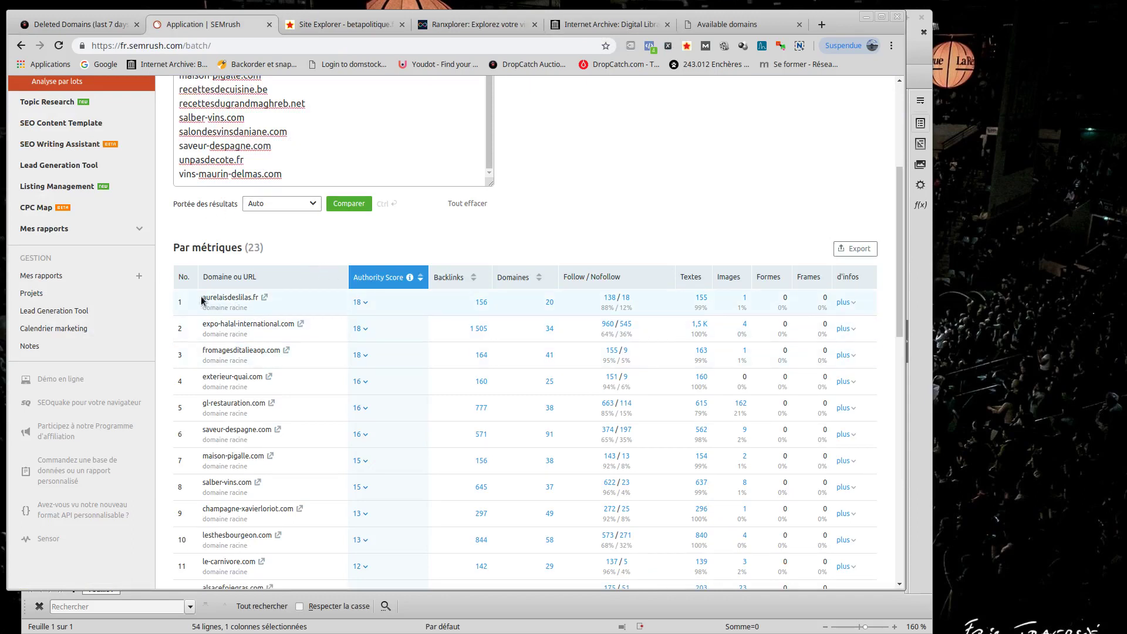
{"action": "left_click_drag", "start_coordinate": [258, 298], "coordinate": [244, 301]}
{"action": "left_click", "coordinate": [364, 302]}
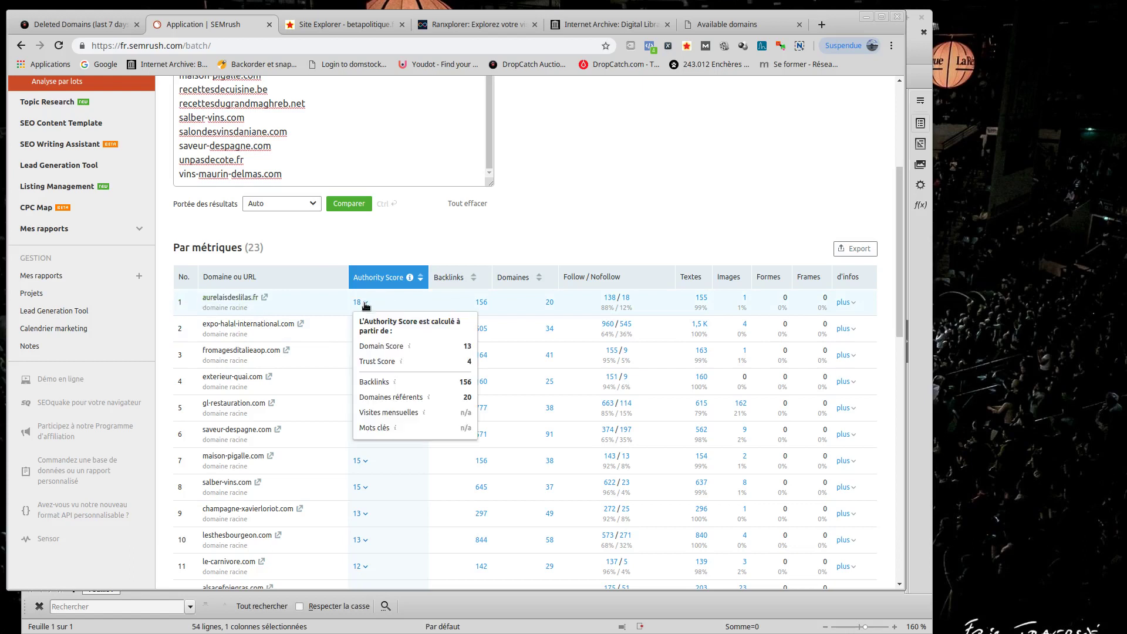
{"action": "left_click", "coordinate": [364, 302]}
{"action": "left_click", "coordinate": [365, 329]}
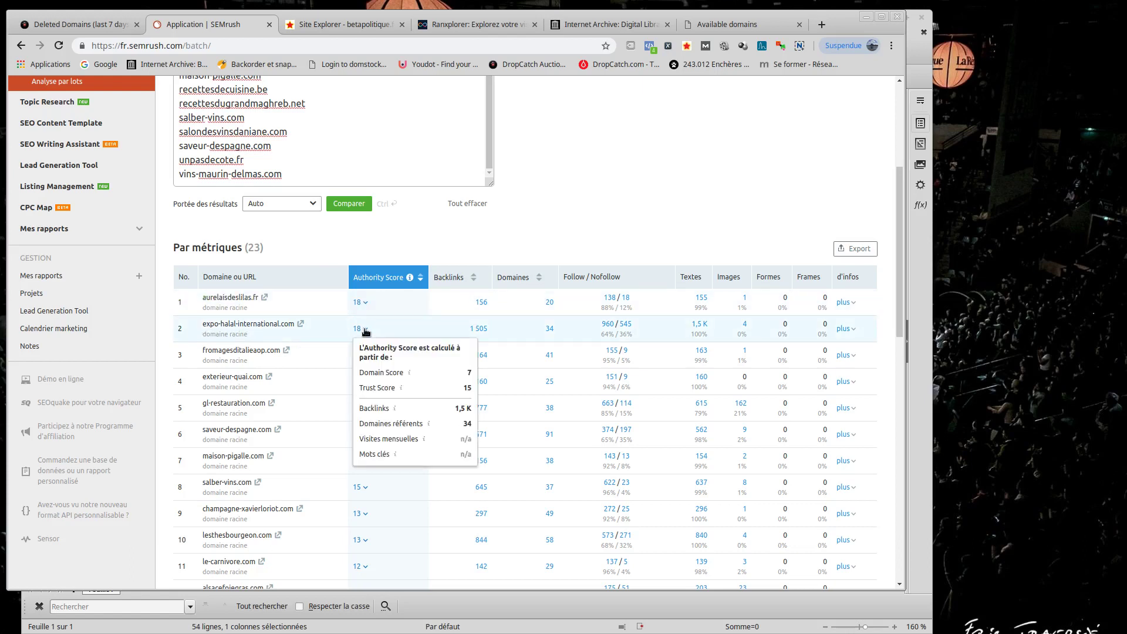
{"action": "left_click", "coordinate": [365, 330]}
{"action": "left_click", "coordinate": [365, 330]}
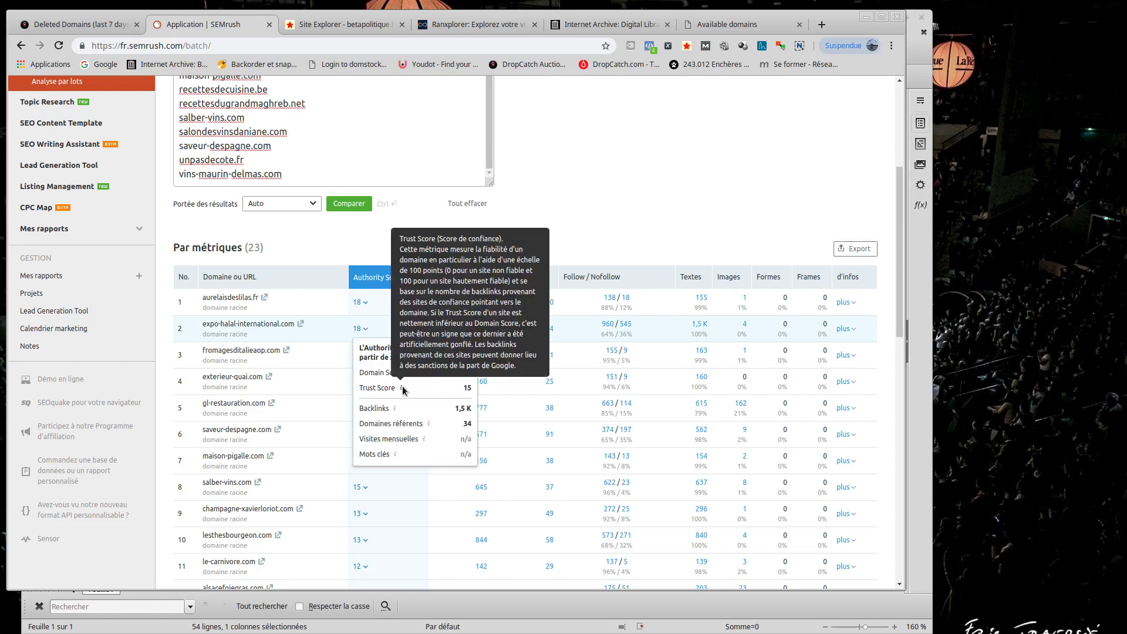
Examine the Authority Score breakdowns of fromagesditalieaop.com, exterieur-quai.com, gl-restauration.com and saveur-despagne.com
{"action": "left_click", "coordinate": [364, 356]}
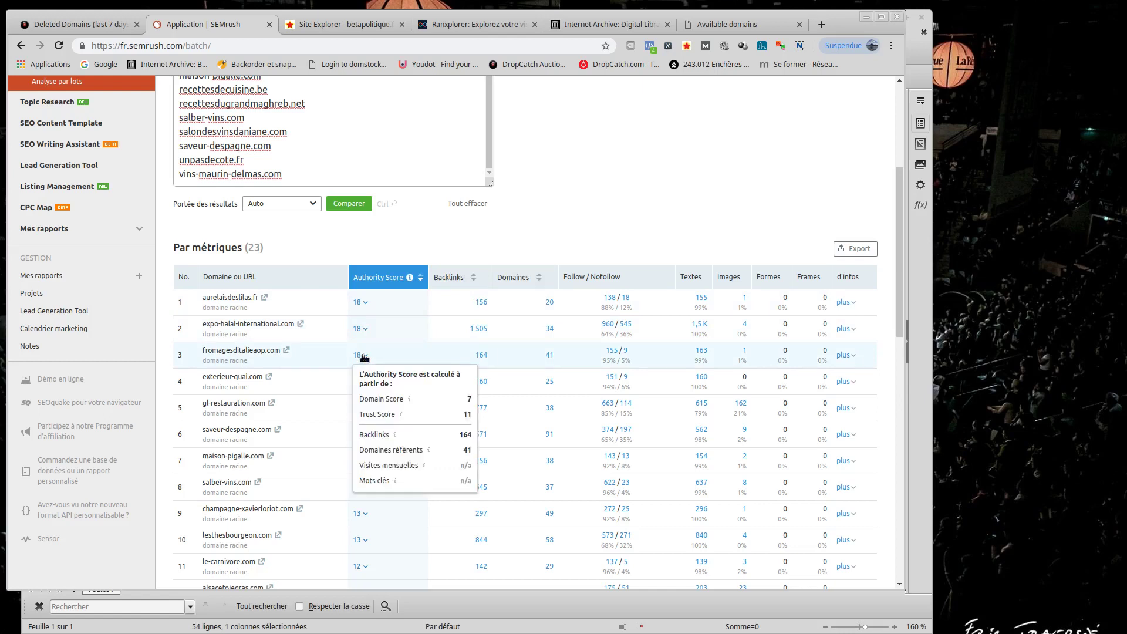
{"action": "left_click", "coordinate": [364, 356]}
{"action": "left_click", "coordinate": [366, 382]}
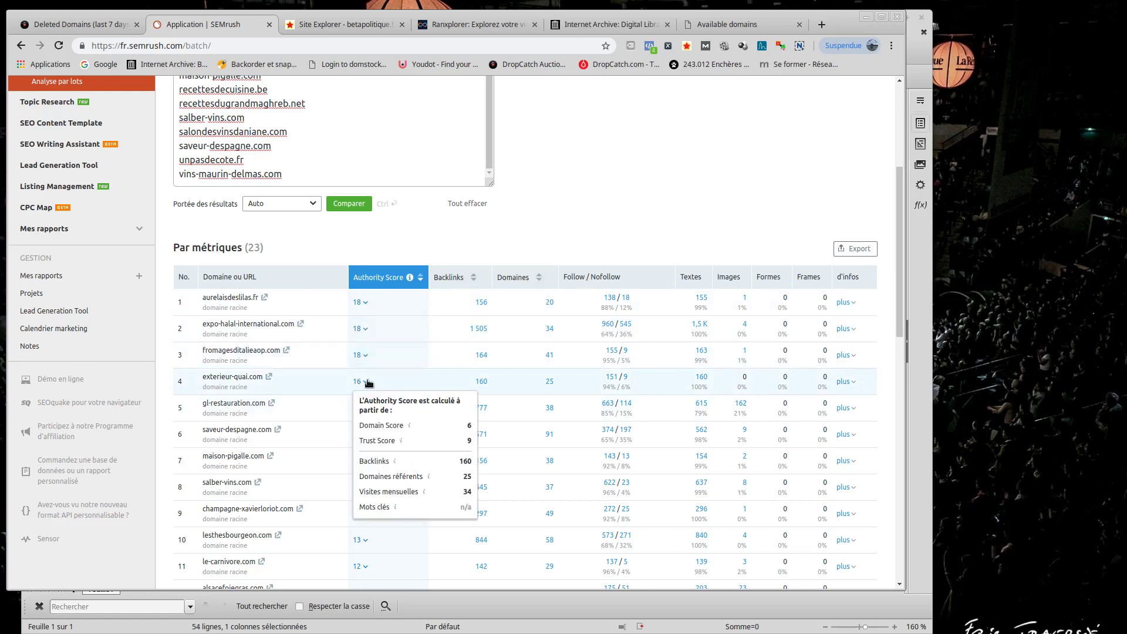
{"action": "left_click", "coordinate": [366, 408]}
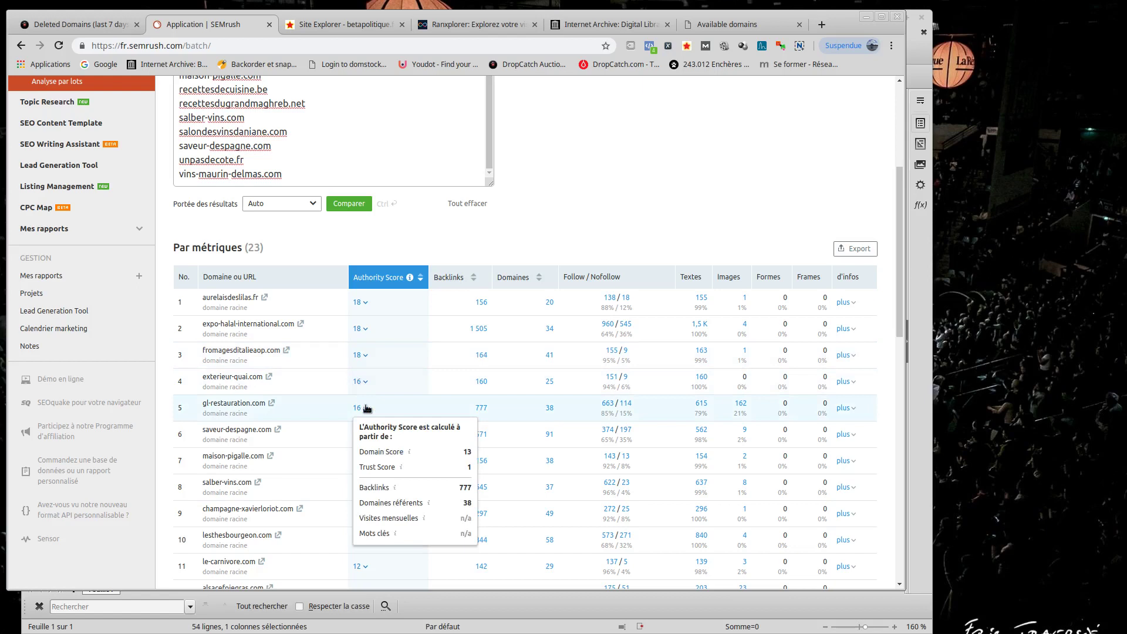
{"action": "left_click", "coordinate": [364, 435]}
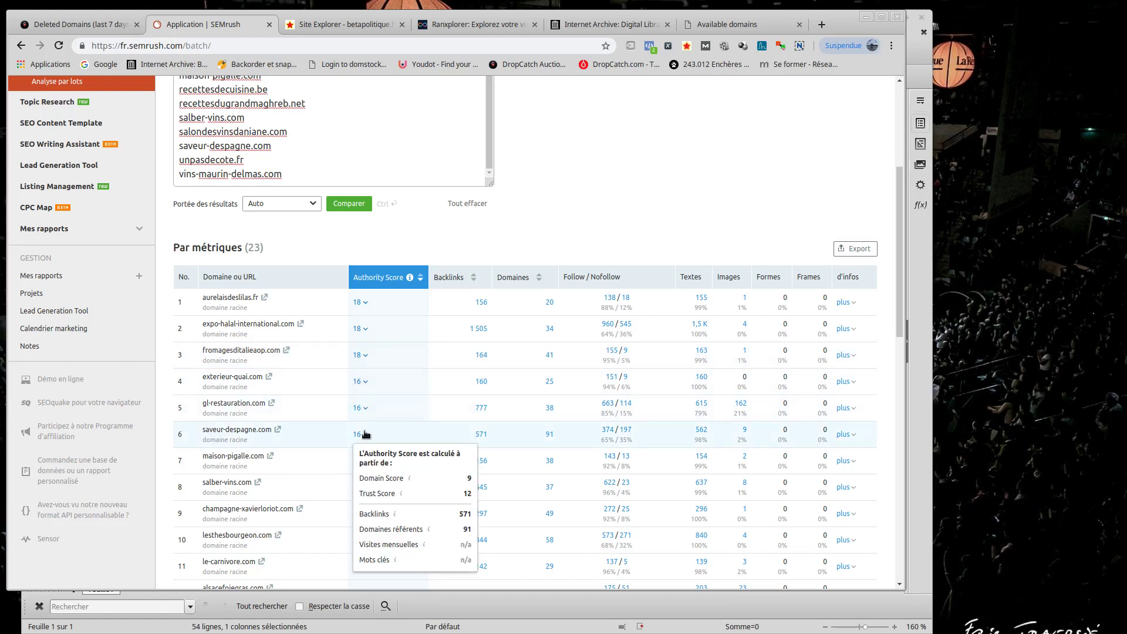
Look through the lower-ranked domains in the metrics table and check the Authority Score breakdown of caneyllegourmandises.fr
{"action": "scroll", "coordinate": [361, 411], "scroll_direction": "down", "scroll_amount": 3}
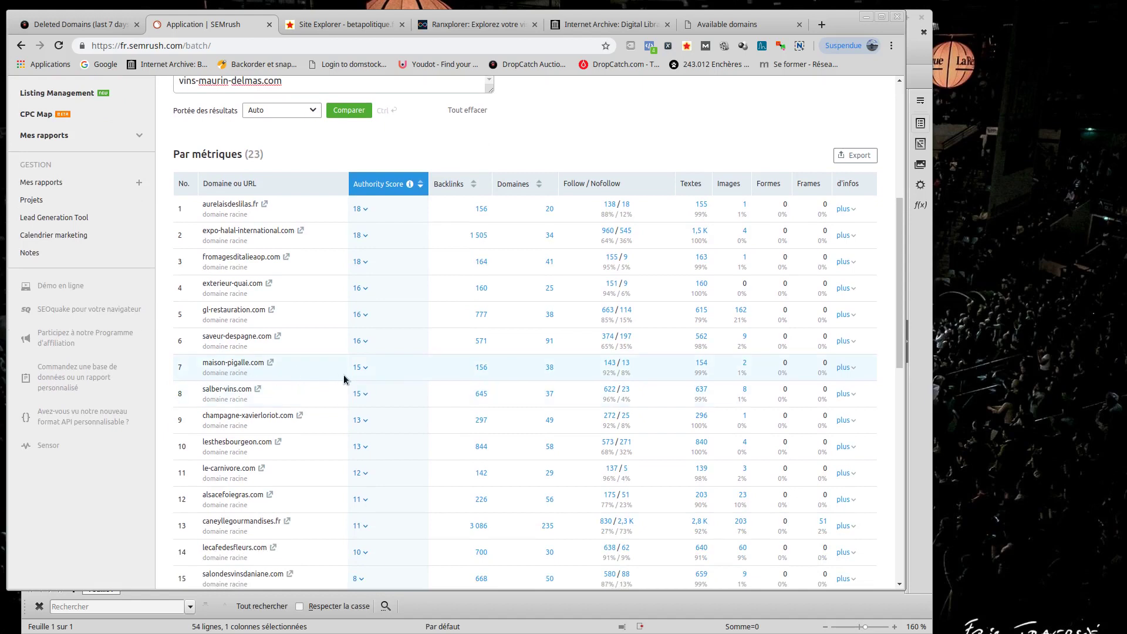
{"action": "scroll", "coordinate": [343, 379], "scroll_direction": "down", "scroll_amount": 2}
{"action": "scroll", "coordinate": [344, 379], "scroll_direction": "down", "scroll_amount": 1}
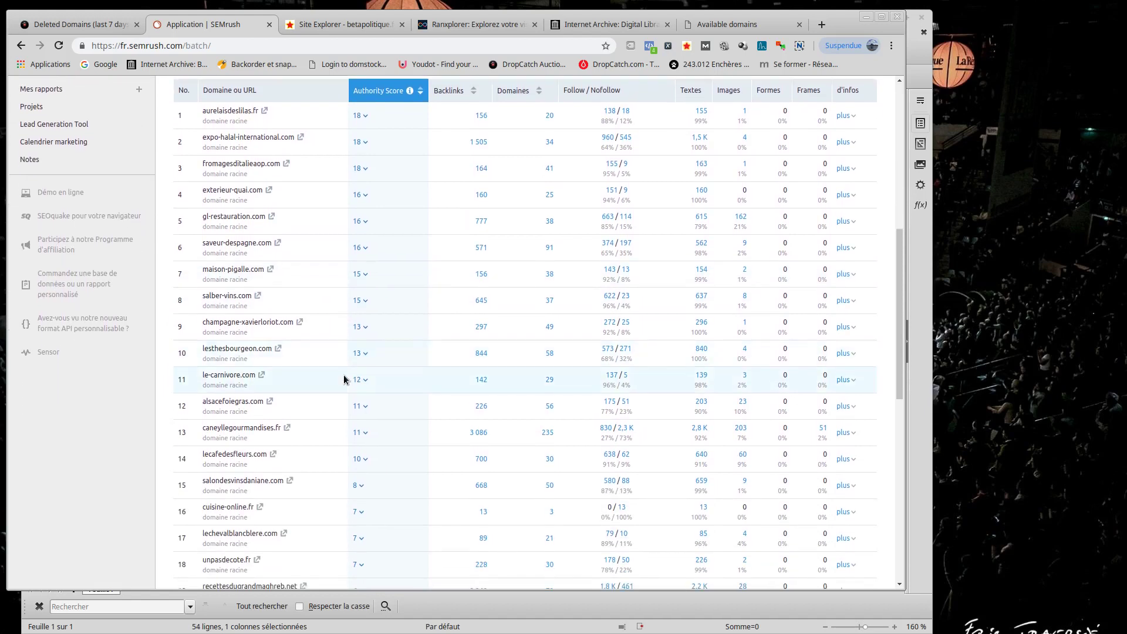
{"action": "scroll", "coordinate": [344, 379], "scroll_direction": "down", "scroll_amount": 1}
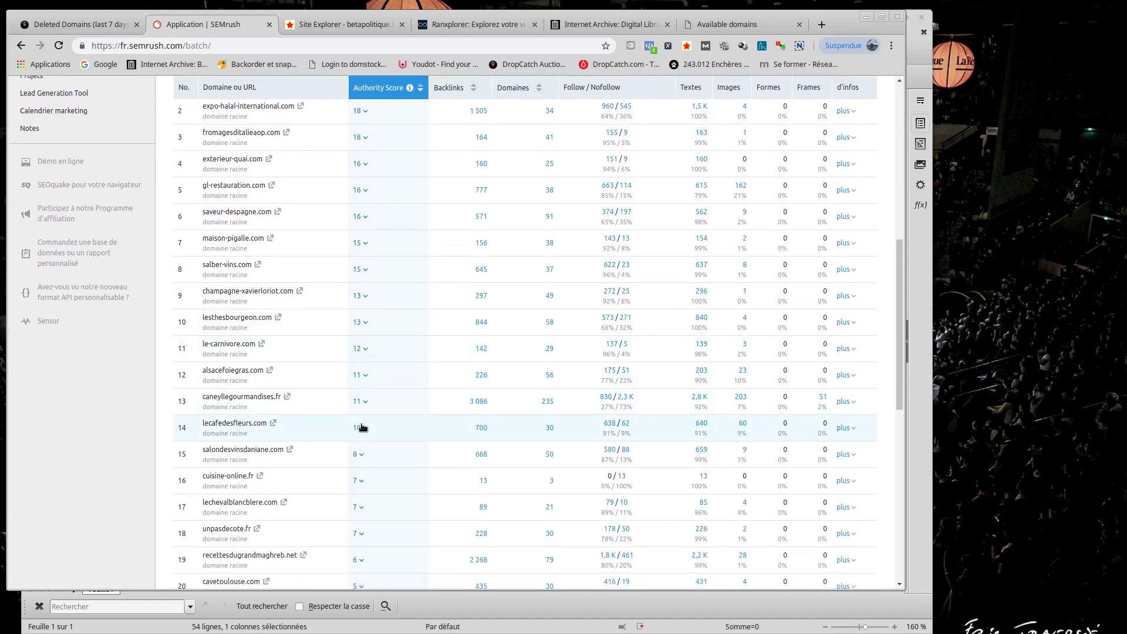
{"action": "mouse_move", "coordinate": [360, 406]}
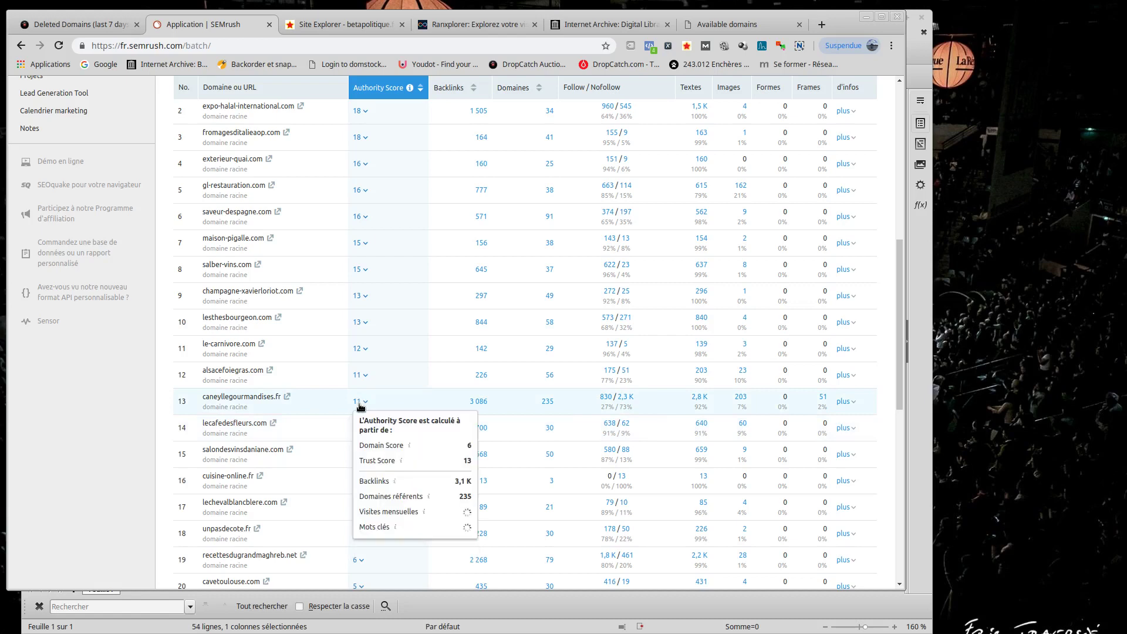
{"action": "scroll", "coordinate": [360, 406], "scroll_direction": "down", "scroll_amount": 3}
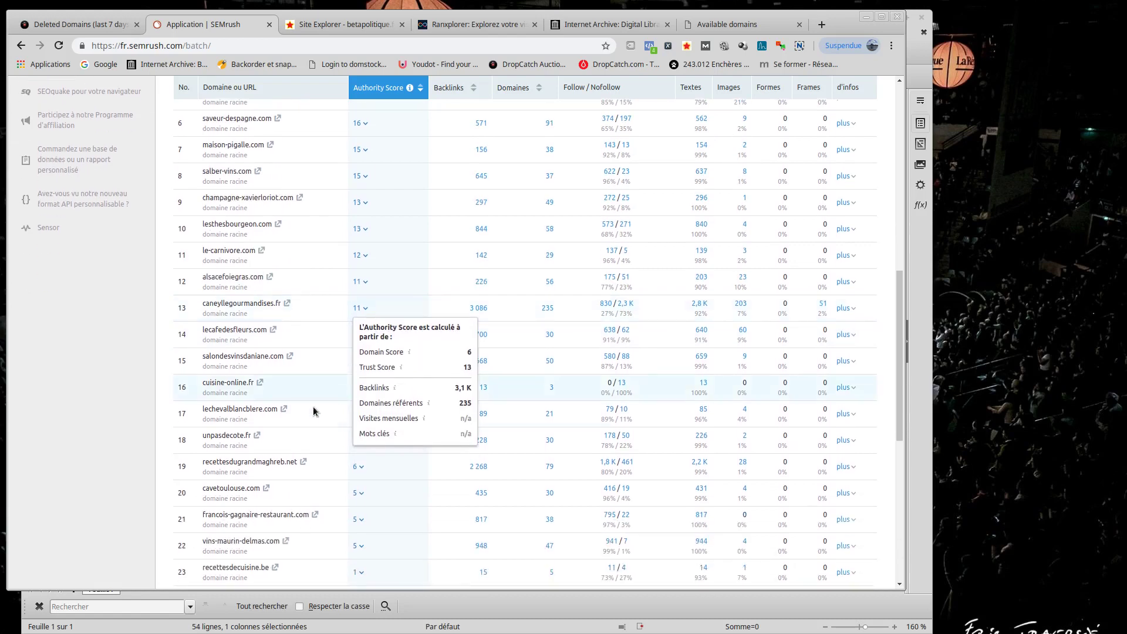
{"action": "mouse_move", "coordinate": [360, 441]}
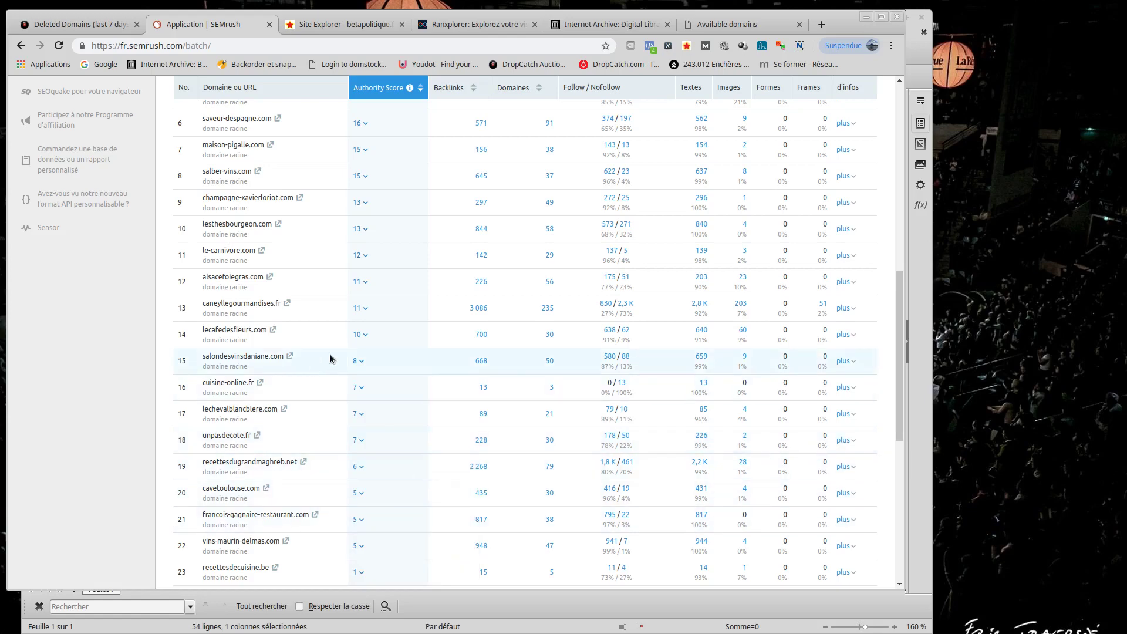
{"action": "scroll", "coordinate": [355, 319], "scroll_direction": "up", "scroll_amount": 5}
{"action": "scroll", "coordinate": [356, 317], "scroll_direction": "up", "scroll_amount": 1}
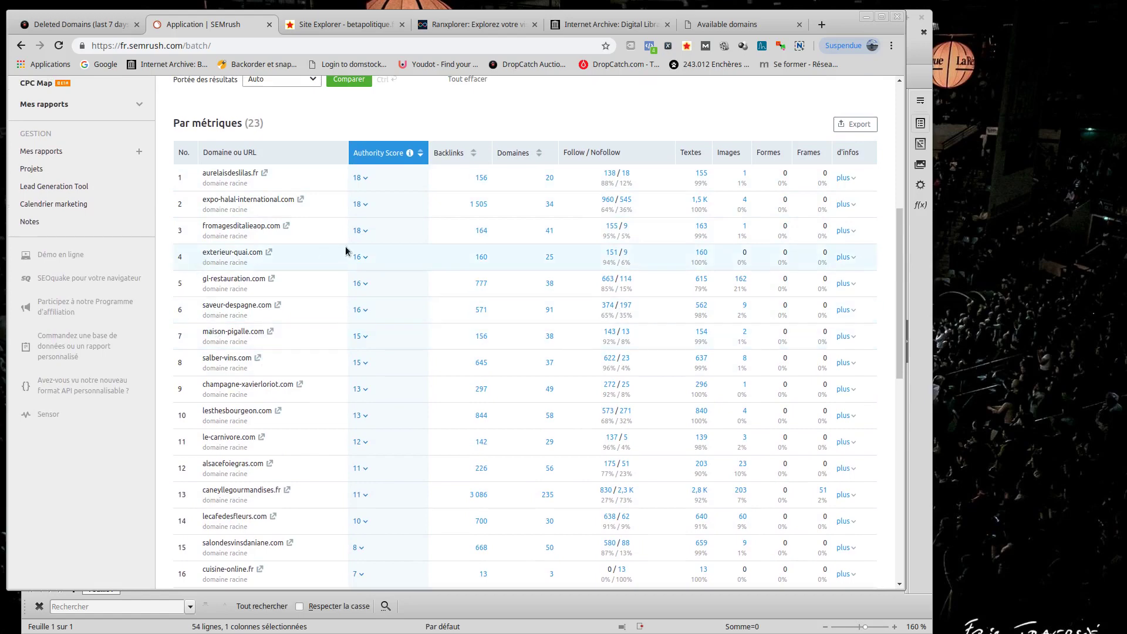
Copy the domain name exterieur-quai.com from the metrics table
{"action": "mouse_move", "coordinate": [364, 259]}
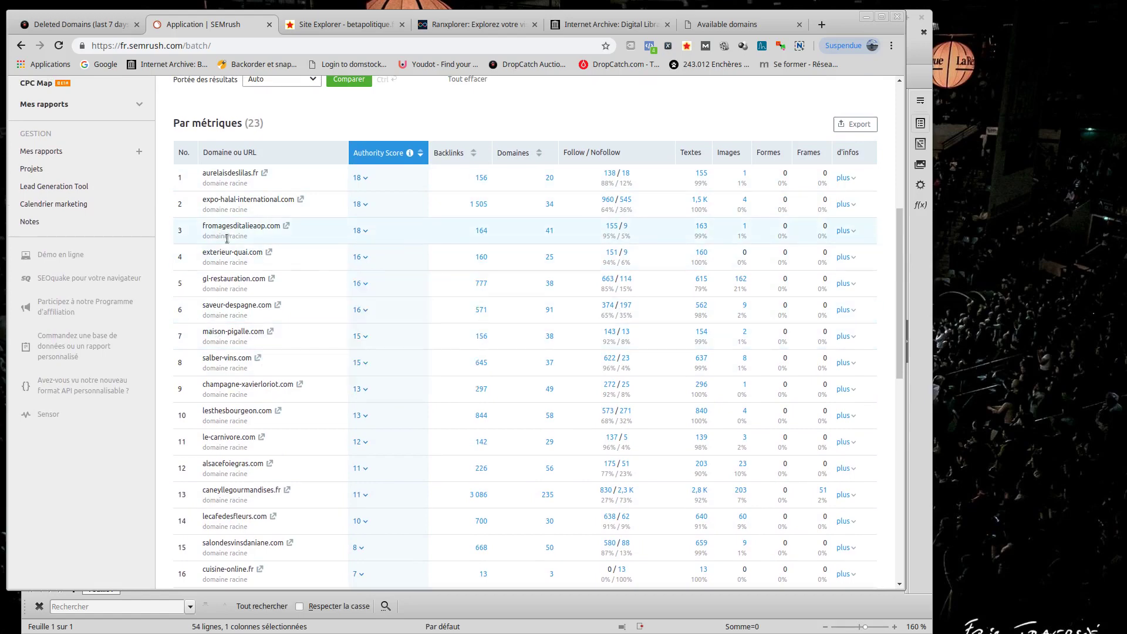
{"action": "left_click_drag", "start_coordinate": [203, 260], "coordinate": [262, 253]}
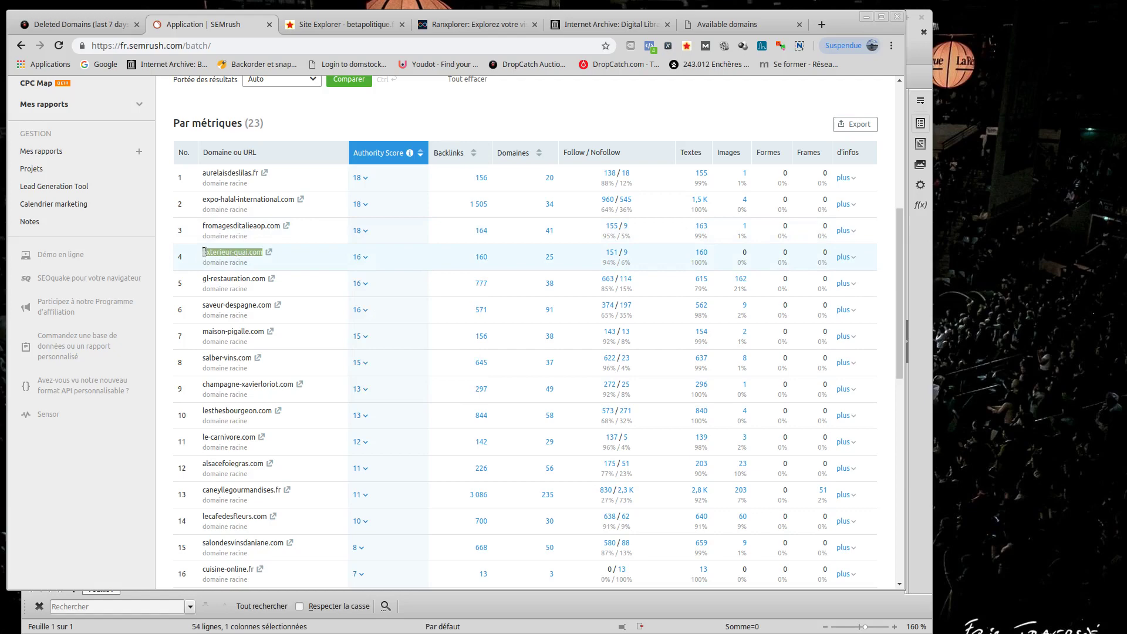
{"action": "right_click", "coordinate": [202, 248]}
{"action": "left_click", "coordinate": [226, 258]}
Open the domain overview tool and run it for the copied domain exterieur-quai.com with the FR database
{"action": "scroll", "coordinate": [113, 228], "scroll_direction": "up", "scroll_amount": 4}
{"action": "scroll", "coordinate": [113, 228], "scroll_direction": "up", "scroll_amount": 2}
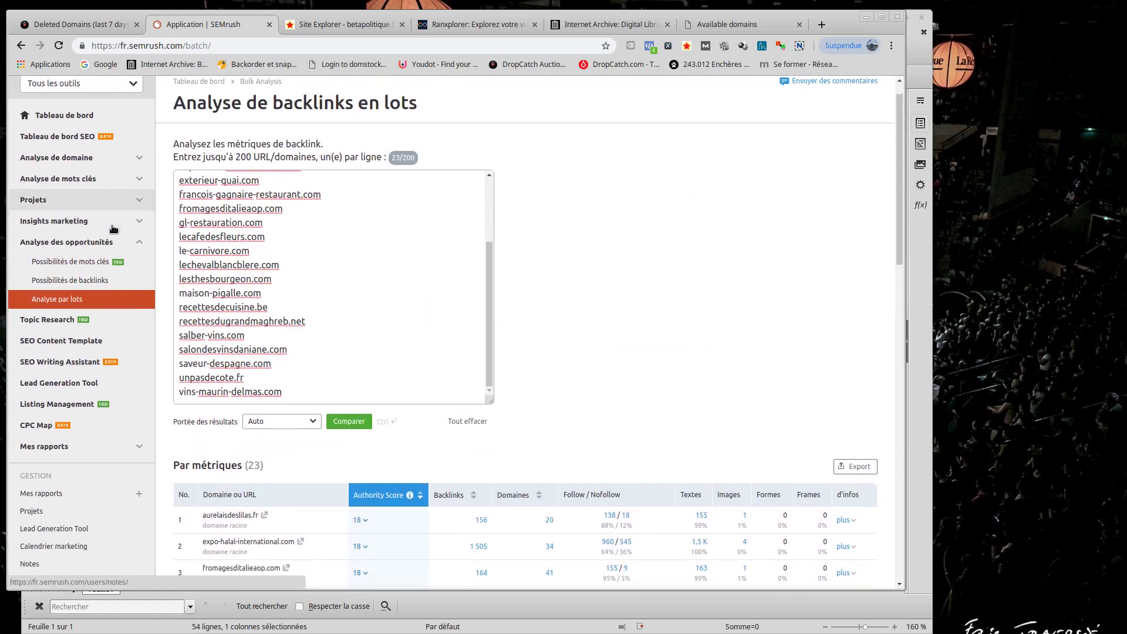
{"action": "left_click", "coordinate": [56, 157]}
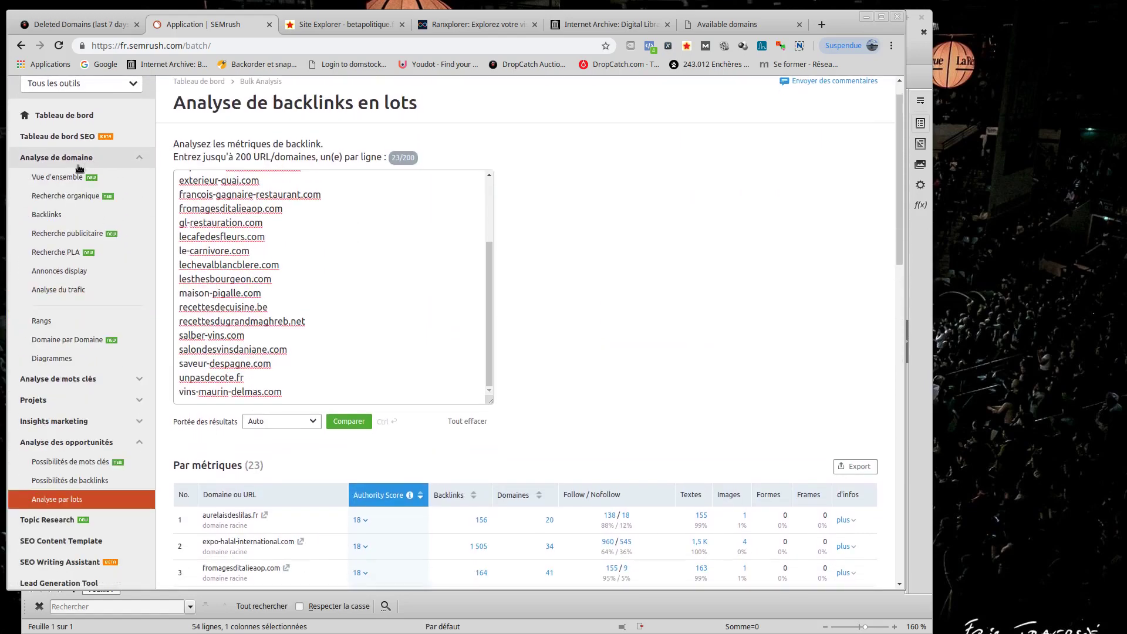
{"action": "left_click", "coordinate": [57, 176]}
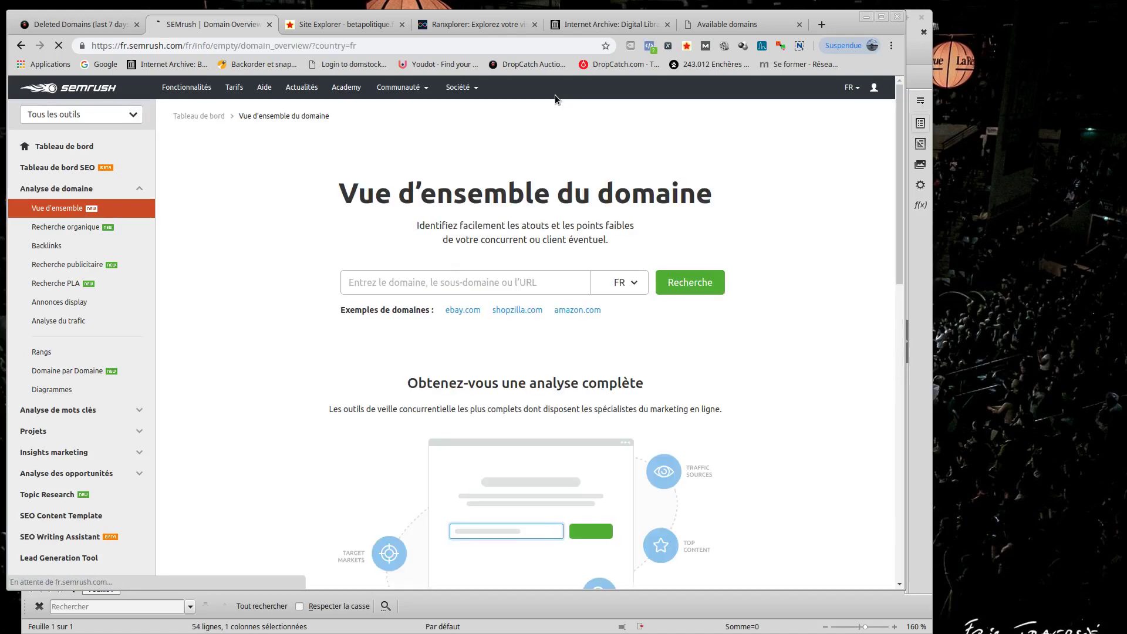
{"action": "right_click", "coordinate": [449, 272]}
{"action": "left_click", "coordinate": [482, 346]}
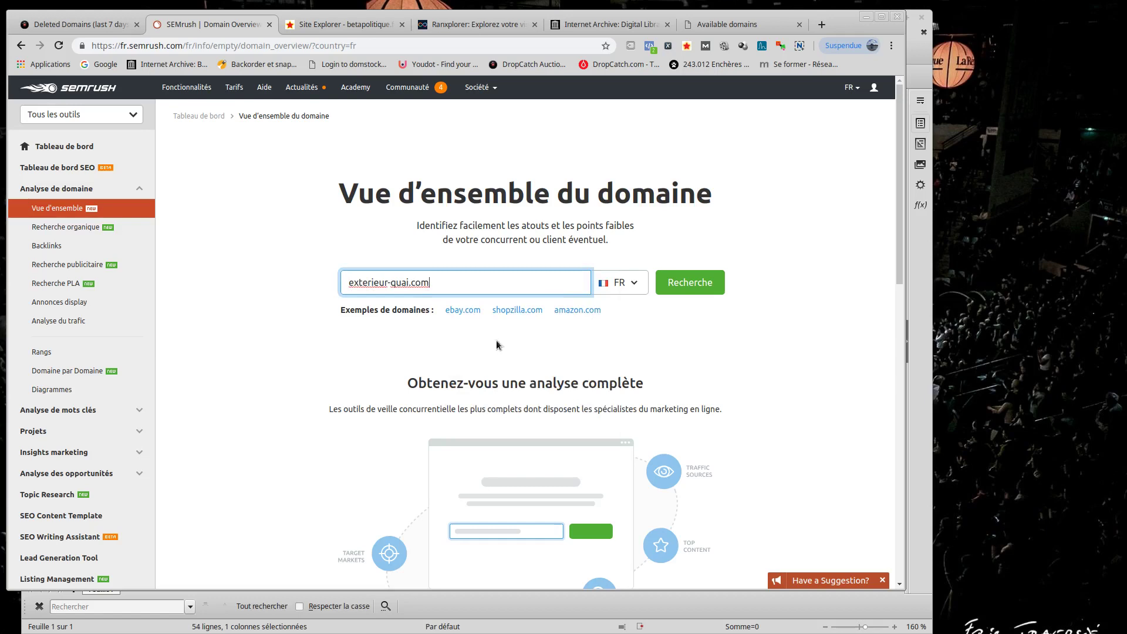
{"action": "left_click", "coordinate": [703, 284]}
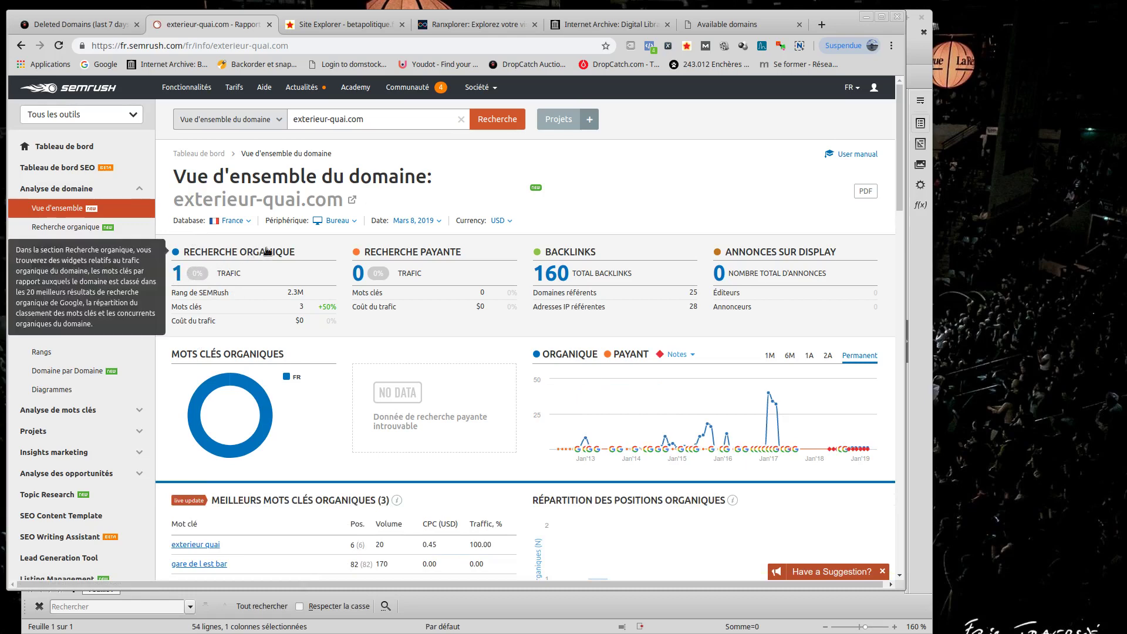
Examine the organic keywords, organic competitors and referring page titles of the backlinks in the exterieur-quai.com overview
{"action": "scroll", "coordinate": [273, 305], "scroll_direction": "down", "scroll_amount": 6}
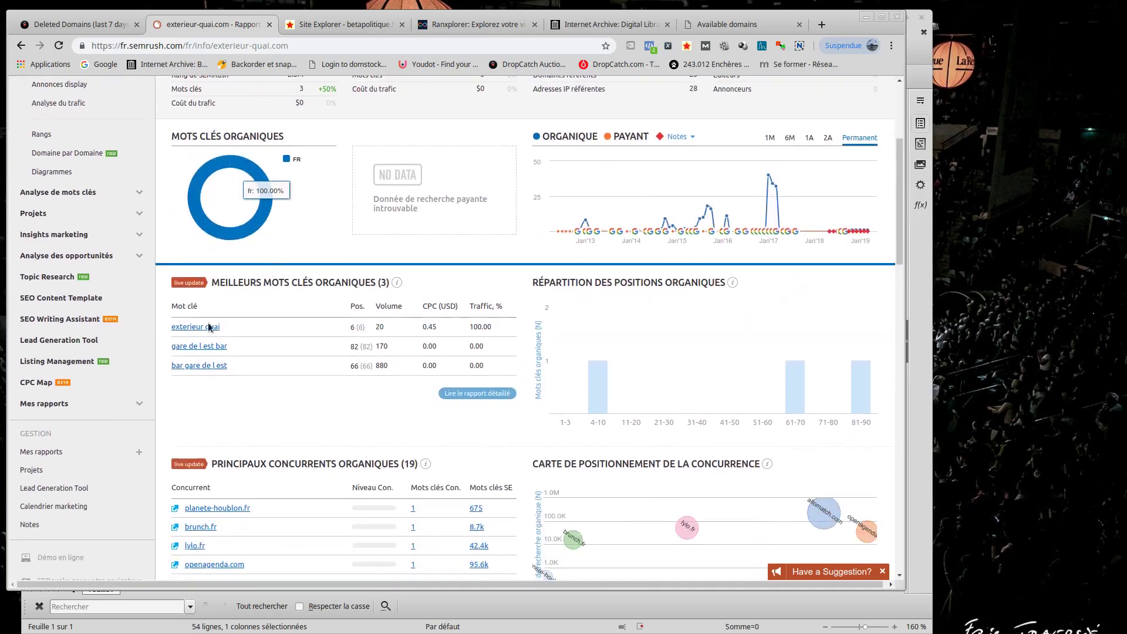
{"action": "scroll", "coordinate": [297, 336], "scroll_direction": "down", "scroll_amount": 6}
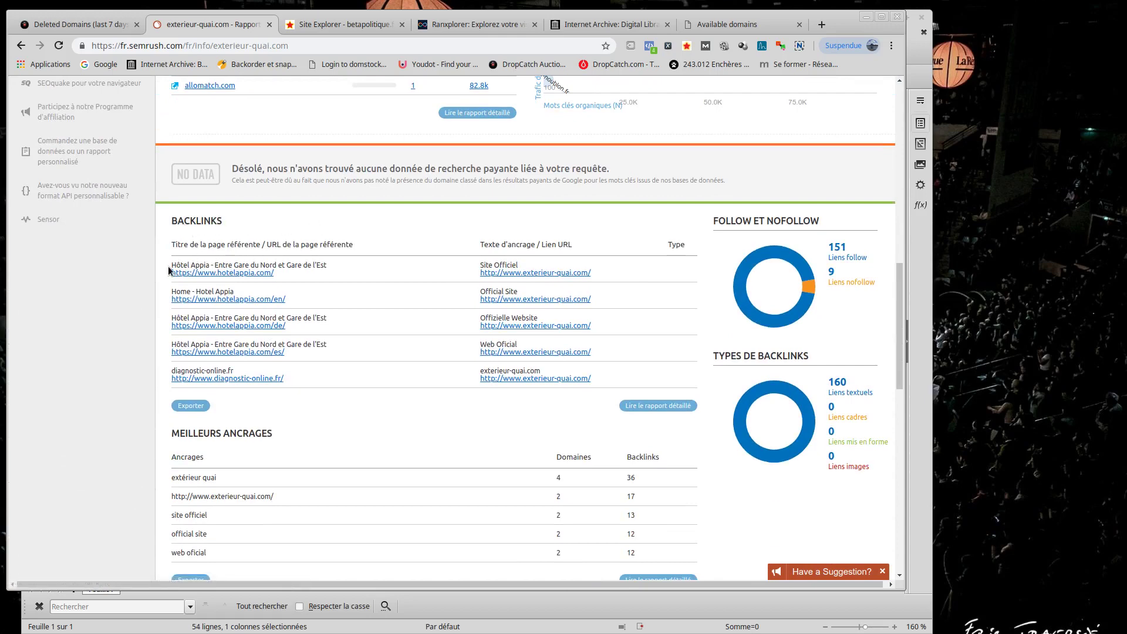
{"action": "left_click_drag", "start_coordinate": [169, 240], "coordinate": [310, 274]}
{"action": "left_click", "coordinate": [207, 286]}
{"action": "left_click_drag", "start_coordinate": [177, 290], "coordinate": [236, 295]}
{"action": "left_click_drag", "start_coordinate": [172, 317], "coordinate": [277, 316]}
Examine the top anchor texts, referring domains and referenced pages of exterieur-quai.com
{"action": "scroll", "coordinate": [490, 305], "scroll_direction": "down", "scroll_amount": 10}
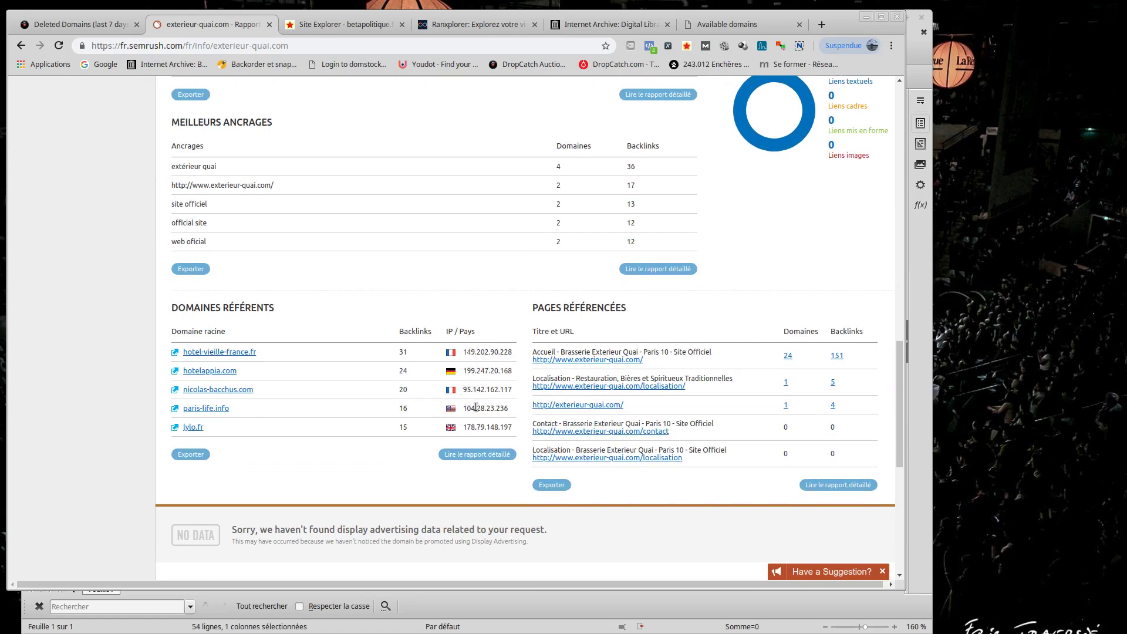
{"action": "scroll", "coordinate": [522, 359], "scroll_direction": "up", "scroll_amount": 2}
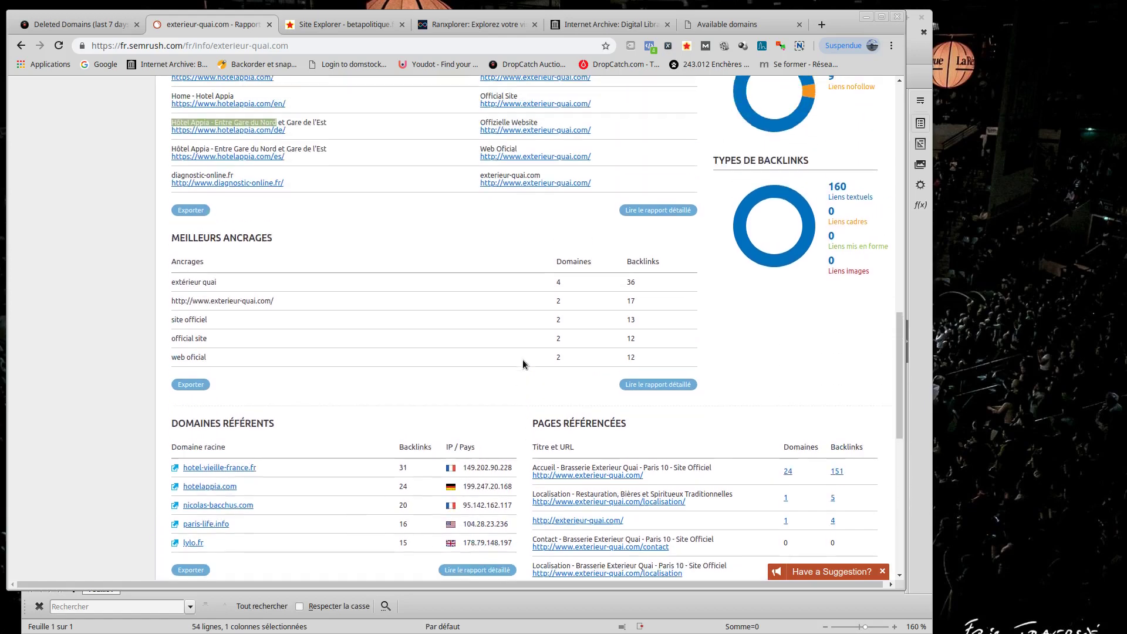
{"action": "scroll", "coordinate": [727, 343], "scroll_direction": "down", "scroll_amount": 2}
{"action": "scroll", "coordinate": [294, 254], "scroll_direction": "up", "scroll_amount": 1}
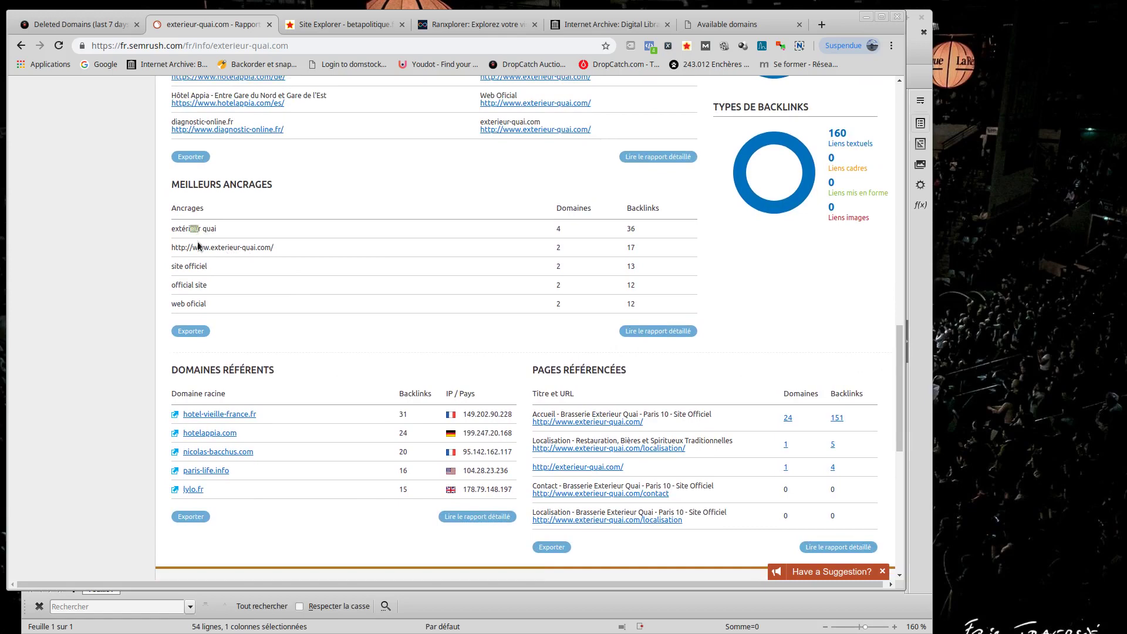
{"action": "left_click_drag", "start_coordinate": [172, 247], "coordinate": [272, 247]}
{"action": "left_click_drag", "start_coordinate": [166, 267], "coordinate": [195, 306]}
{"action": "left_click", "coordinate": [175, 282]}
{"action": "left_click_drag", "start_coordinate": [180, 229], "coordinate": [203, 304]}
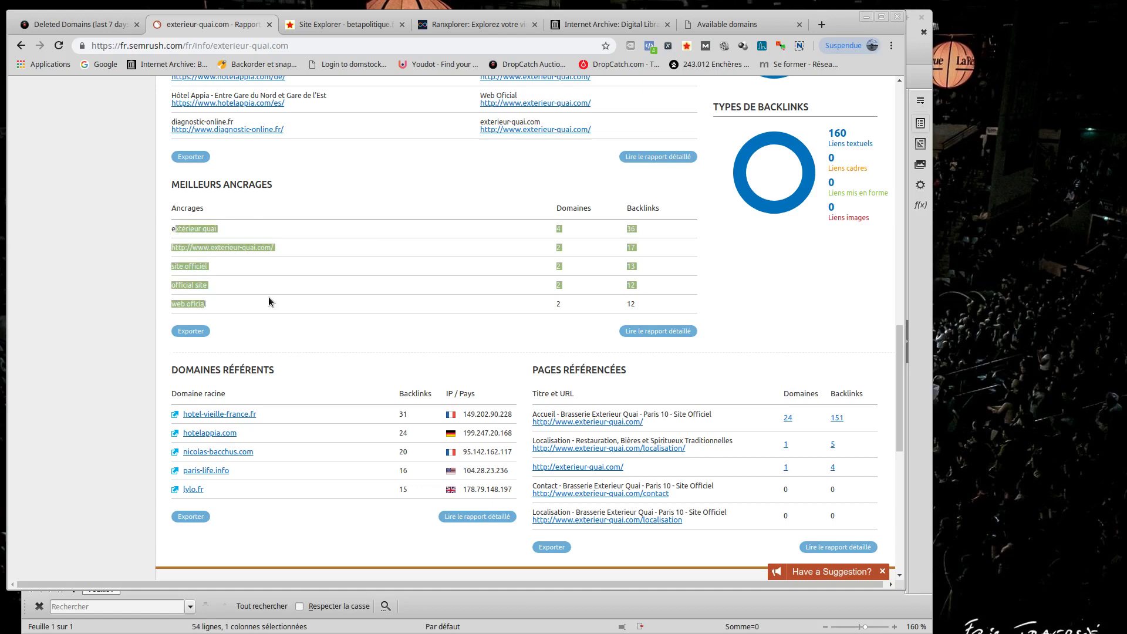
{"action": "left_click", "coordinate": [183, 224]}
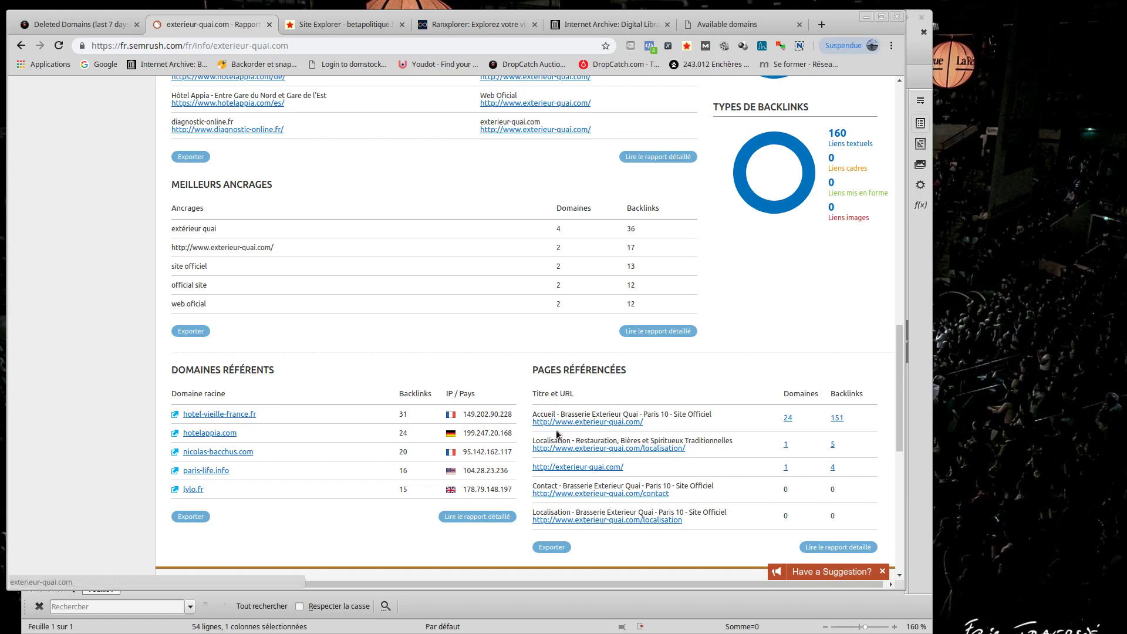
{"action": "scroll", "coordinate": [354, 251], "scroll_direction": "up", "scroll_amount": 8}
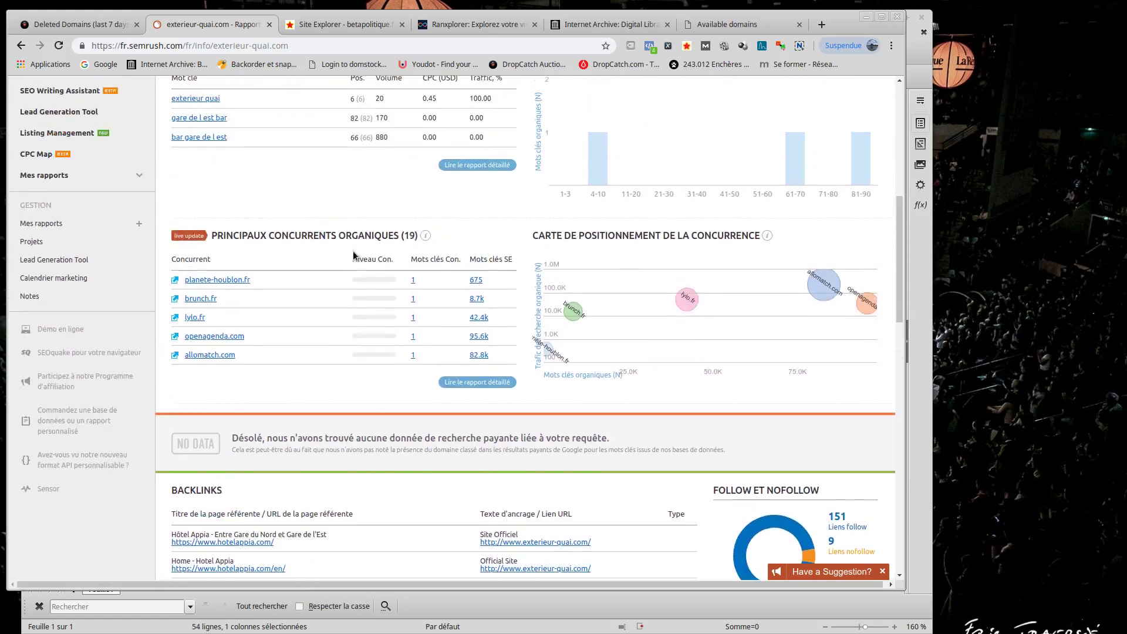
Search Google in a new tab for site:exterieur-quai.com and check the indexed result's title
{"action": "scroll", "coordinate": [354, 253], "scroll_direction": "up", "scroll_amount": 4}
{"action": "scroll", "coordinate": [354, 255], "scroll_direction": "up", "scroll_amount": 2}
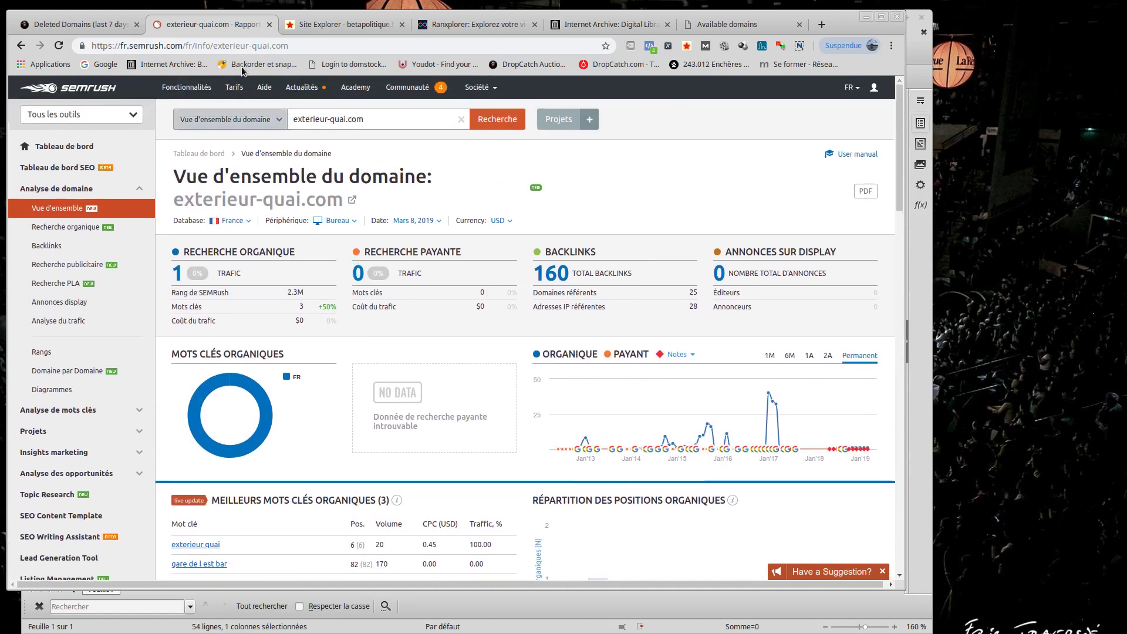
{"action": "left_click", "coordinate": [787, 24]}
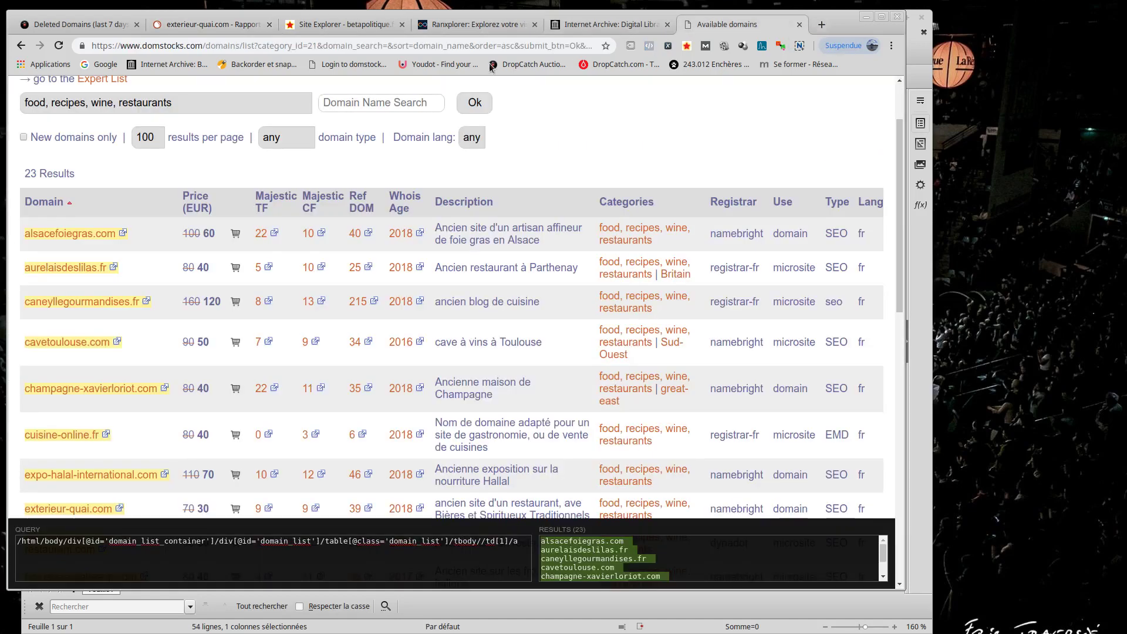
{"action": "key", "text": "ctrl+t"}
{"action": "left_click", "coordinate": [112, 69]}
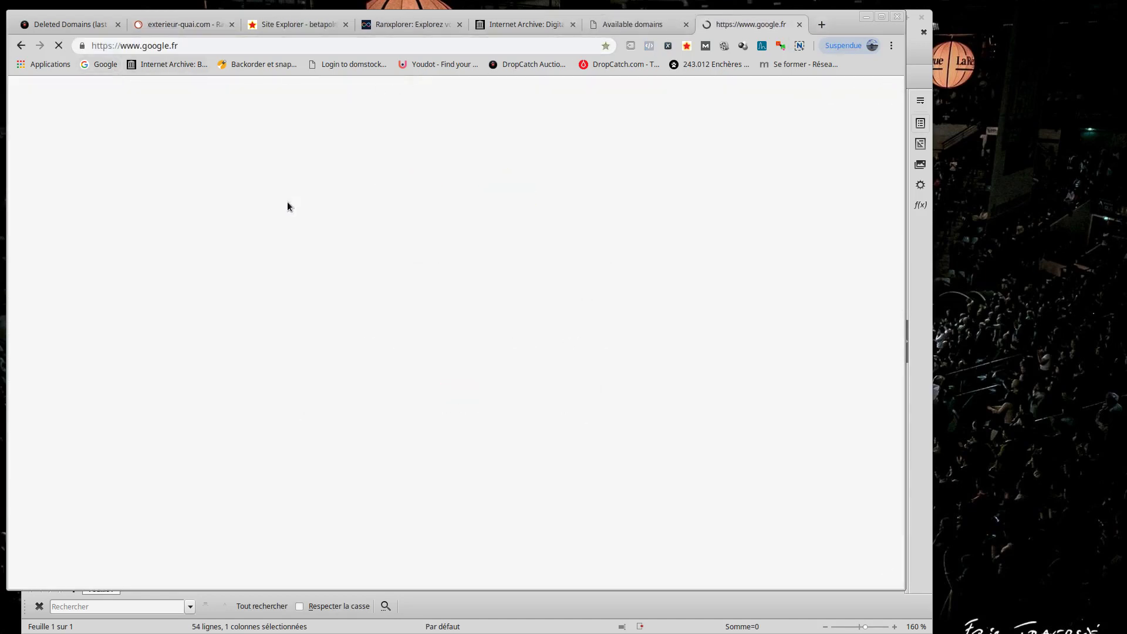
{"action": "type", "text": "site"}
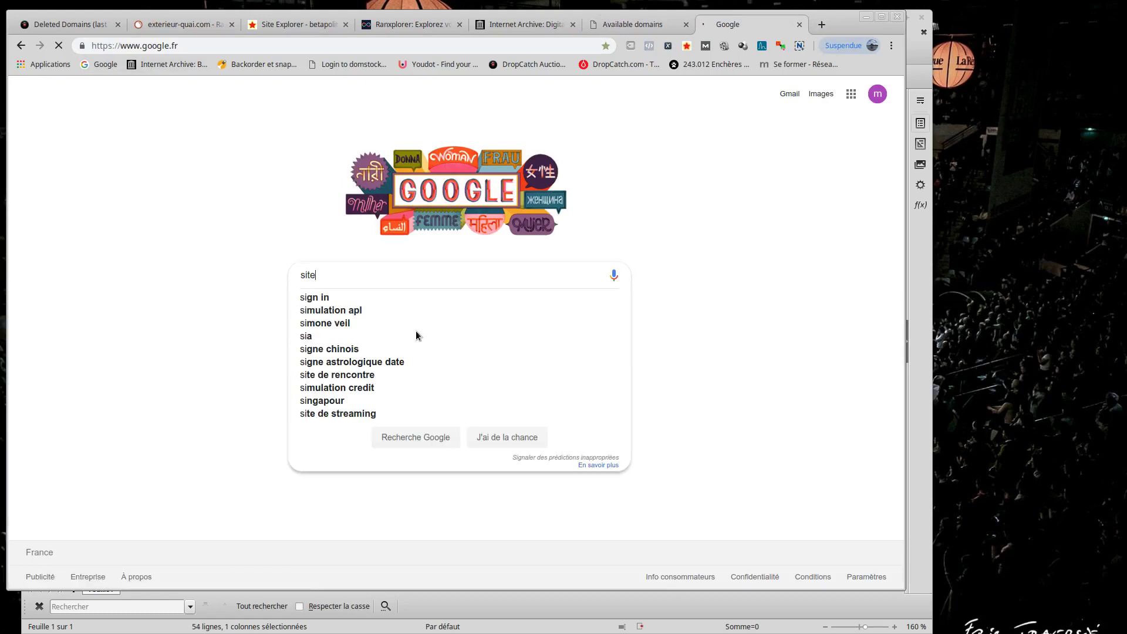
{"action": "key", "text": "ctrl+v"}
{"action": "key", "text": "Return"}
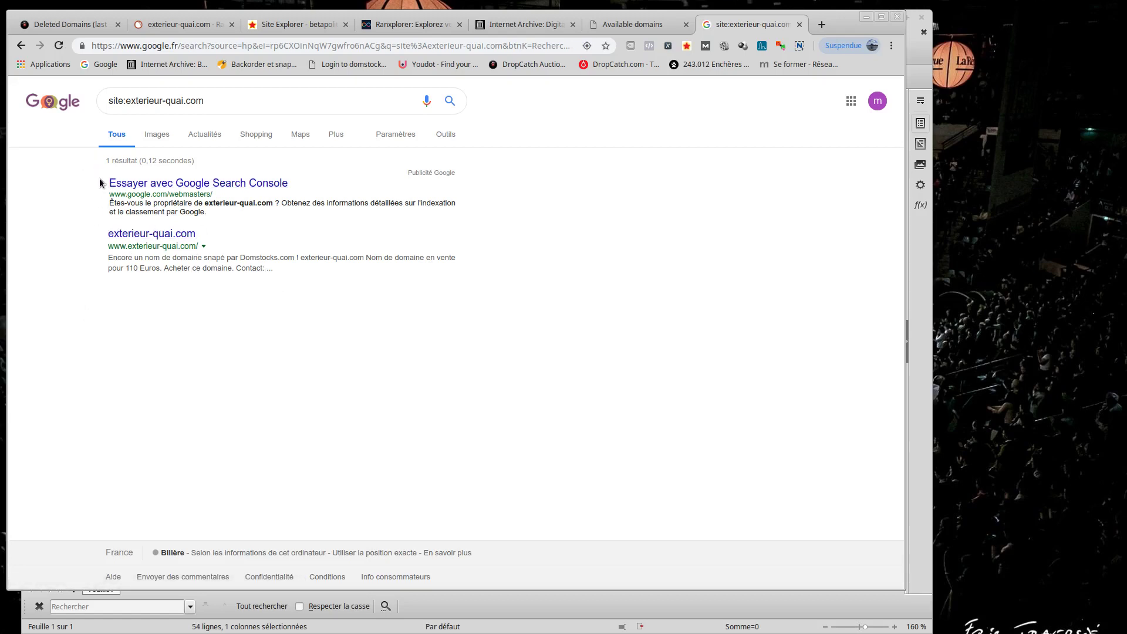
{"action": "left_click_drag", "start_coordinate": [93, 228], "coordinate": [65, 223]}
{"action": "left_click", "coordinate": [211, 226]}
{"action": "left_click_drag", "start_coordinate": [236, 232], "coordinate": [76, 231]}
{"action": "left_click", "coordinate": [399, 325]}
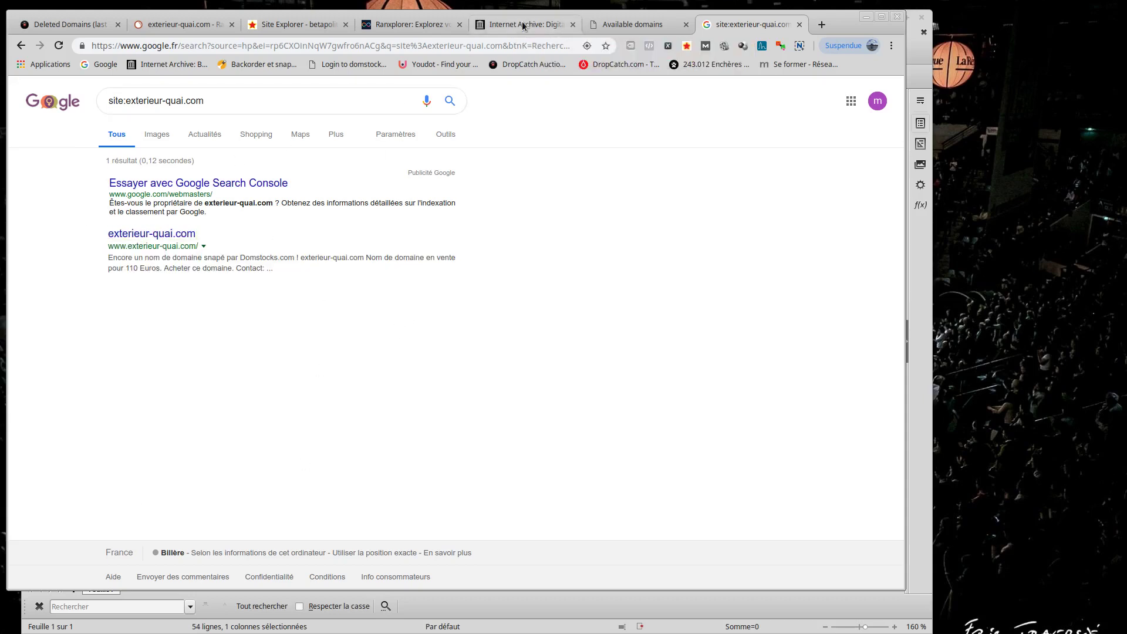
Switch to the Internet Archive and look up exterieur-quai.com in the Wayback Machine
{"action": "left_click", "coordinate": [526, 25]}
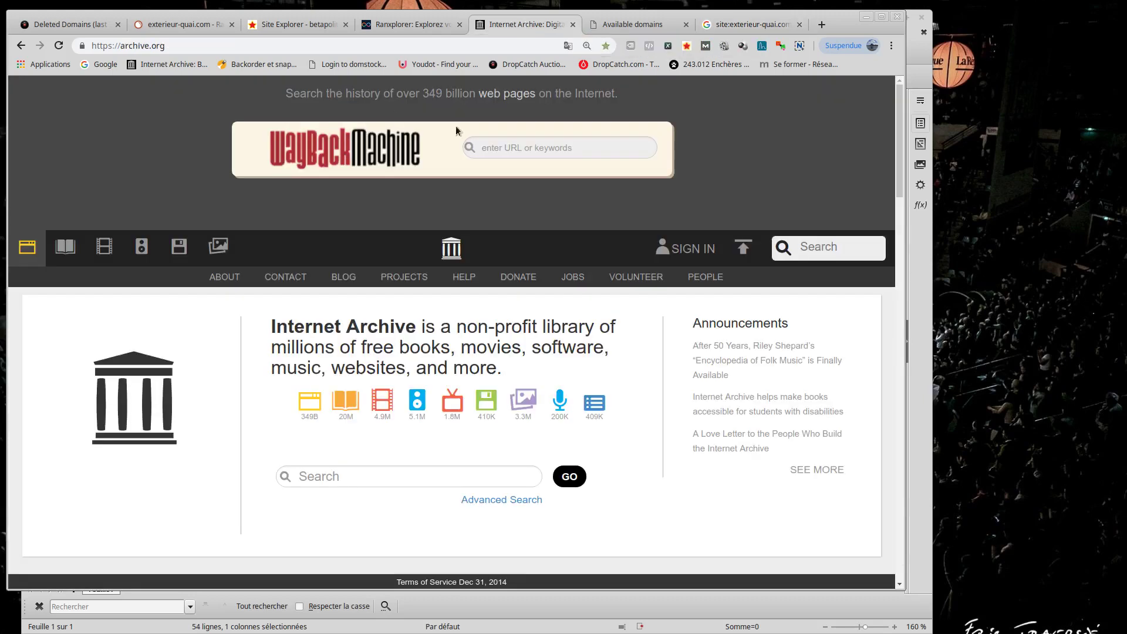
{"action": "left_click", "coordinate": [528, 148]}
{"action": "type", "text": "exterieur-quai.com"}
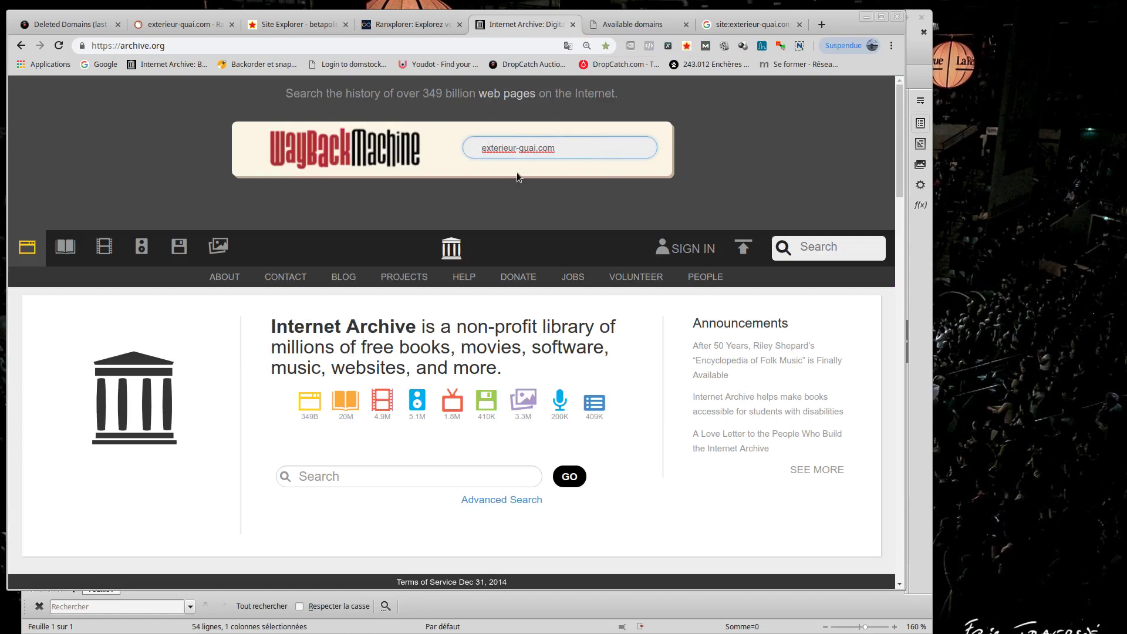
{"action": "key", "text": "Return"}
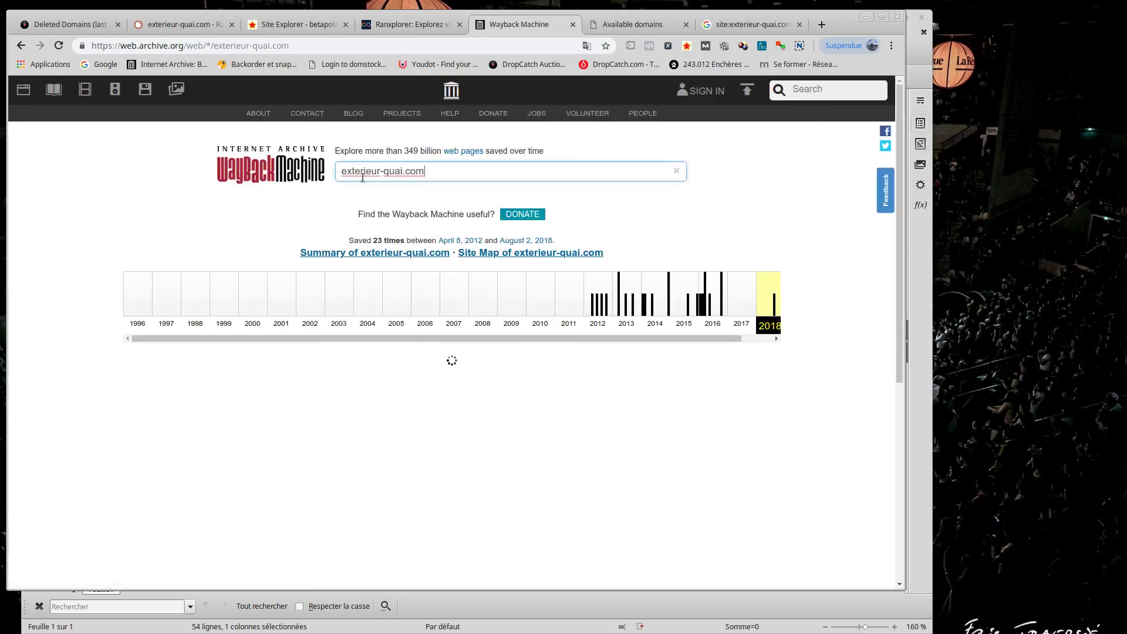
Open the May 25, 2016 capture of exterieur-quai.com and look through the archived home page
{"action": "left_click", "coordinate": [711, 302]}
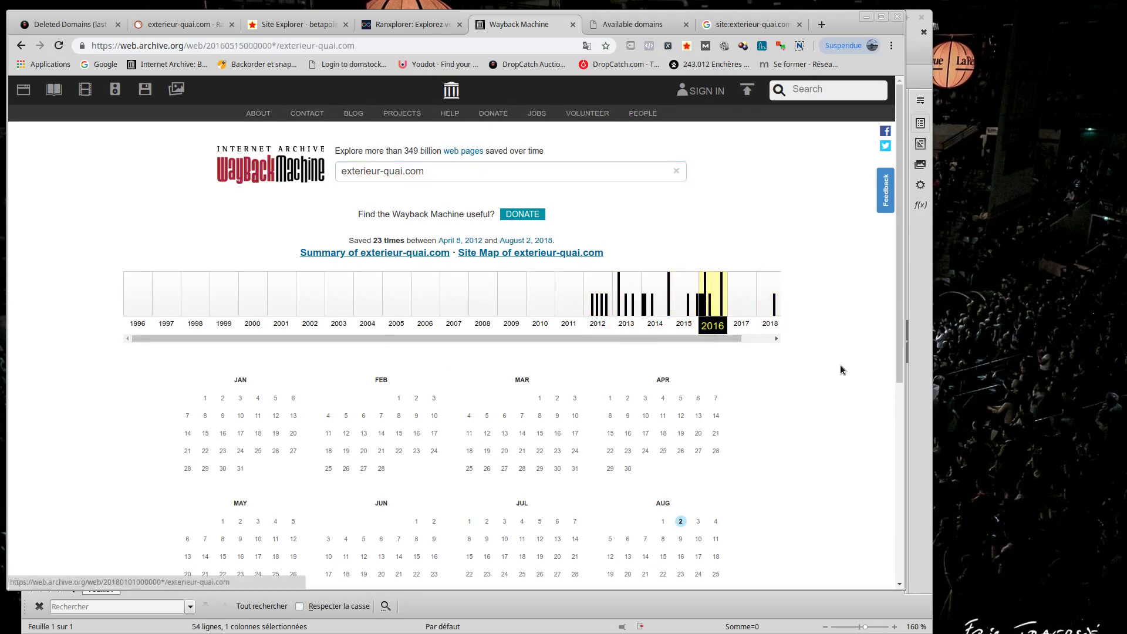
{"action": "scroll", "coordinate": [693, 369], "scroll_direction": "down", "scroll_amount": 2}
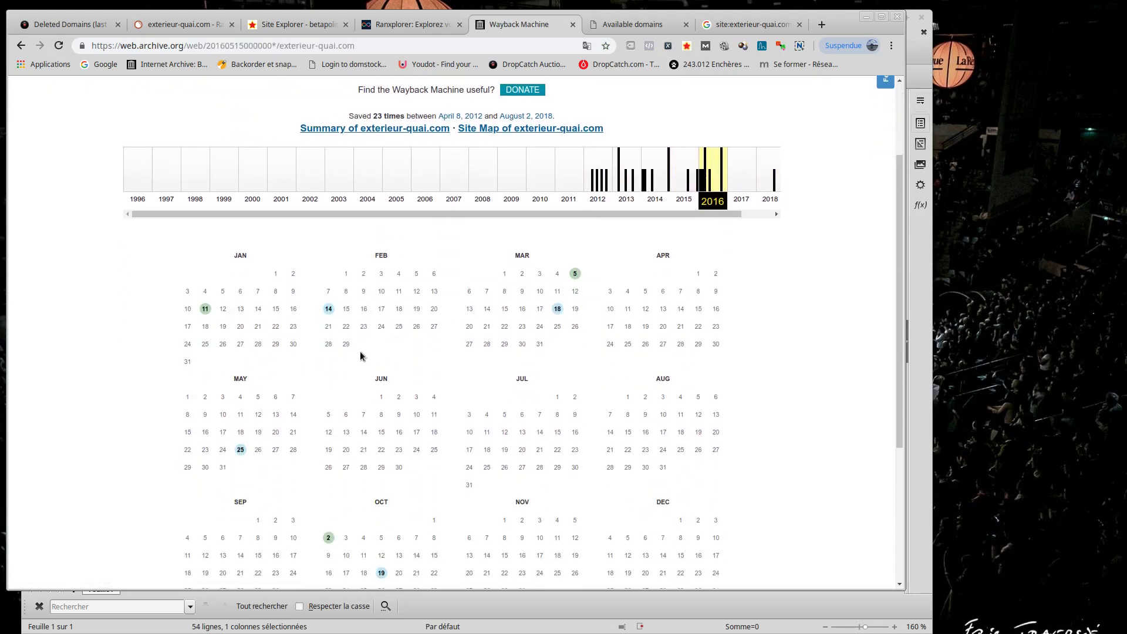
{"action": "left_click", "coordinate": [237, 450]}
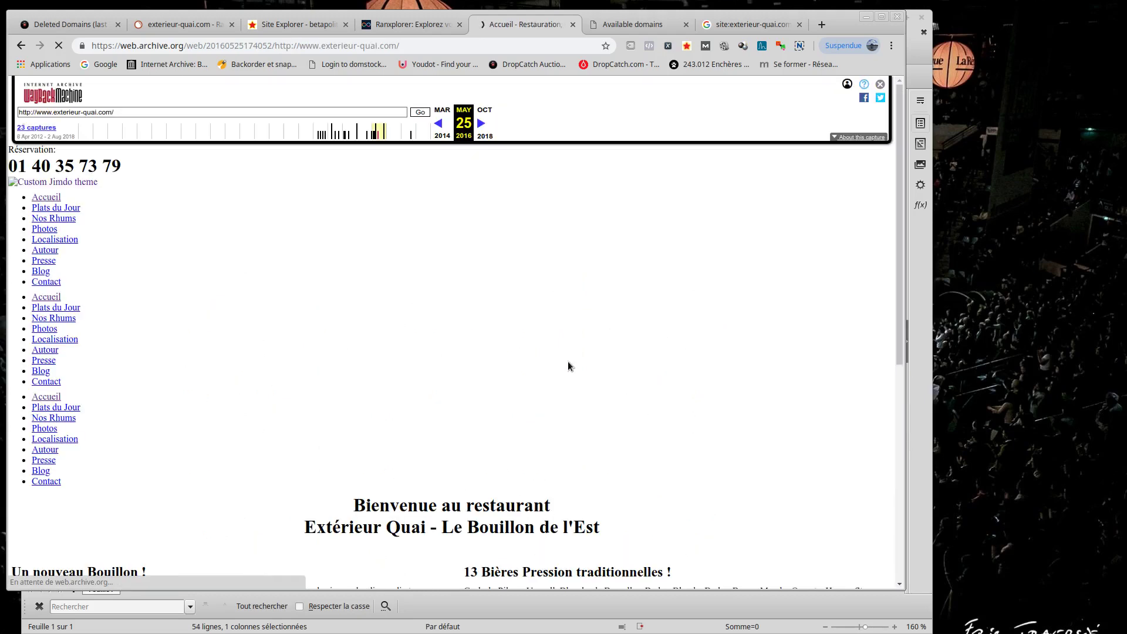
{"action": "scroll", "coordinate": [508, 281], "scroll_direction": "down", "scroll_amount": 3}
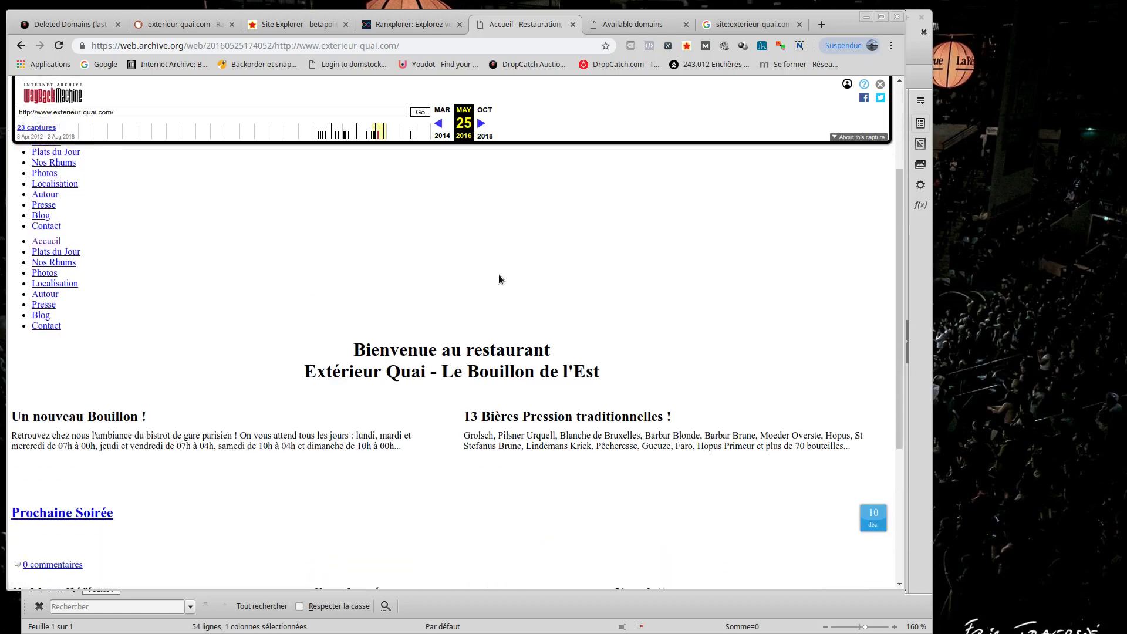
{"action": "scroll", "coordinate": [498, 273], "scroll_direction": "down", "scroll_amount": 4}
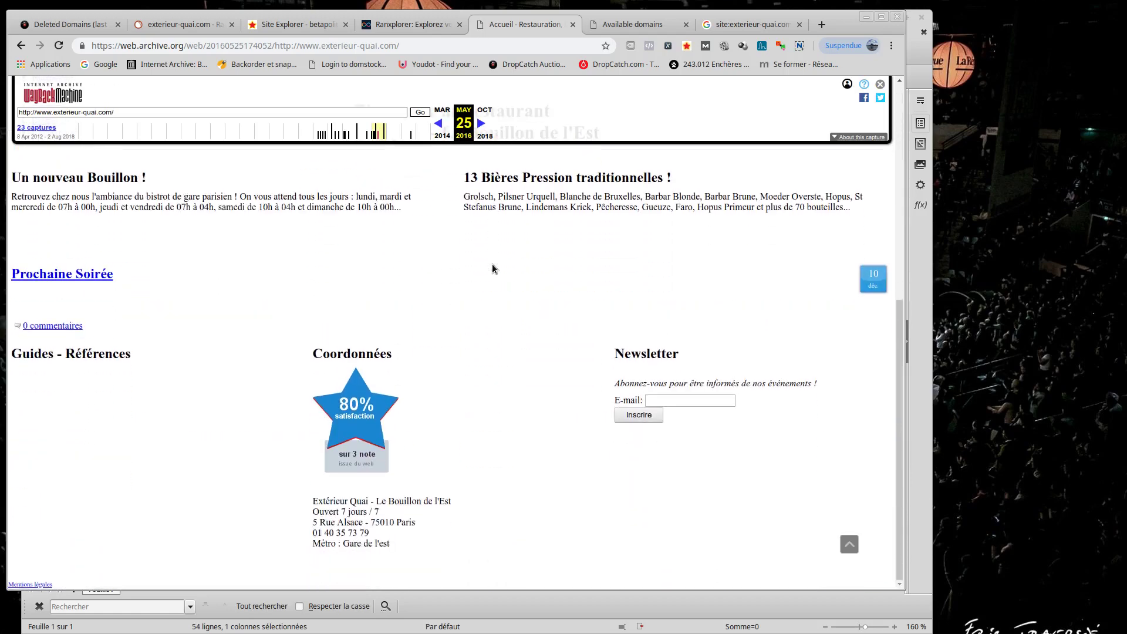
{"action": "scroll", "coordinate": [491, 263], "scroll_direction": "up", "scroll_amount": 7}
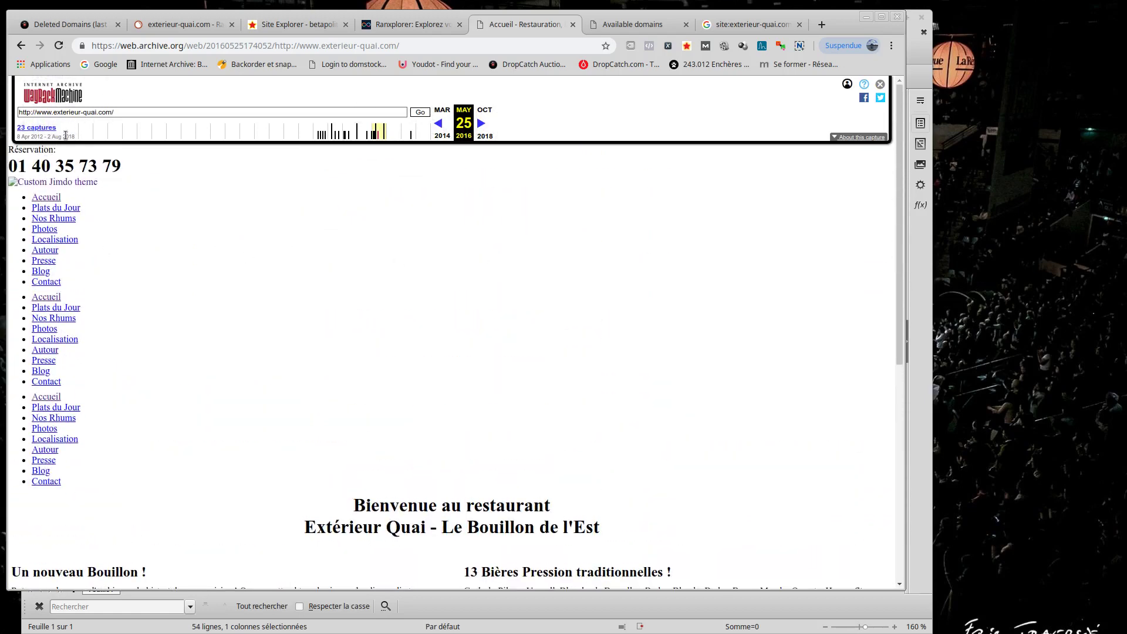
Return to the capture calendar, choose the year 2014 and open the February 7 snapshot
{"action": "left_click", "coordinate": [21, 45]}
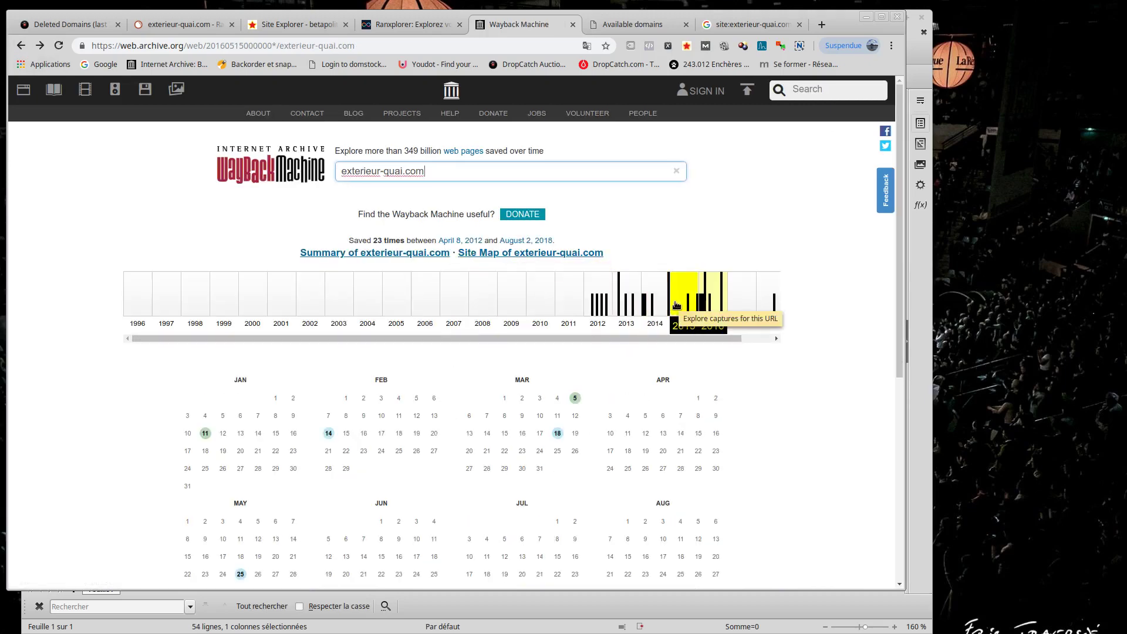
{"action": "left_click", "coordinate": [653, 306]}
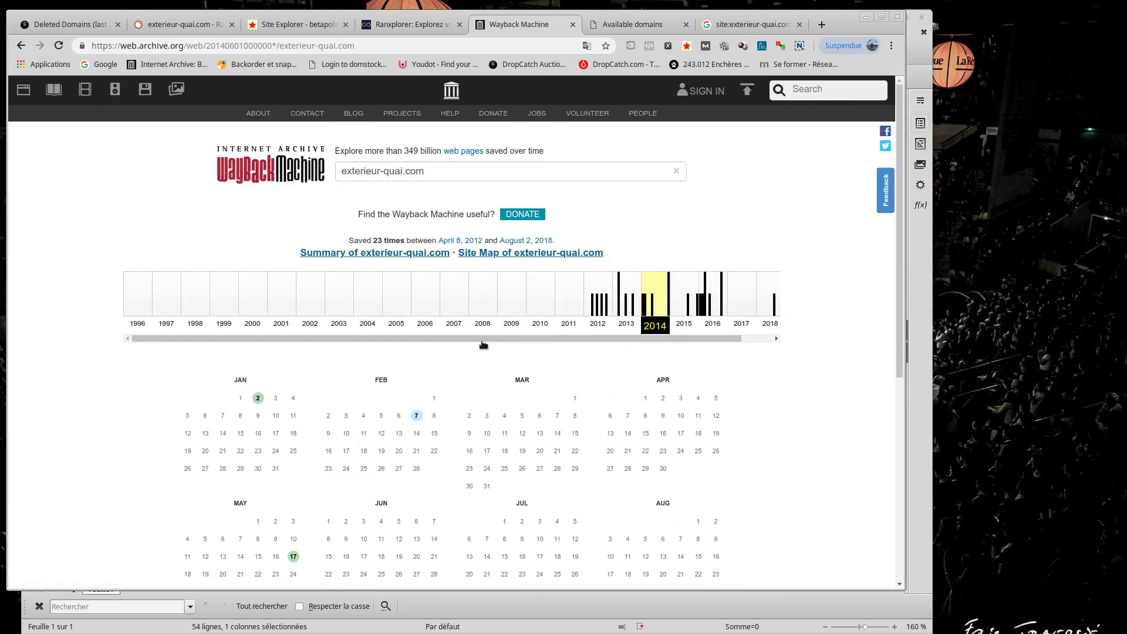
{"action": "scroll", "coordinate": [419, 392], "scroll_direction": "down", "scroll_amount": 3}
{"action": "mouse_move", "coordinate": [416, 259]}
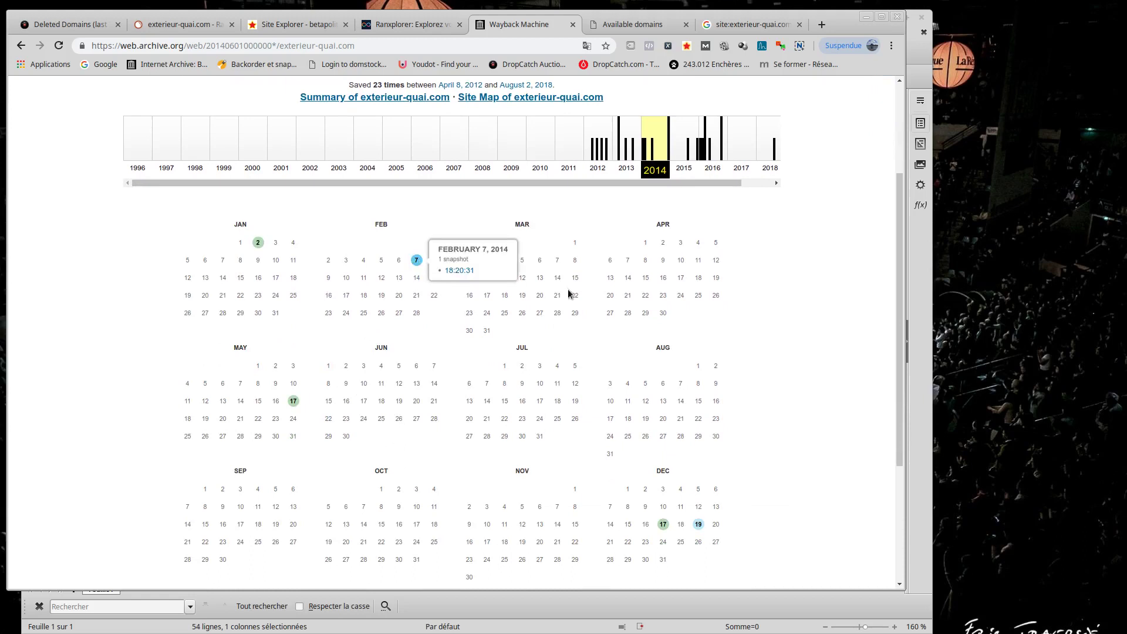
{"action": "left_click", "coordinate": [416, 260]}
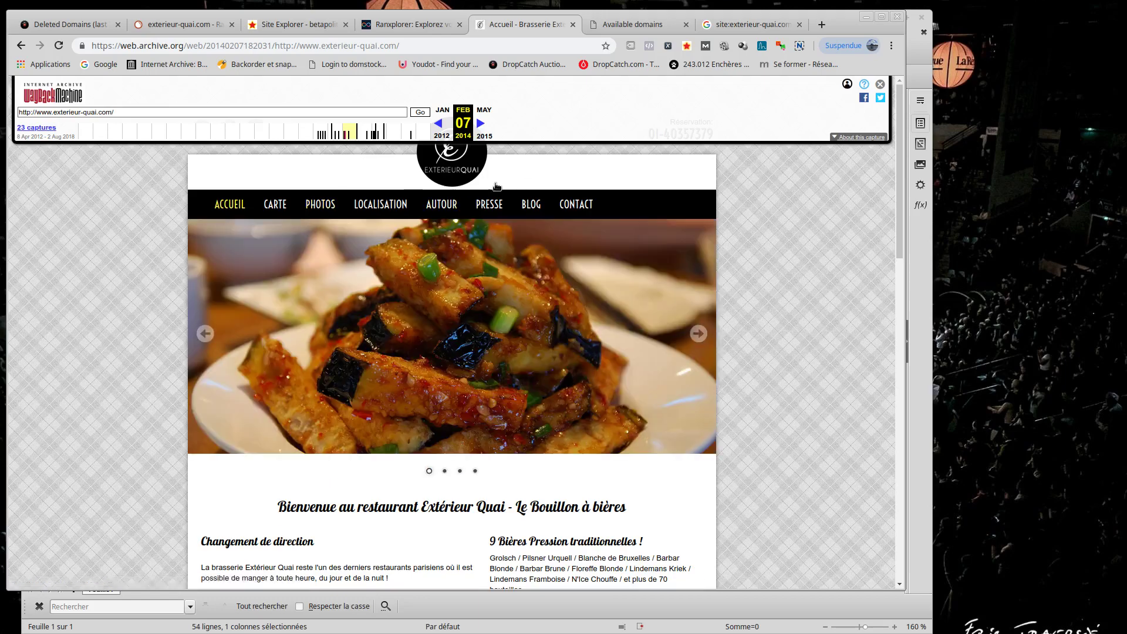
Examine the archived 2014 restaurant home page from its image slider to the contact footer
{"action": "scroll", "coordinate": [710, 226], "scroll_direction": "down", "scroll_amount": 9}
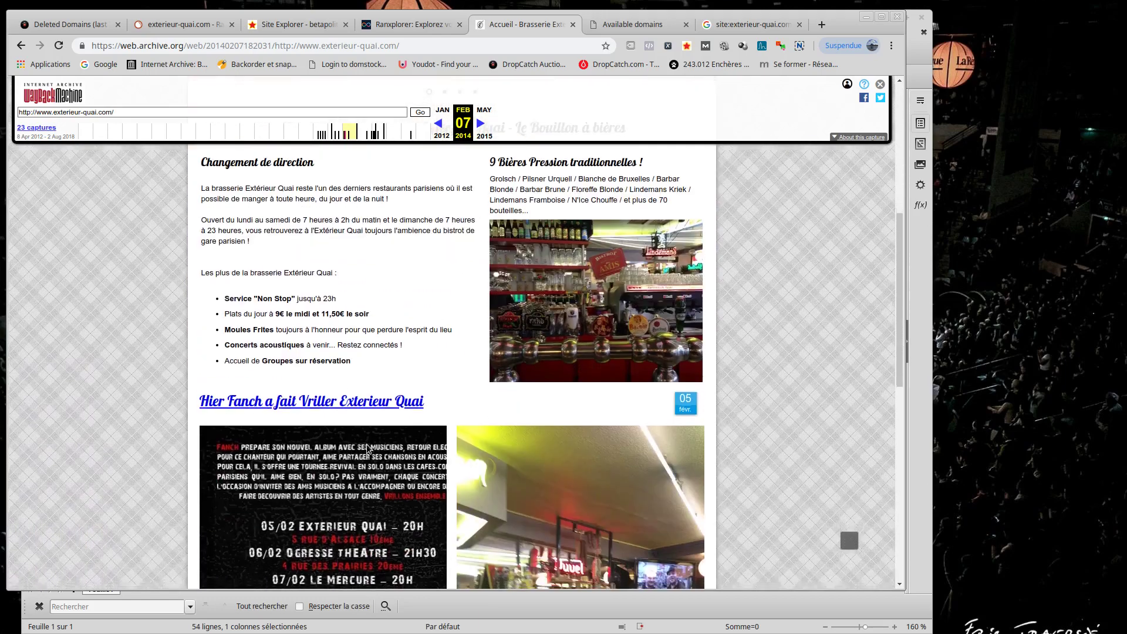
{"action": "scroll", "coordinate": [635, 445], "scroll_direction": "down", "scroll_amount": 8}
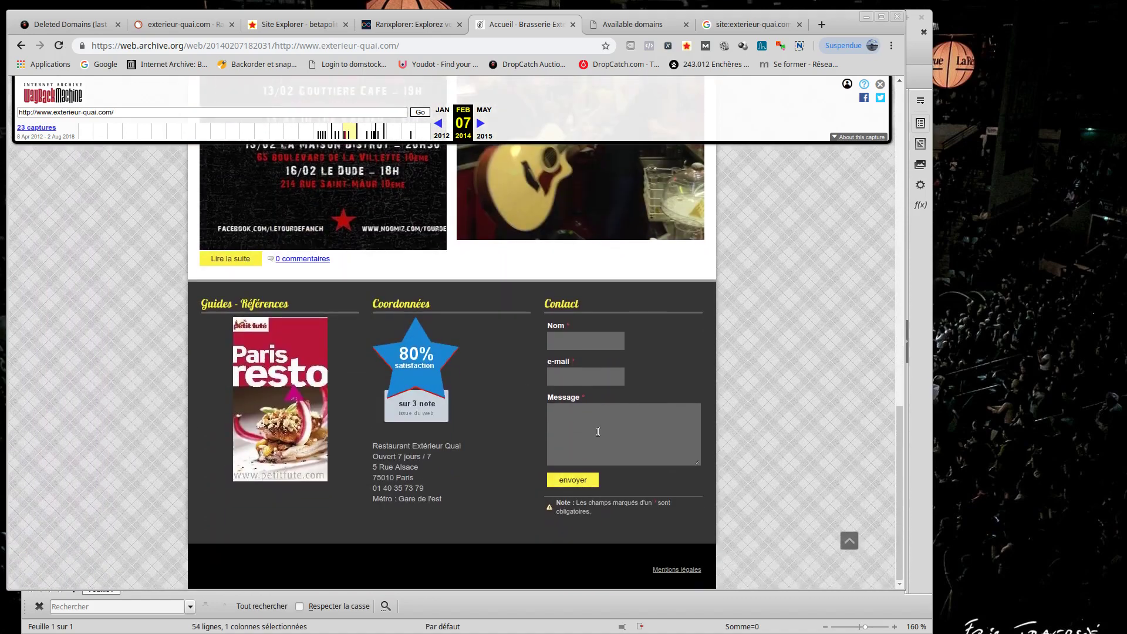
{"action": "scroll", "coordinate": [597, 431], "scroll_direction": "up", "scroll_amount": 4}
{"action": "scroll", "coordinate": [597, 431], "scroll_direction": "up", "scroll_amount": 11}
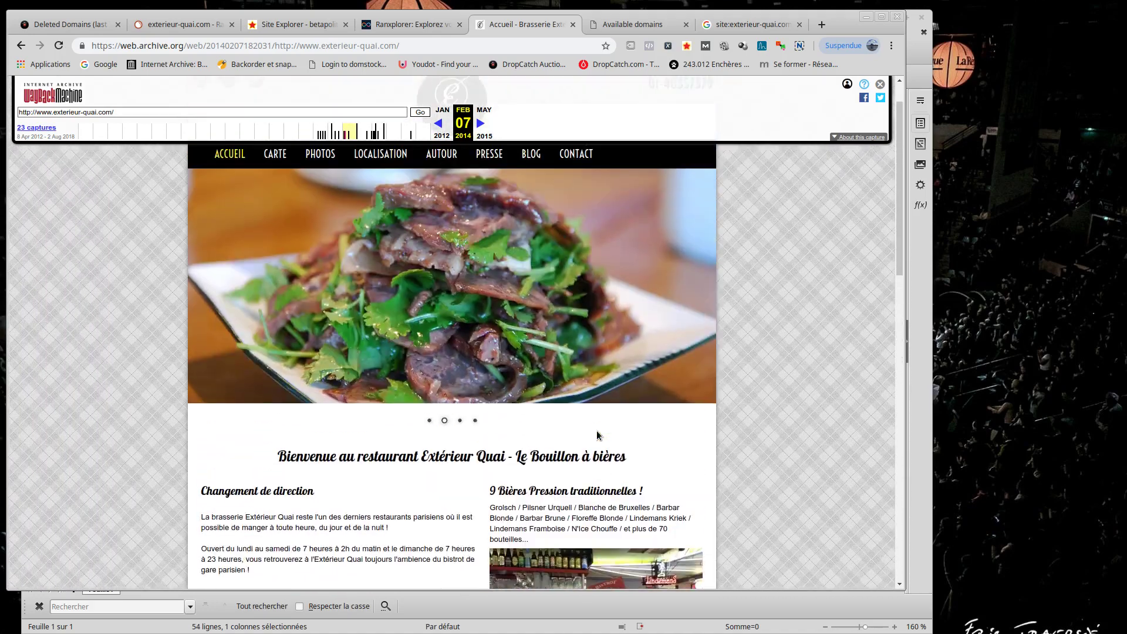
{"action": "scroll", "coordinate": [596, 434], "scroll_direction": "up", "scroll_amount": 1}
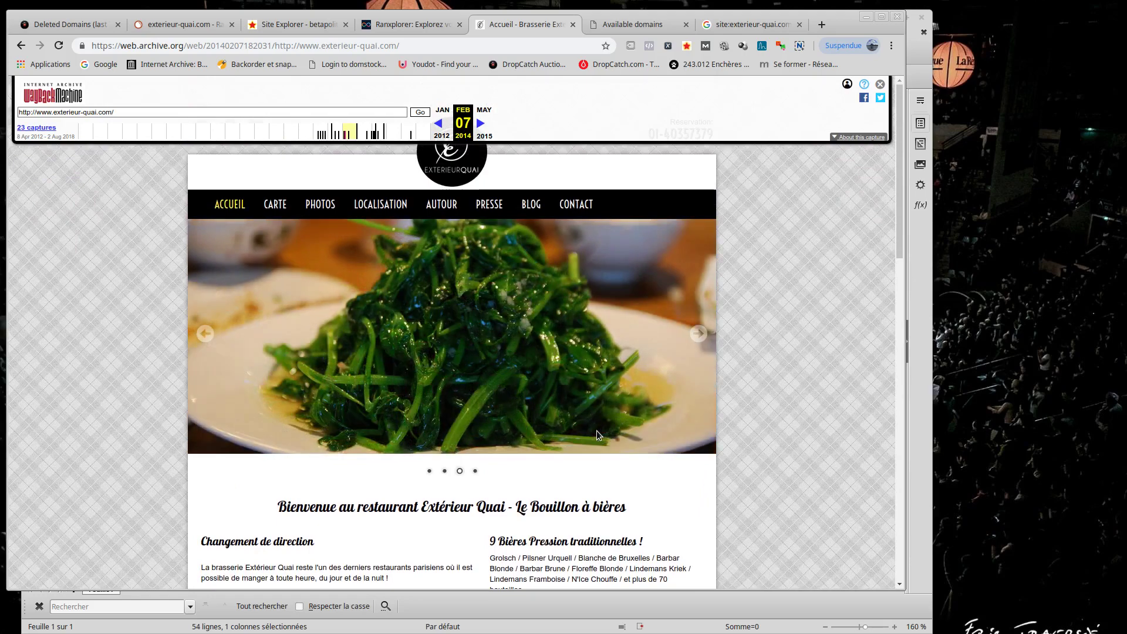
{"action": "scroll", "coordinate": [471, 430], "scroll_direction": "down", "scroll_amount": 8}
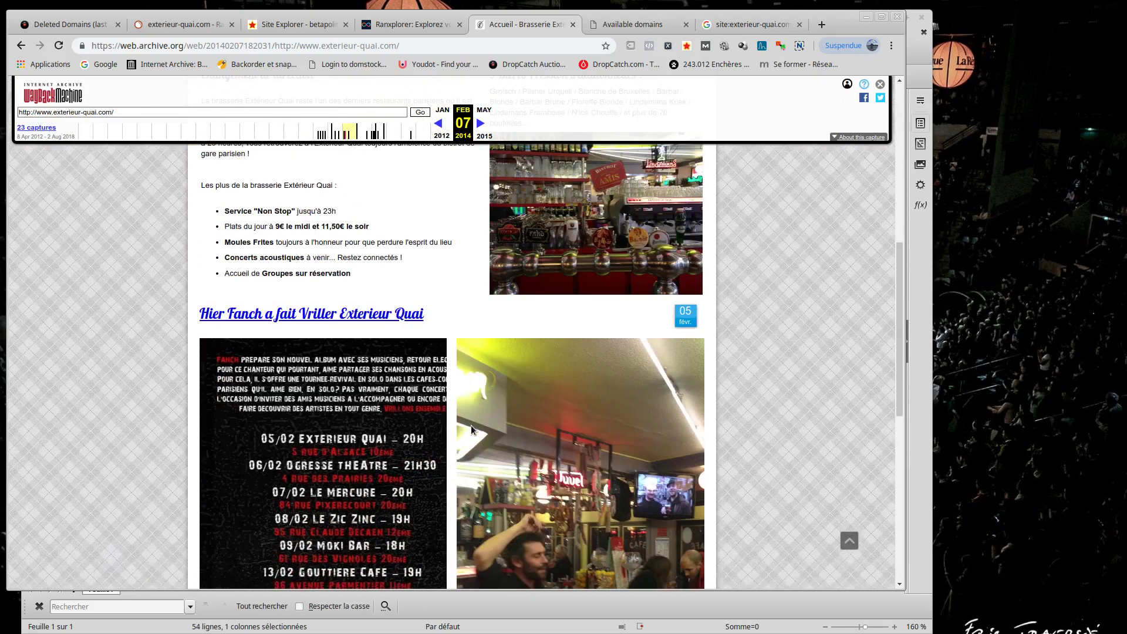
{"action": "scroll", "coordinate": [280, 420], "scroll_direction": "up", "scroll_amount": 8}
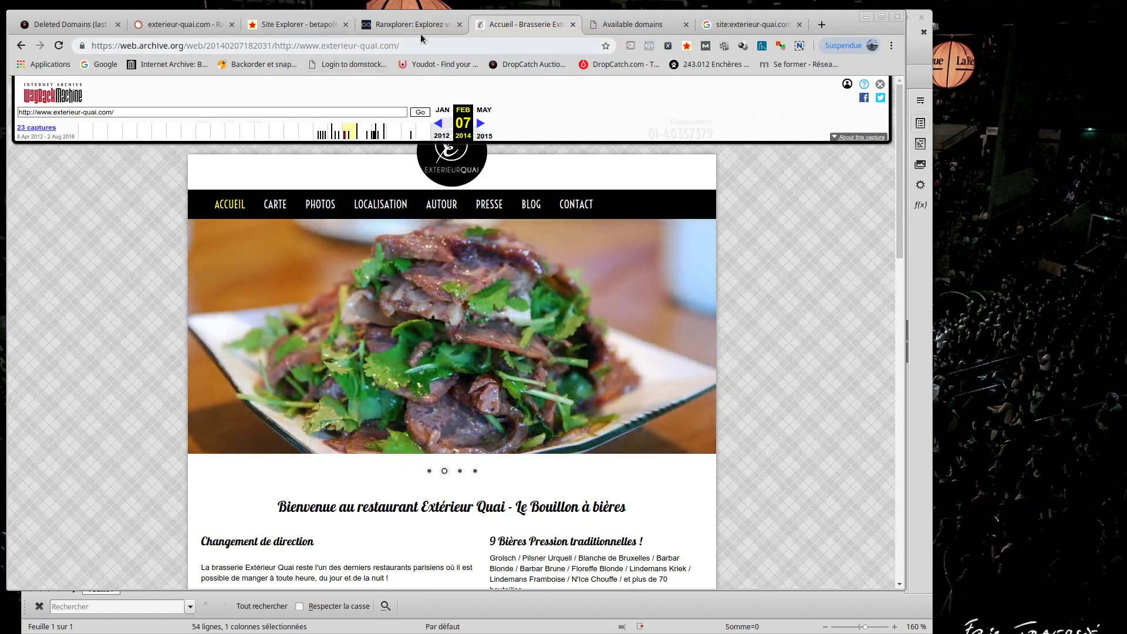
Switch to Ranxplorer and run the SEO summary for exterieur-quai.com in place of betapolitique.fr
{"action": "left_click", "coordinate": [161, 27]}
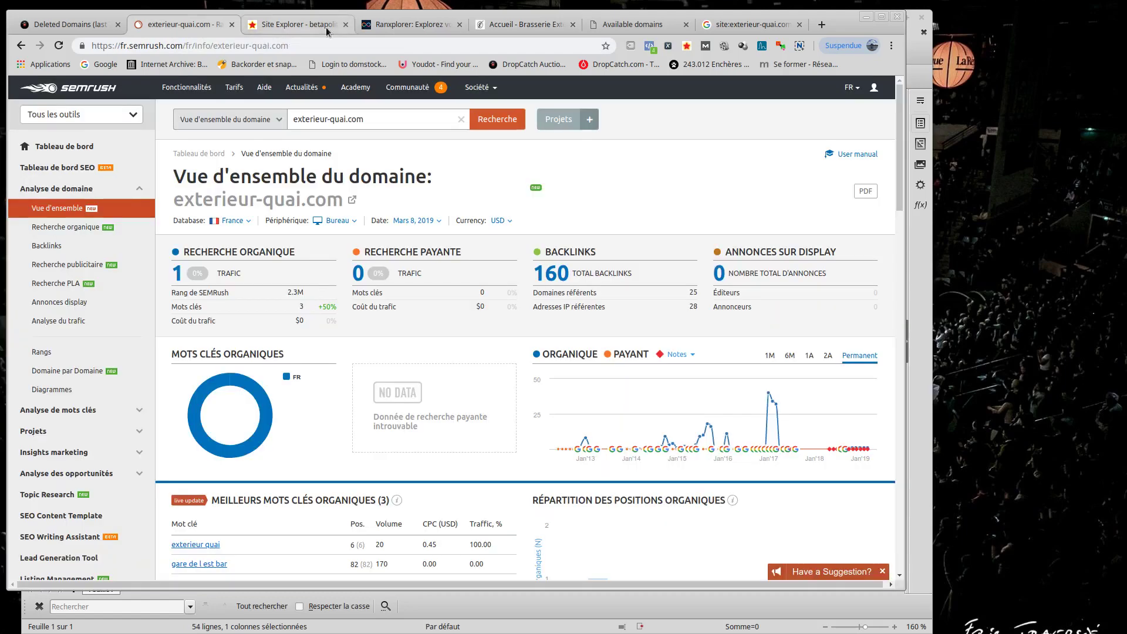
{"action": "left_click", "coordinate": [405, 27]}
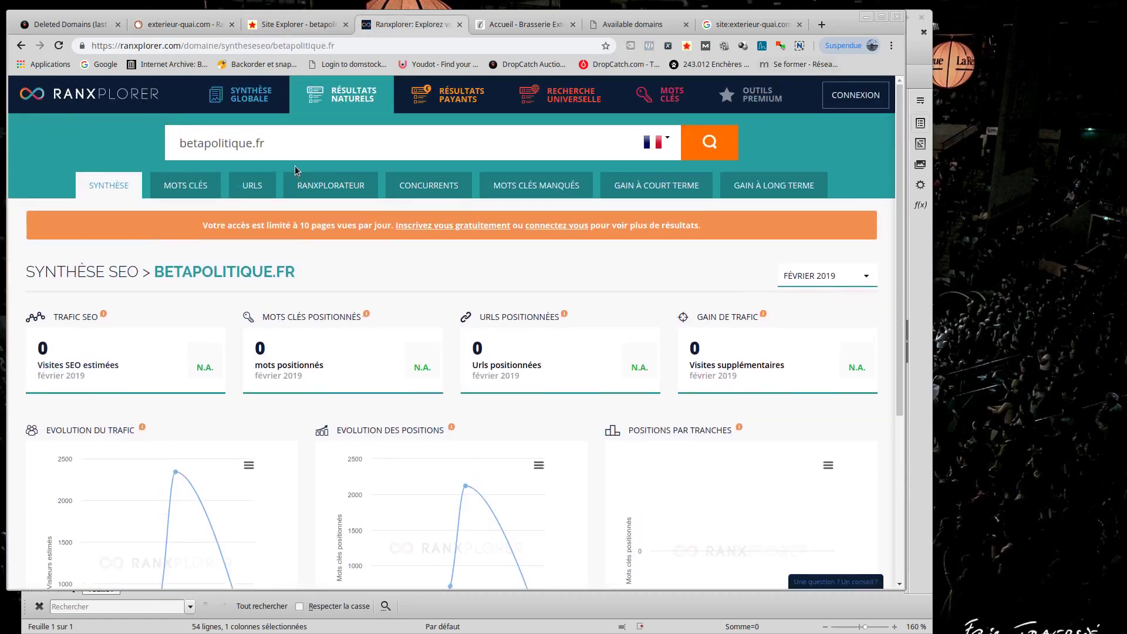
{"action": "left_click", "coordinate": [290, 146]}
{"action": "key", "text": "BackSpace"}
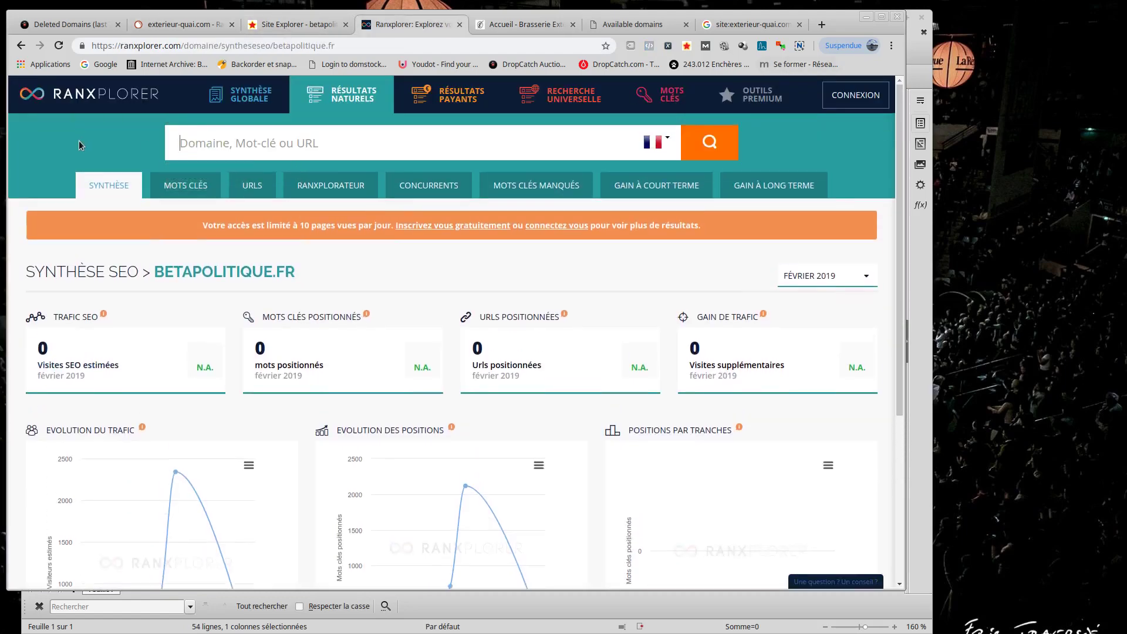
{"action": "type", "text": "exterieur-quai.com"}
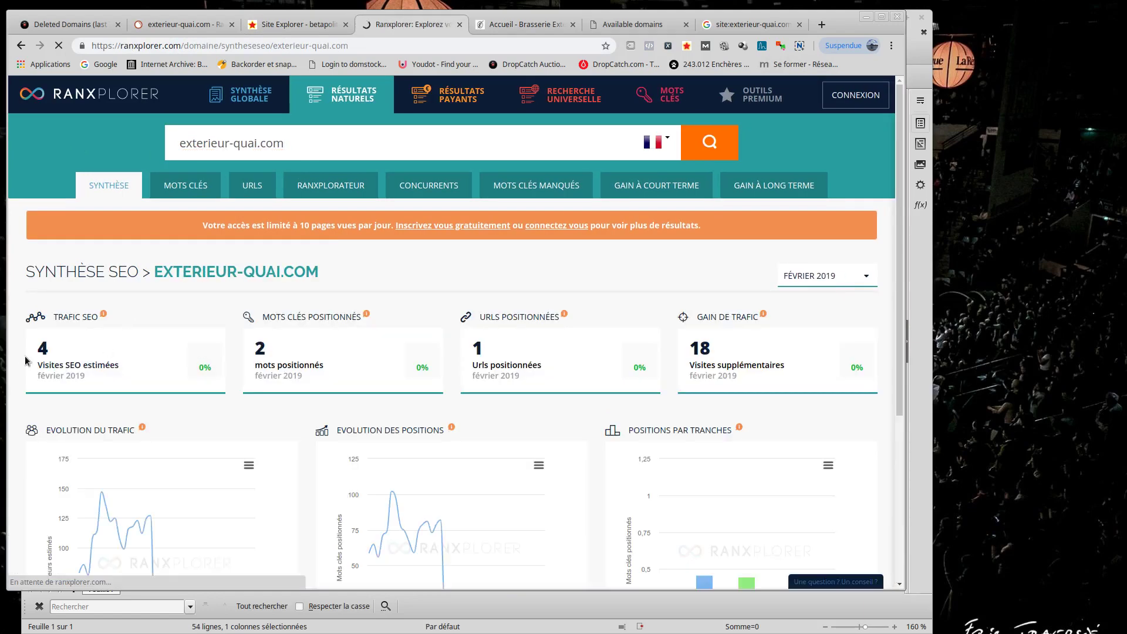
Examine the estimated SEO traffic, positioned keywords and the traffic and position history charts of exterieur-quai.com
{"action": "left_click_drag", "start_coordinate": [33, 349], "coordinate": [51, 348]}
{"action": "scroll", "coordinate": [181, 340], "scroll_direction": "down", "scroll_amount": 4}
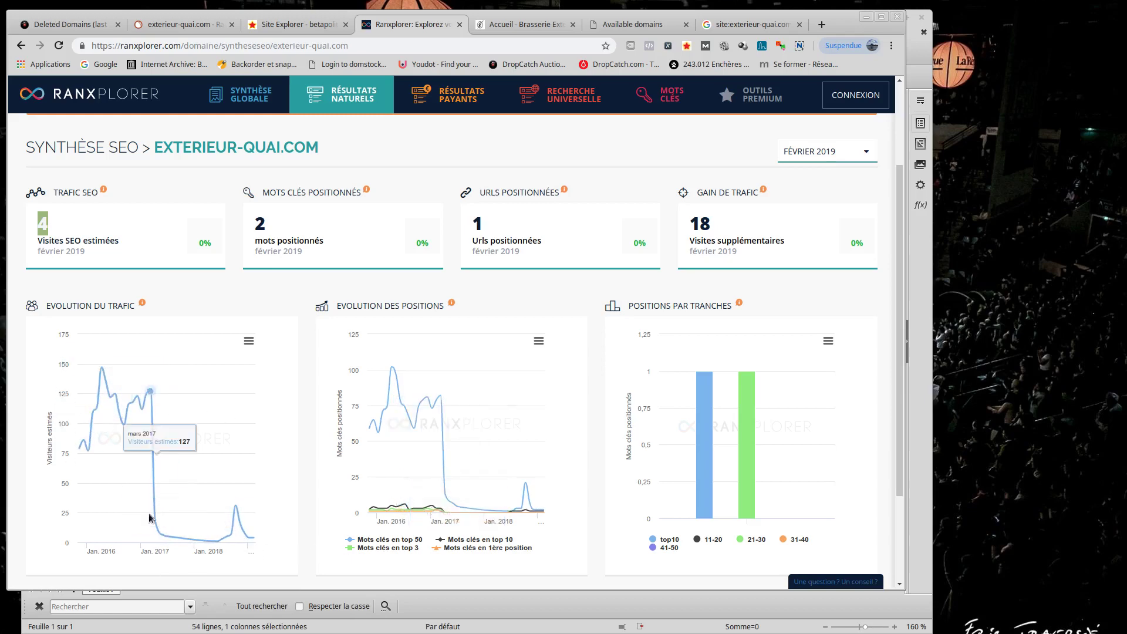
{"action": "scroll", "coordinate": [339, 227], "scroll_direction": "down", "scroll_amount": 2}
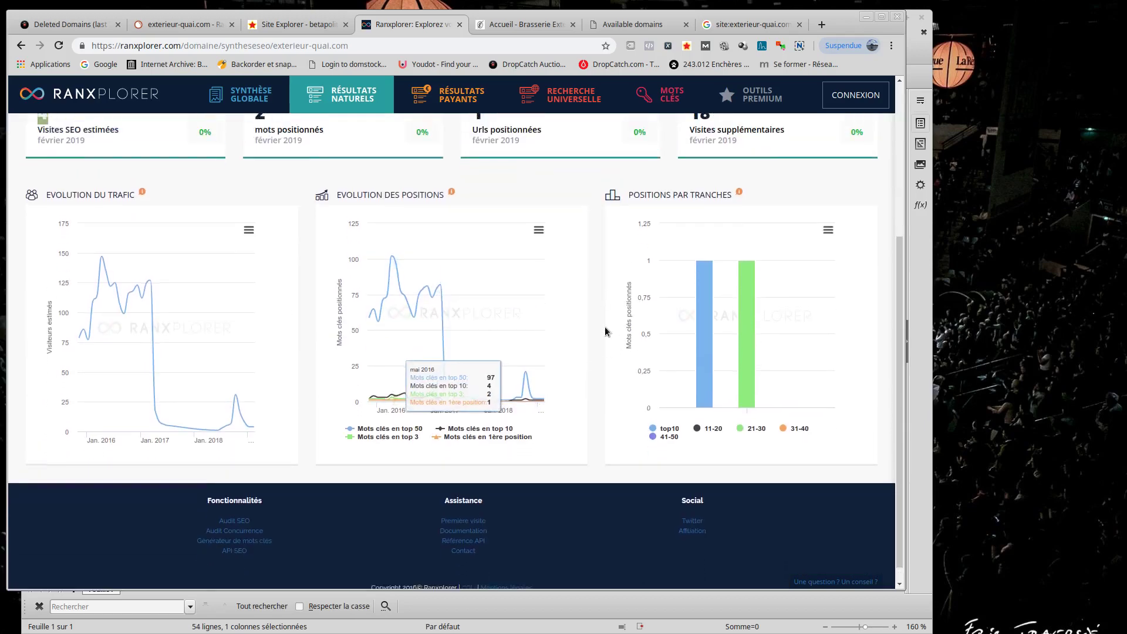
{"action": "scroll", "coordinate": [527, 251], "scroll_direction": "up", "scroll_amount": 2}
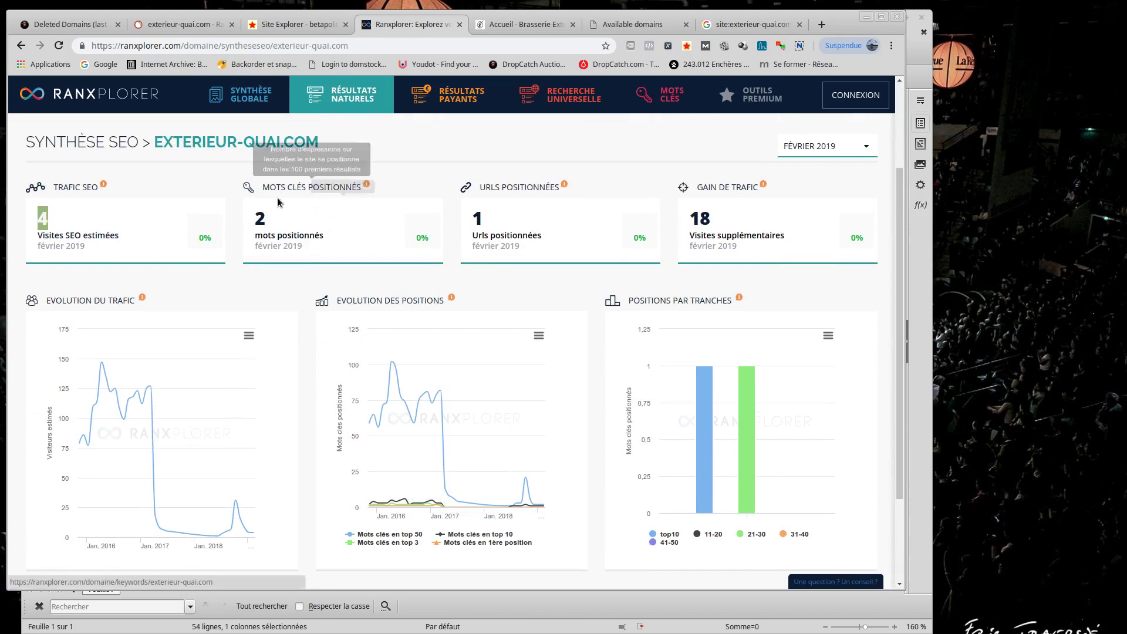
{"action": "mouse_move", "coordinate": [293, 187]}
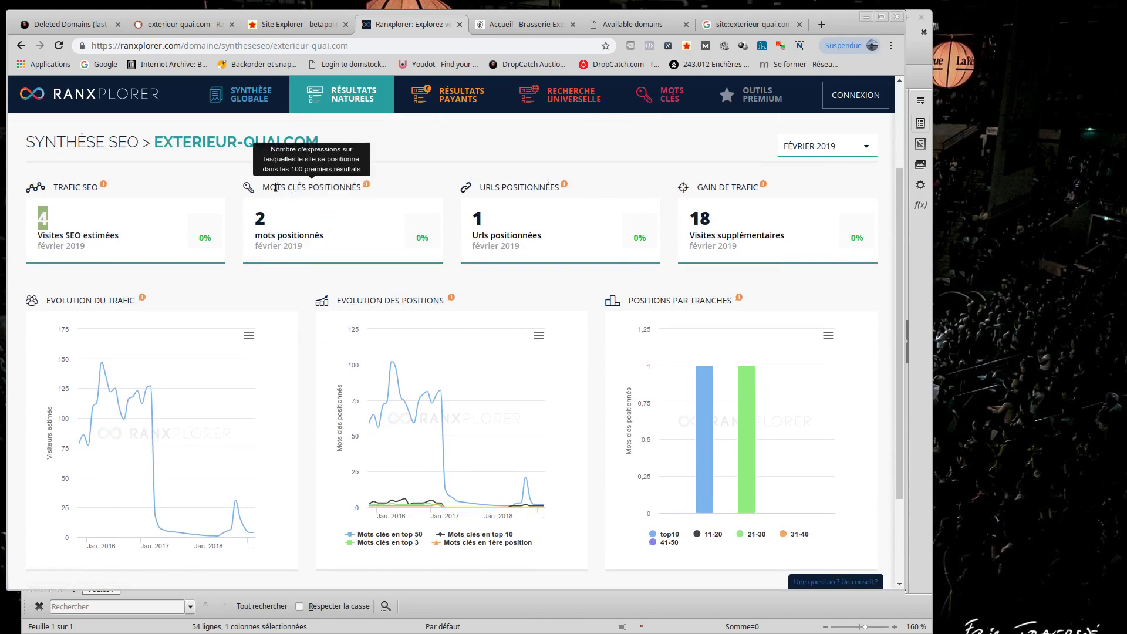
{"action": "left_click_drag", "start_coordinate": [275, 187], "coordinate": [358, 186]}
{"action": "left_click", "coordinate": [300, 187]}
{"action": "left_click_drag", "start_coordinate": [272, 186], "coordinate": [345, 188]}
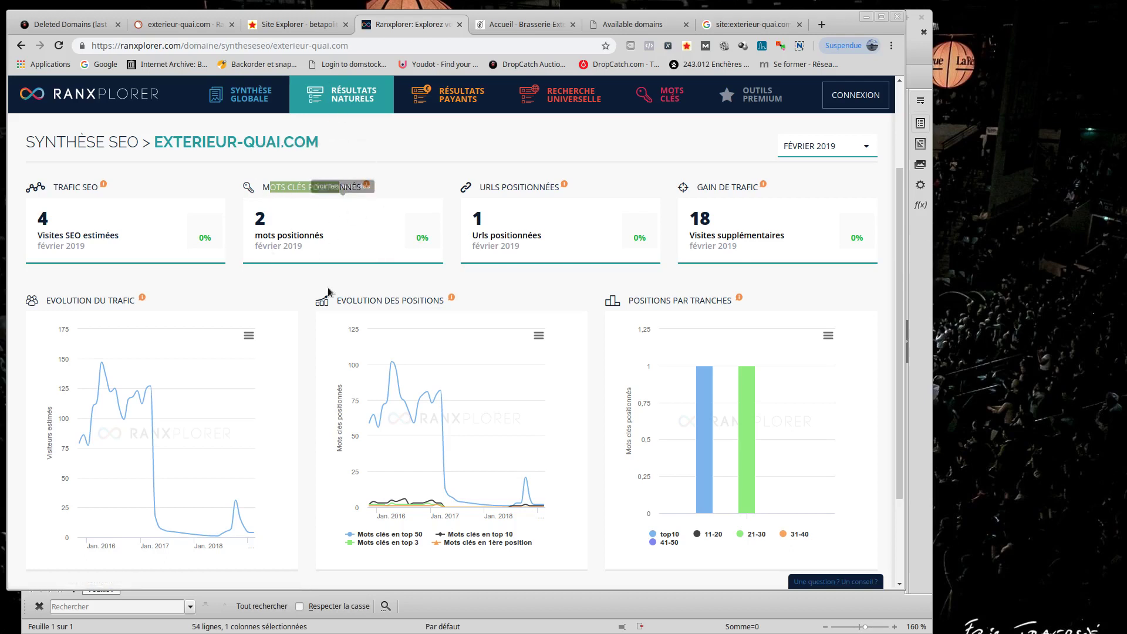
Switch to Majestic, try to analyse exterieur-quai.com in Site Explorer in place of betapolitique.fr, and close the Majestic and Ranxplorer pages
{"action": "left_click", "coordinate": [287, 27]}
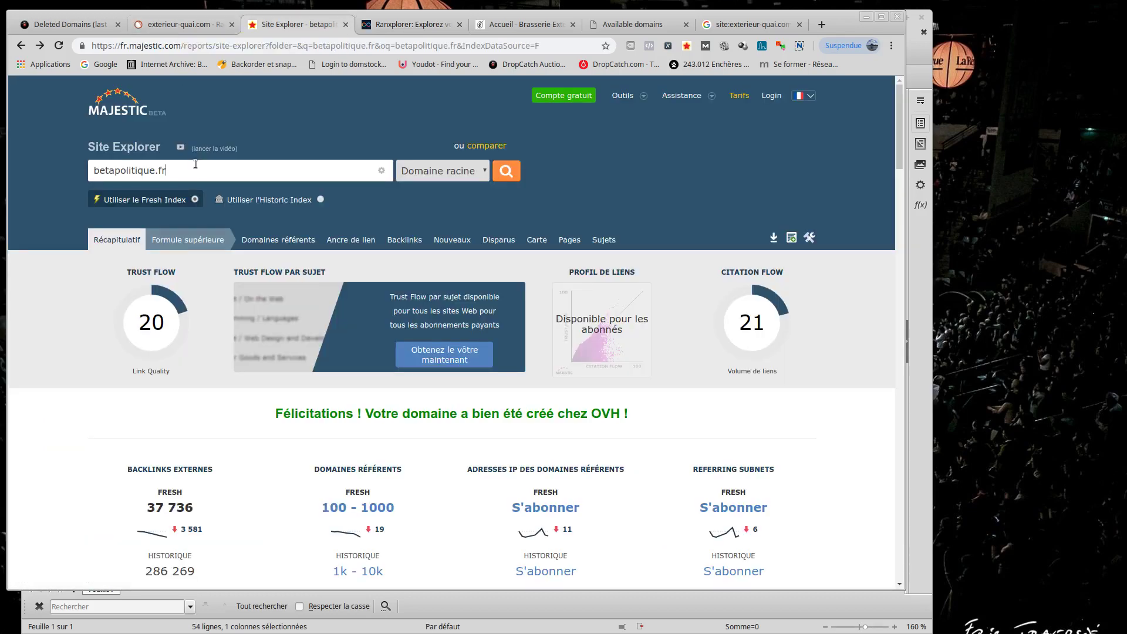
{"action": "left_click", "coordinate": [94, 175]}
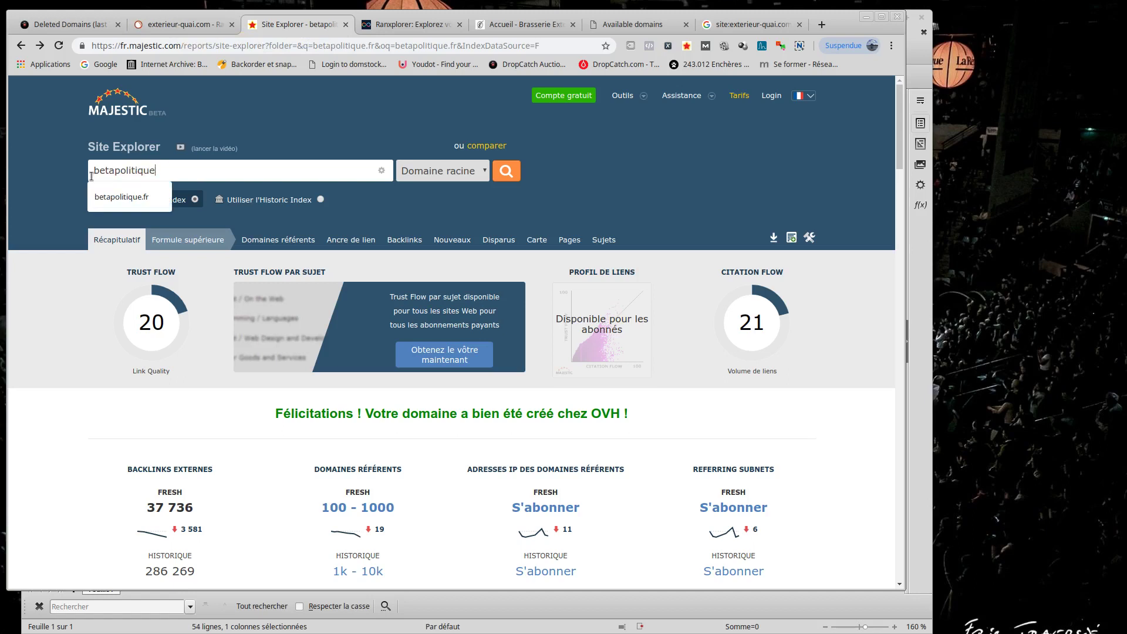
{"action": "key", "text": "BackSpace"}
{"action": "key", "text": "BackSpace"}
{"action": "key", "text": "BackSpace"}
{"action": "key", "text": "BackSpace"}
{"action": "key", "text": "BackSpace"}
{"action": "key", "text": "BackSpace"}
{"action": "key", "text": "BackSpace"}
{"action": "key", "text": "BackSpace"}
{"action": "key", "text": "BackSpace"}
{"action": "key", "text": "BackSpace"}
{"action": "key", "text": "BackSpace"}
{"action": "key", "text": "BackSpace"}
{"action": "key", "text": "BackSpace"}
{"action": "type", "text": "exterieur-quai.com"}
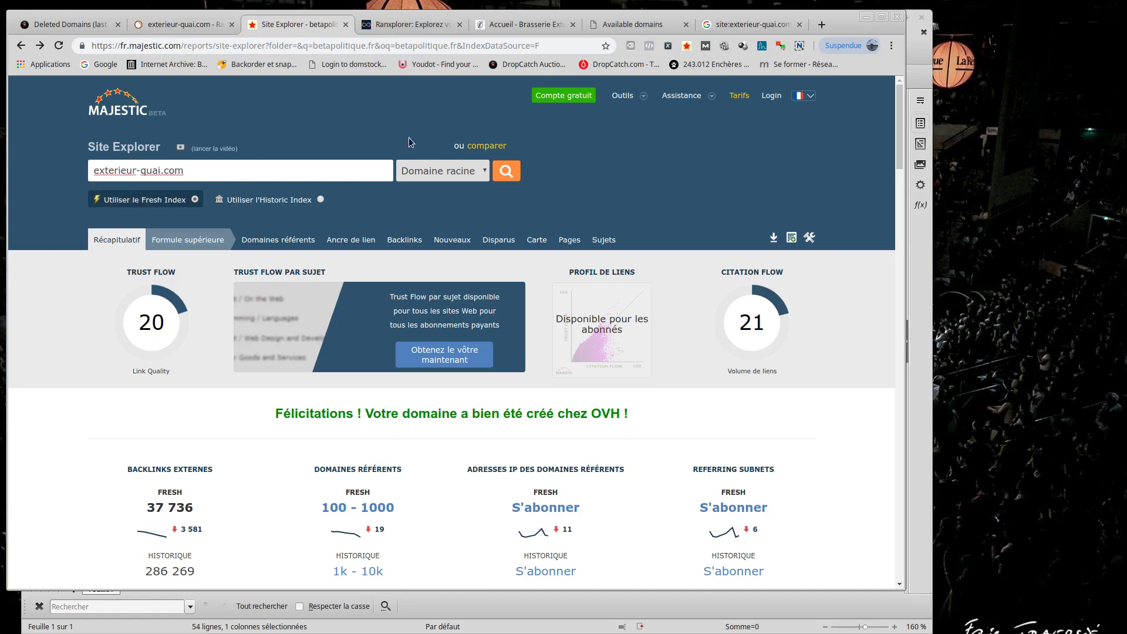
{"action": "left_click", "coordinate": [503, 175]}
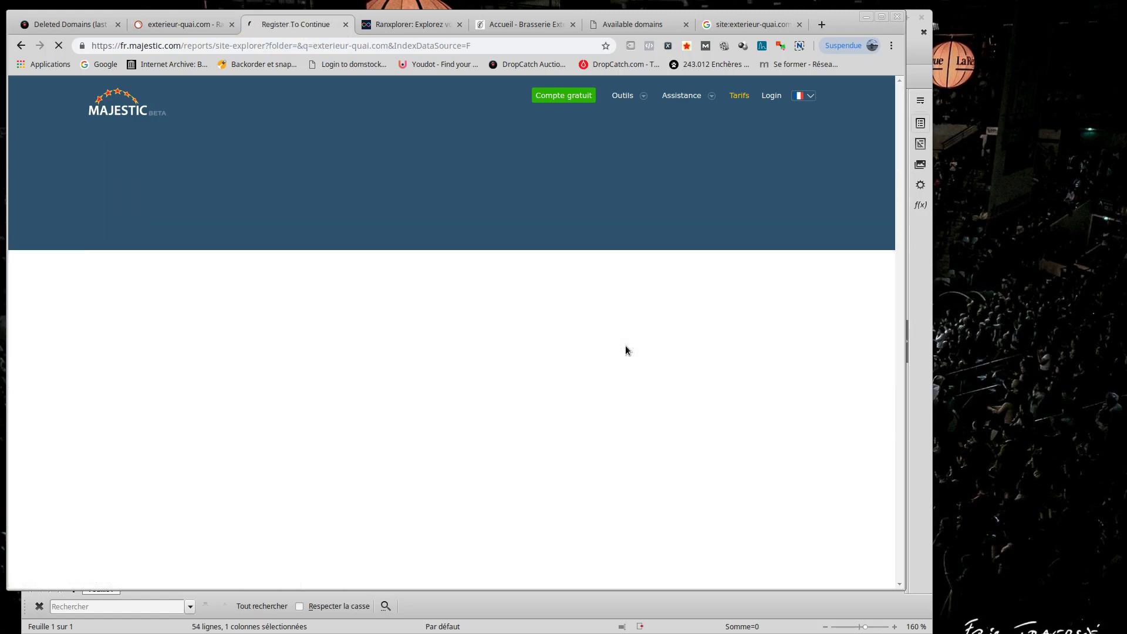
{"action": "left_click", "coordinate": [346, 24]}
{"action": "left_click", "coordinate": [345, 24]}
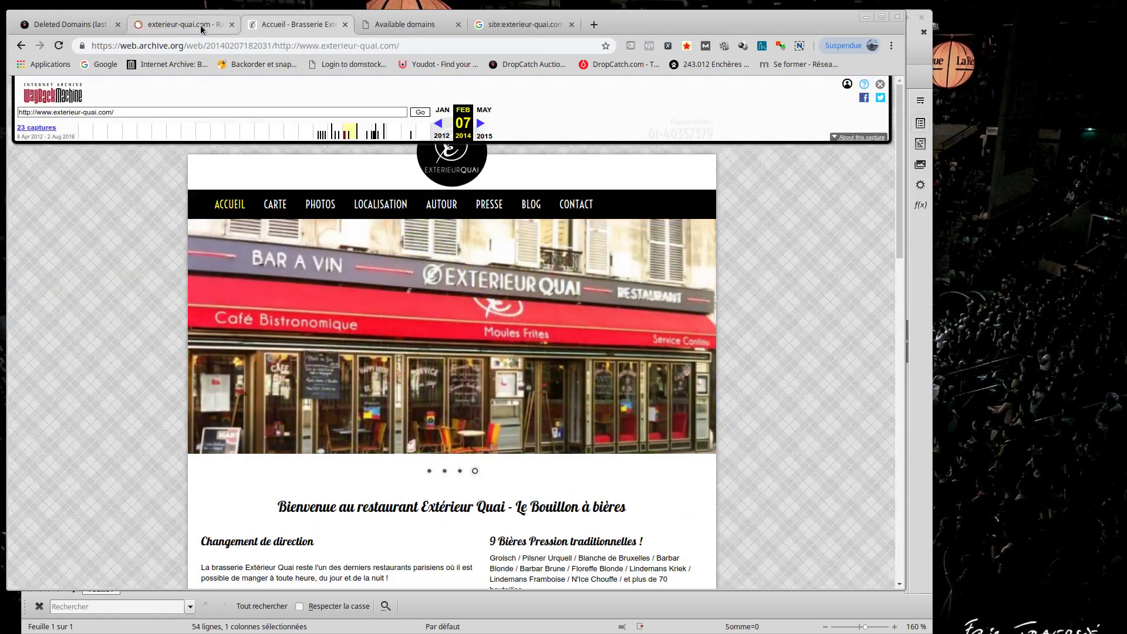
Return to the SEMrush overview of exterieur-quai.com and examine its backlinks, best anchors, referring domains, indexed pages and organic traffic history
{"action": "left_click", "coordinate": [194, 25]}
{"action": "scroll", "coordinate": [492, 182], "scroll_direction": "down", "scroll_amount": 5}
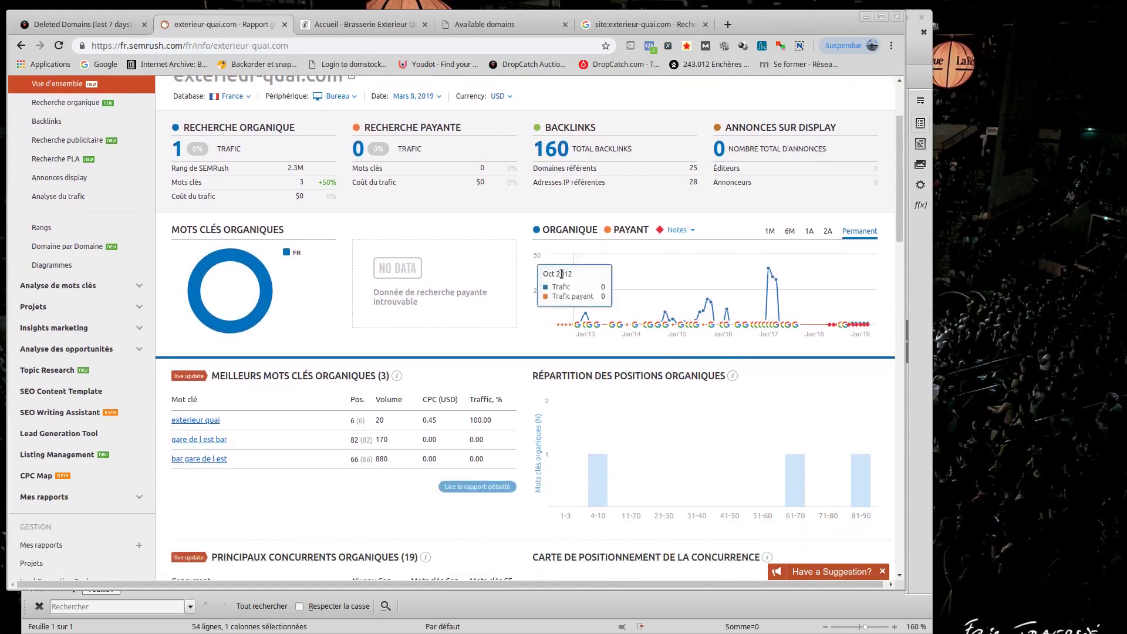
{"action": "scroll", "coordinate": [493, 298], "scroll_direction": "down", "scroll_amount": 8}
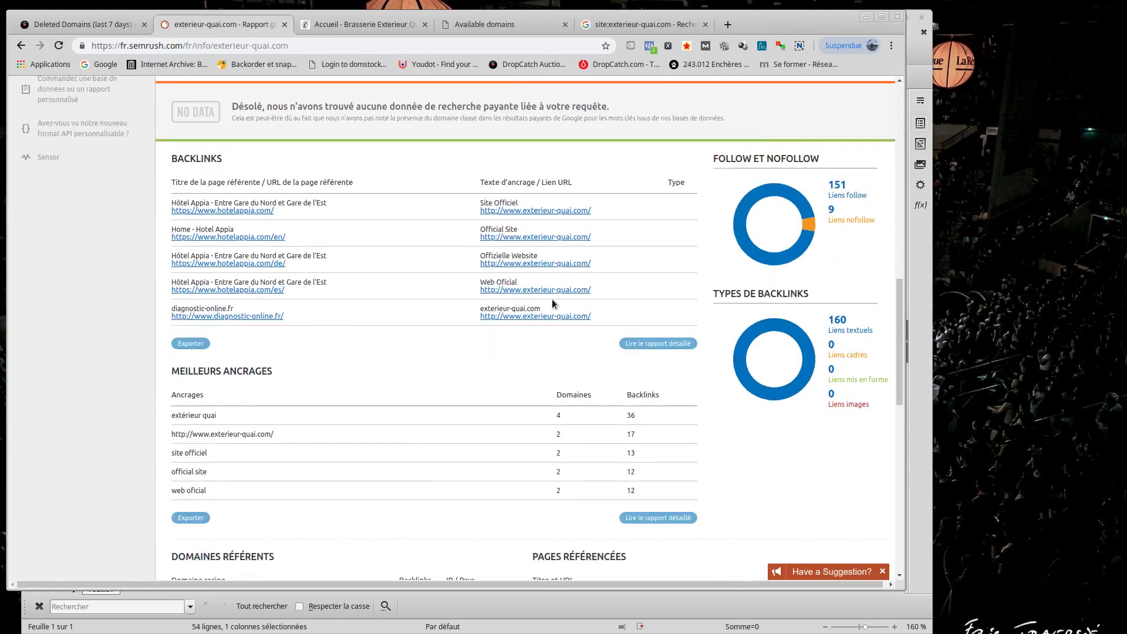
{"action": "scroll", "coordinate": [552, 304], "scroll_direction": "down", "scroll_amount": 1}
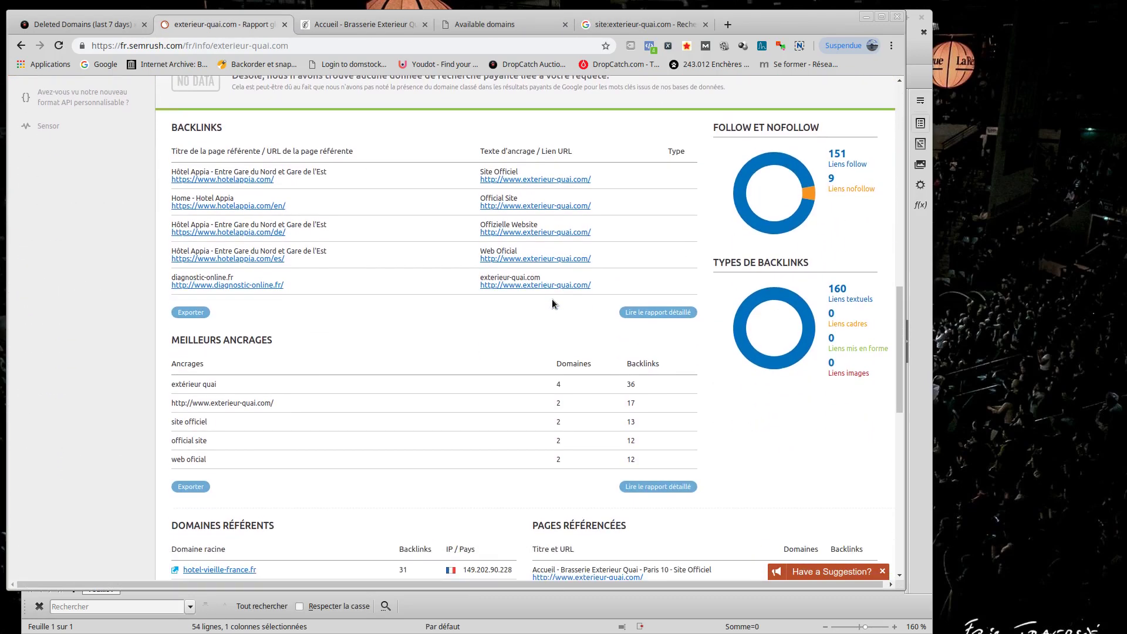
{"action": "scroll", "coordinate": [552, 303], "scroll_direction": "down", "scroll_amount": 3}
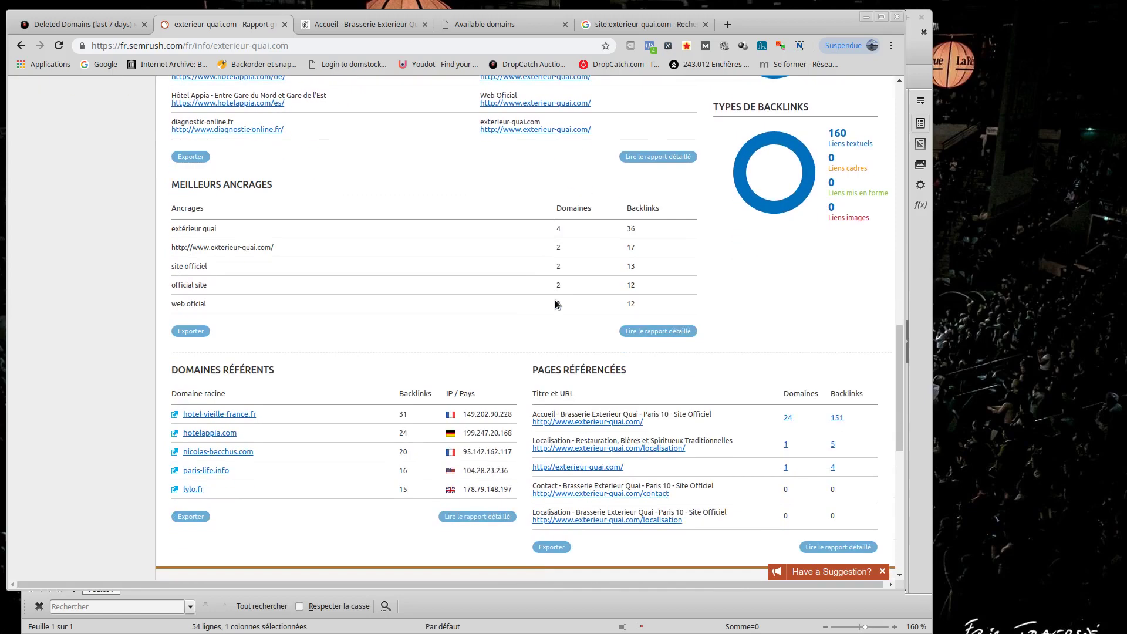
{"action": "scroll", "coordinate": [555, 303], "scroll_direction": "down", "scroll_amount": 4}
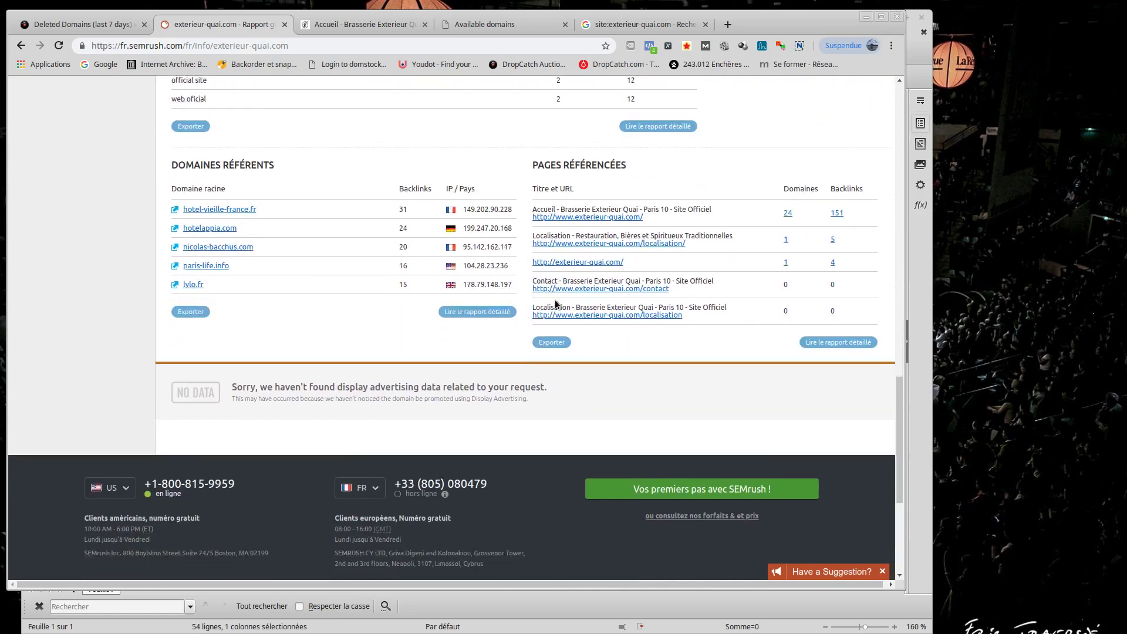
{"action": "scroll", "coordinate": [555, 303], "scroll_direction": "down", "scroll_amount": 1}
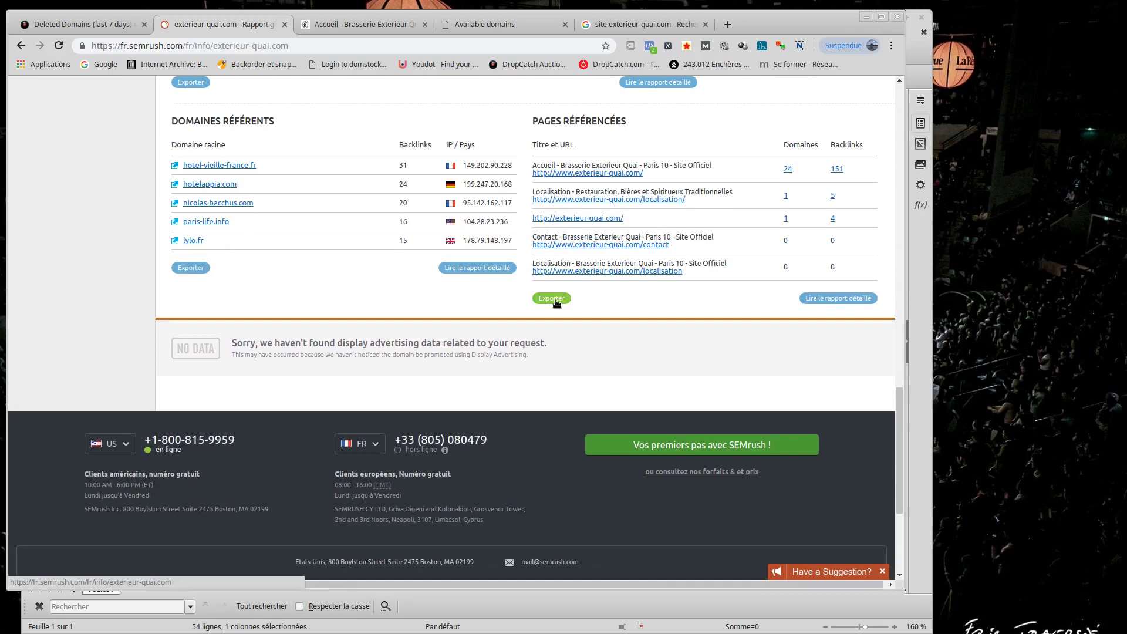
{"action": "scroll", "coordinate": [555, 299], "scroll_direction": "down", "scroll_amount": 2}
{"action": "scroll", "coordinate": [554, 300], "scroll_direction": "up", "scroll_amount": 5}
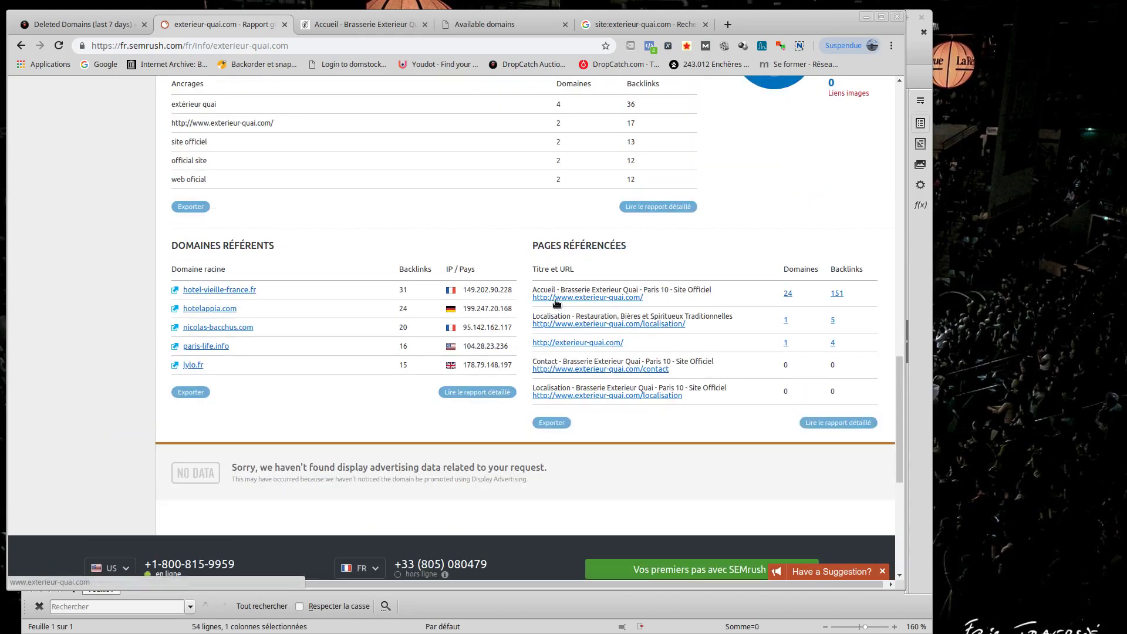
{"action": "scroll", "coordinate": [535, 248], "scroll_direction": "up", "scroll_amount": 1}
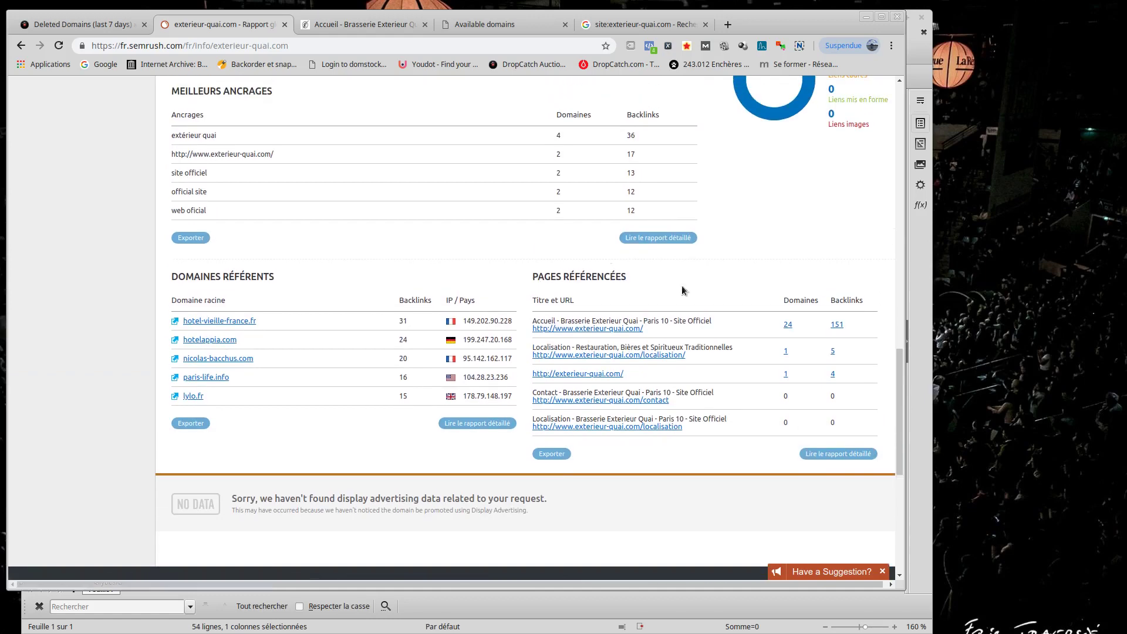
{"action": "scroll", "coordinate": [456, 337], "scroll_direction": "up", "scroll_amount": 10}
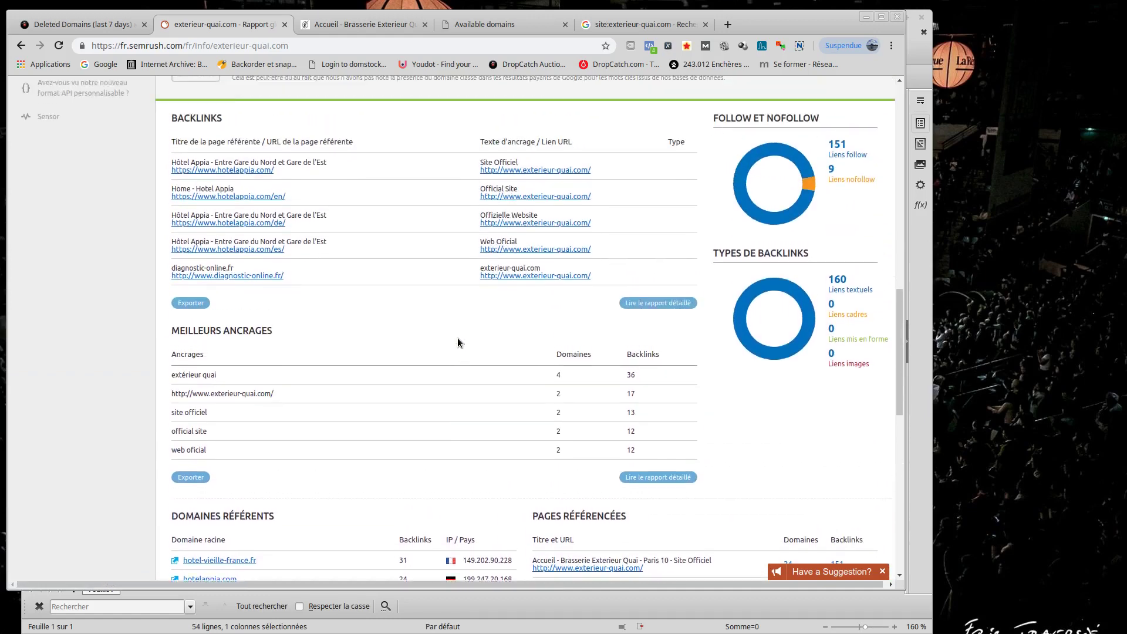
{"action": "scroll", "coordinate": [279, 311], "scroll_direction": "up", "scroll_amount": 6}
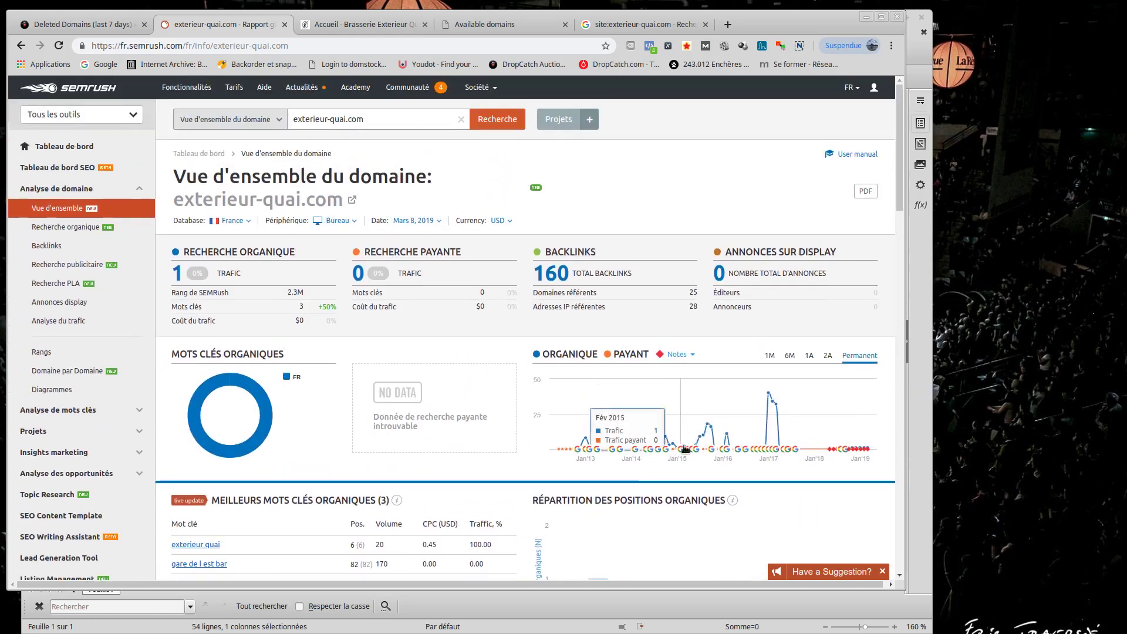
{"action": "mouse_move", "coordinate": [792, 402]}
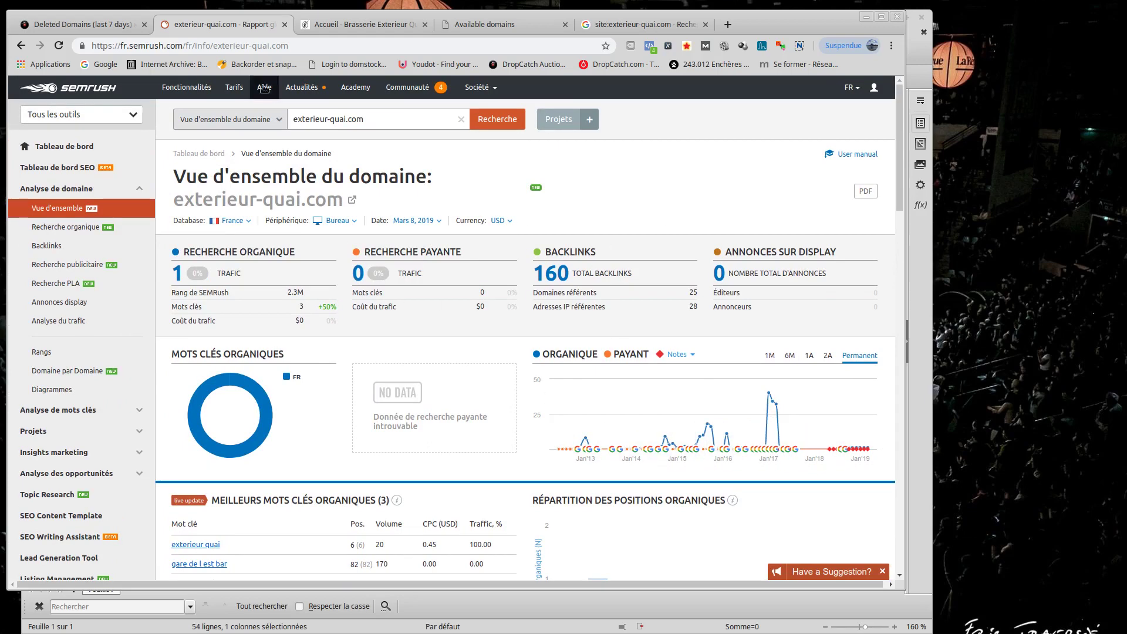
Check the deleted domains page briefly, and review the exterieur-quai.com overview in SEMrush again from the traffic chart through the backlink tables
{"action": "left_click", "coordinate": [101, 24]}
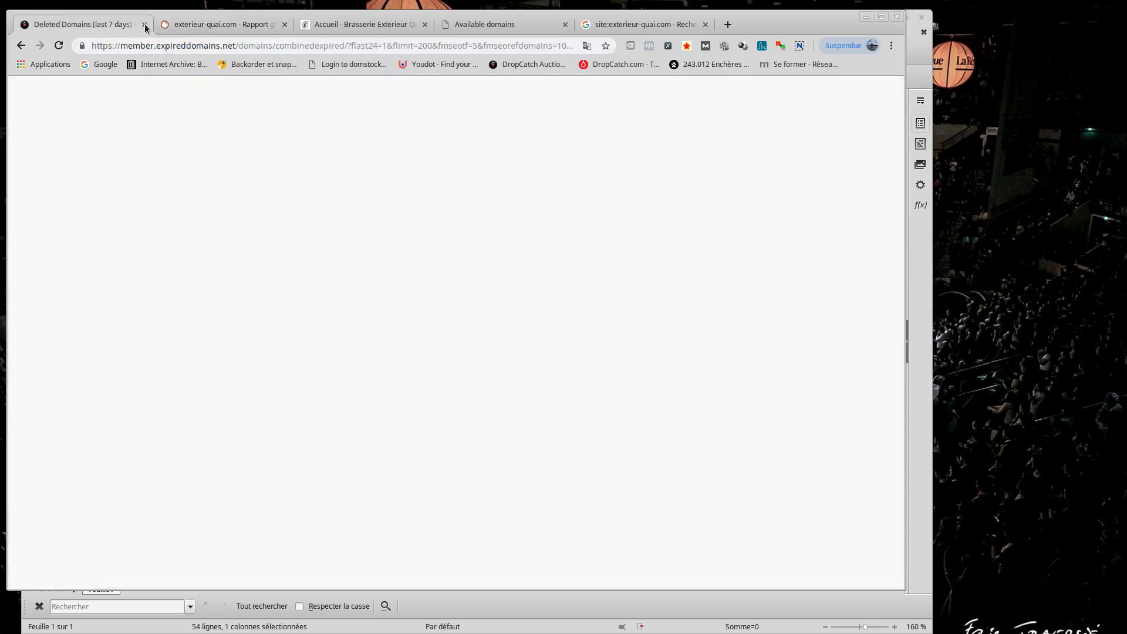
{"action": "left_click", "coordinate": [247, 24]}
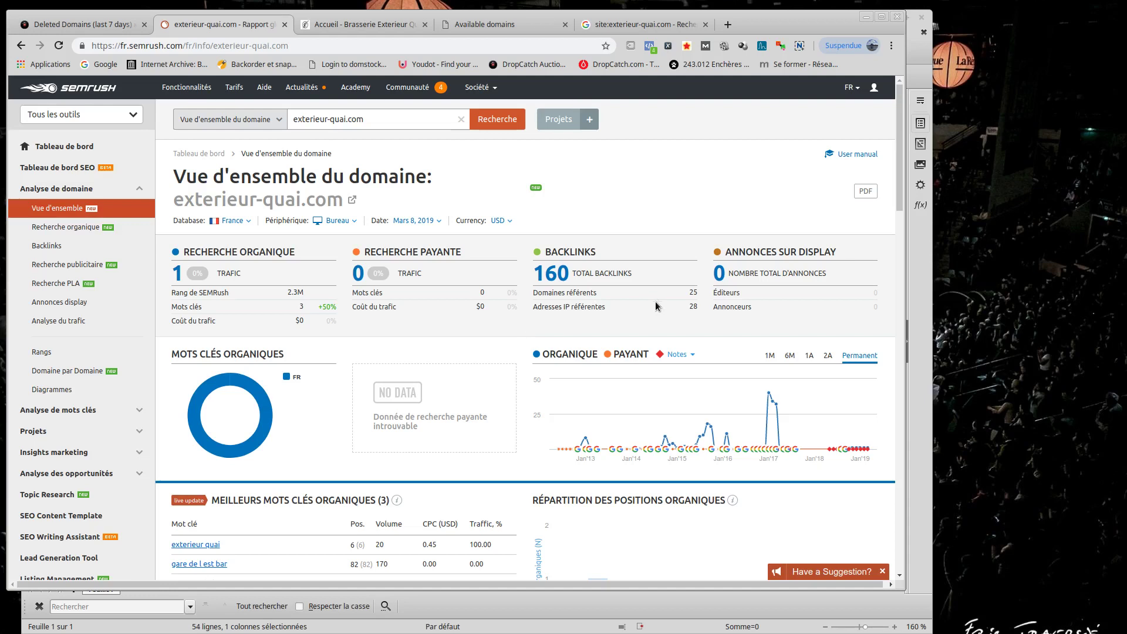
{"action": "scroll", "coordinate": [444, 210], "scroll_direction": "down", "scroll_amount": 3}
{"action": "scroll", "coordinate": [444, 210], "scroll_direction": "up", "scroll_amount": 3}
{"action": "left_click_drag", "start_coordinate": [364, 124], "coordinate": [269, 110]}
{"action": "scroll", "coordinate": [376, 315], "scroll_direction": "down", "scroll_amount": 10}
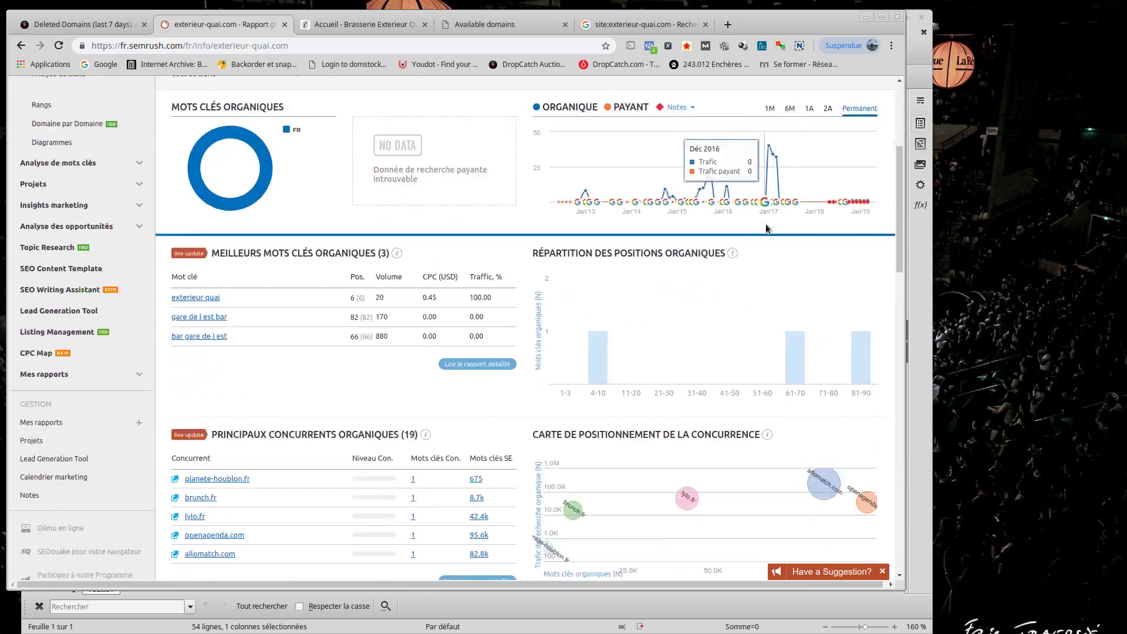
{"action": "scroll", "coordinate": [379, 318], "scroll_direction": "down", "scroll_amount": 2}
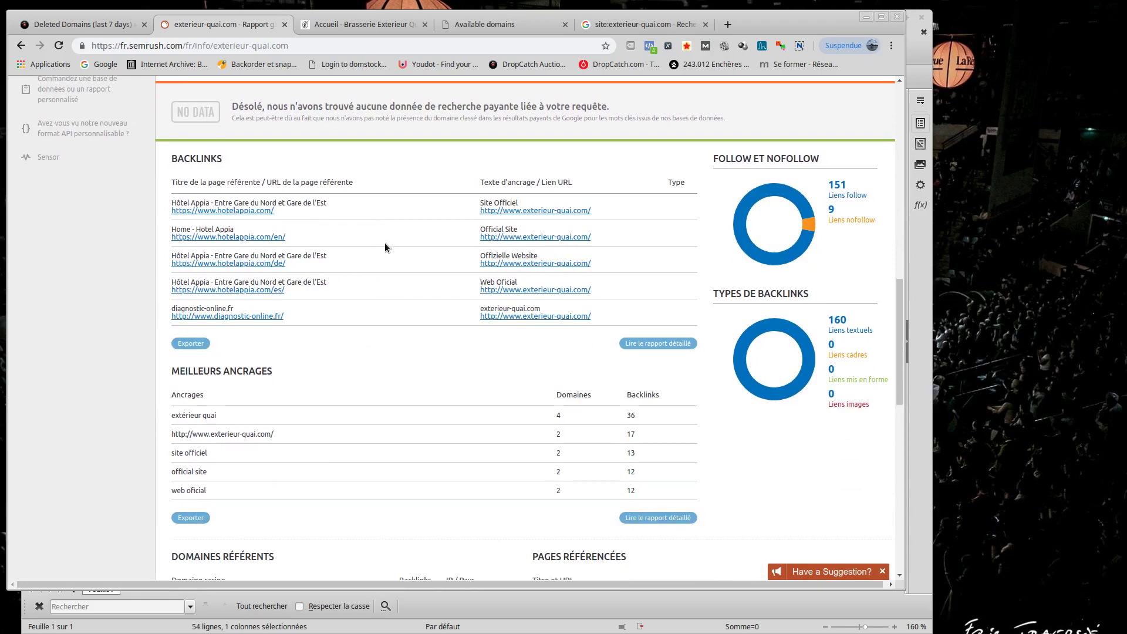
{"action": "scroll", "coordinate": [390, 258], "scroll_direction": "down", "scroll_amount": 7}
{"action": "scroll", "coordinate": [479, 295], "scroll_direction": "up", "scroll_amount": 8}
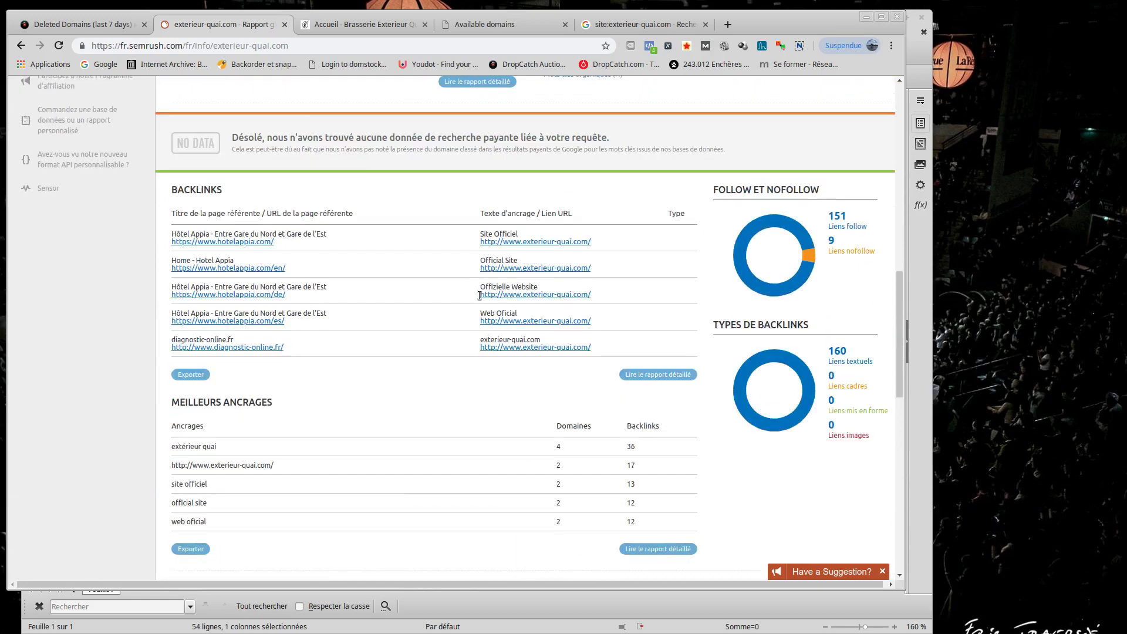
{"action": "scroll", "coordinate": [479, 296], "scroll_direction": "up", "scroll_amount": 11}
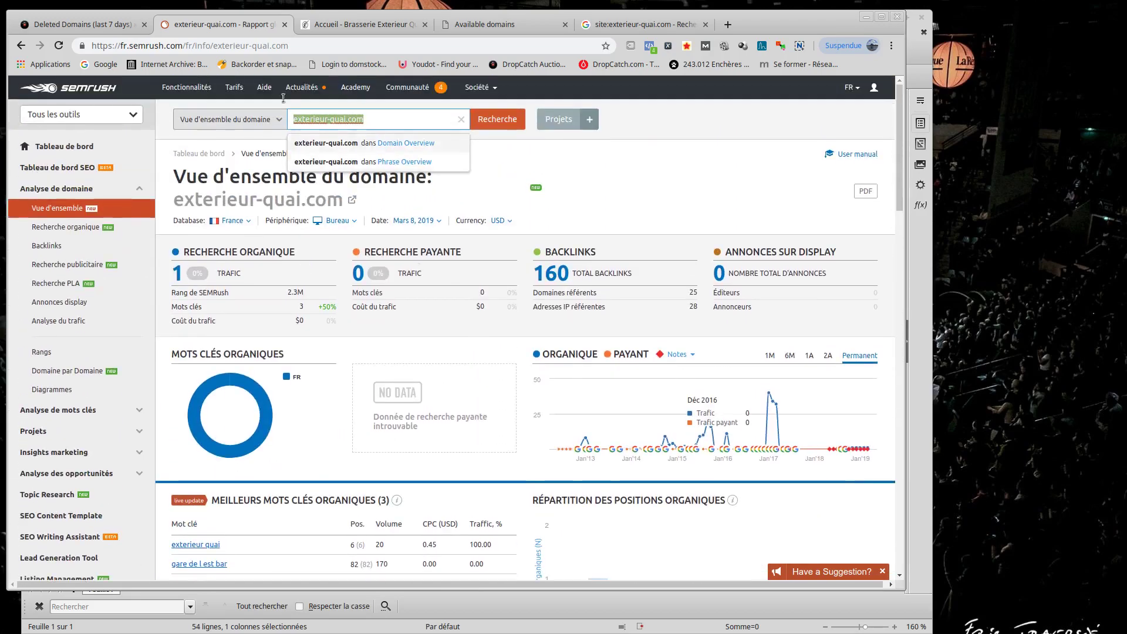
Revisit the archived restaurant home page and the Domstocks list of domains in the category food, recipes, wine, restaurants
{"action": "left_click", "coordinate": [361, 24]}
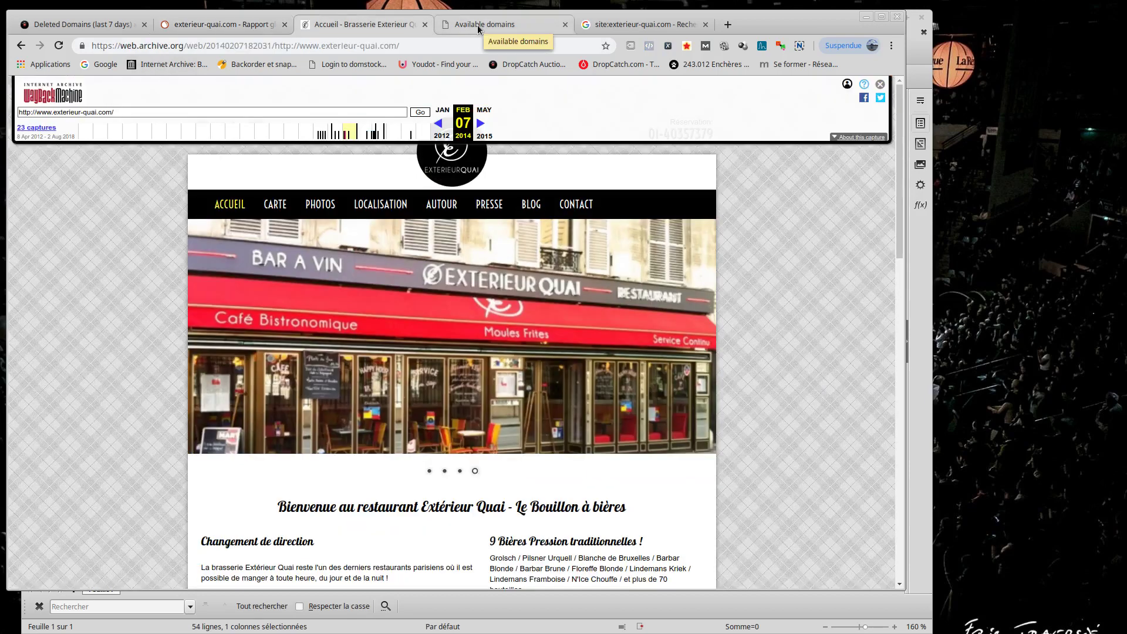
{"action": "left_click", "coordinate": [479, 28]}
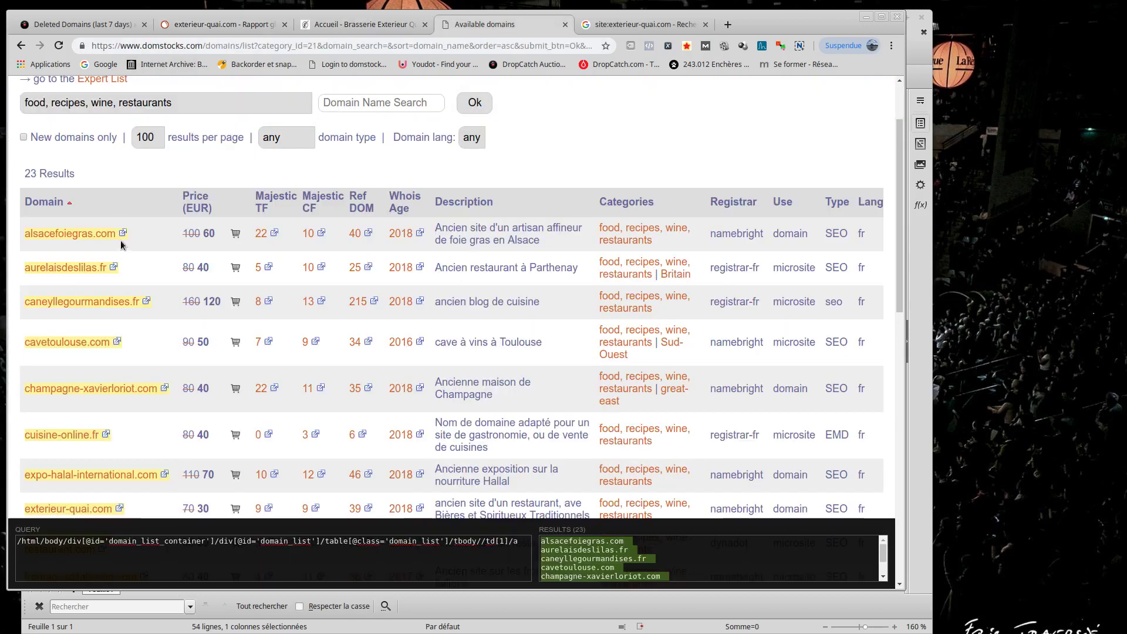
Switch back to SEMrush and open the batch backlink analysis from the opportunity analysis tools
{"action": "left_click", "coordinate": [217, 24]}
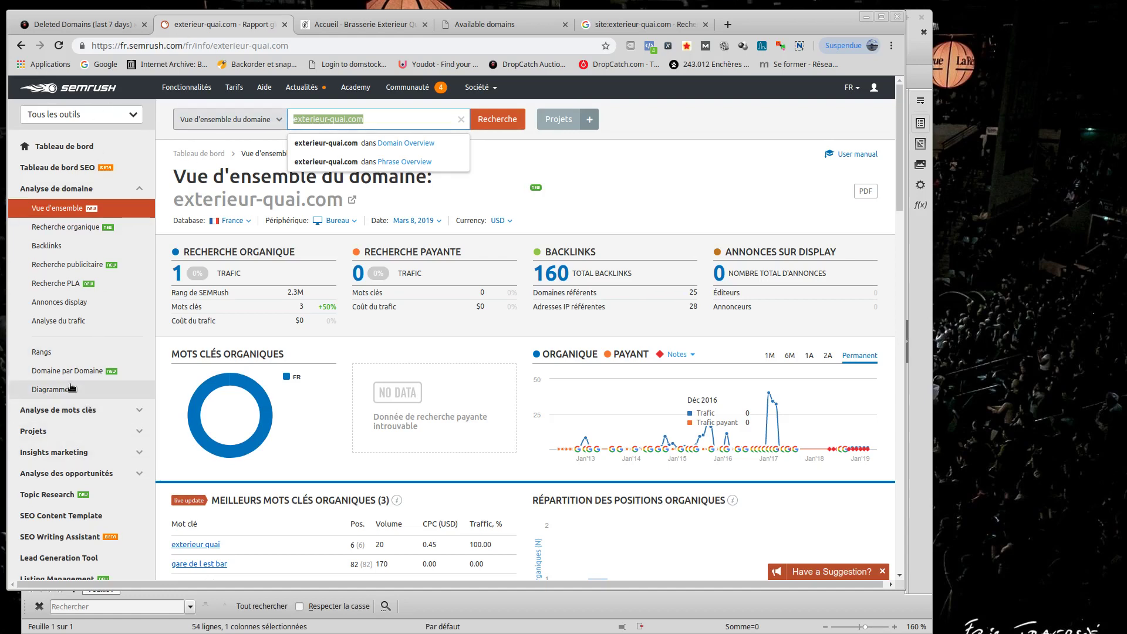
{"action": "left_click", "coordinate": [70, 473]}
{"action": "scroll", "coordinate": [121, 475], "scroll_direction": "down", "scroll_amount": 1}
{"action": "scroll", "coordinate": [120, 475], "scroll_direction": "down", "scroll_amount": 1}
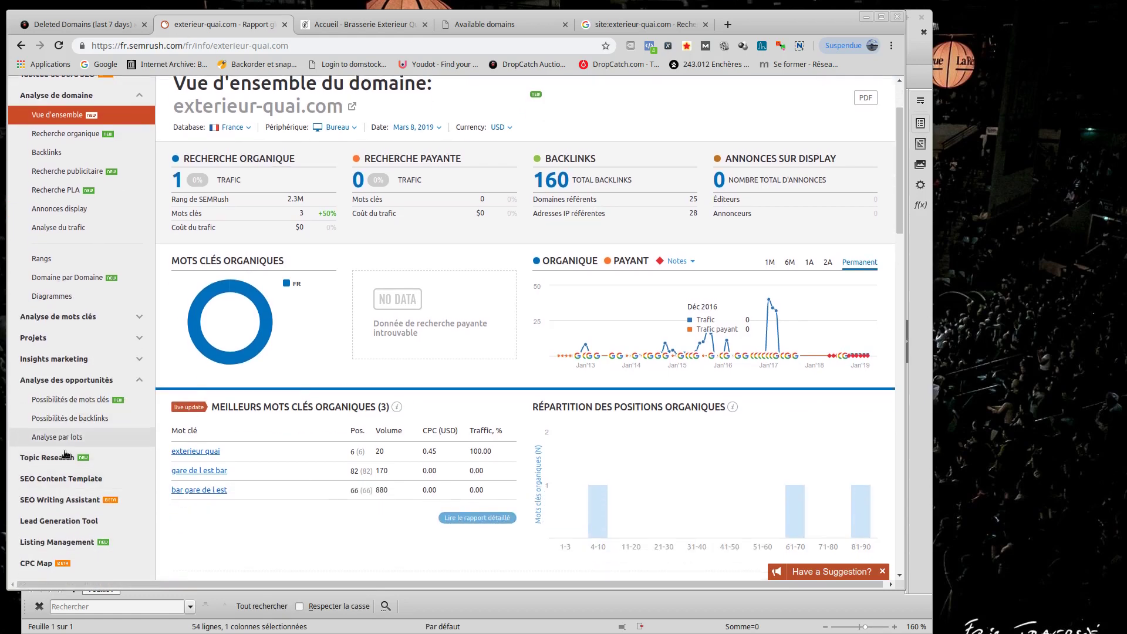
{"action": "left_click", "coordinate": [64, 439]}
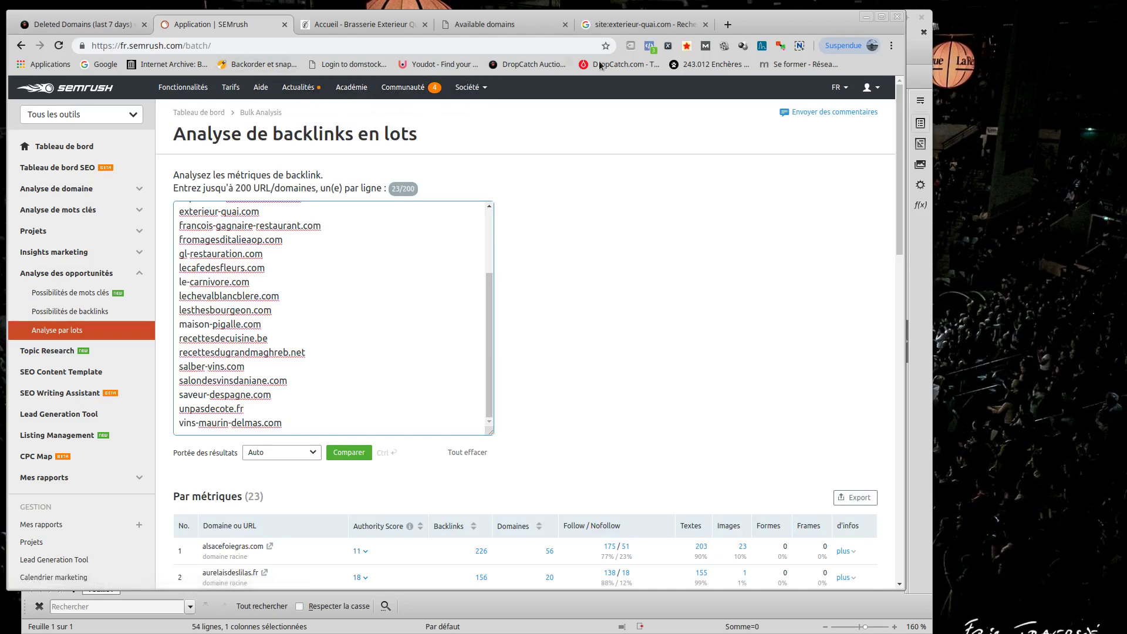
Open the KifDom site in place of the archived restaurant page and sign in with the saved account credentials
{"action": "right_click", "coordinate": [257, 67]}
{"action": "key", "text": "Escape"}
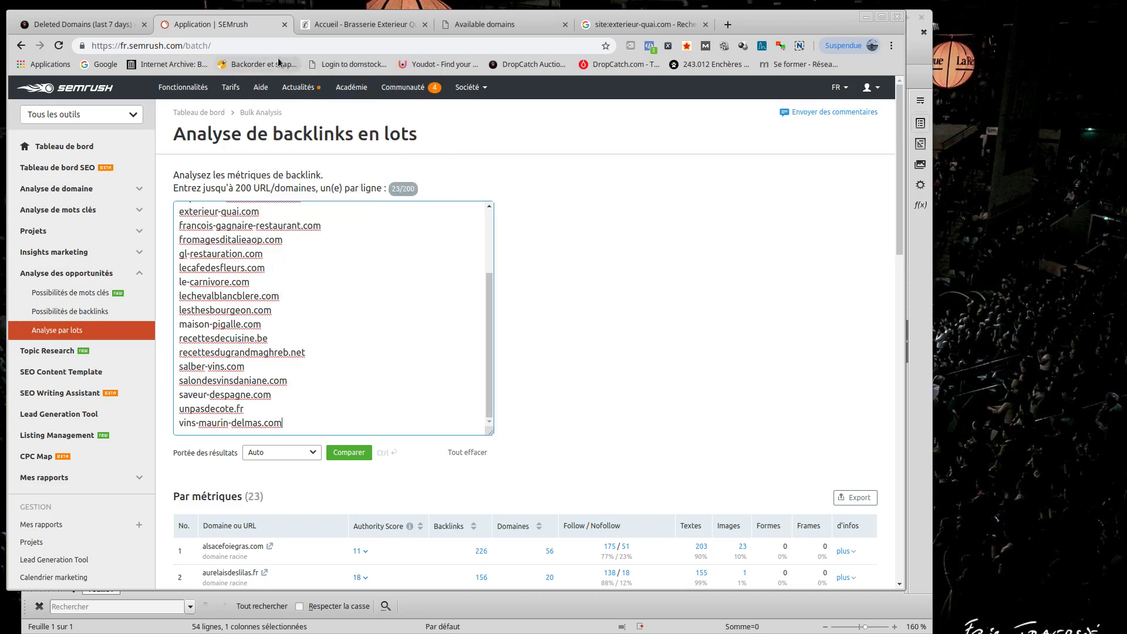
{"action": "left_click", "coordinate": [326, 26]}
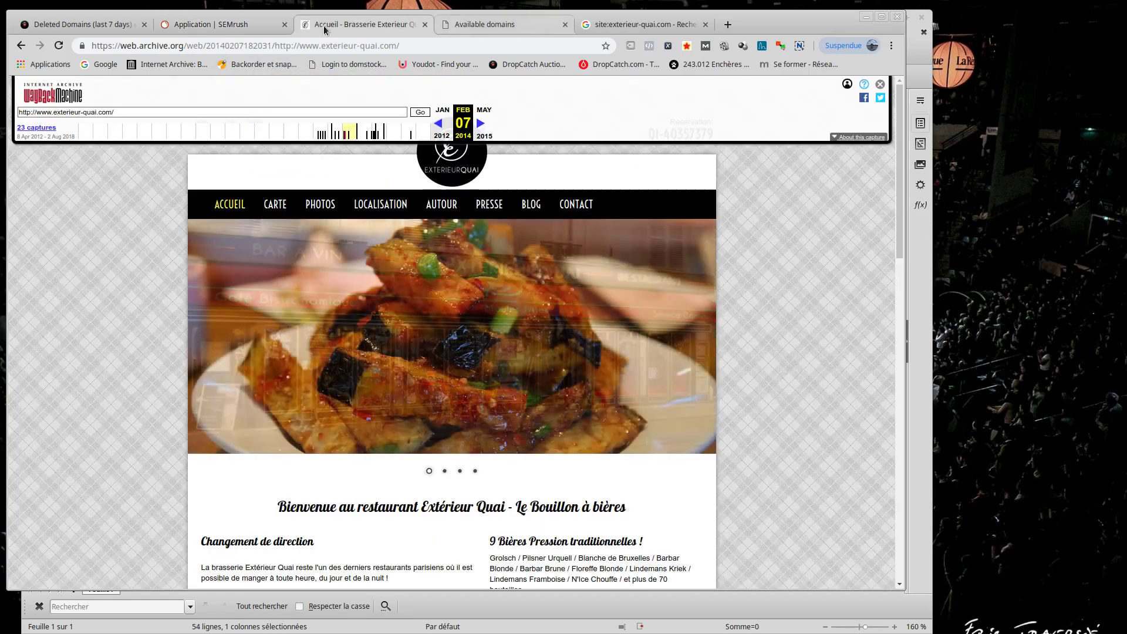
{"action": "left_click", "coordinate": [261, 64]}
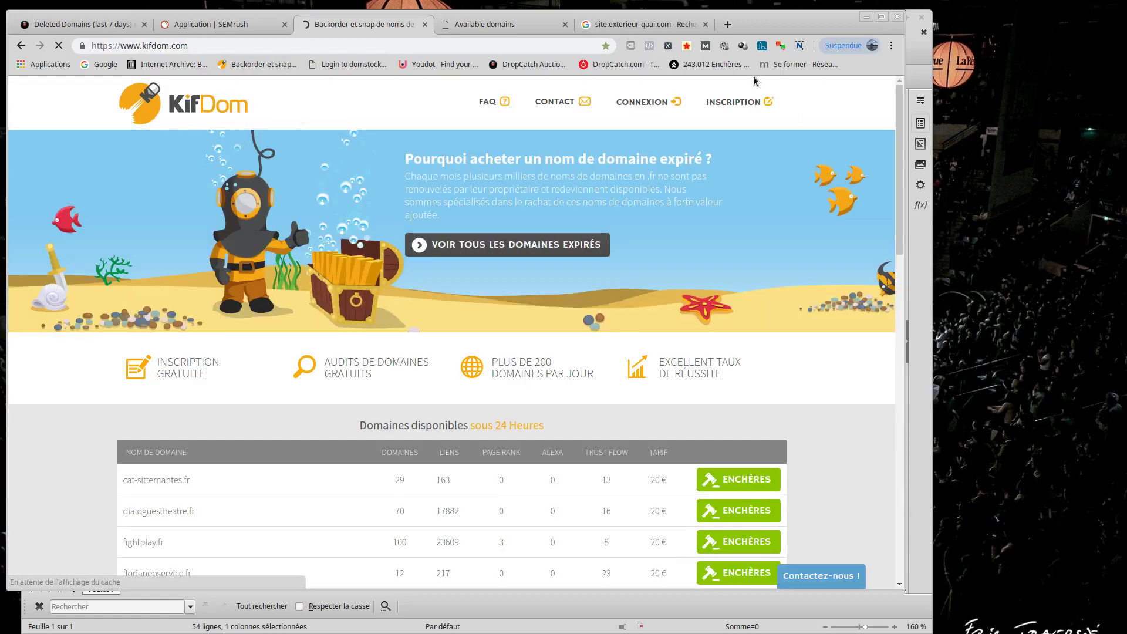
{"action": "left_click", "coordinate": [666, 103]}
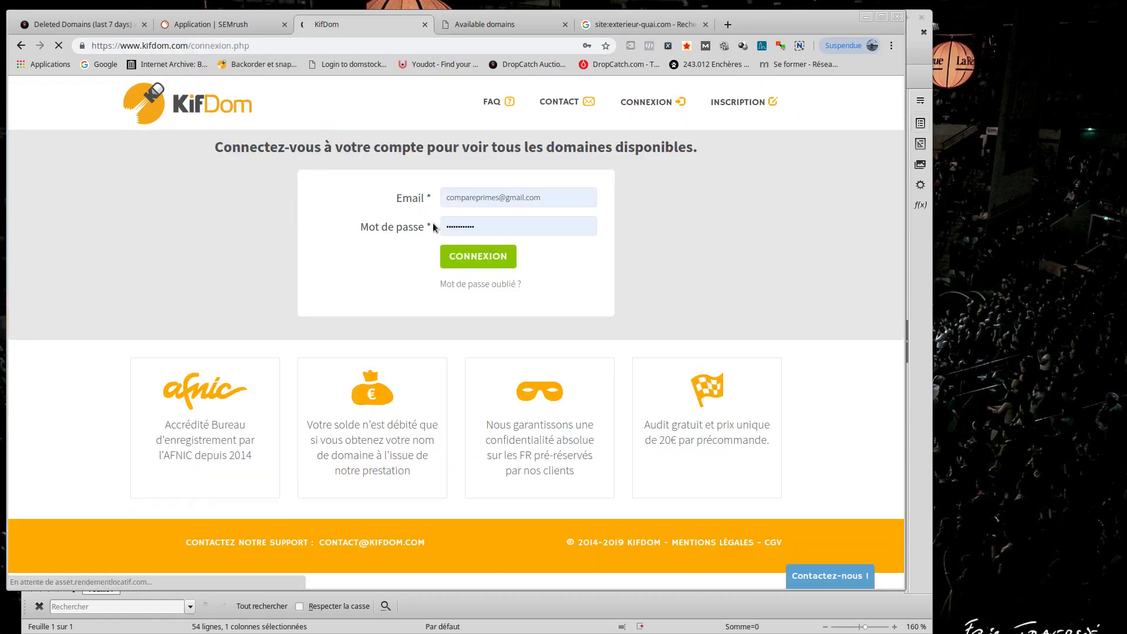
{"action": "left_click", "coordinate": [478, 263]}
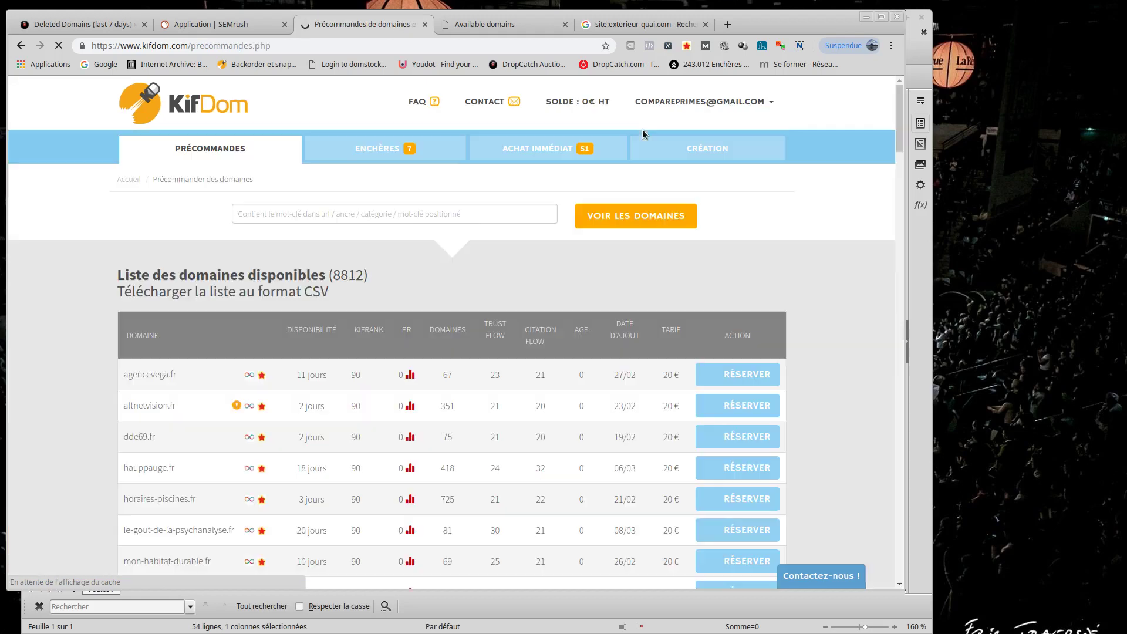
Open the account's domain management list on KifDom and view the DNS management page of apremjazz.fr
{"action": "left_click", "coordinate": [690, 106]}
{"action": "left_click", "coordinate": [702, 165]}
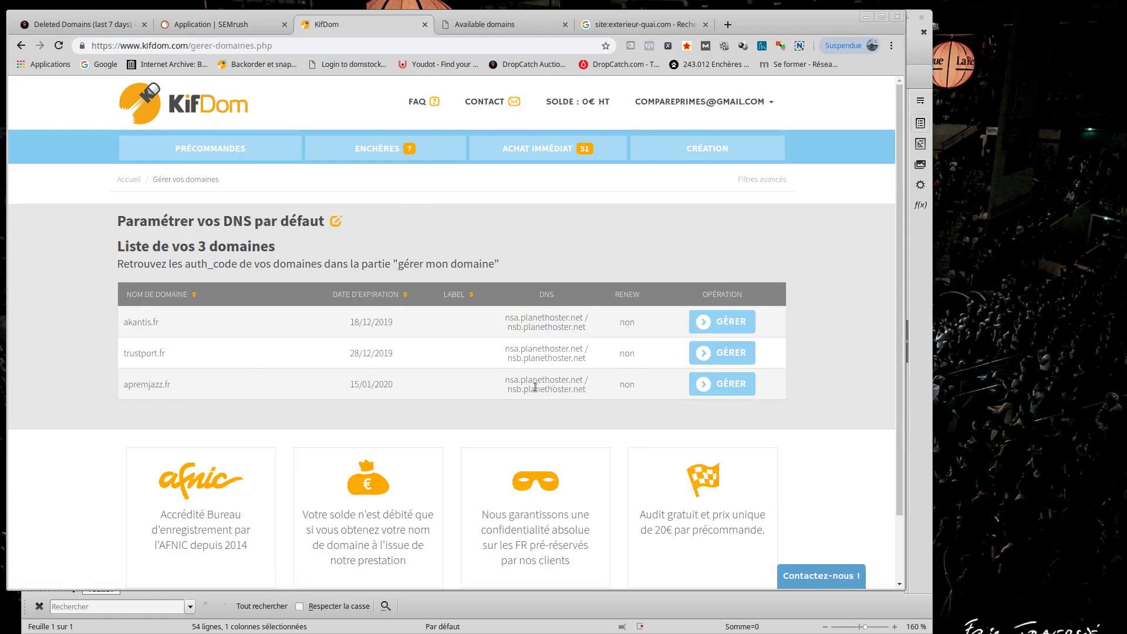
{"action": "left_click", "coordinate": [704, 385]}
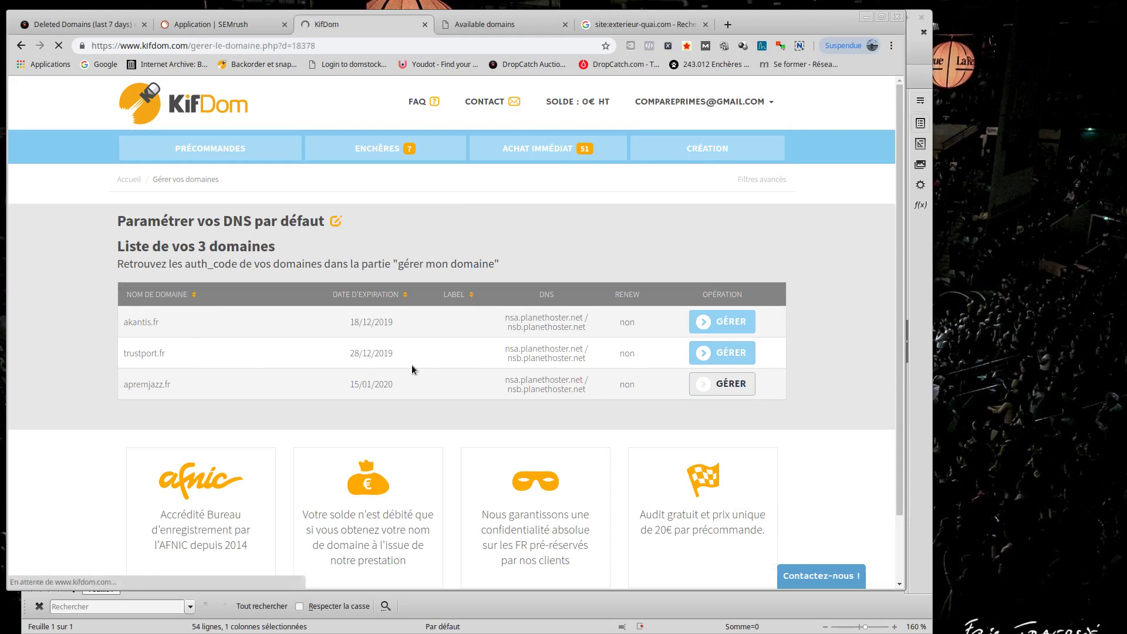
{"action": "scroll", "coordinate": [310, 243], "scroll_direction": "down", "scroll_amount": 1}
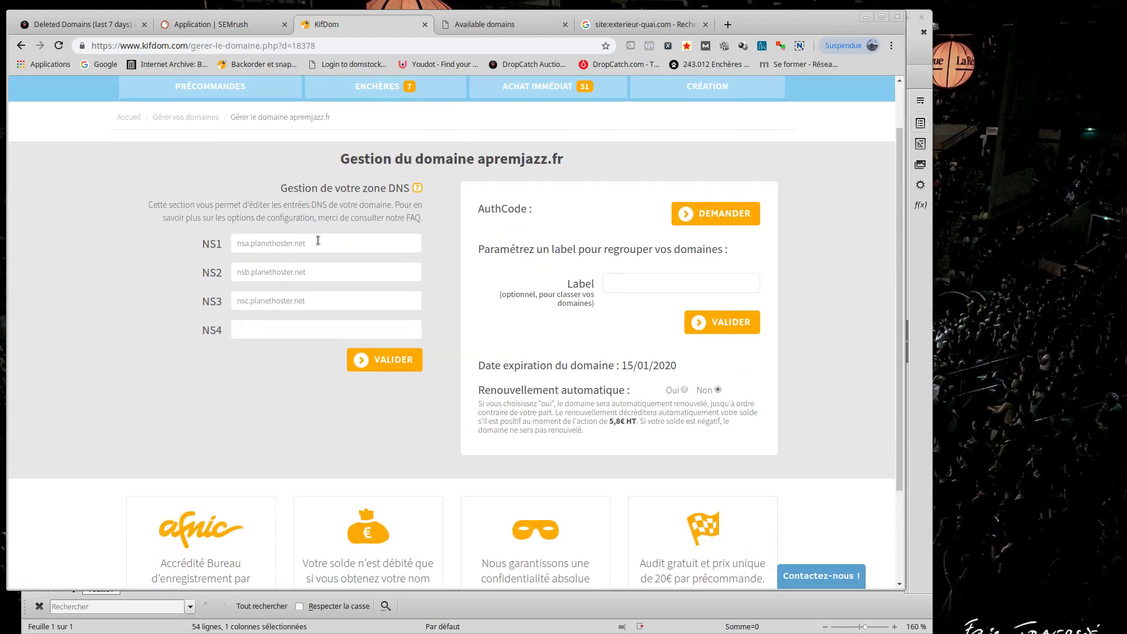
Examine the NS1 and NS2 name server entries in the DNS zone settings of apremjazz.fr
{"action": "left_click_drag", "start_coordinate": [318, 241], "coordinate": [229, 245]}
{"action": "left_click_drag", "start_coordinate": [345, 244], "coordinate": [245, 244]}
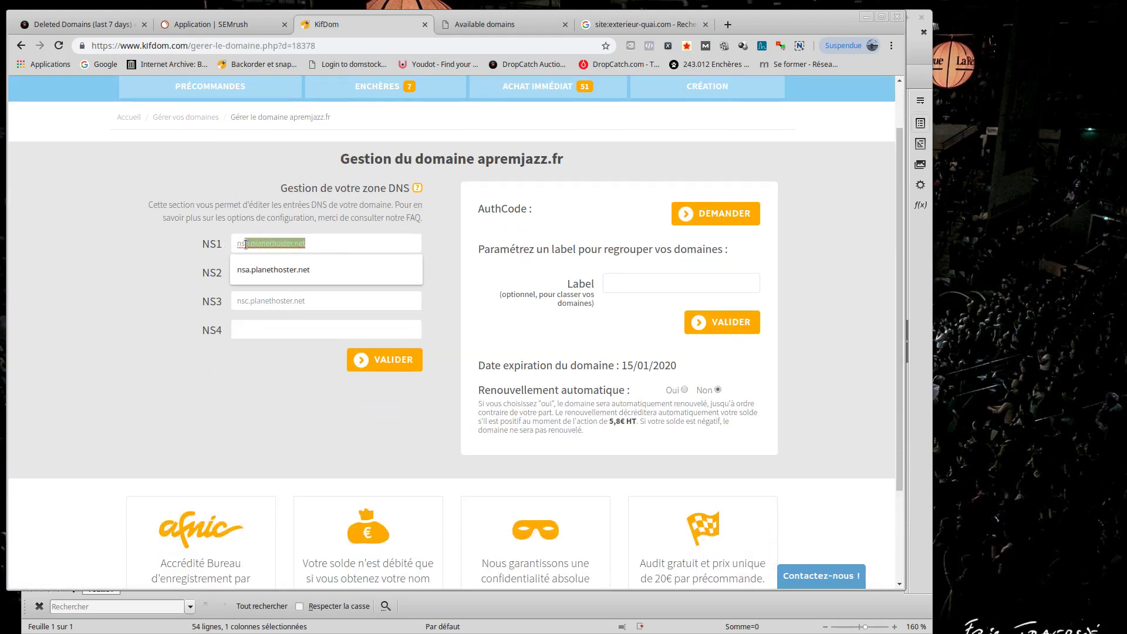
{"action": "left_click", "coordinate": [339, 272]}
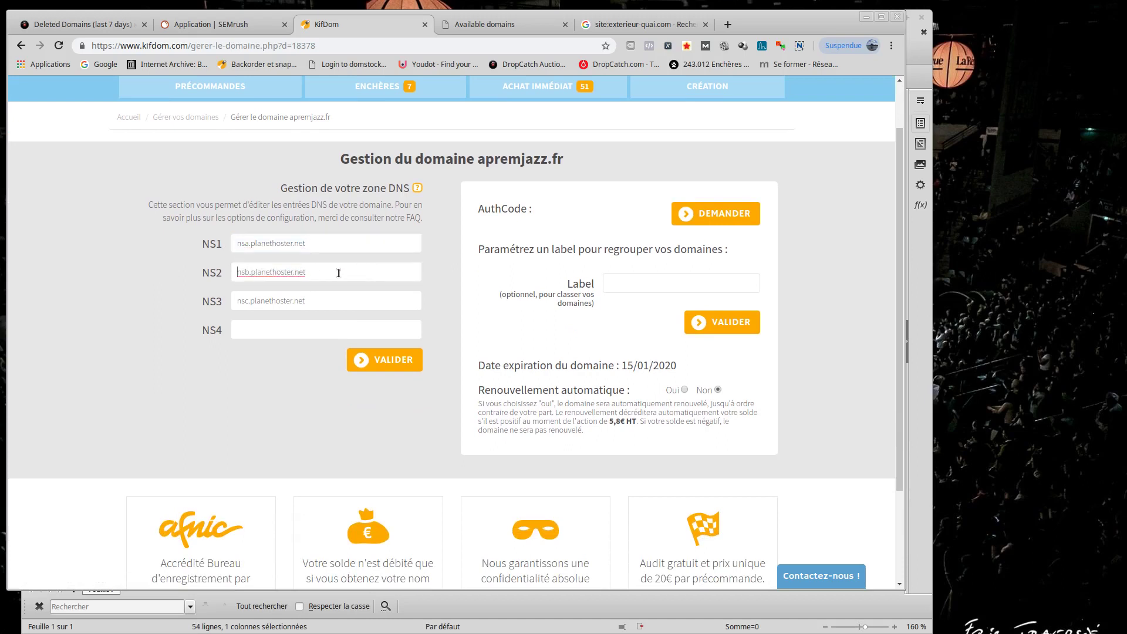
{"action": "left_click_drag", "start_coordinate": [339, 273], "coordinate": [235, 272]}
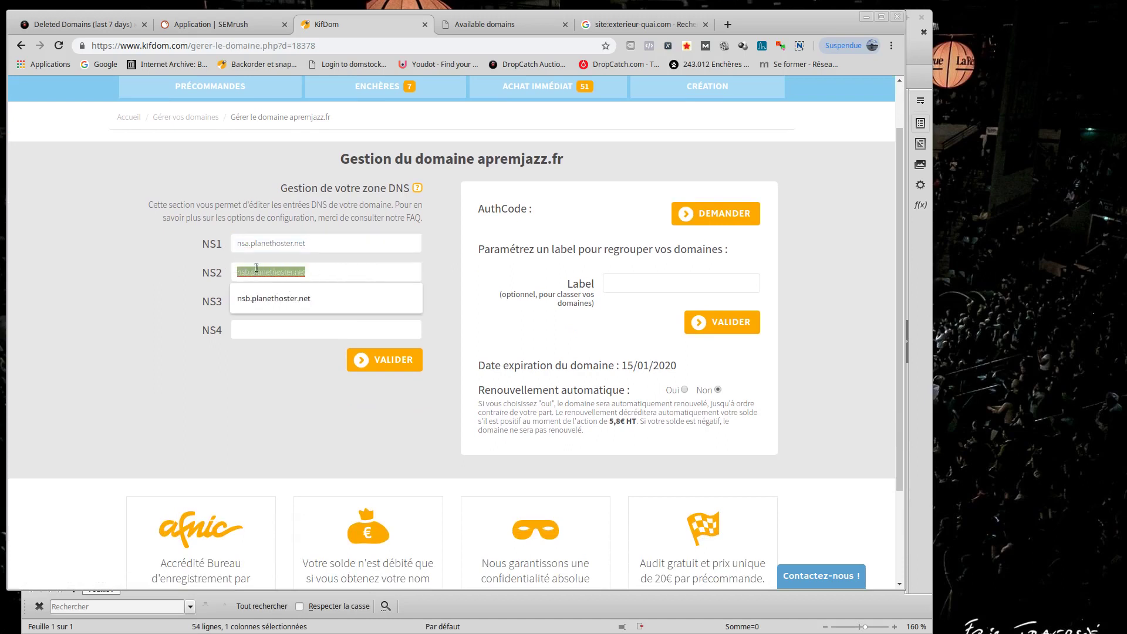
{"action": "left_click_drag", "start_coordinate": [308, 243], "coordinate": [238, 240]}
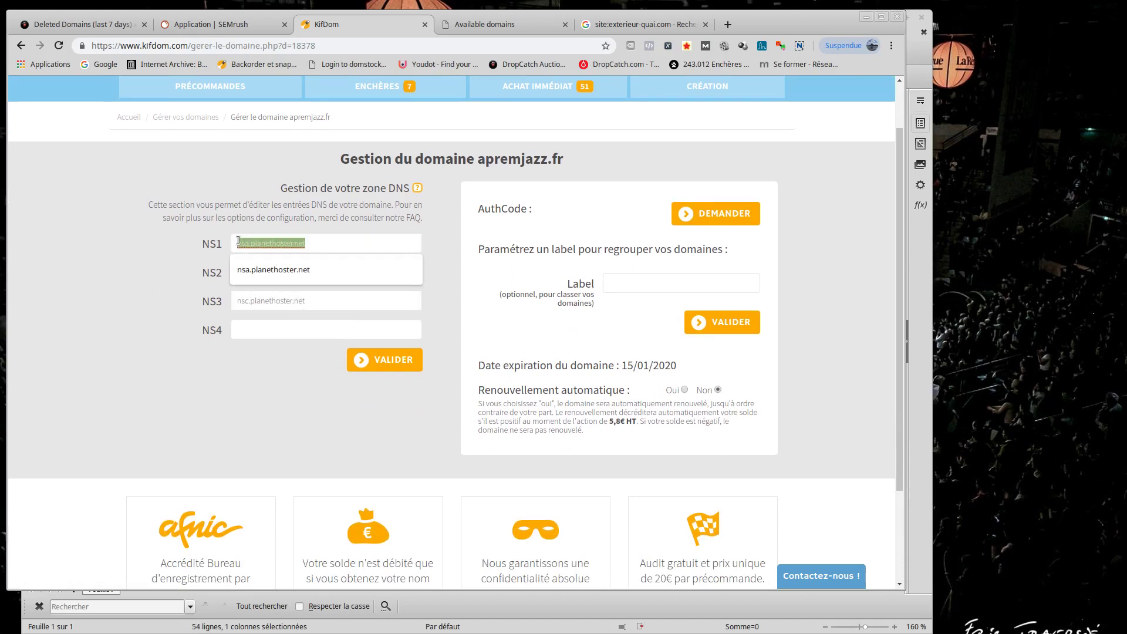
{"action": "left_click_drag", "start_coordinate": [330, 245], "coordinate": [240, 251]}
{"action": "left_click", "coordinate": [235, 300]}
{"action": "left_click_drag", "start_coordinate": [340, 272], "coordinate": [229, 273]}
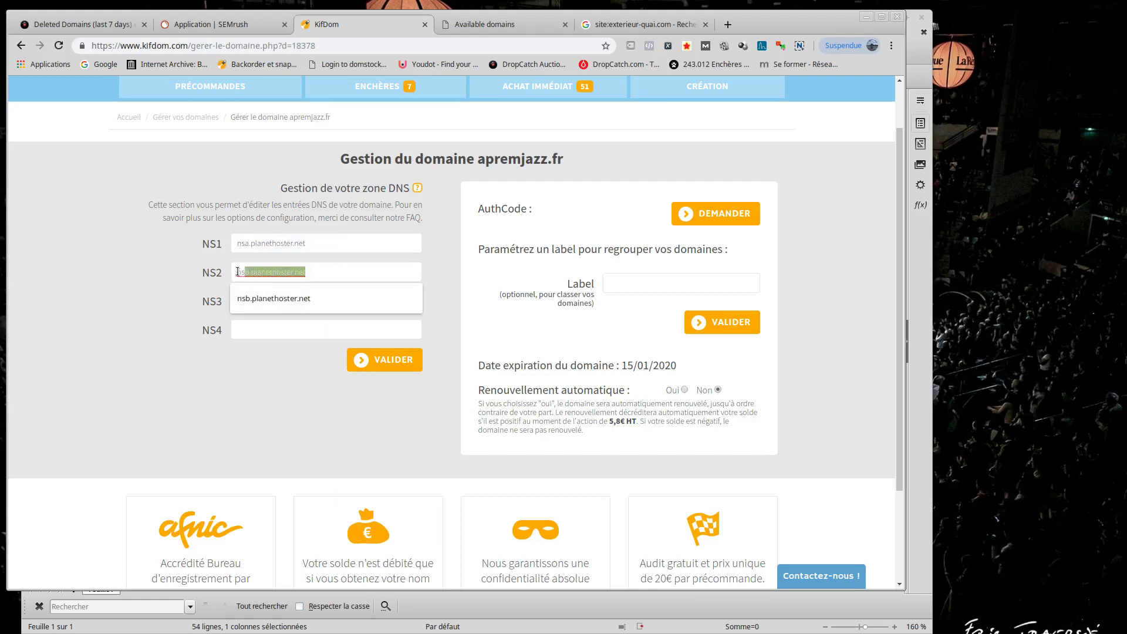
{"action": "left_click", "coordinate": [364, 277]}
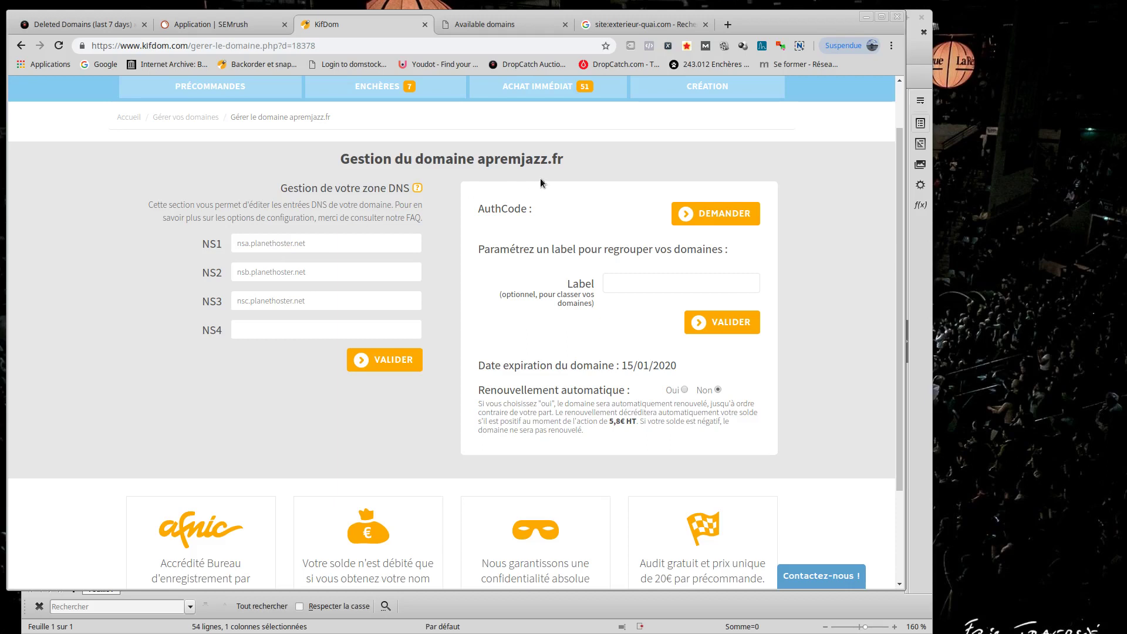
{"action": "scroll", "coordinate": [541, 179], "scroll_direction": "up", "scroll_amount": 1}
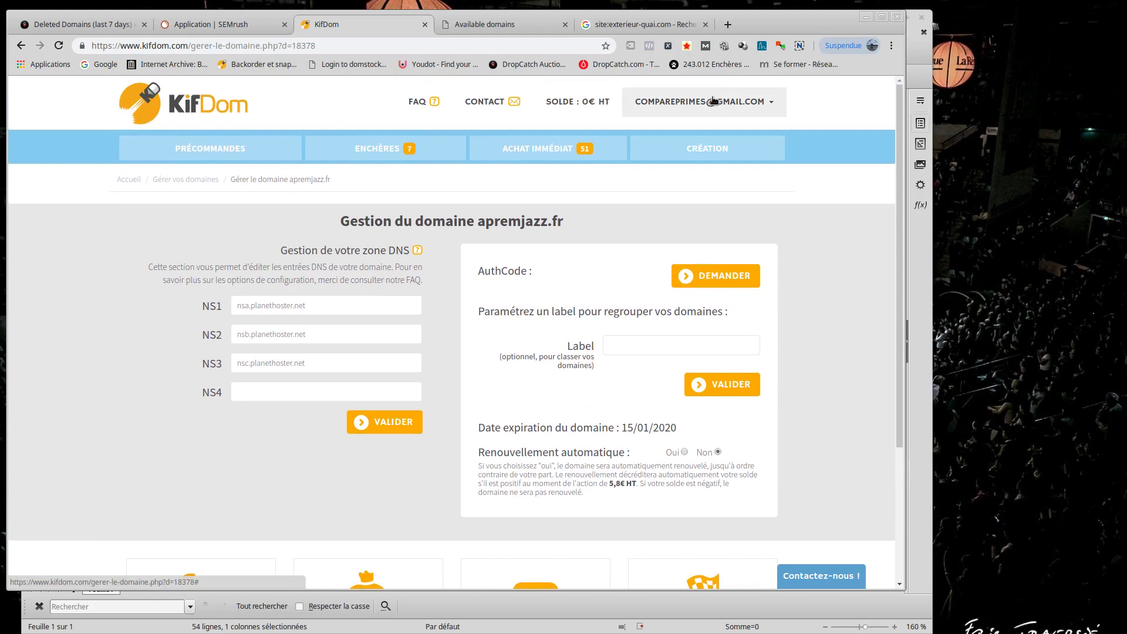